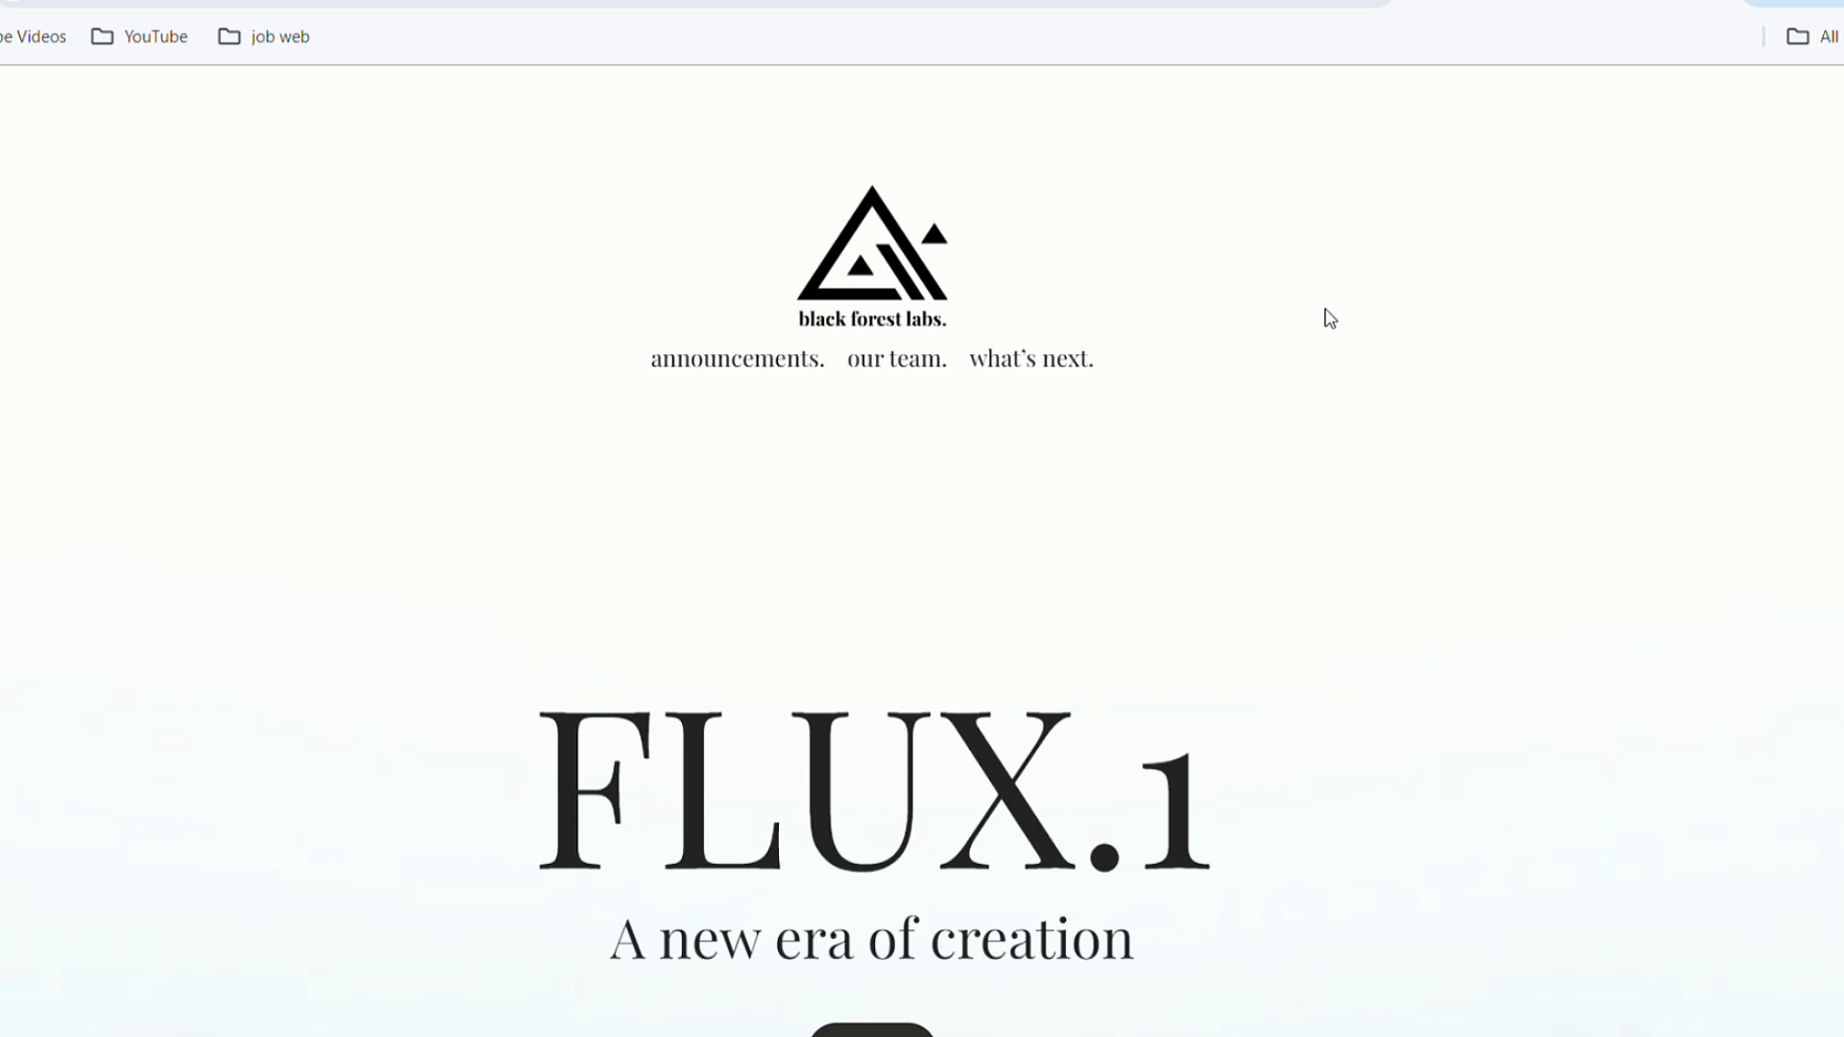
Step: Look through the FLUX.1 sample image gallery and read the descriptions of the FLUX.1 model variants
scroll(1330, 317, down, 4)
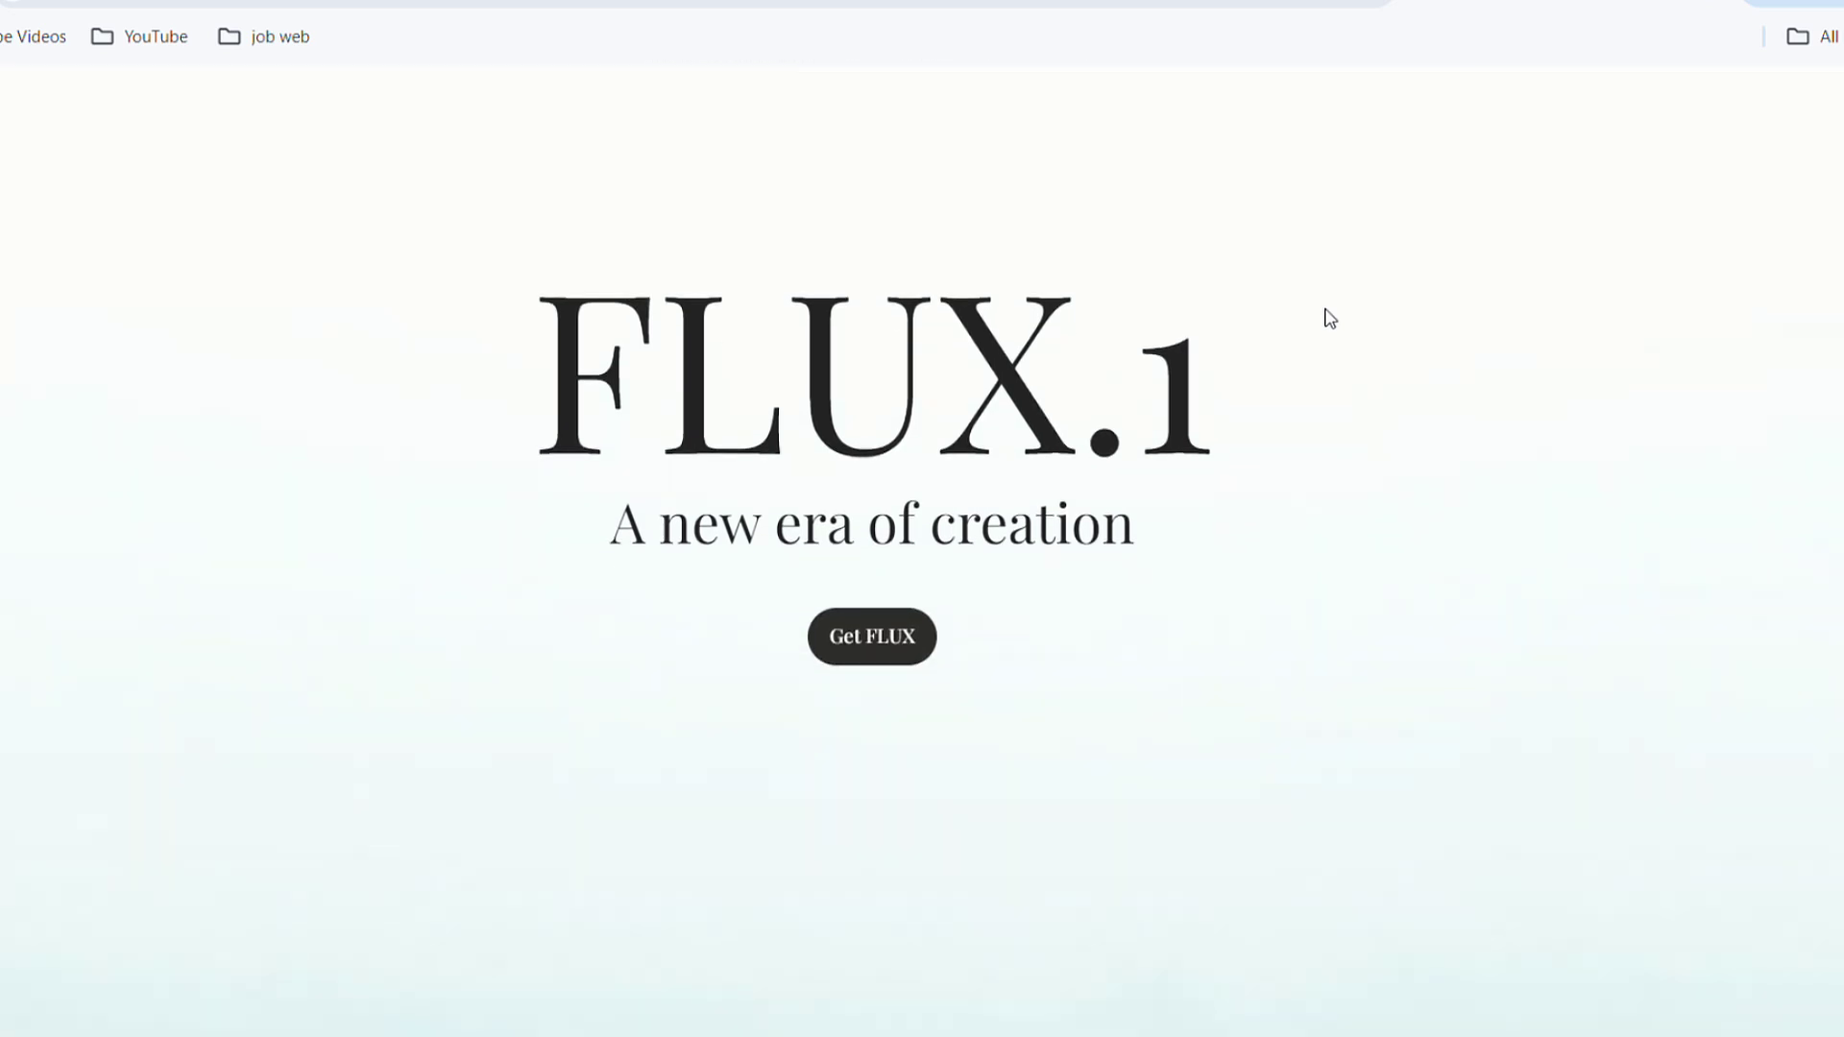
scroll(1329, 318, down, 10)
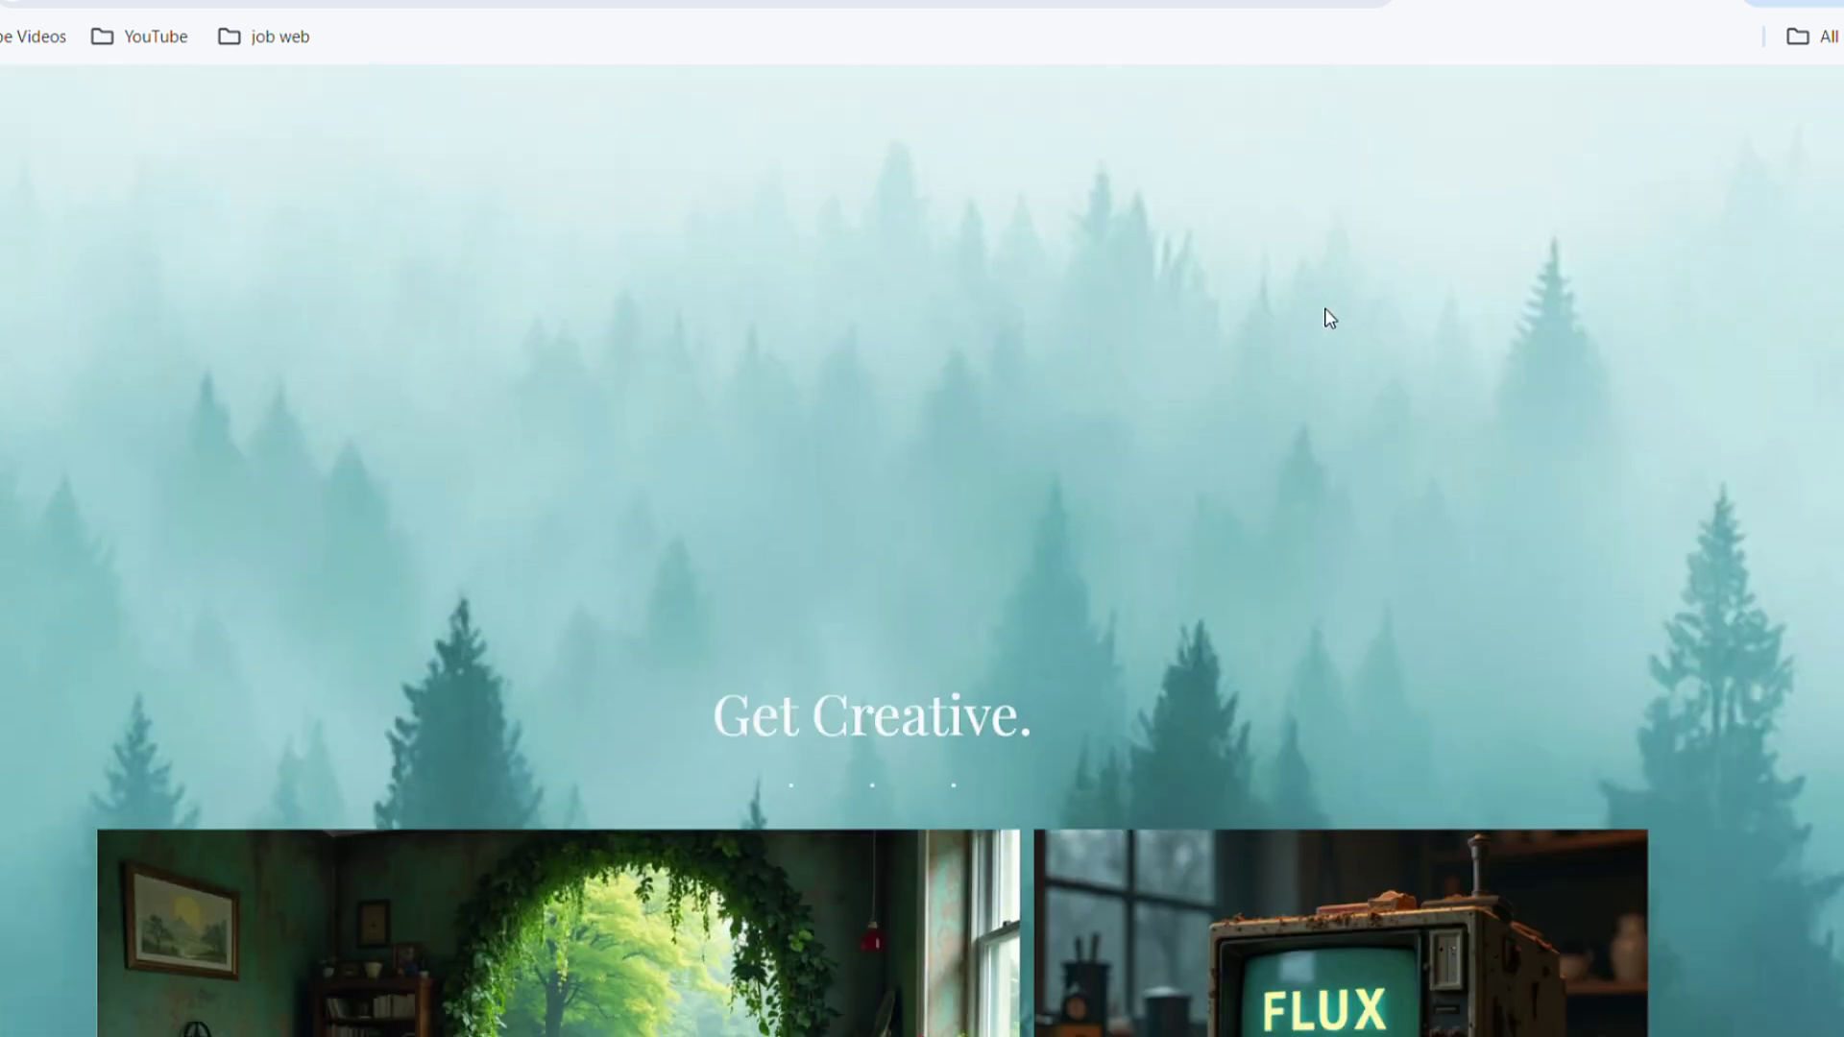
scroll(1329, 318, down, 2)
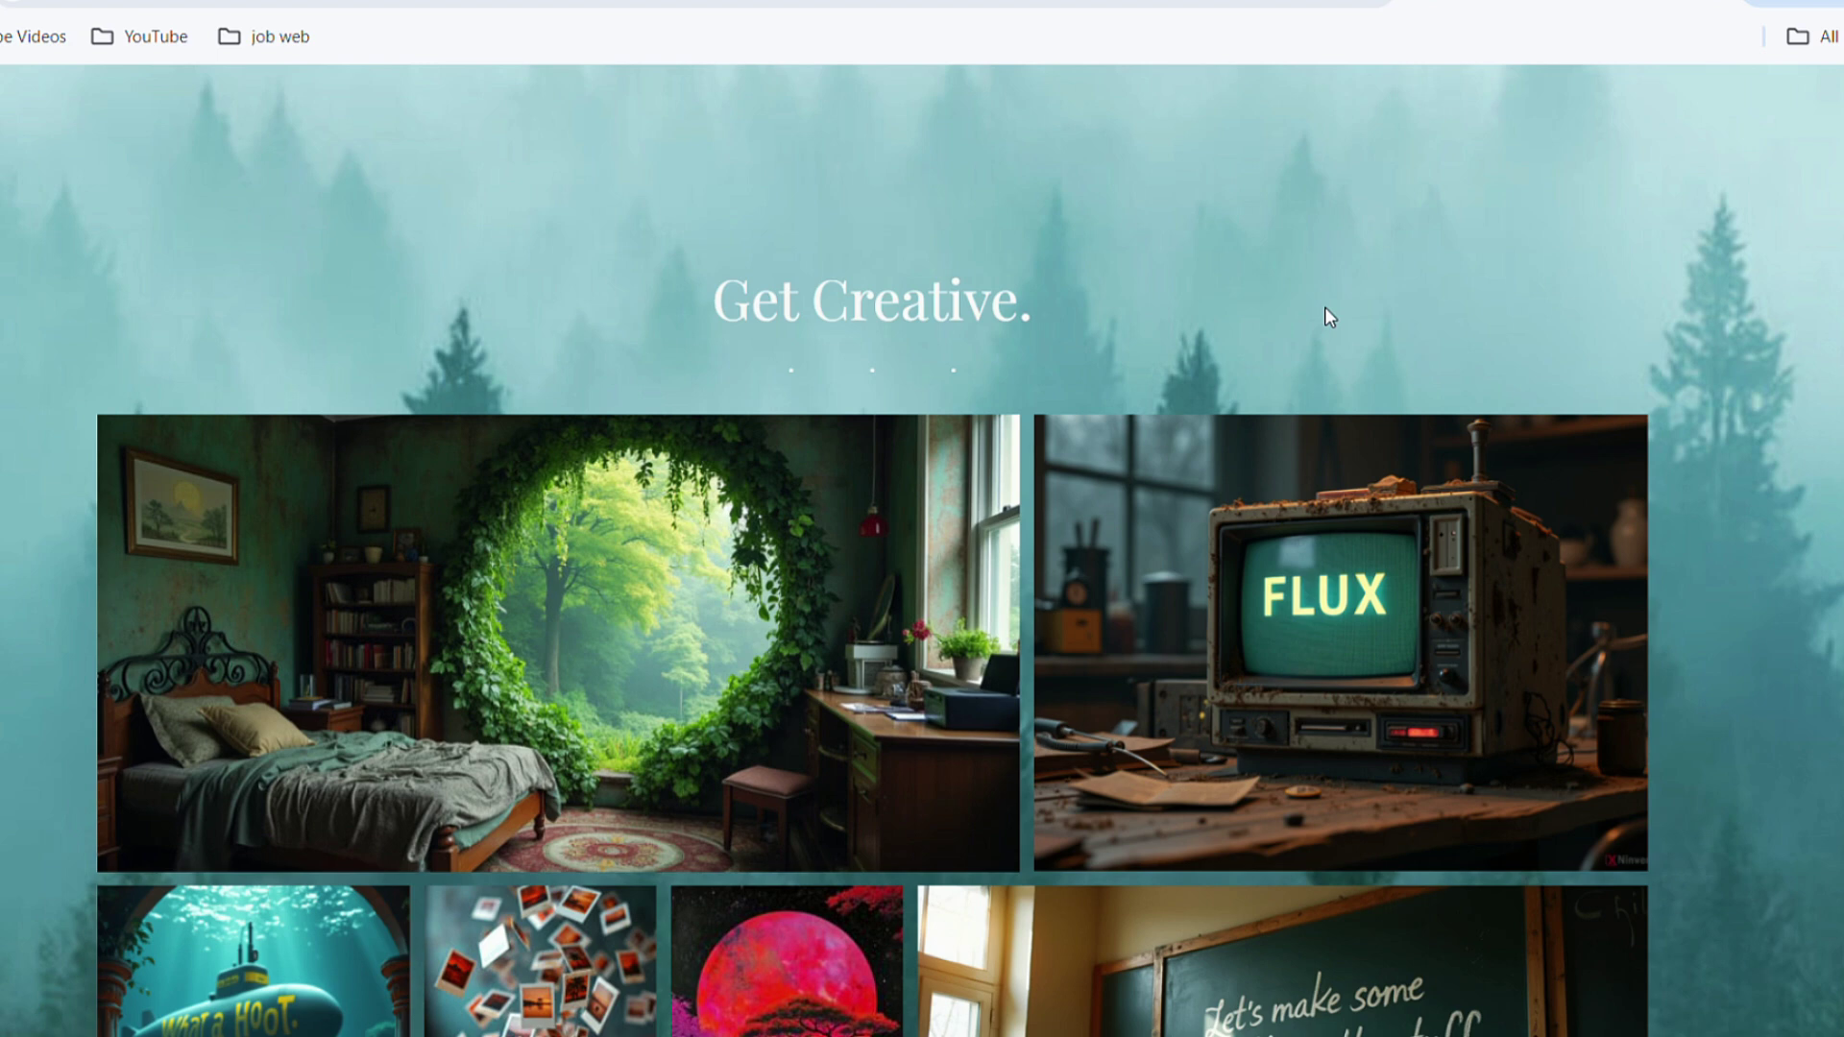
scroll(1329, 316, down, 3)
scroll(1692, 512, down, 1)
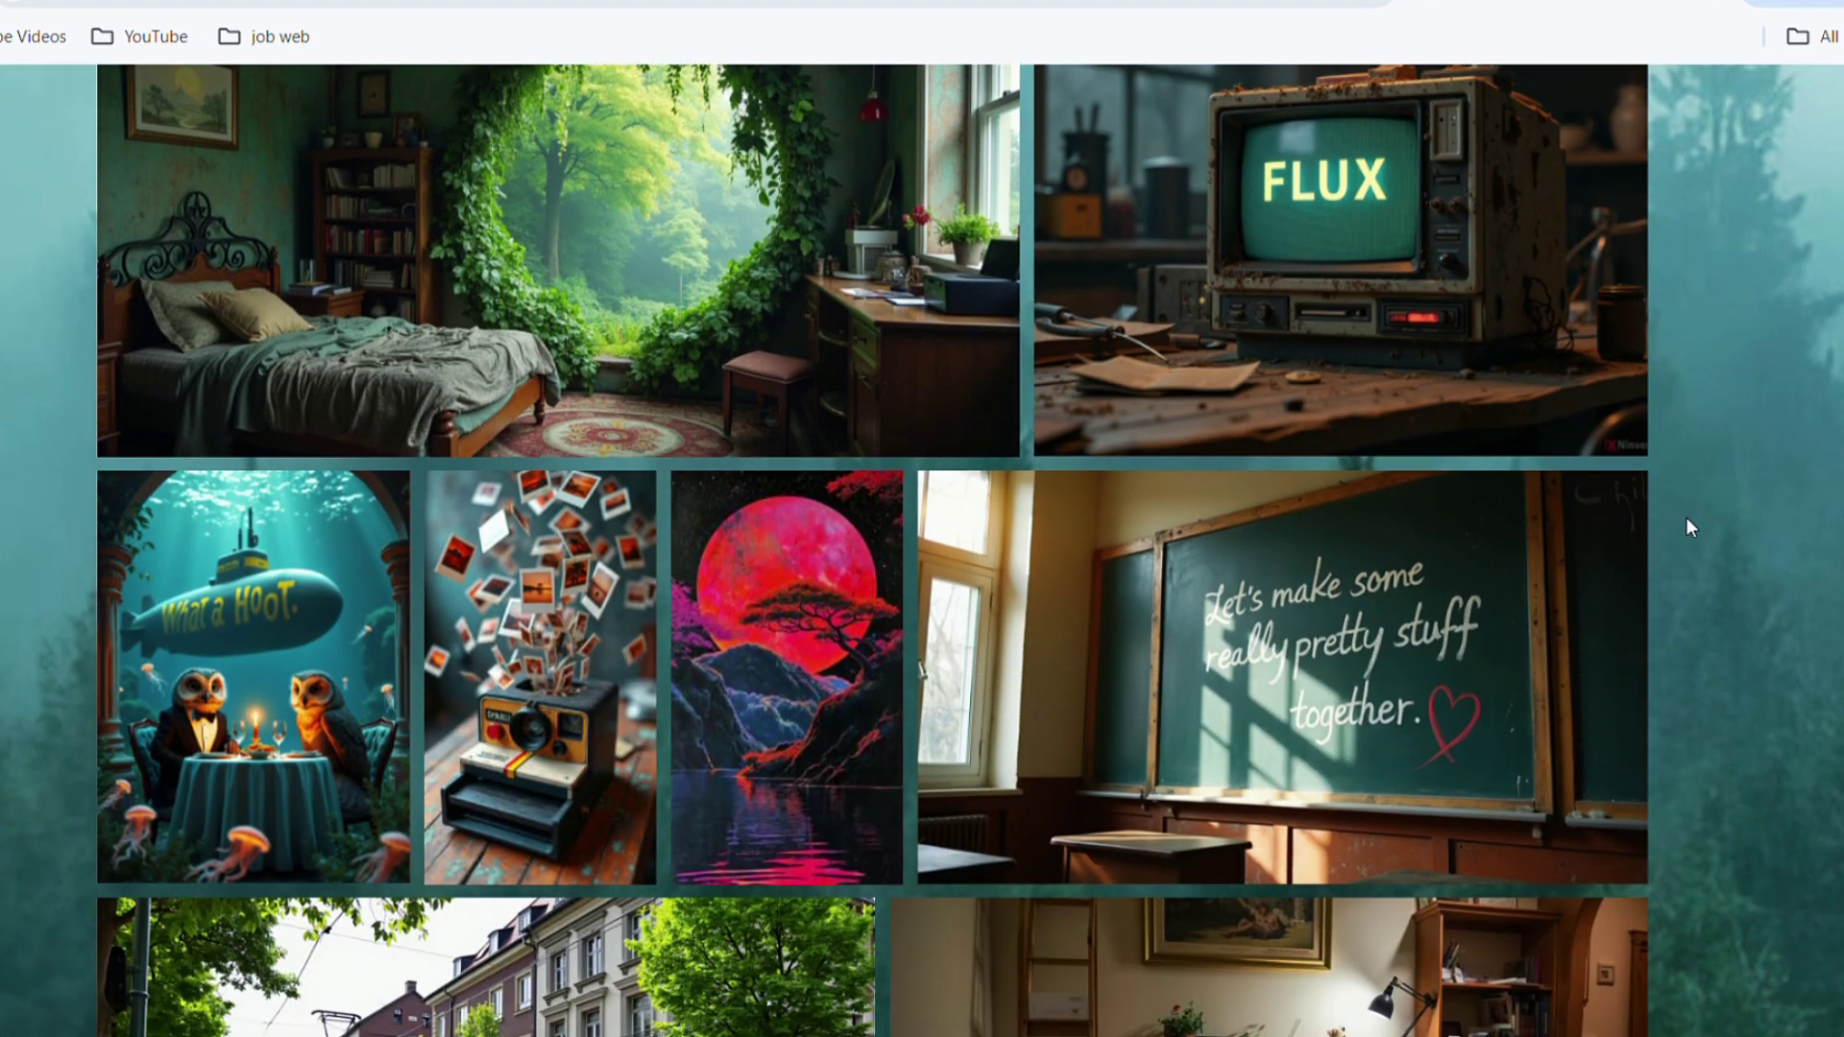
scroll(1685, 519, down, 6)
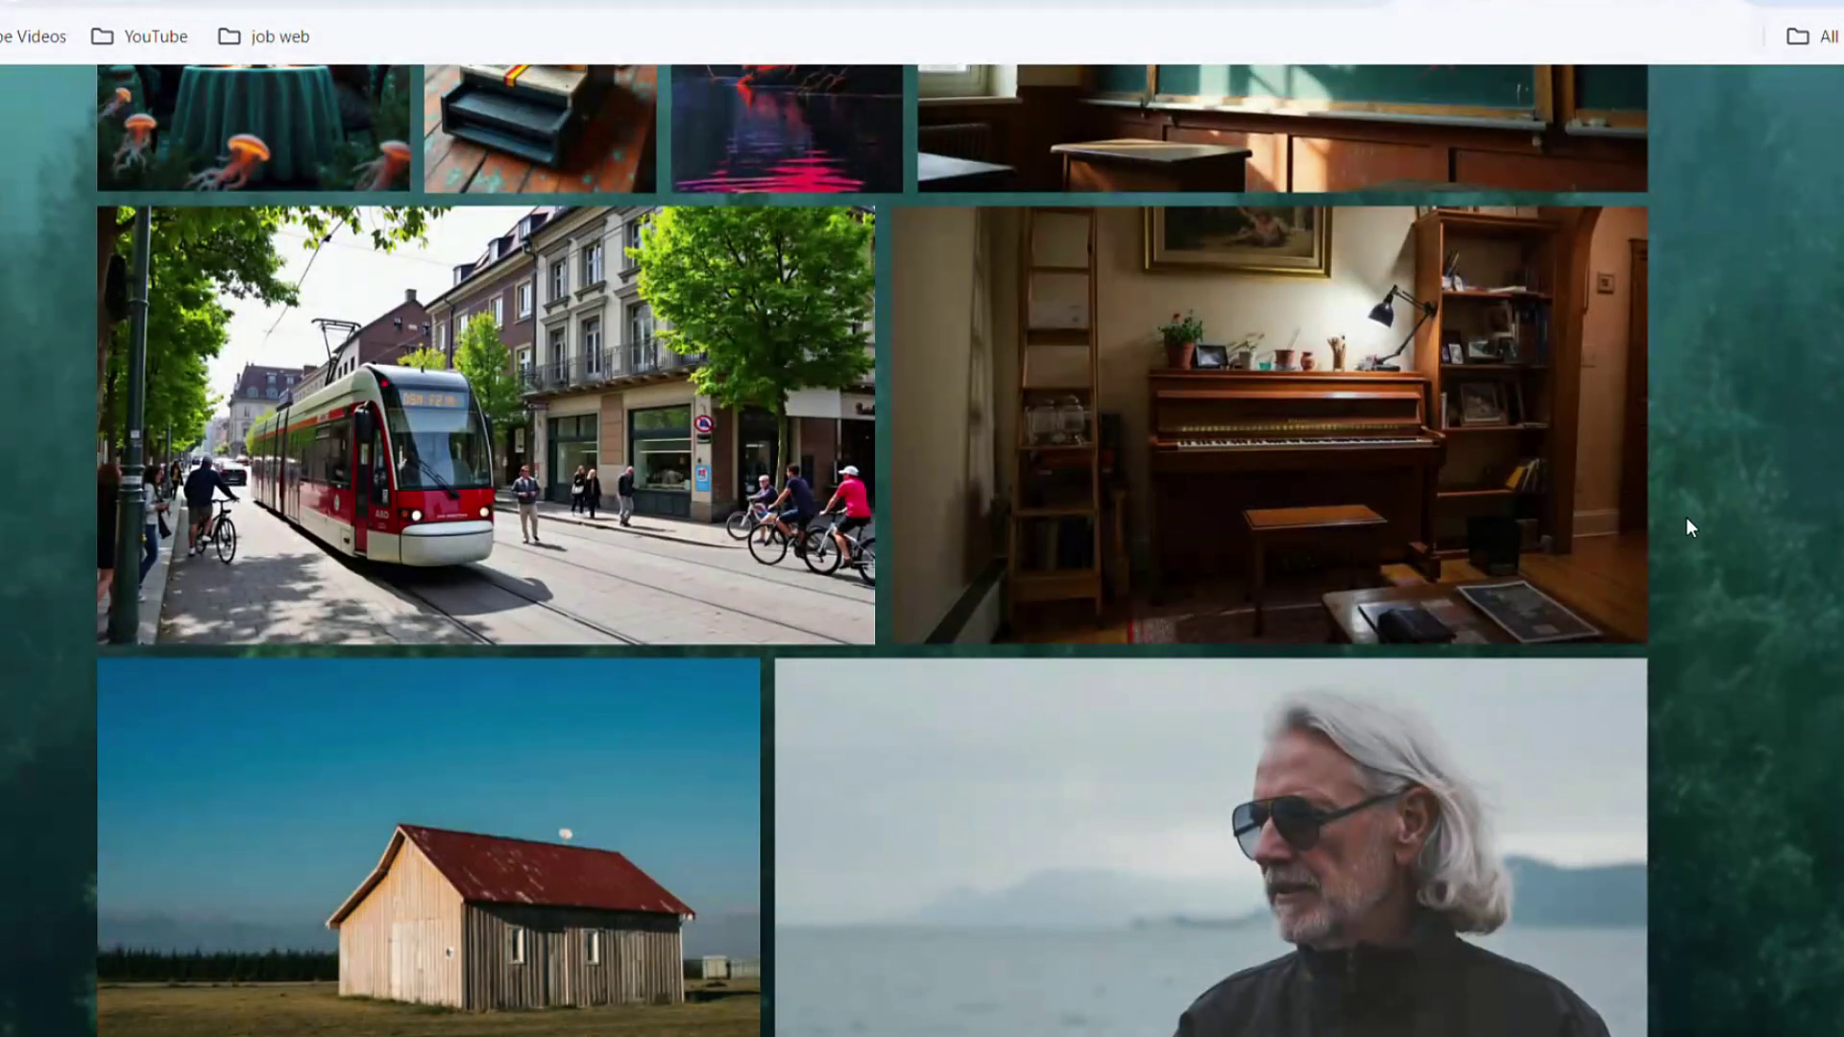
scroll(1687, 519, down, 5)
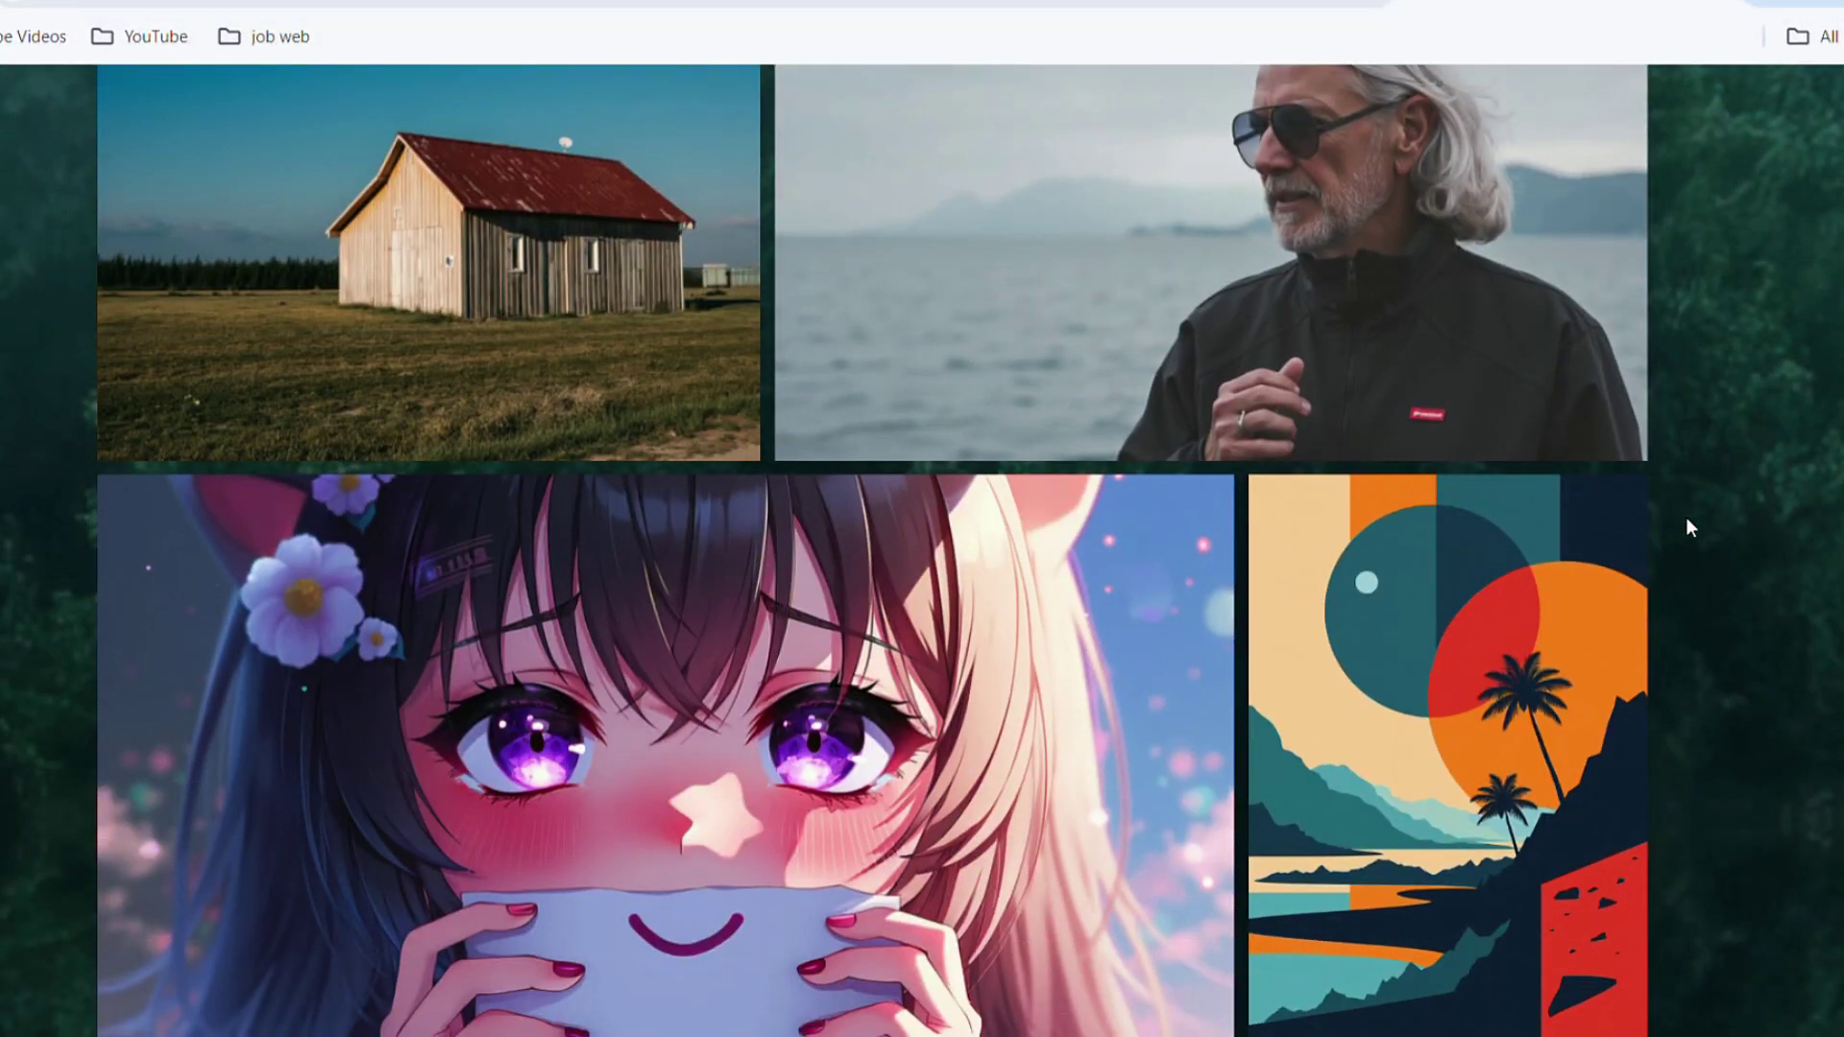
scroll(1688, 521, down, 7)
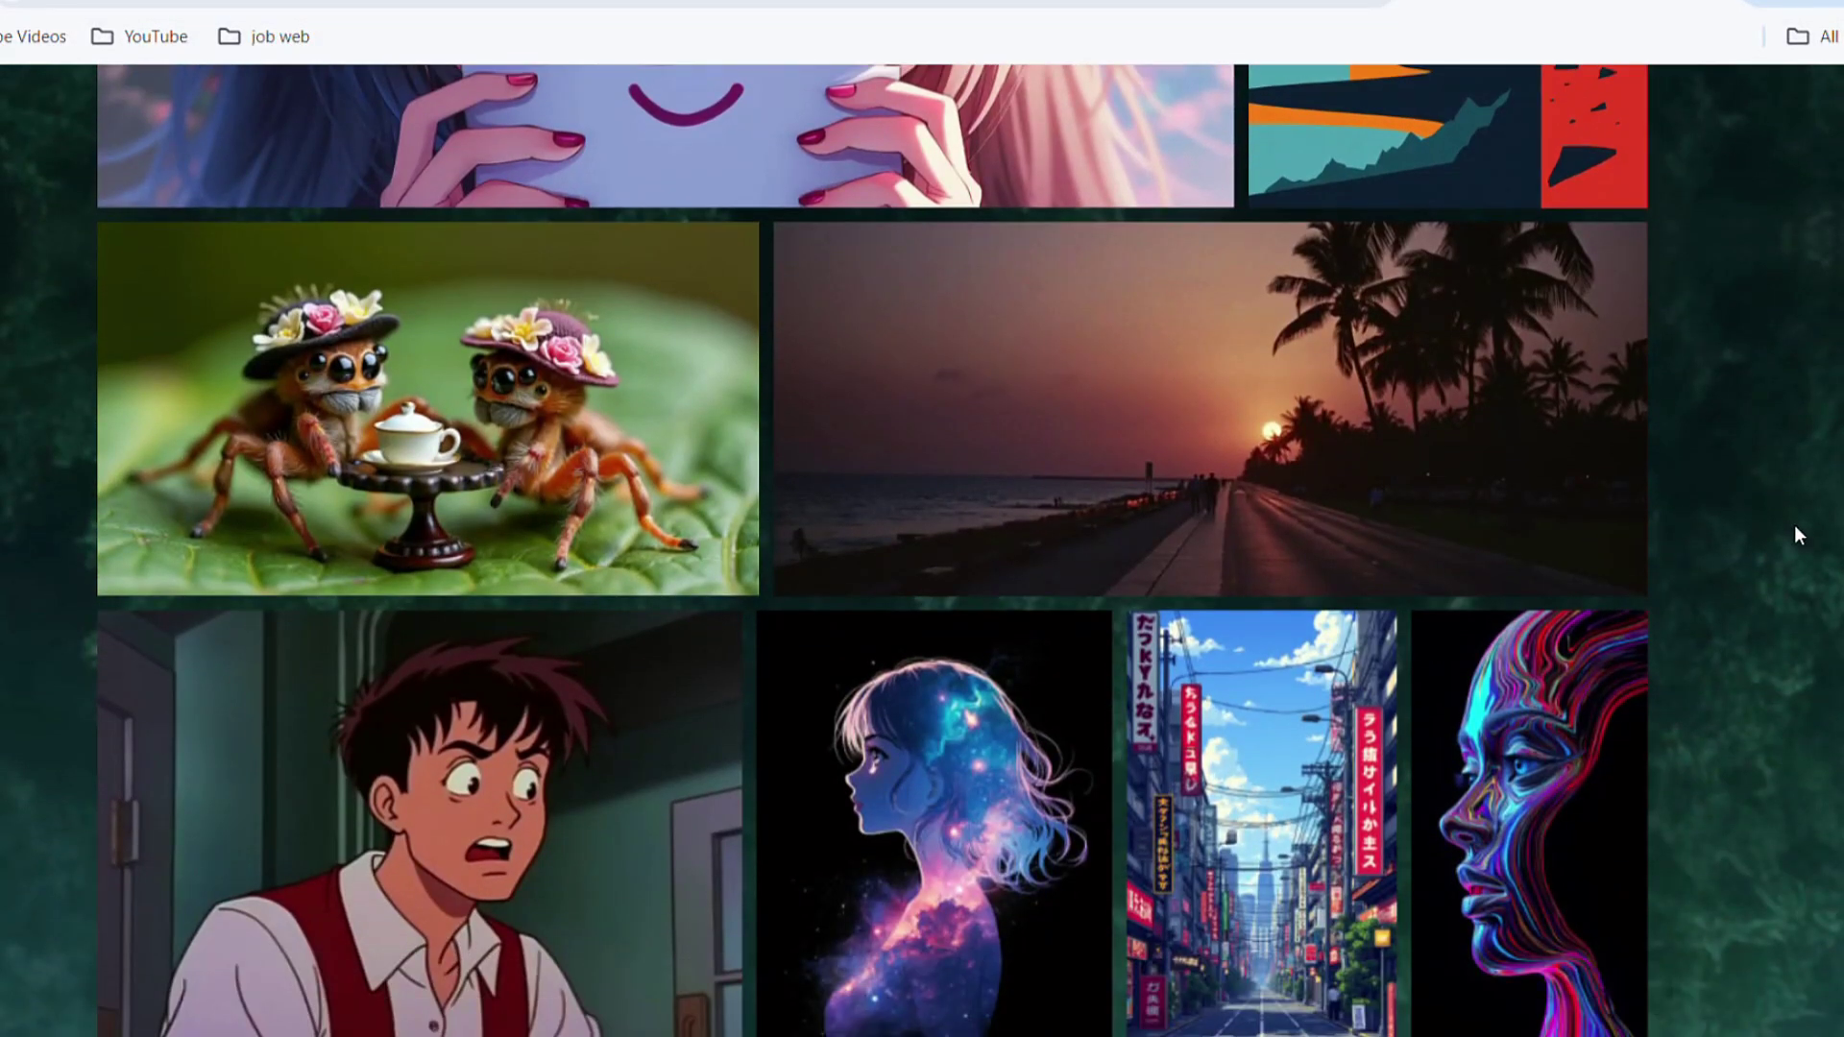
scroll(1793, 526, down, 5)
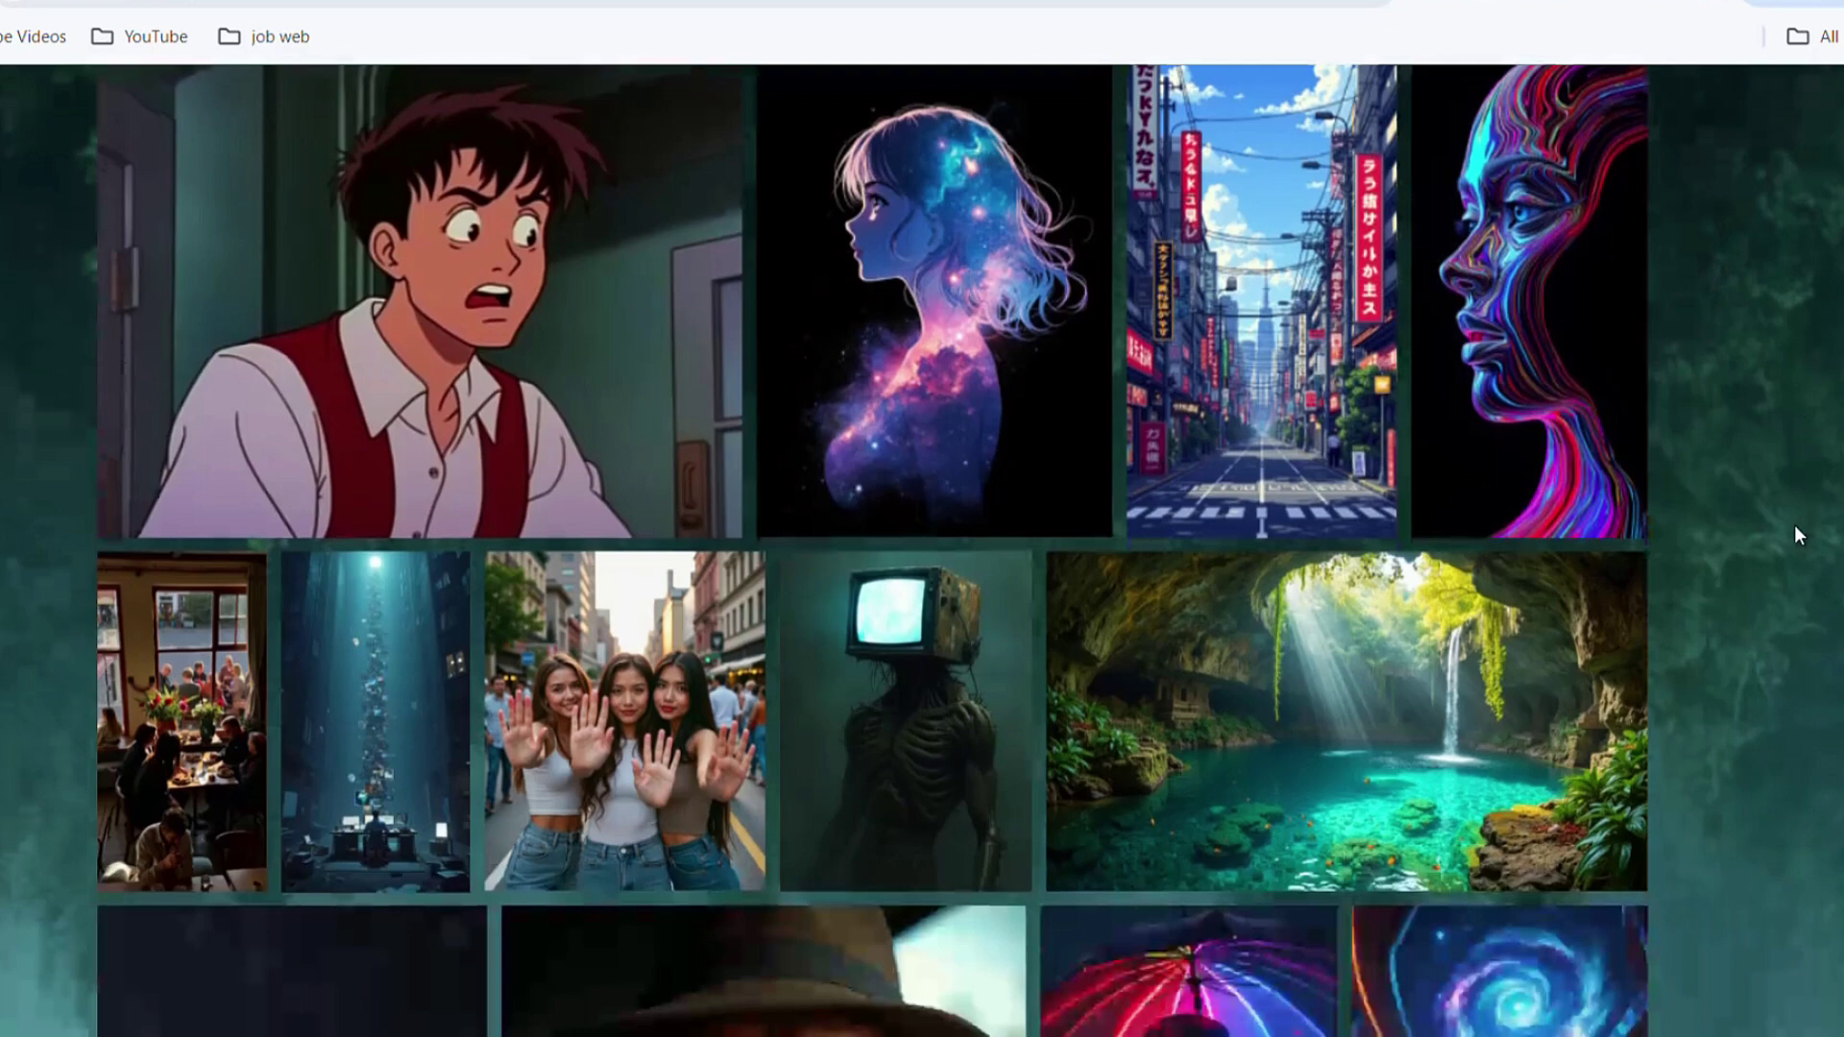
scroll(1793, 526, down, 7)
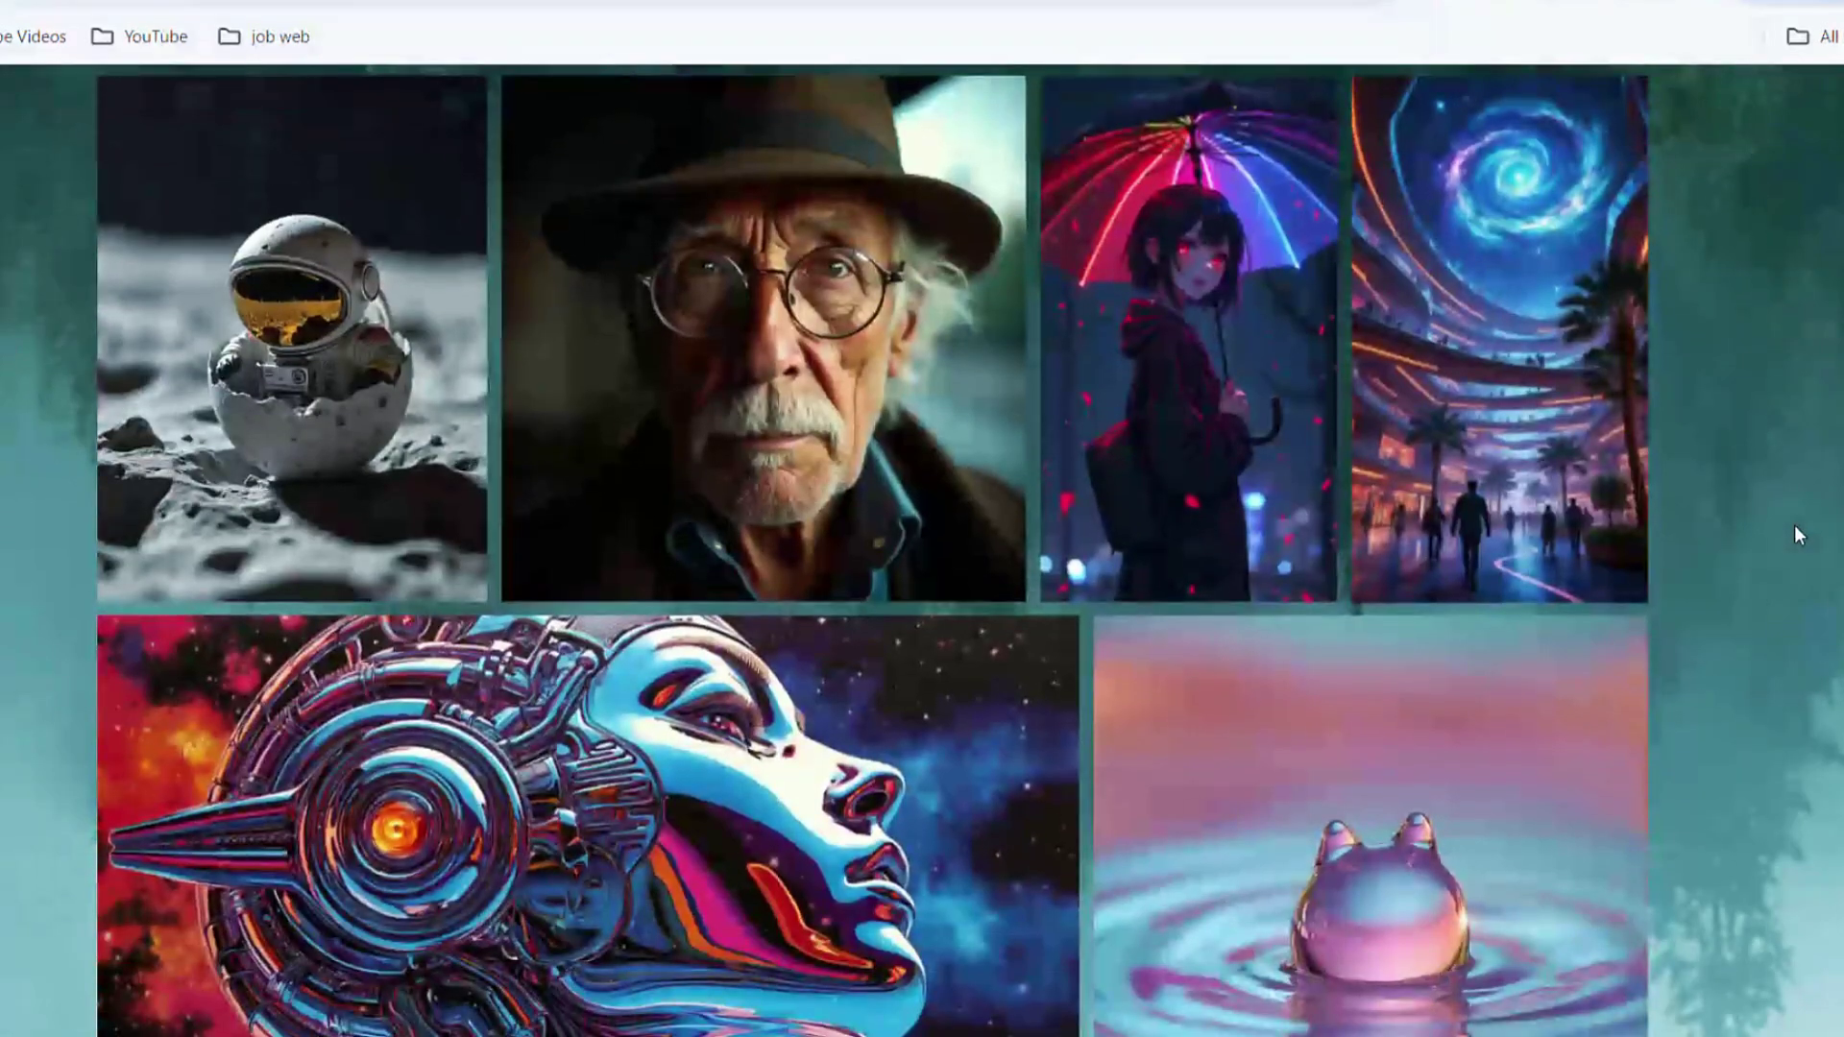
scroll(1794, 526, down, 5)
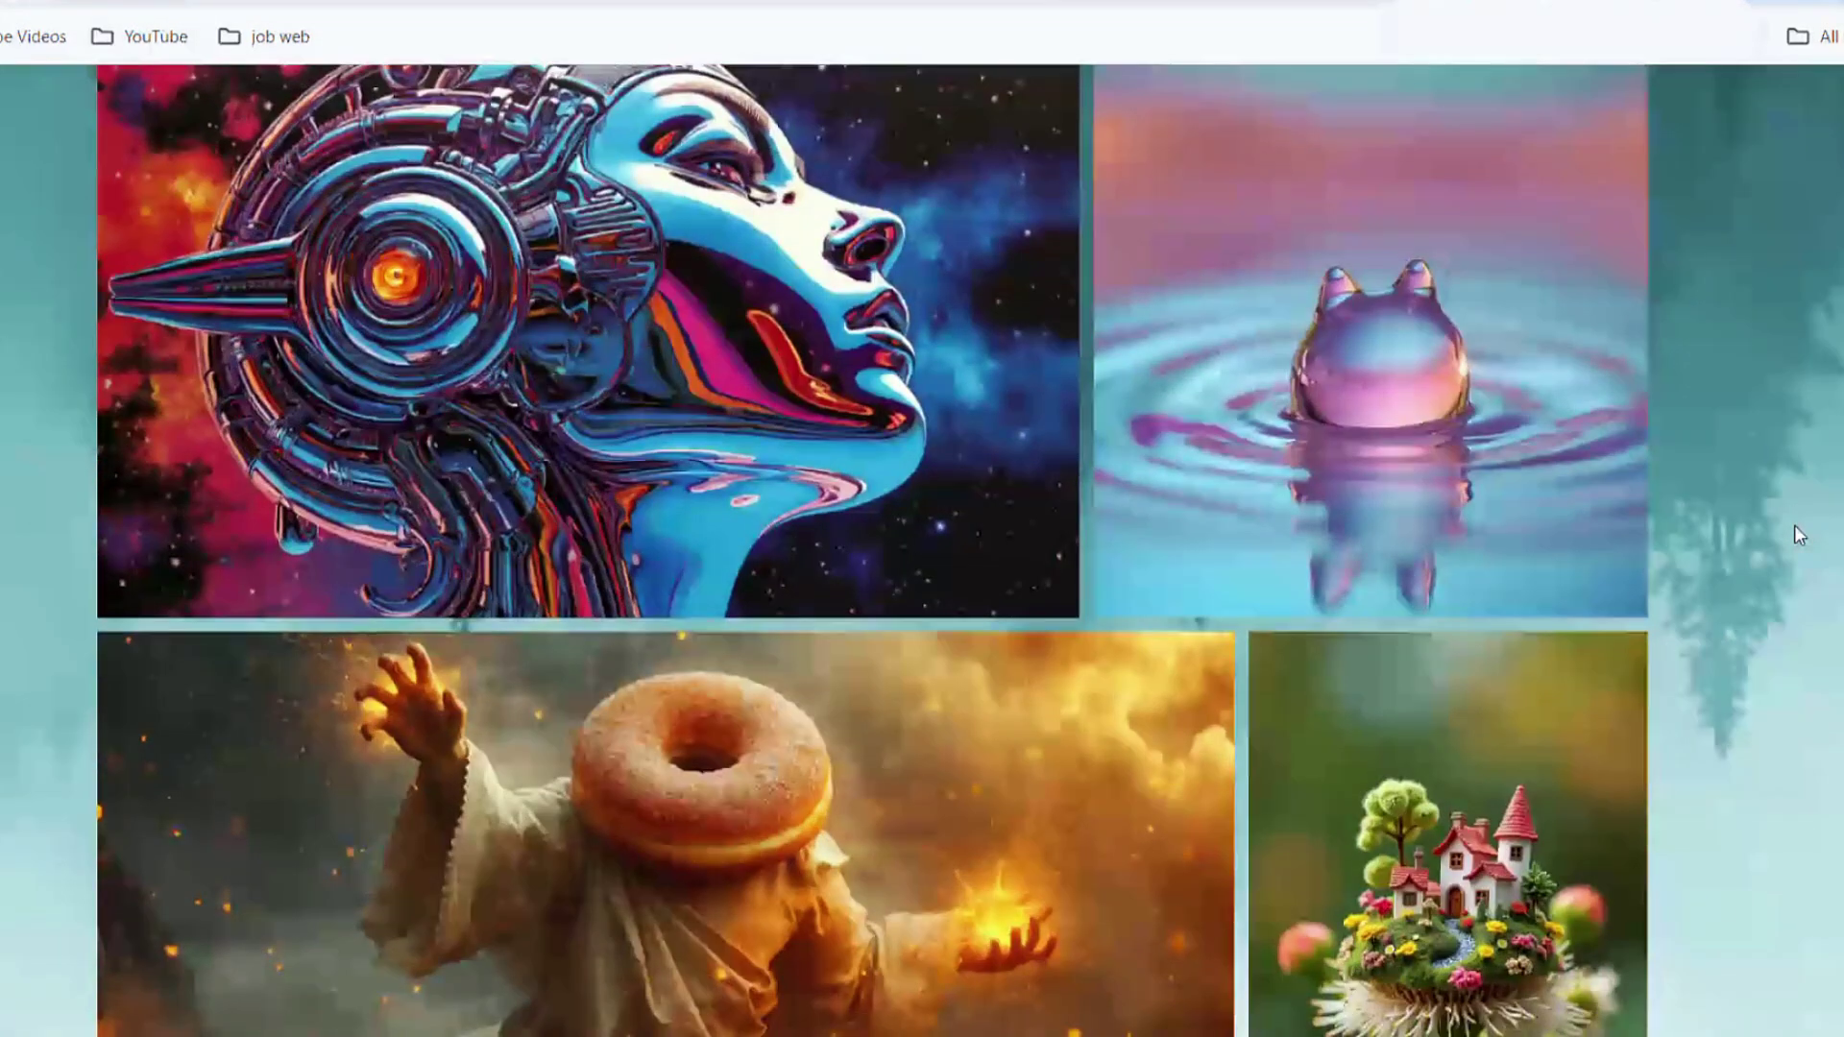
scroll(1793, 526, down, 6)
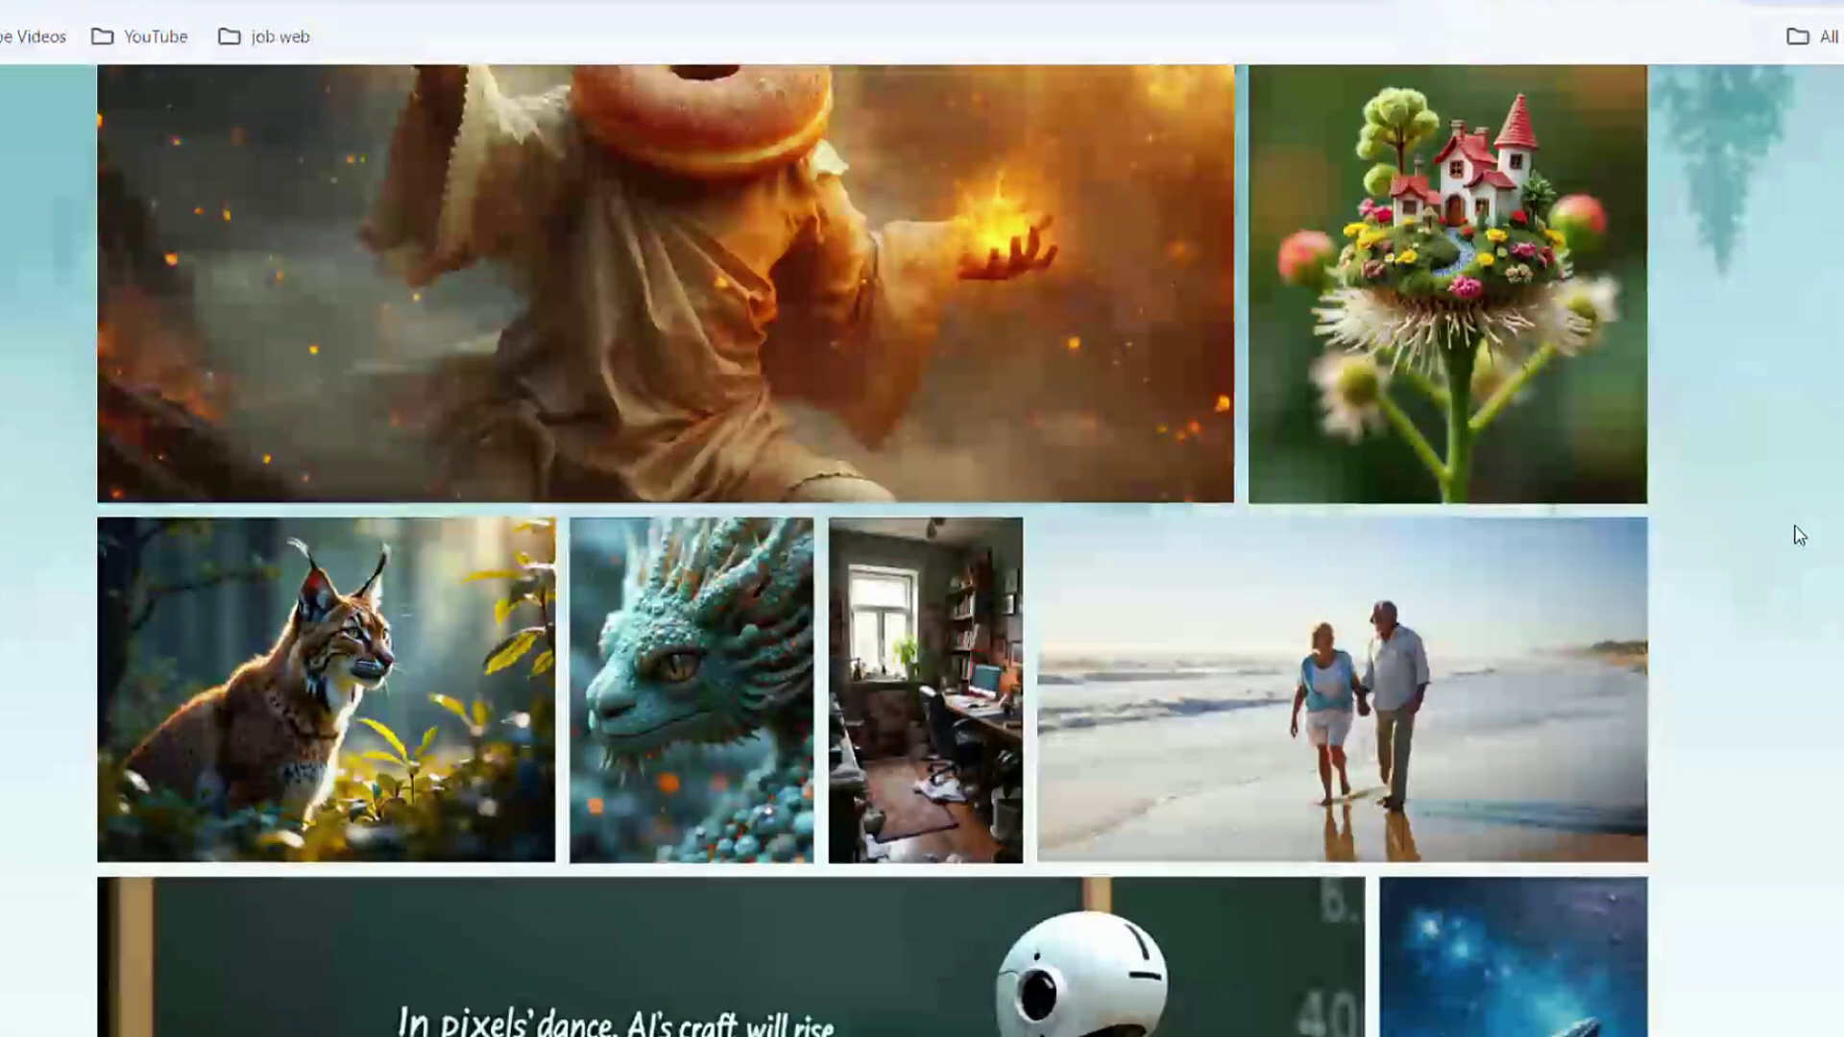
scroll(1798, 535, down, 6)
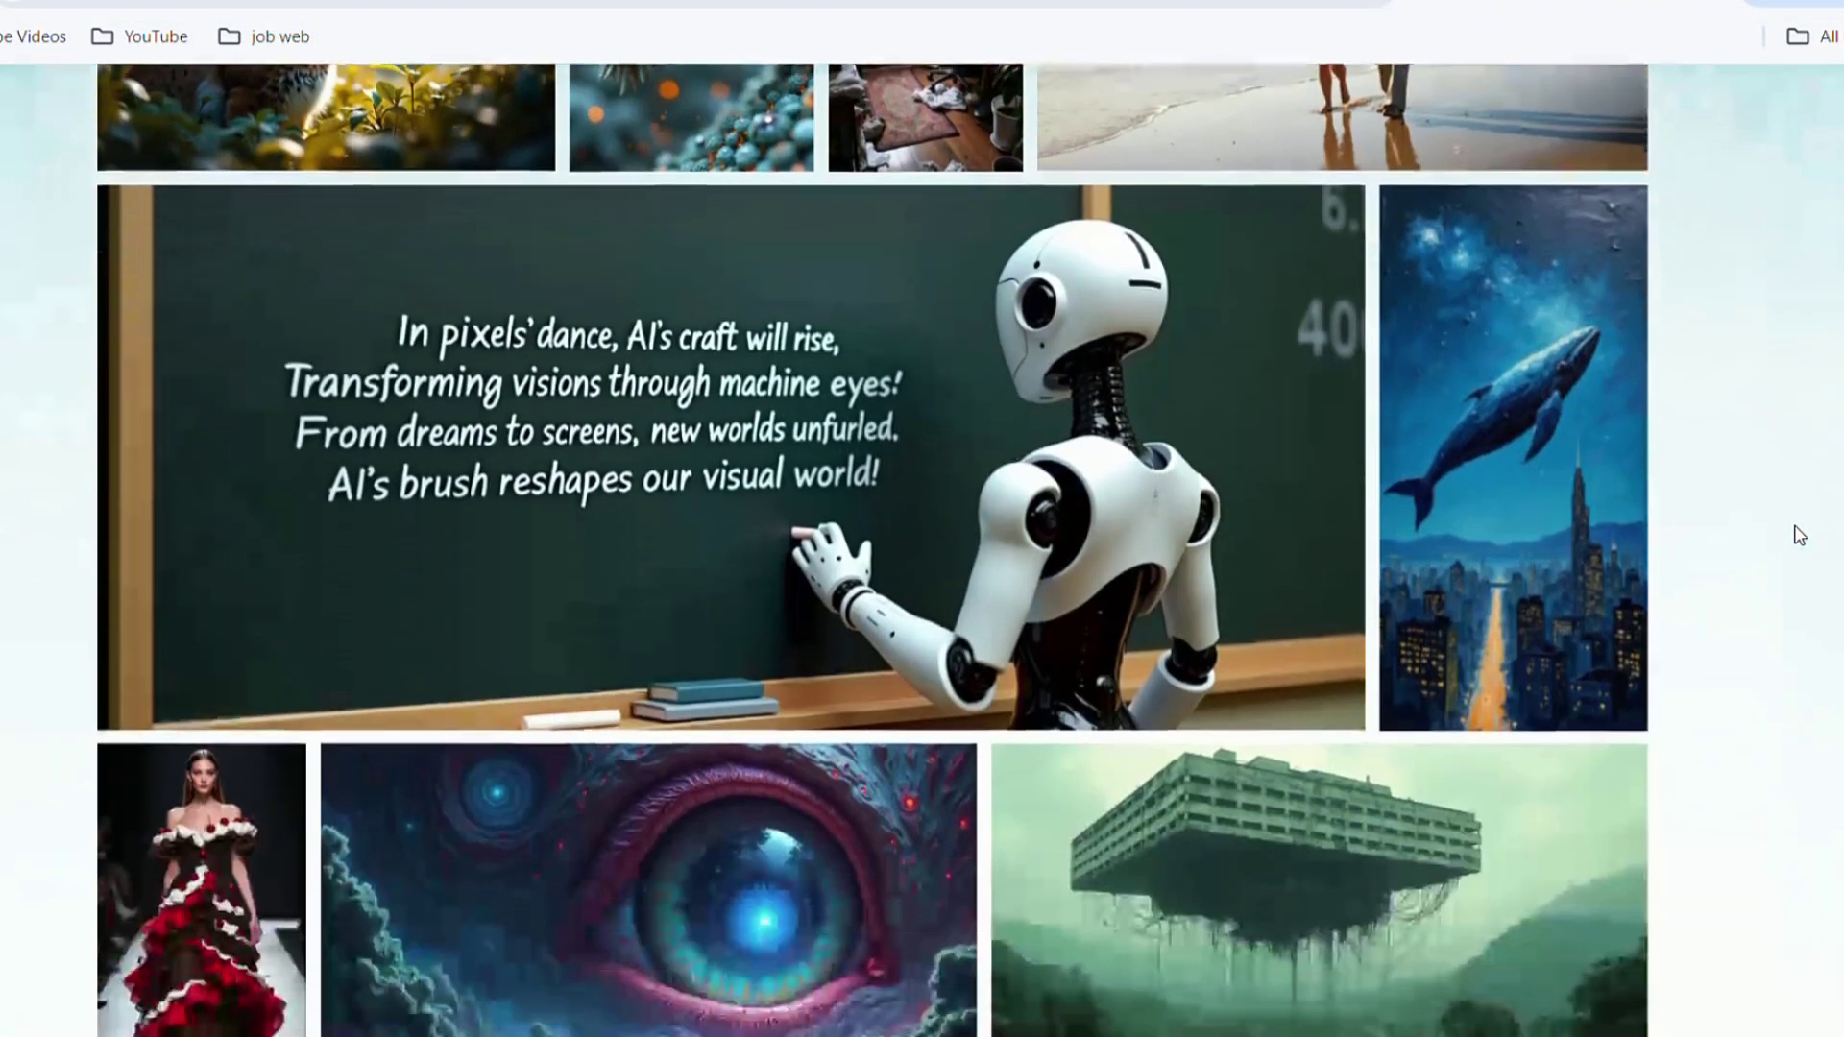
scroll(1799, 535, down, 6)
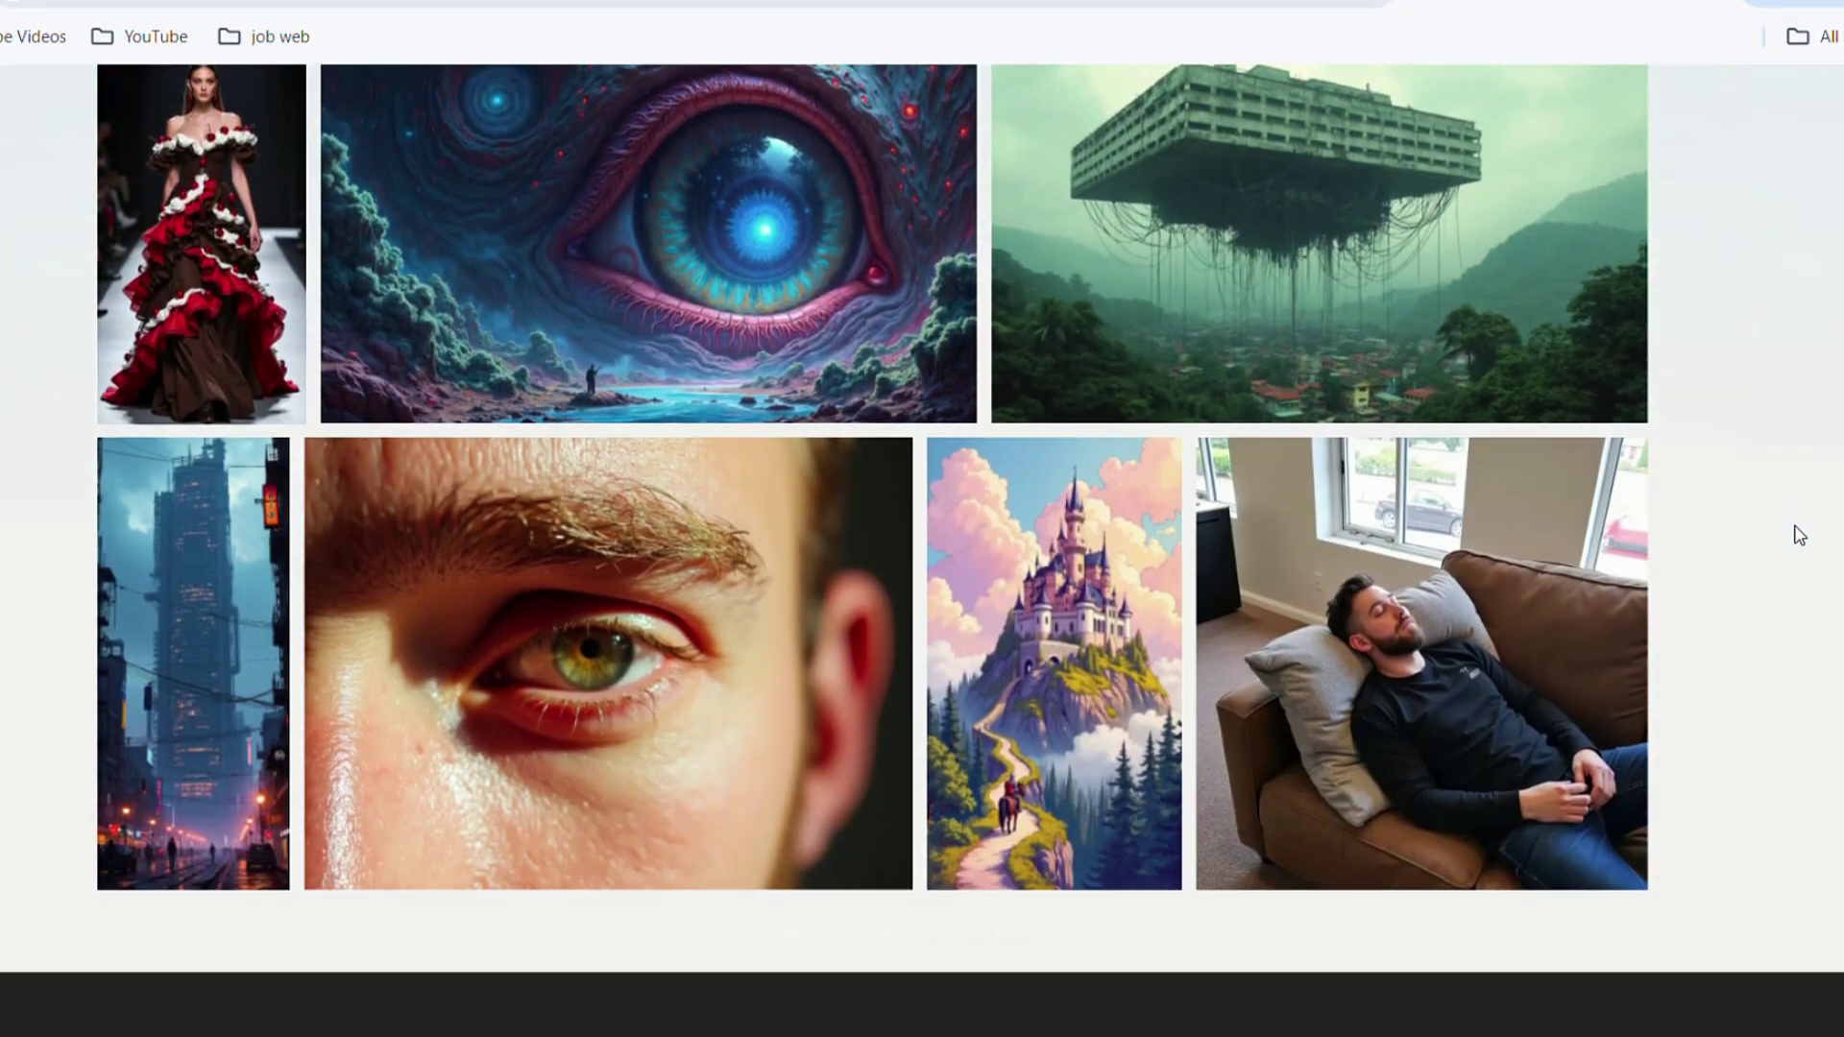
scroll(1799, 535, down, 6)
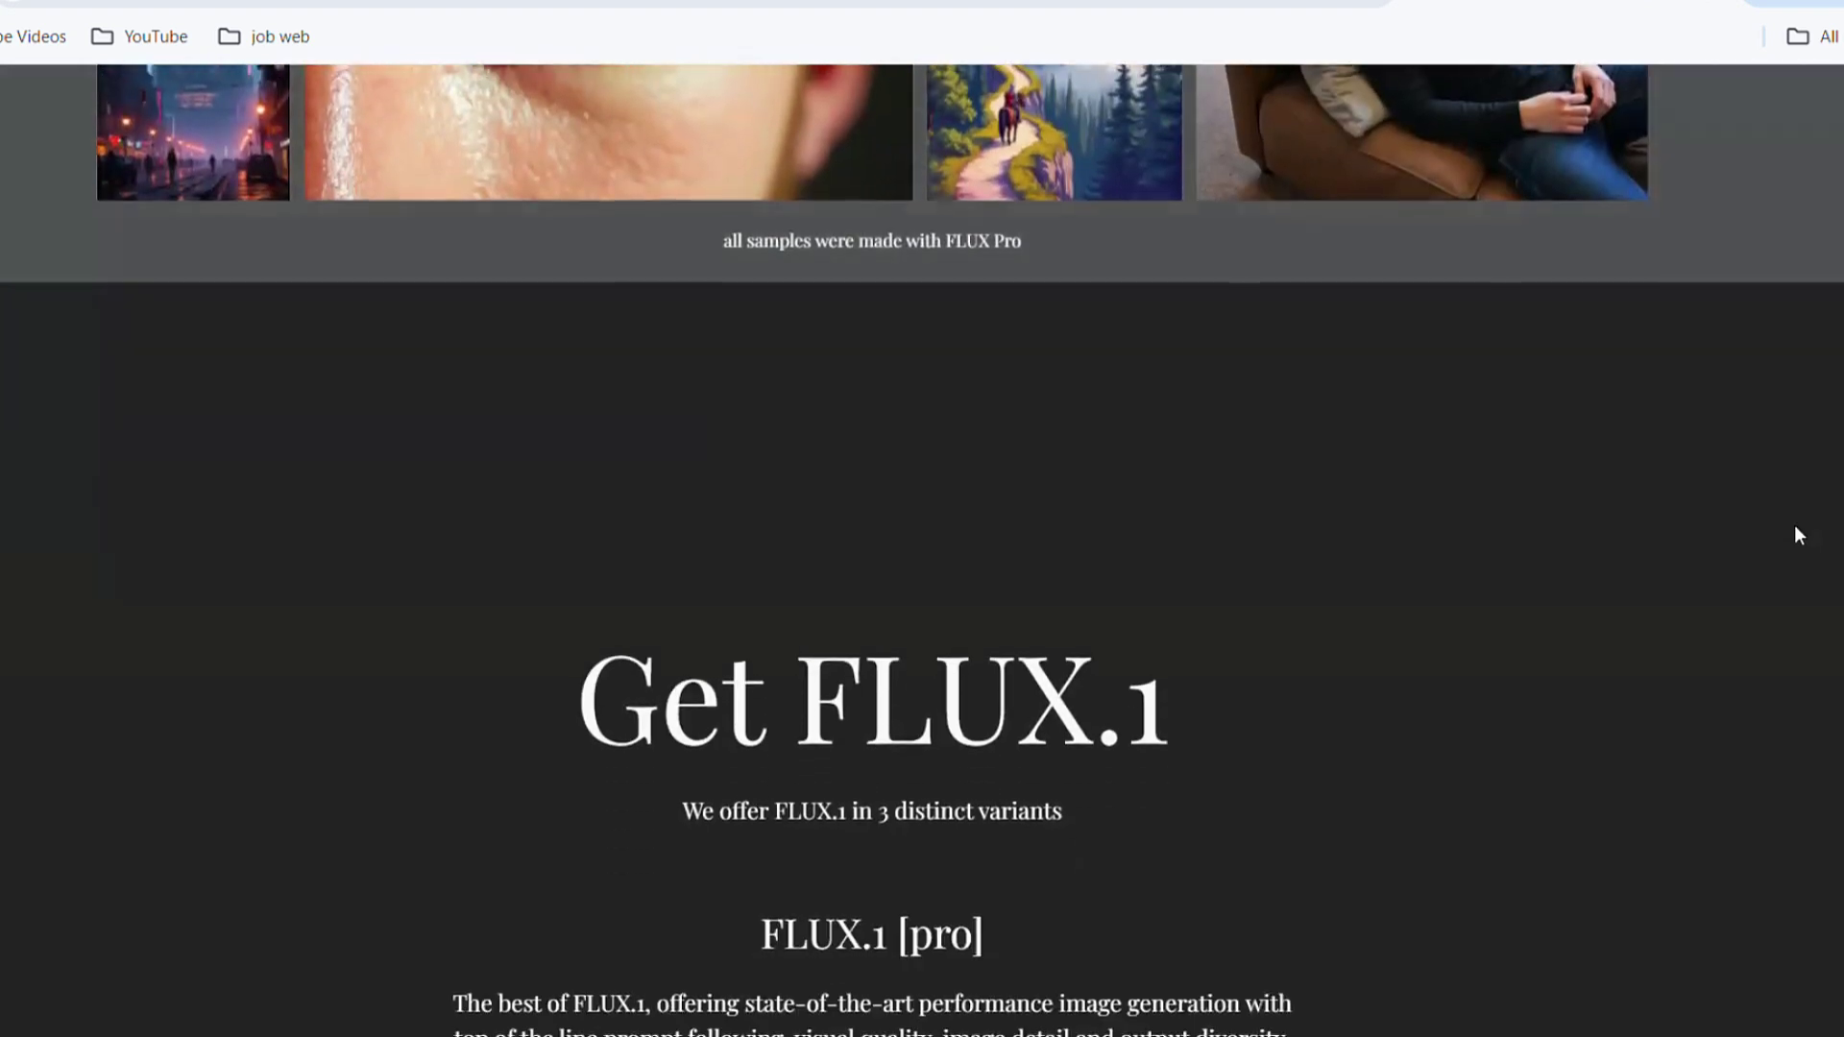
scroll(1798, 535, down, 6)
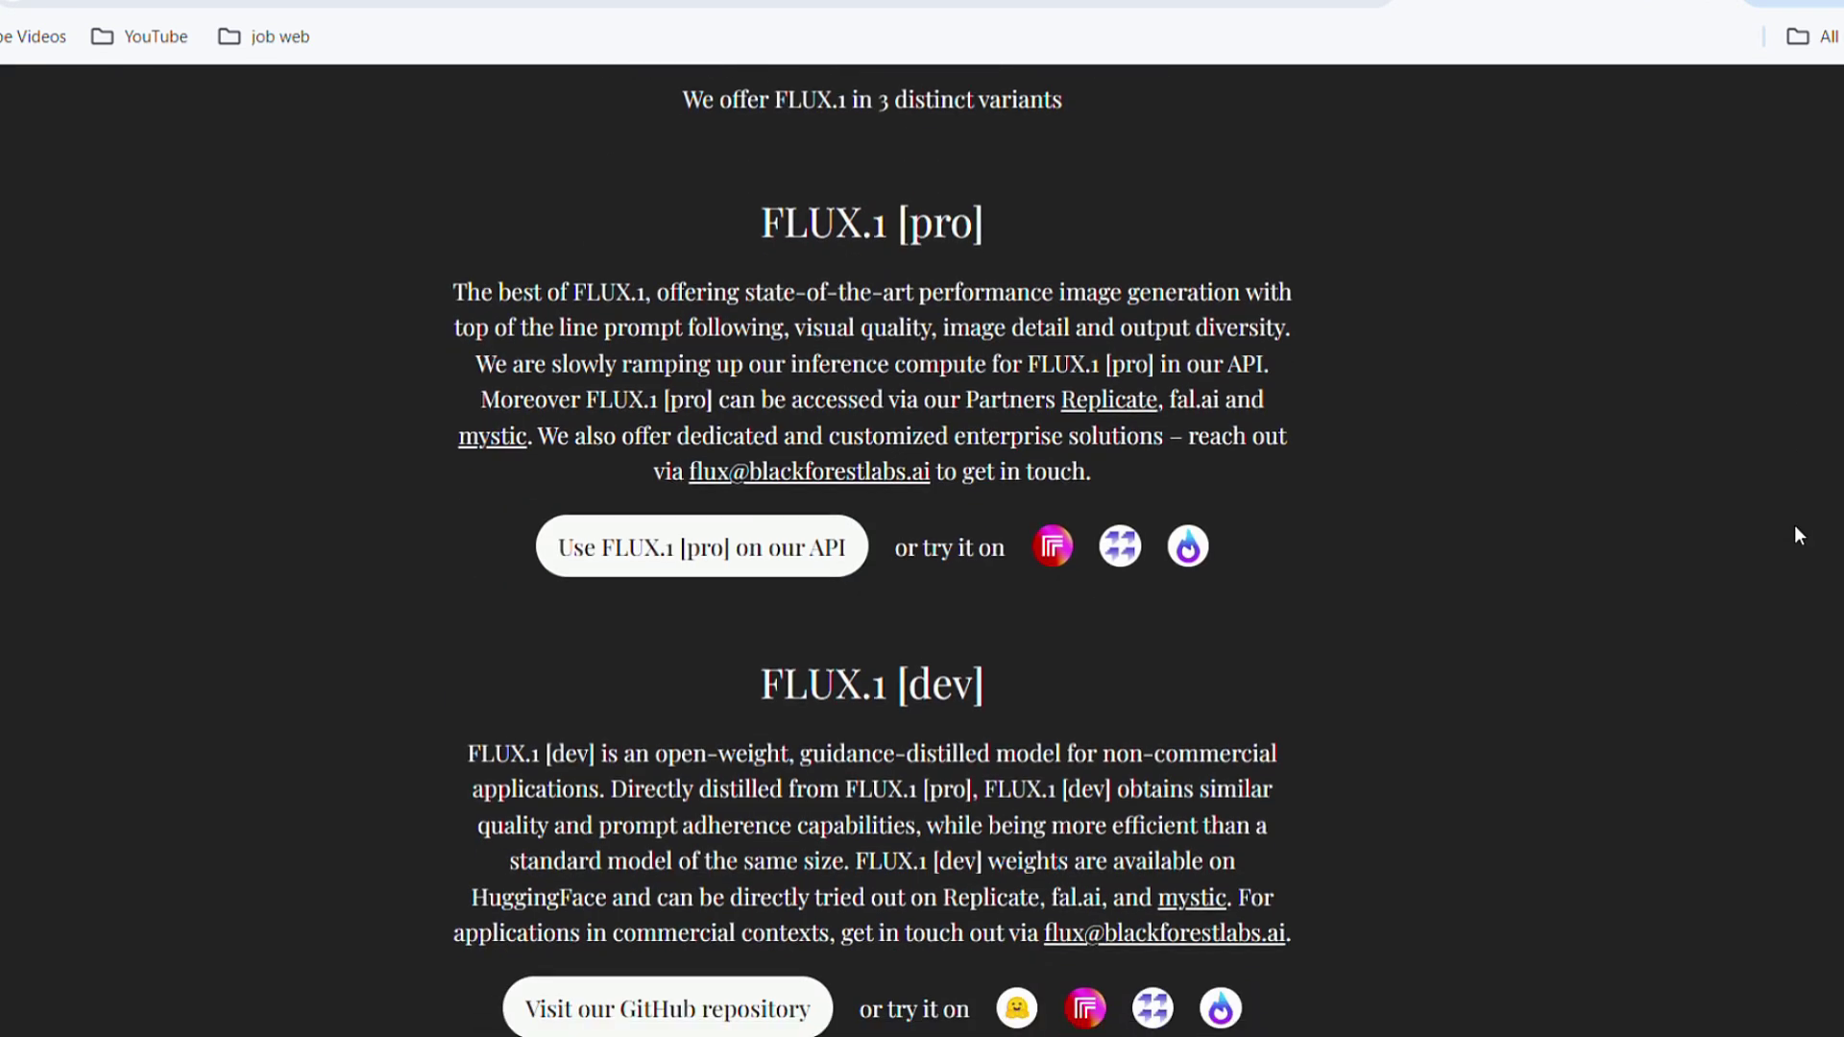
scroll(1799, 535, down, 5)
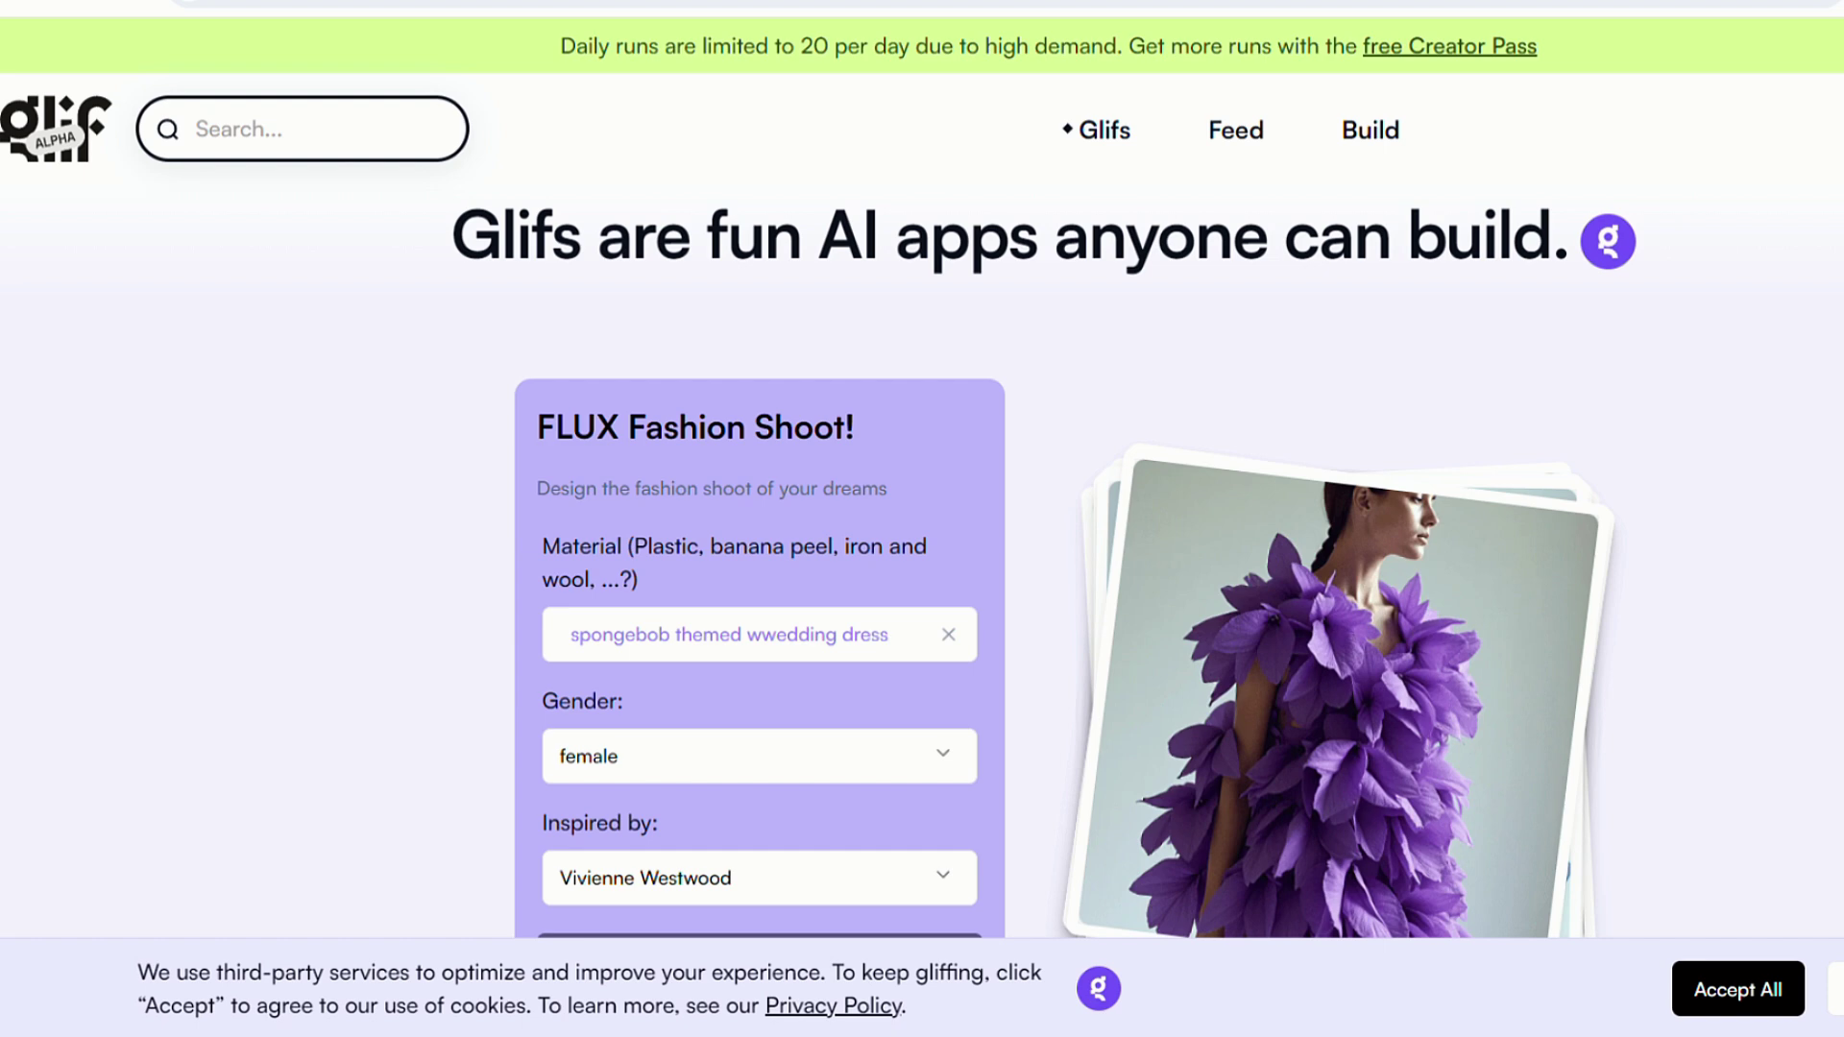
Step: Switch to the Glif website and browse its homepage categories, featured glifs and image generators
scroll(922, 480, down, 10)
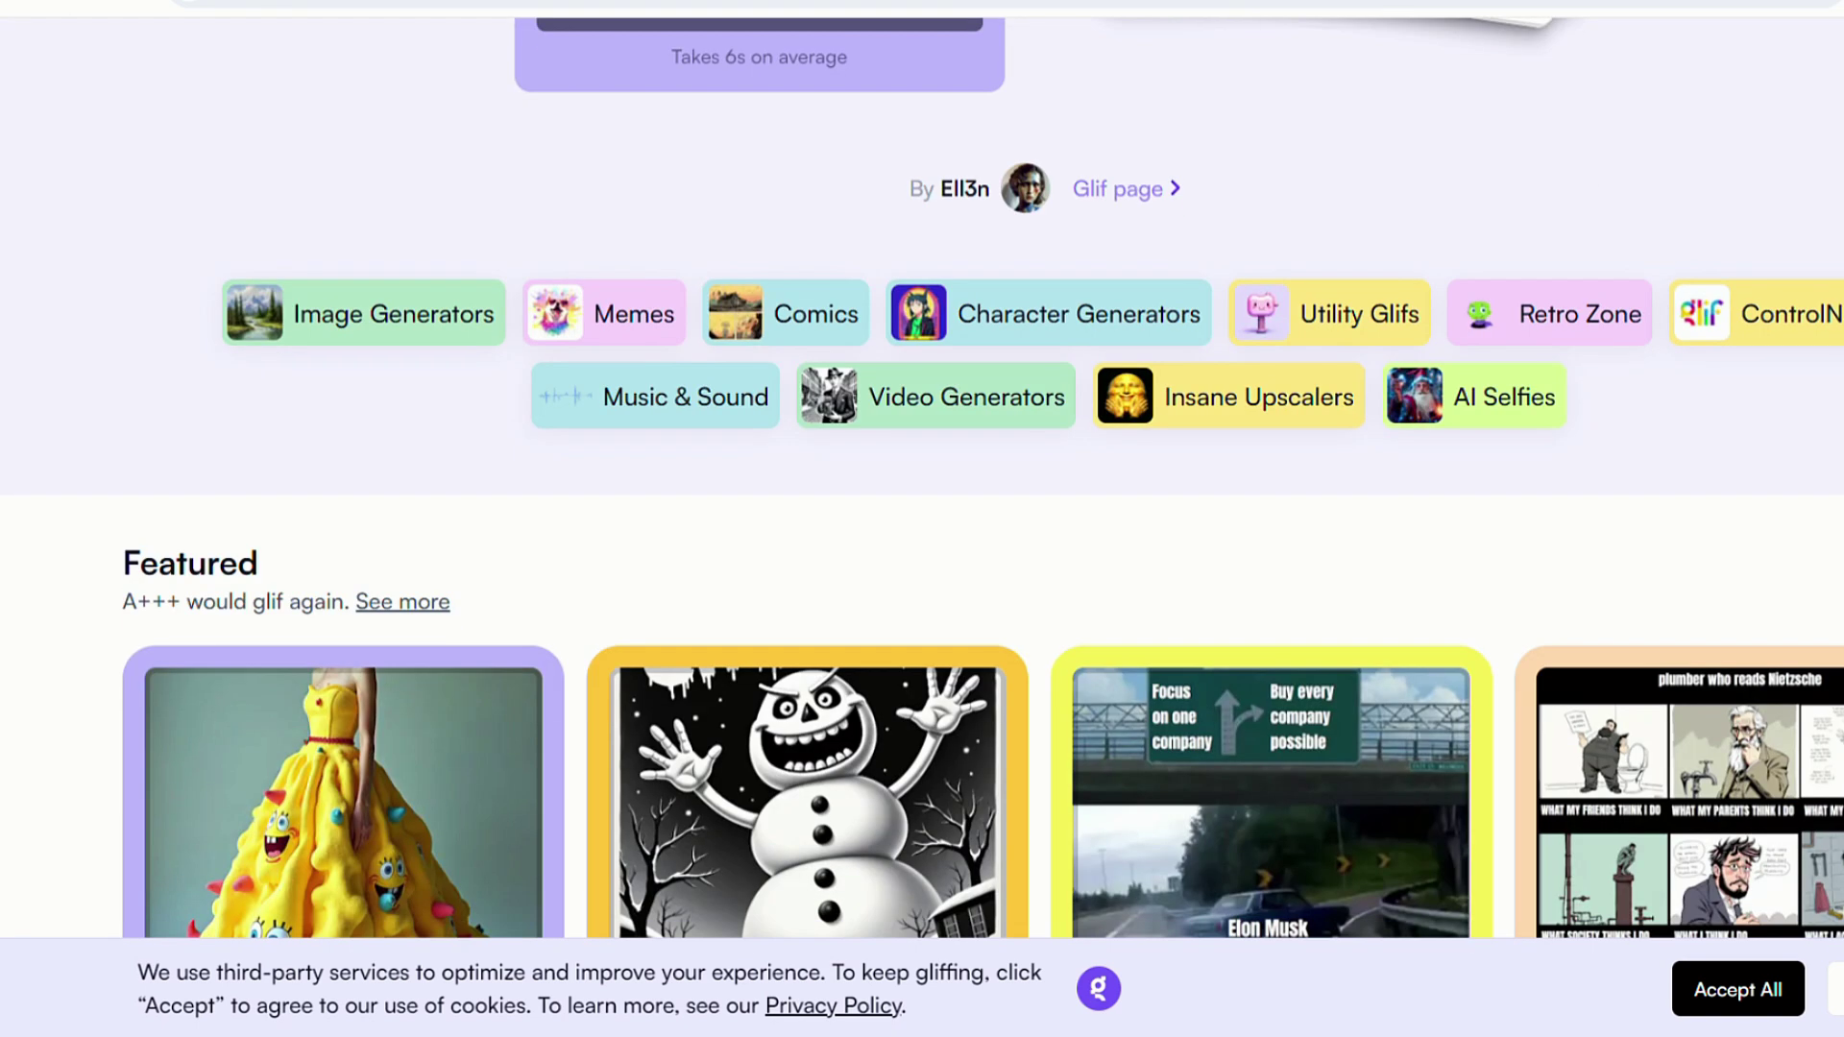
scroll(922, 480, down, 4)
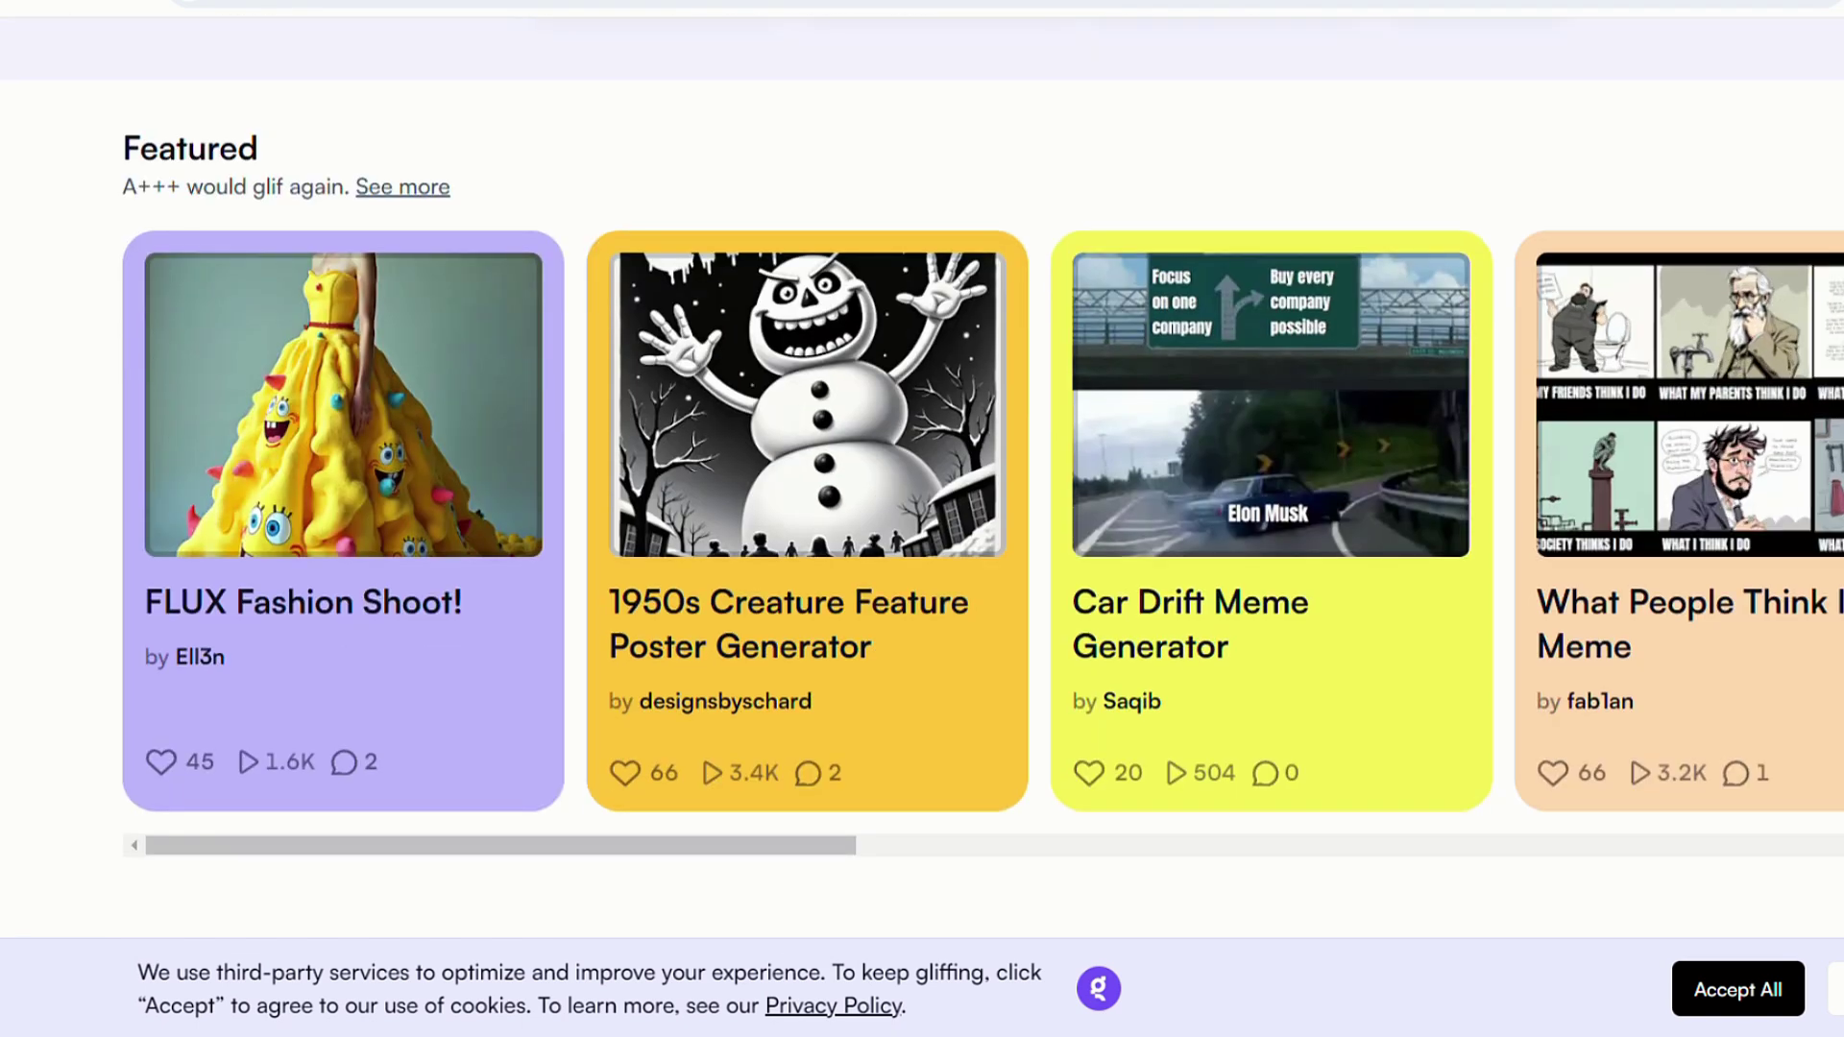
scroll(922, 481, down, 1)
scroll(922, 480, down, 4)
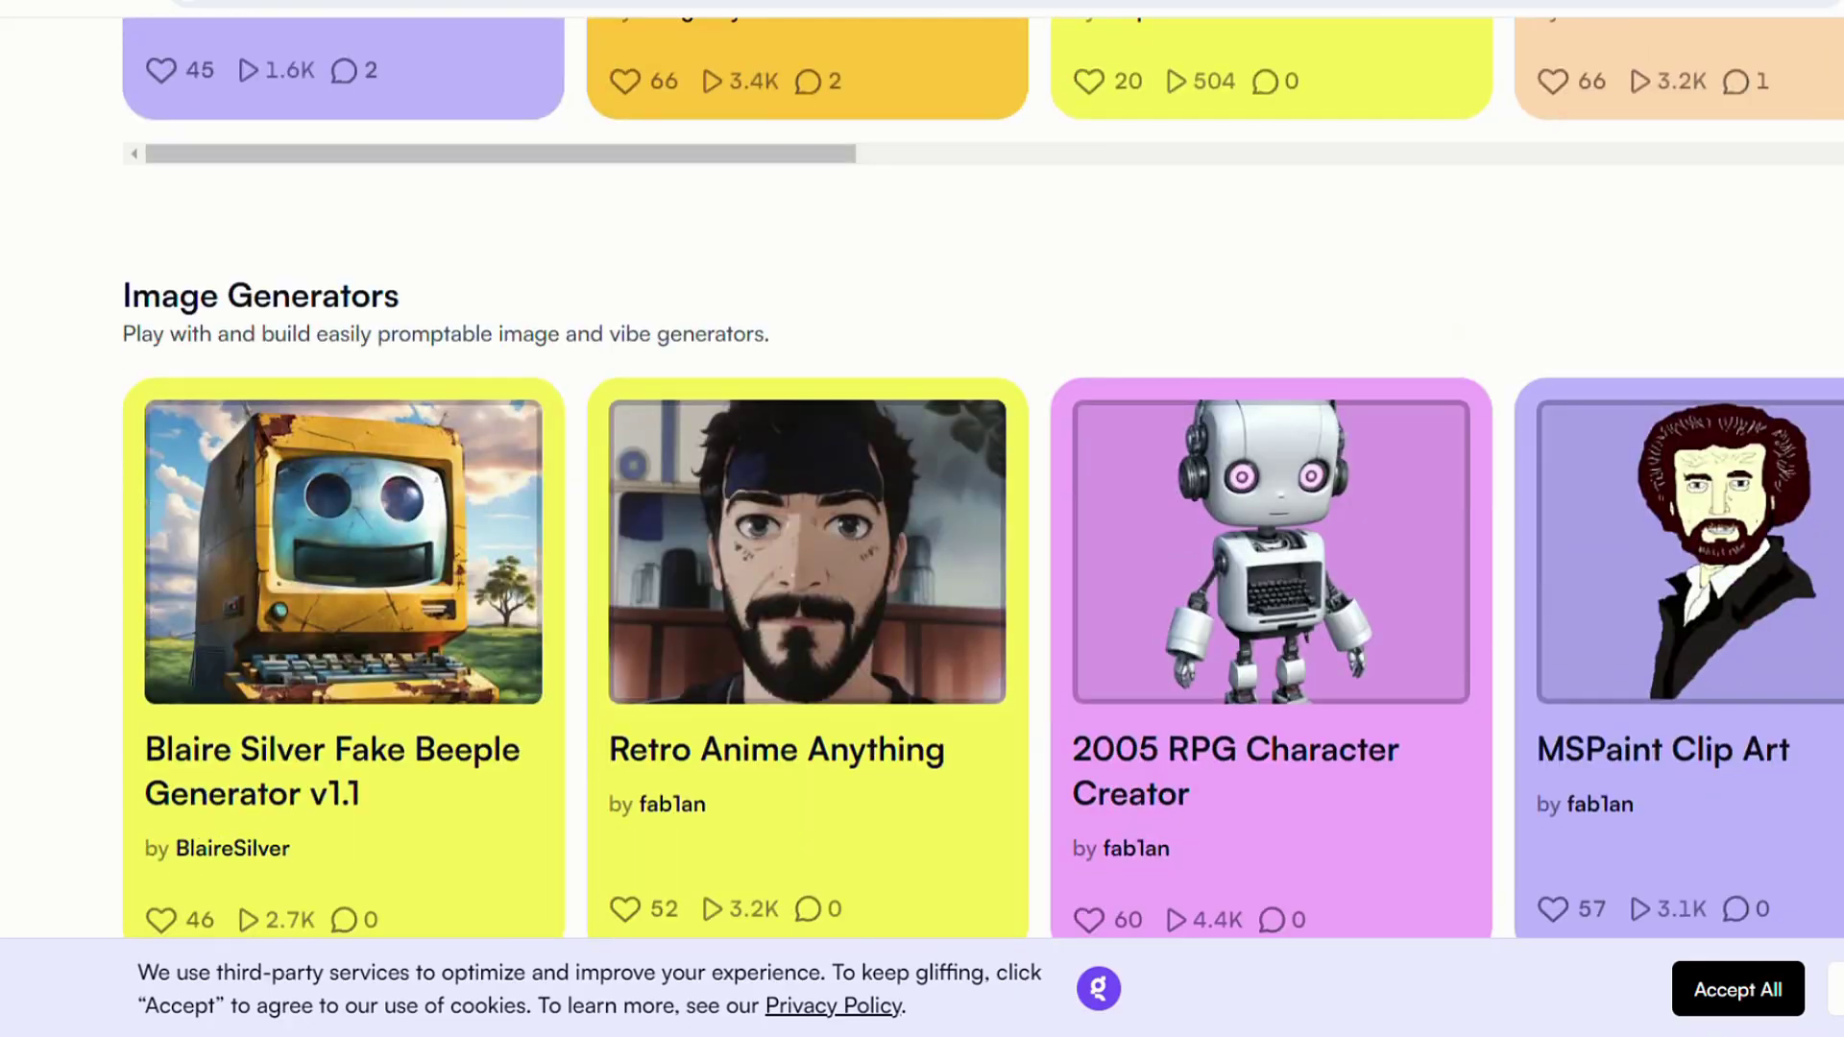
scroll(922, 480, down, 3)
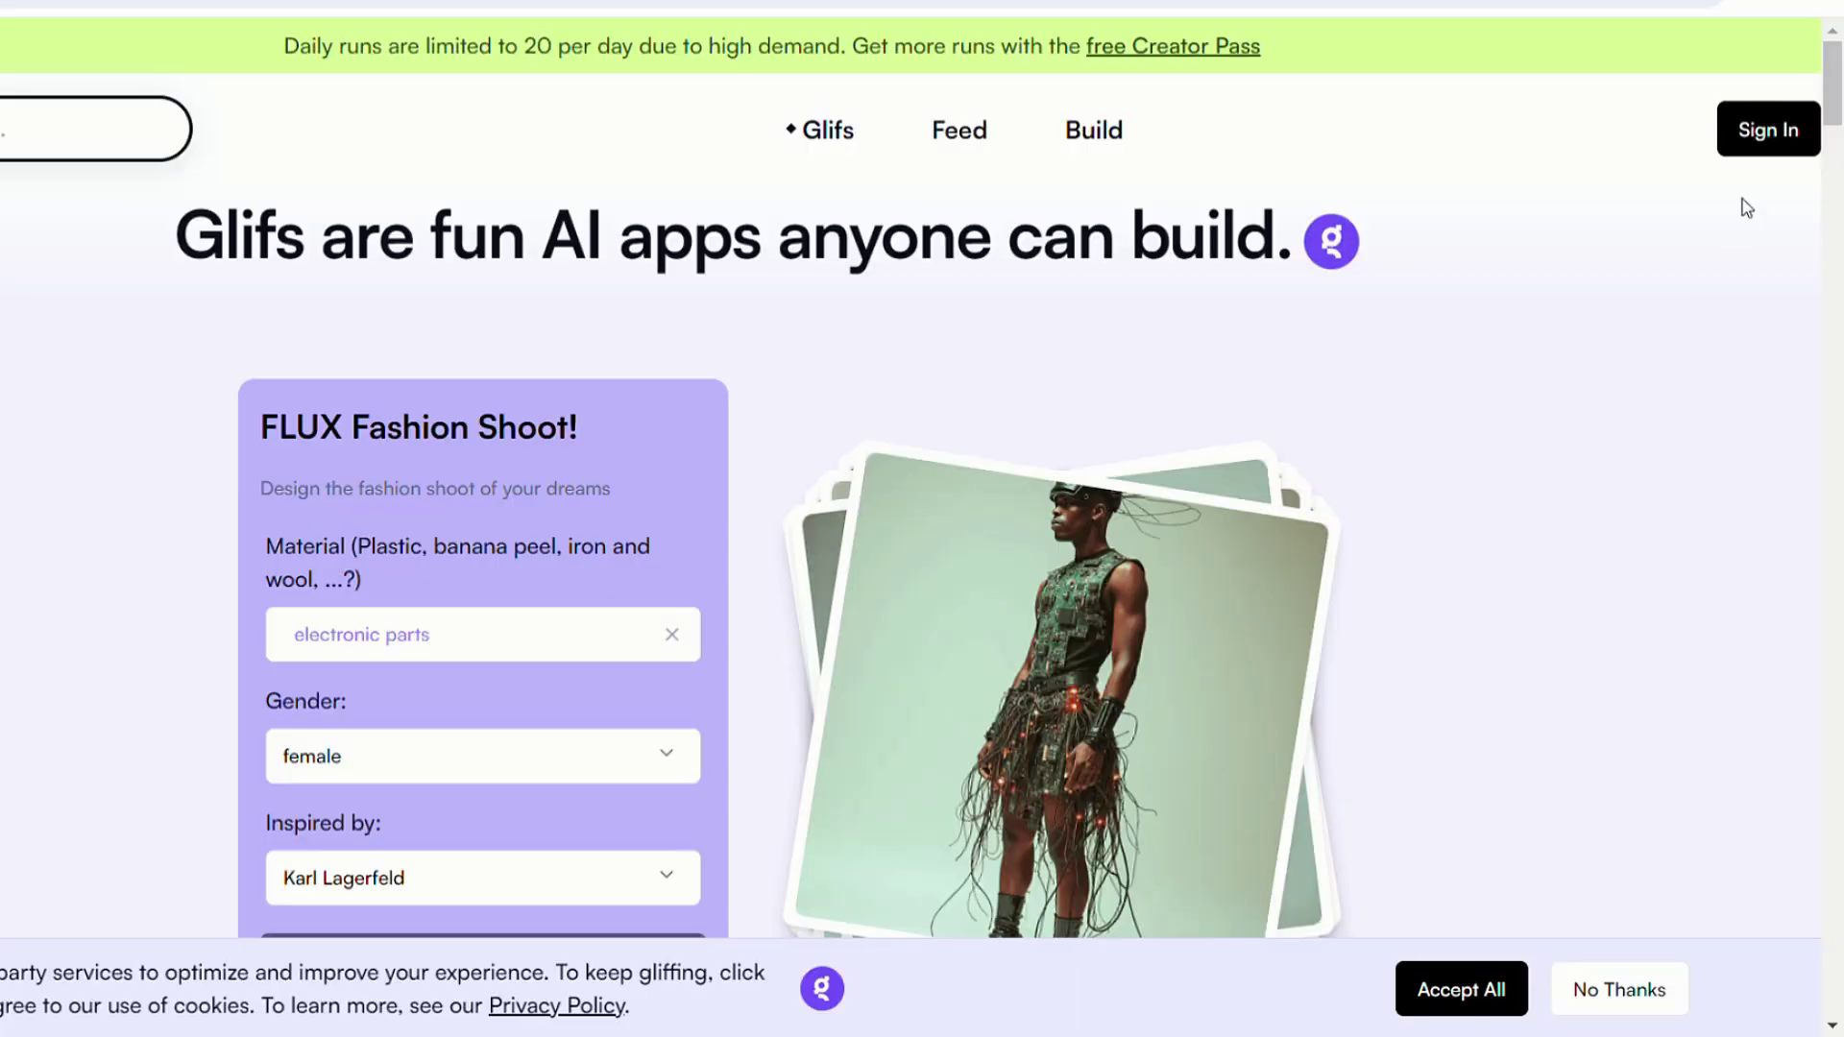
Step: Sign in to Glif with a Google account
click(1771, 144)
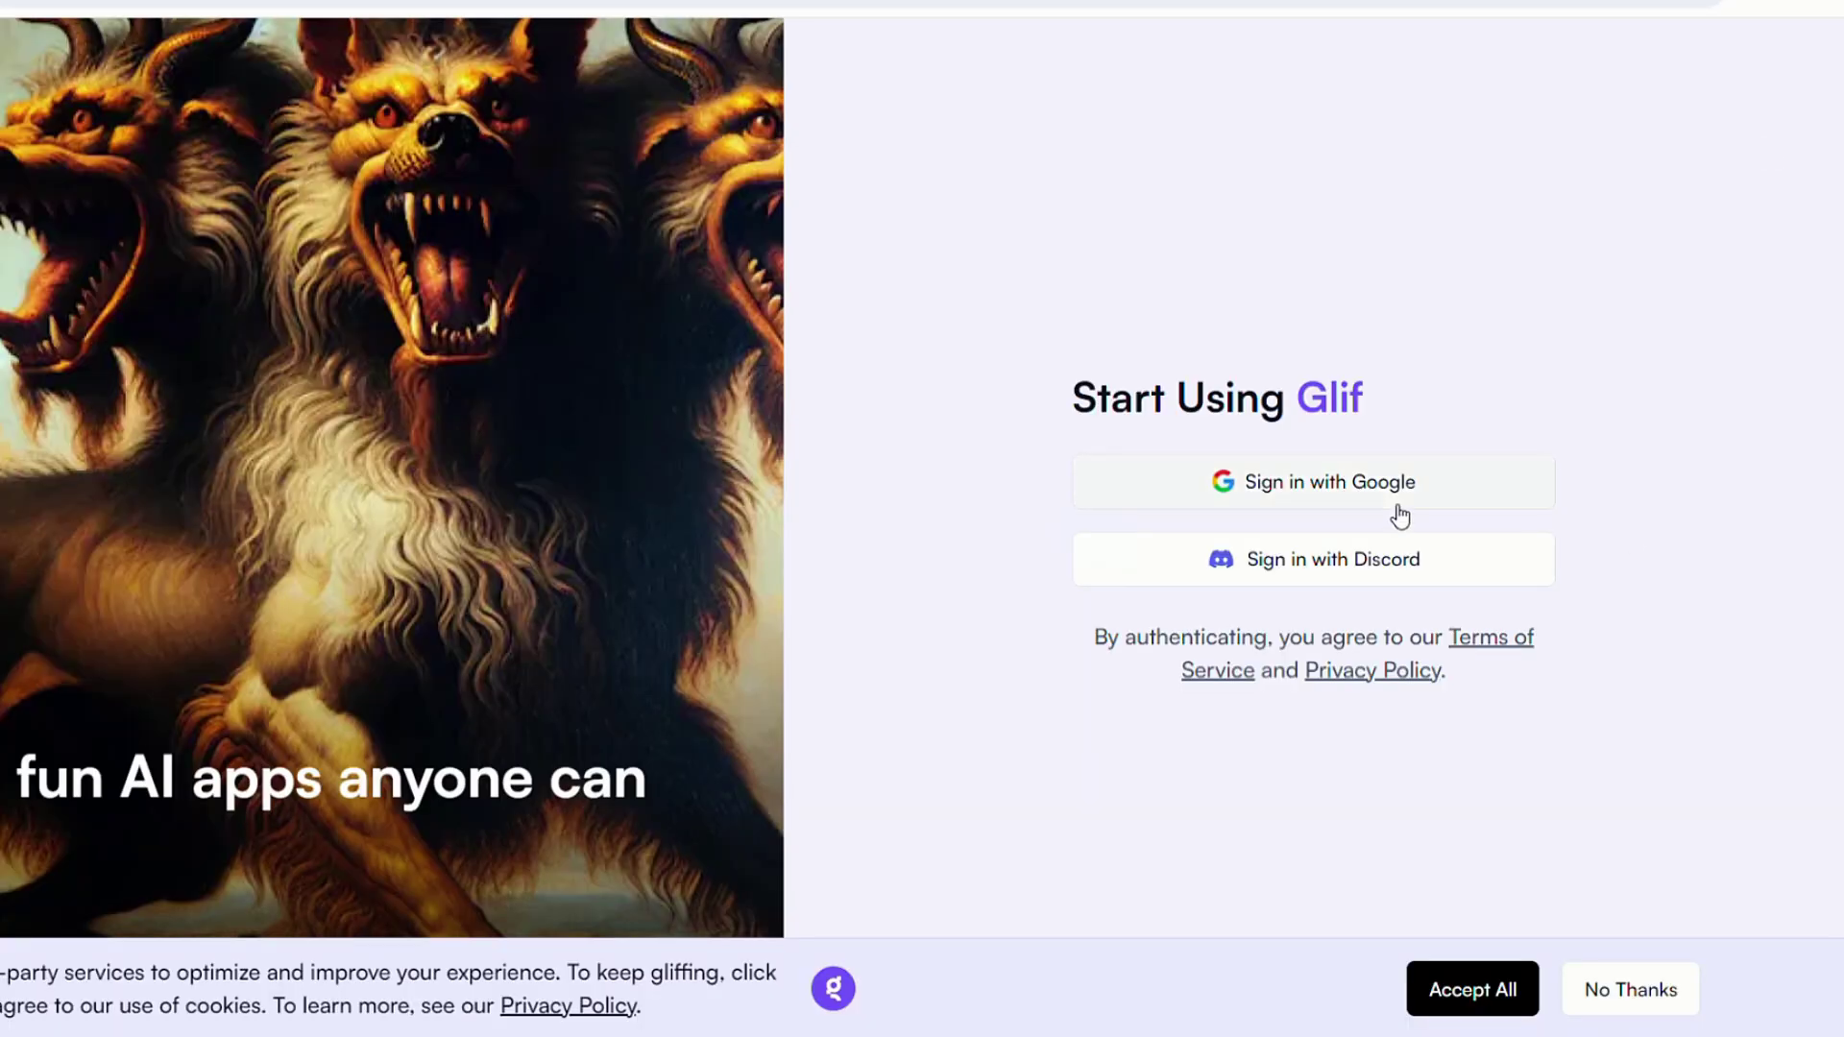
click(1510, 481)
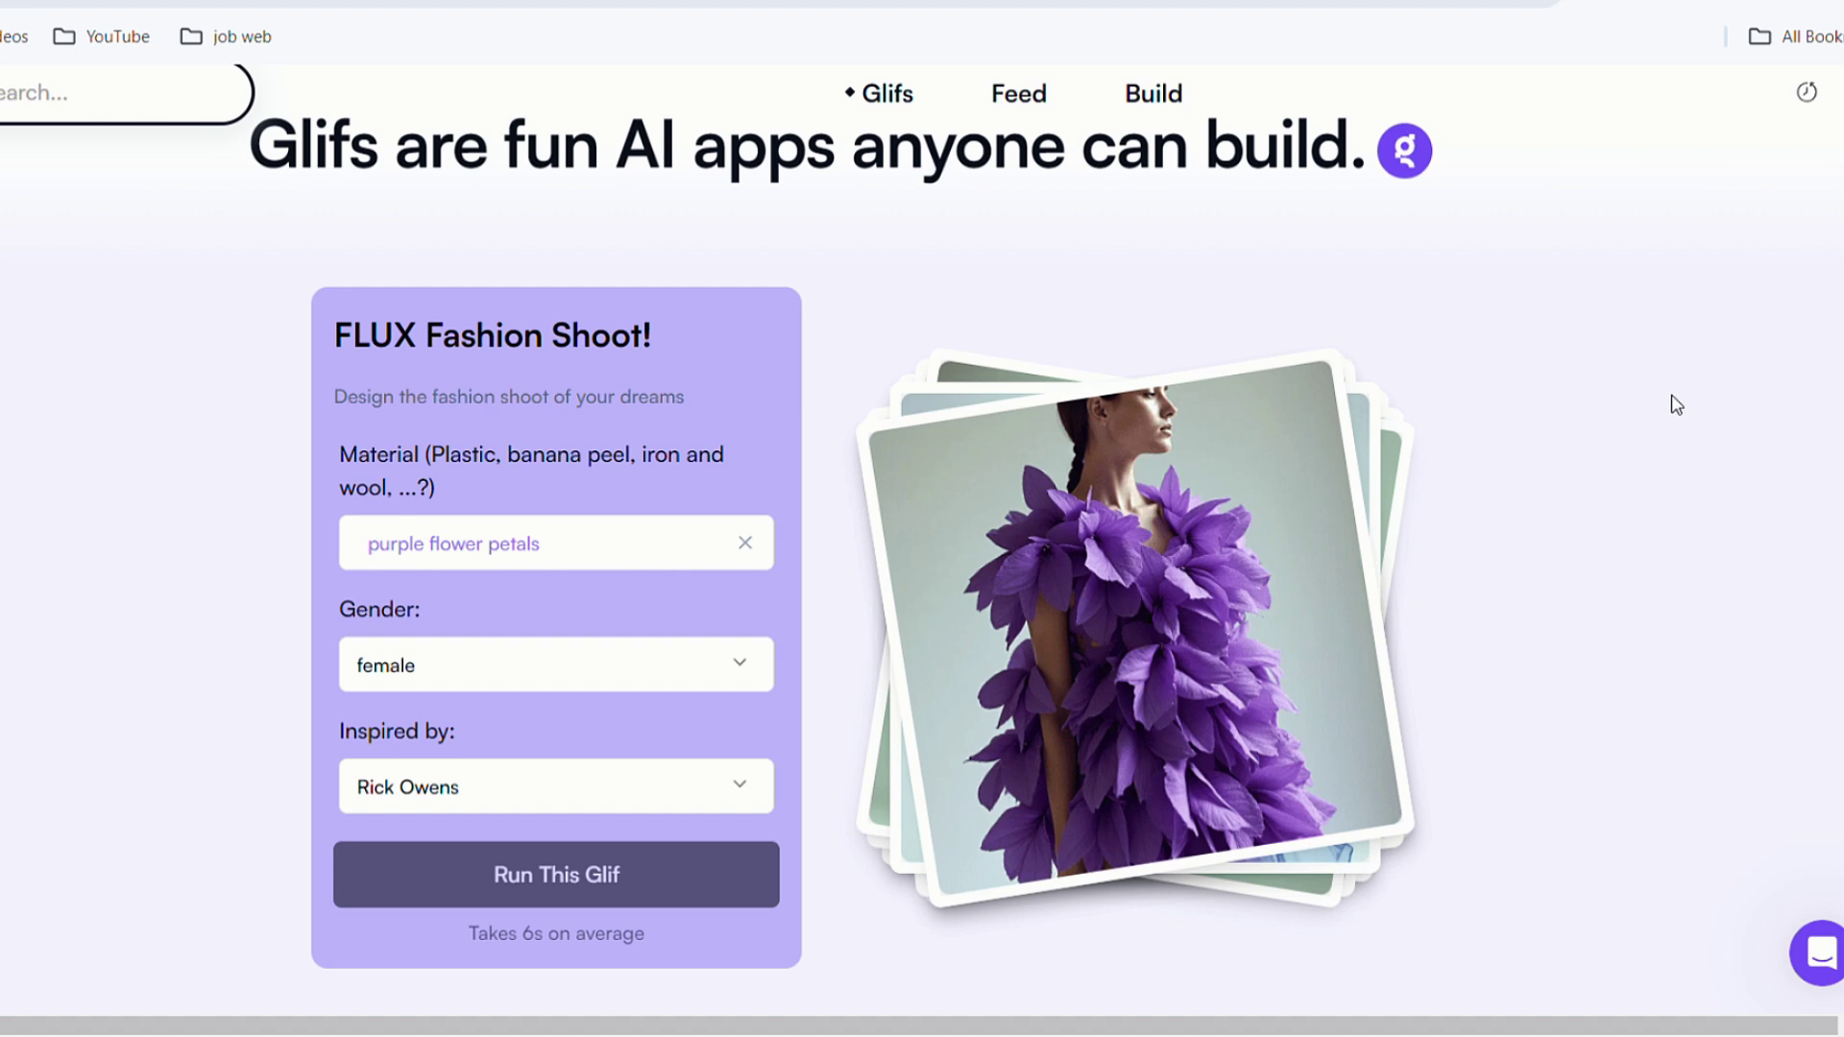
Step: Start building a new glif and title it AI-2024
click(1157, 96)
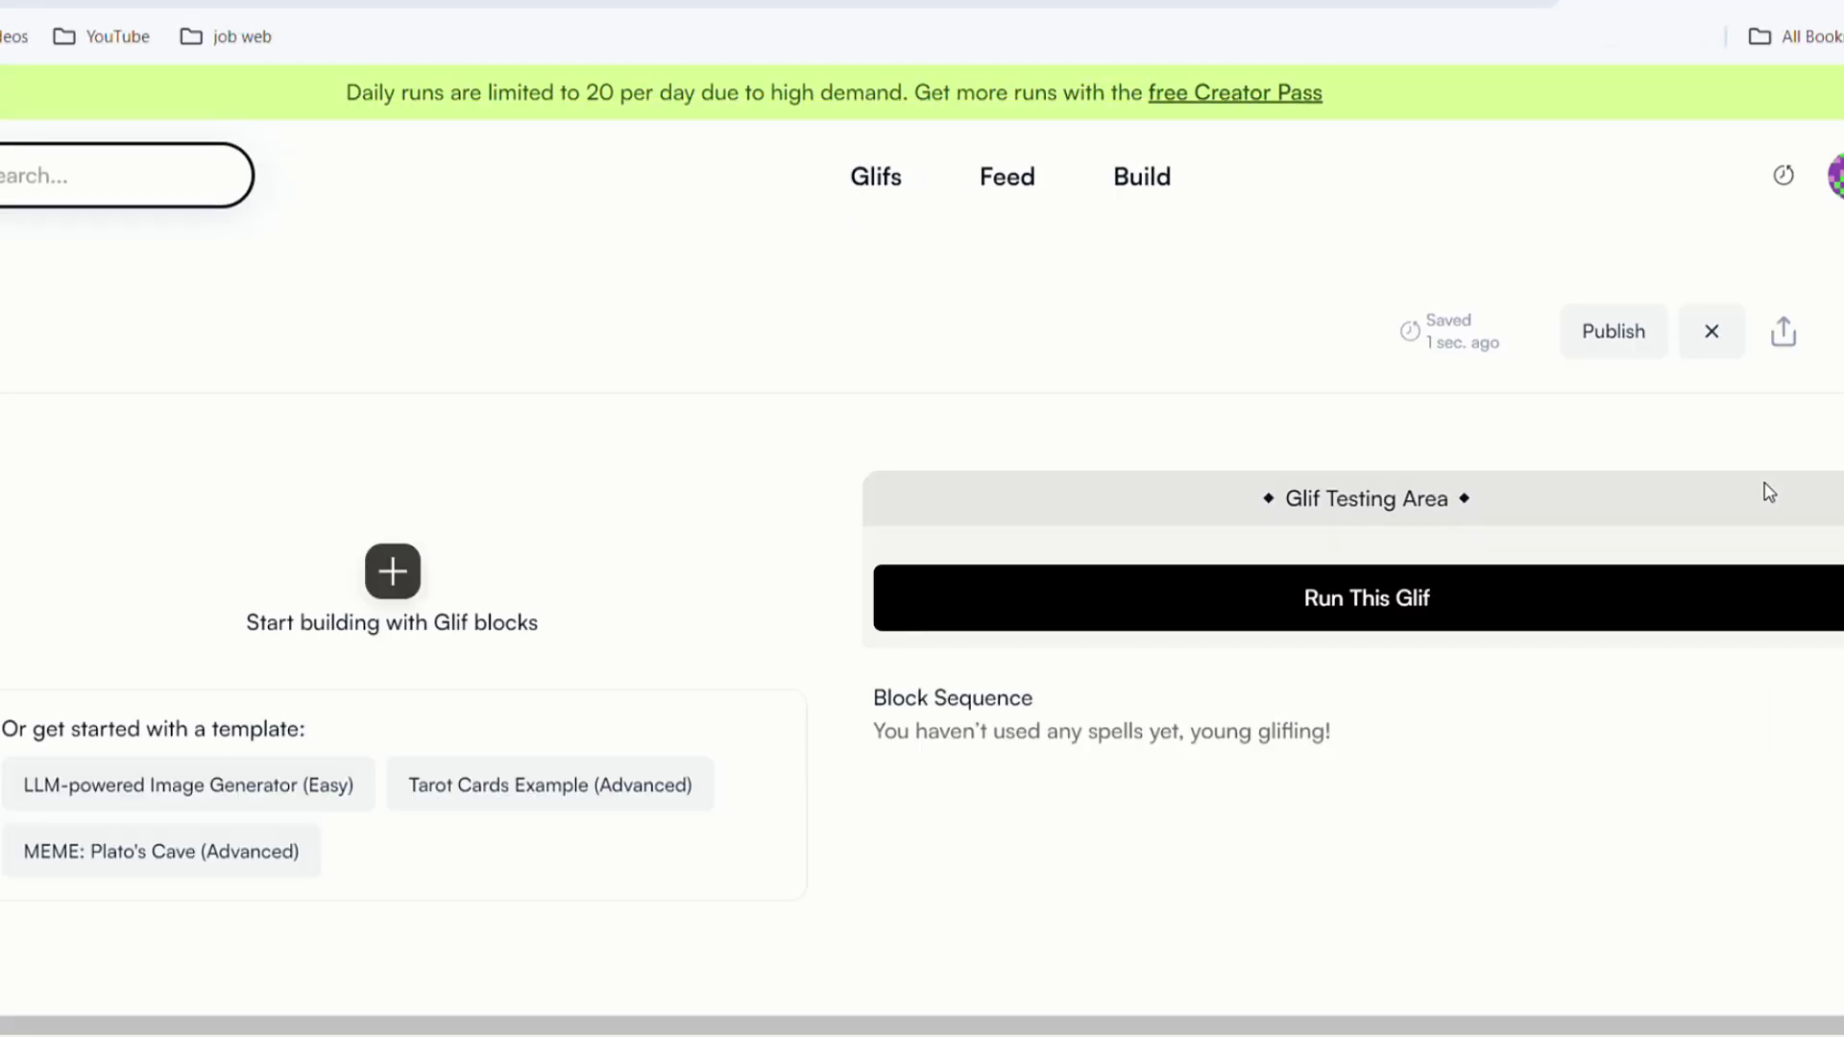
click(0, 317)
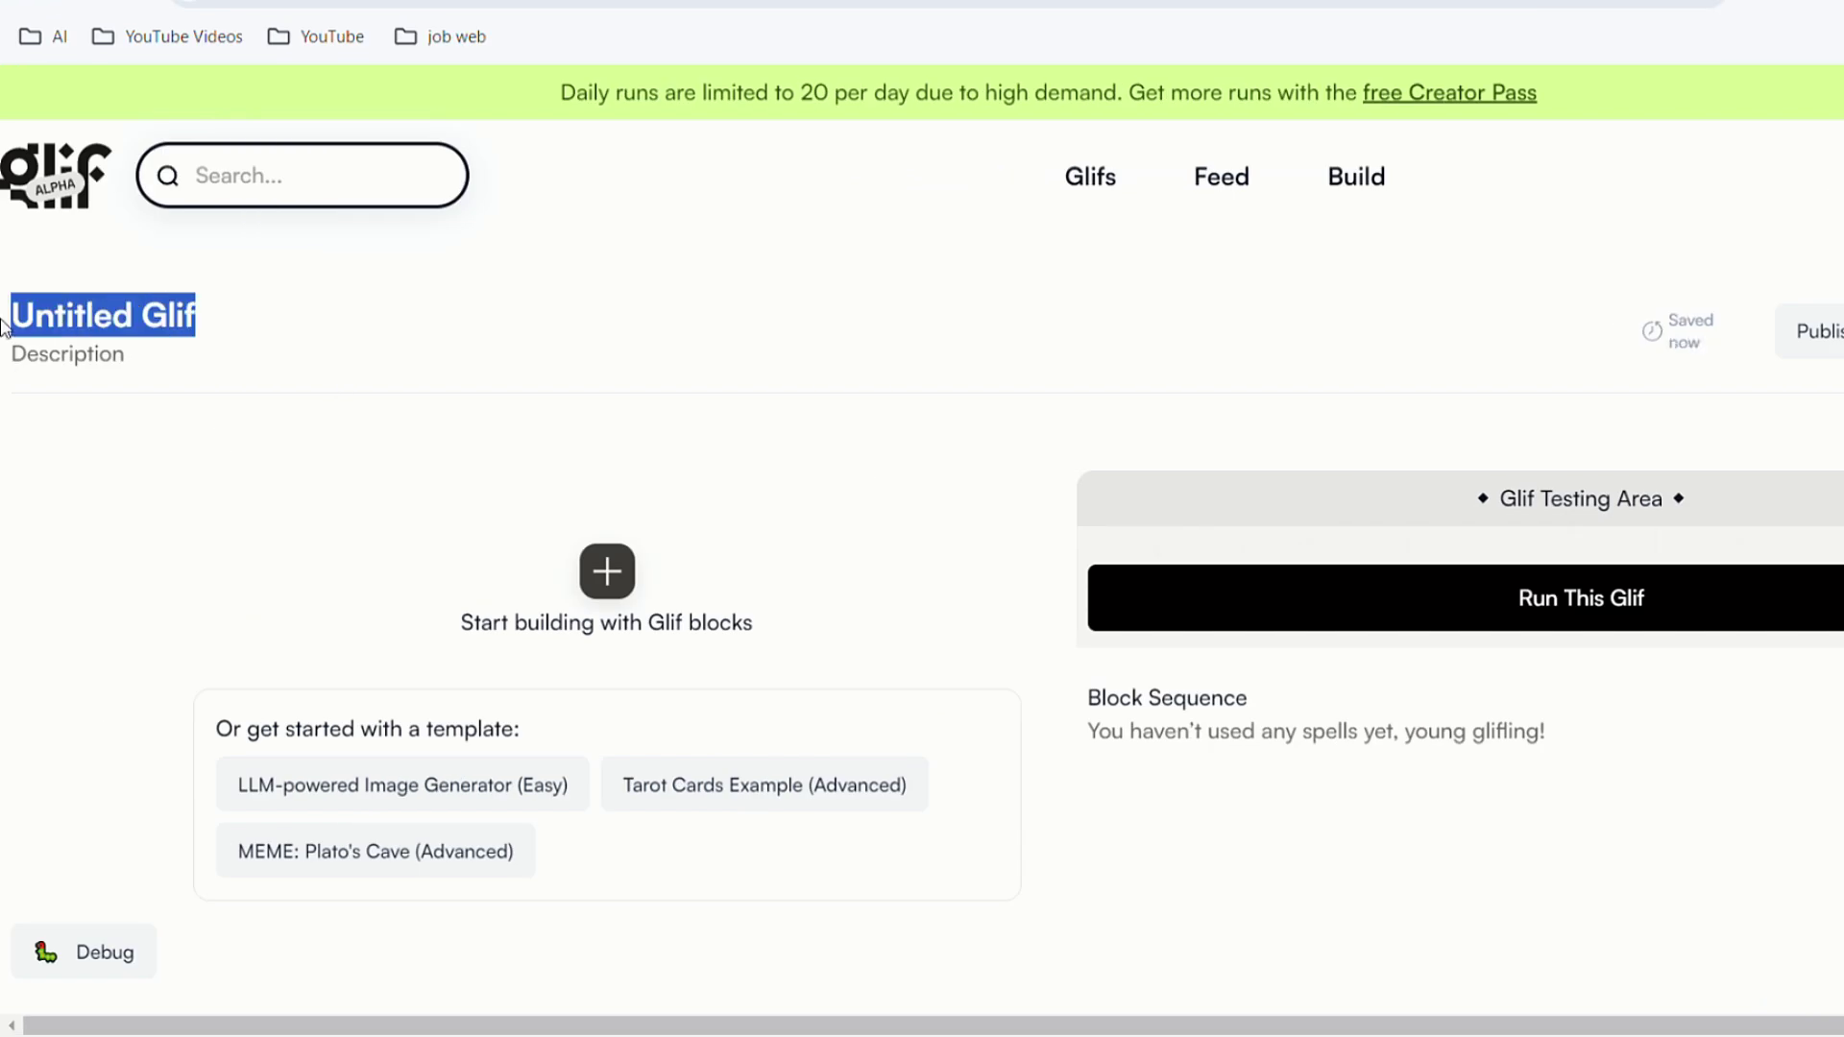
text(AI -2024)
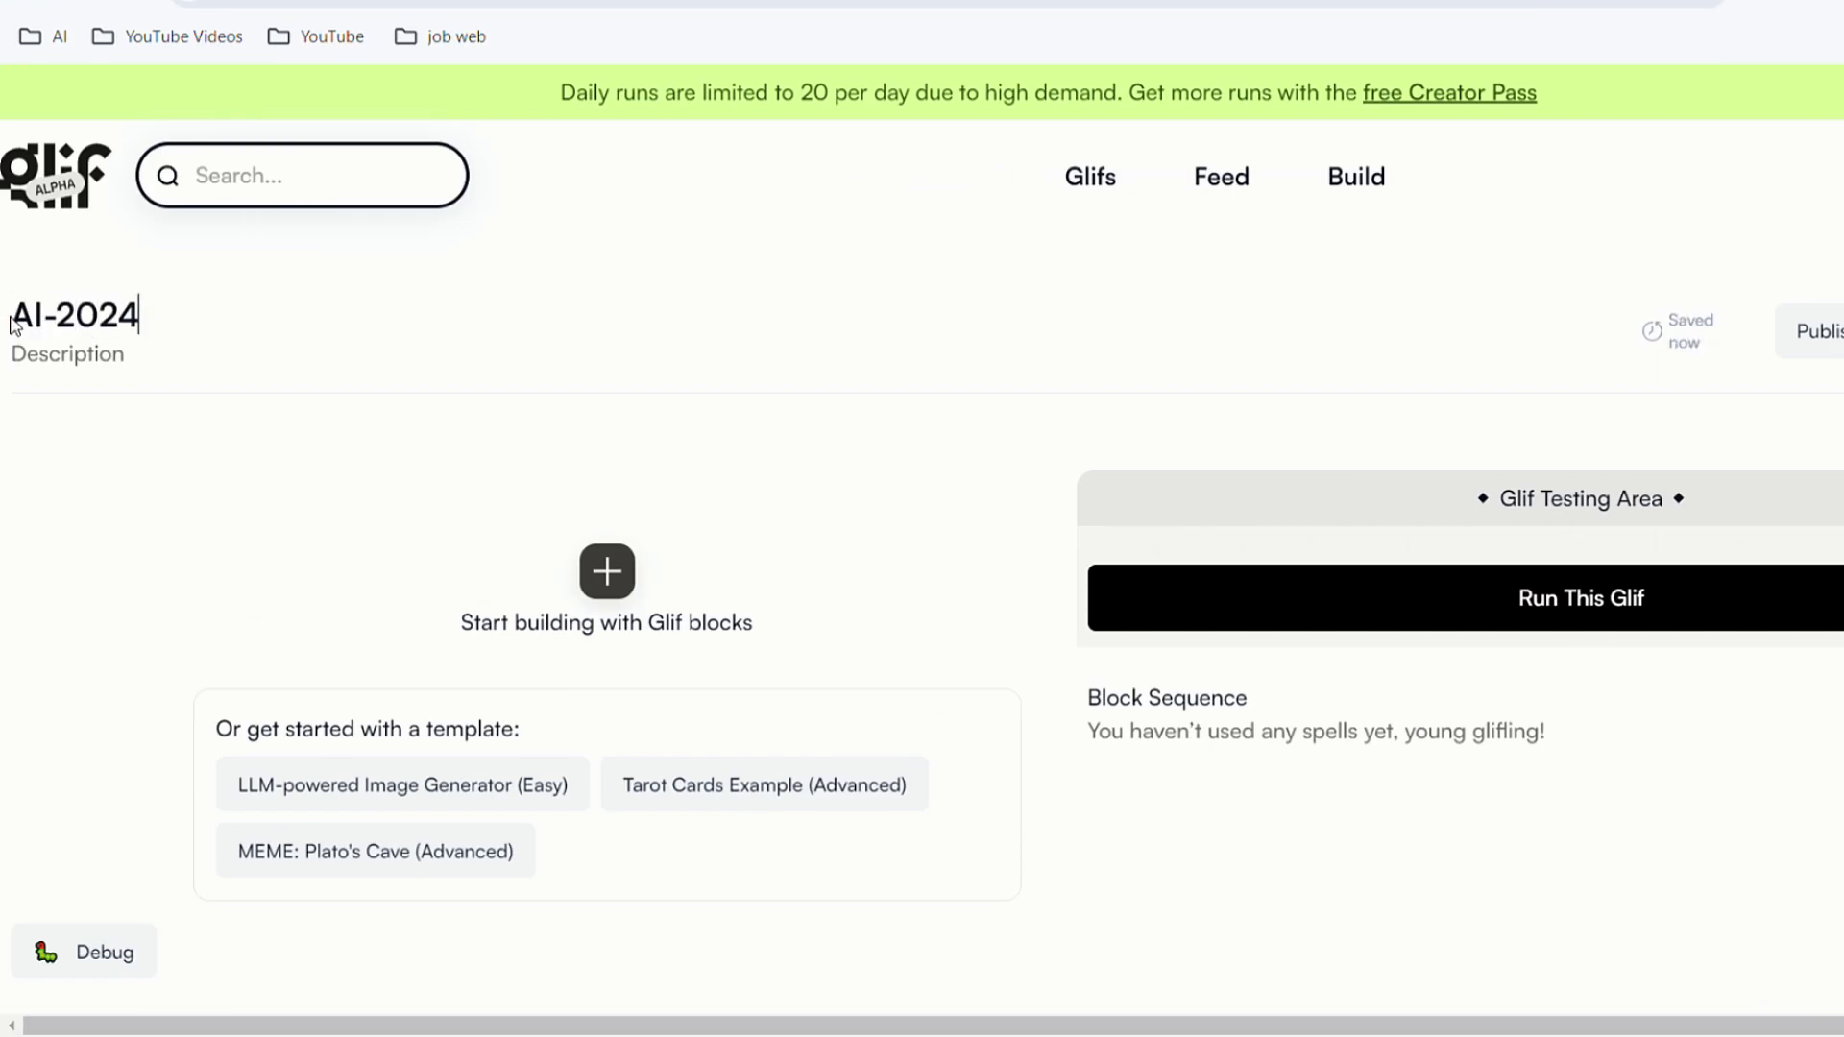
Step: Add a Text Input block as the glif's first block and name it prompt
click(622, 574)
click(864, 375)
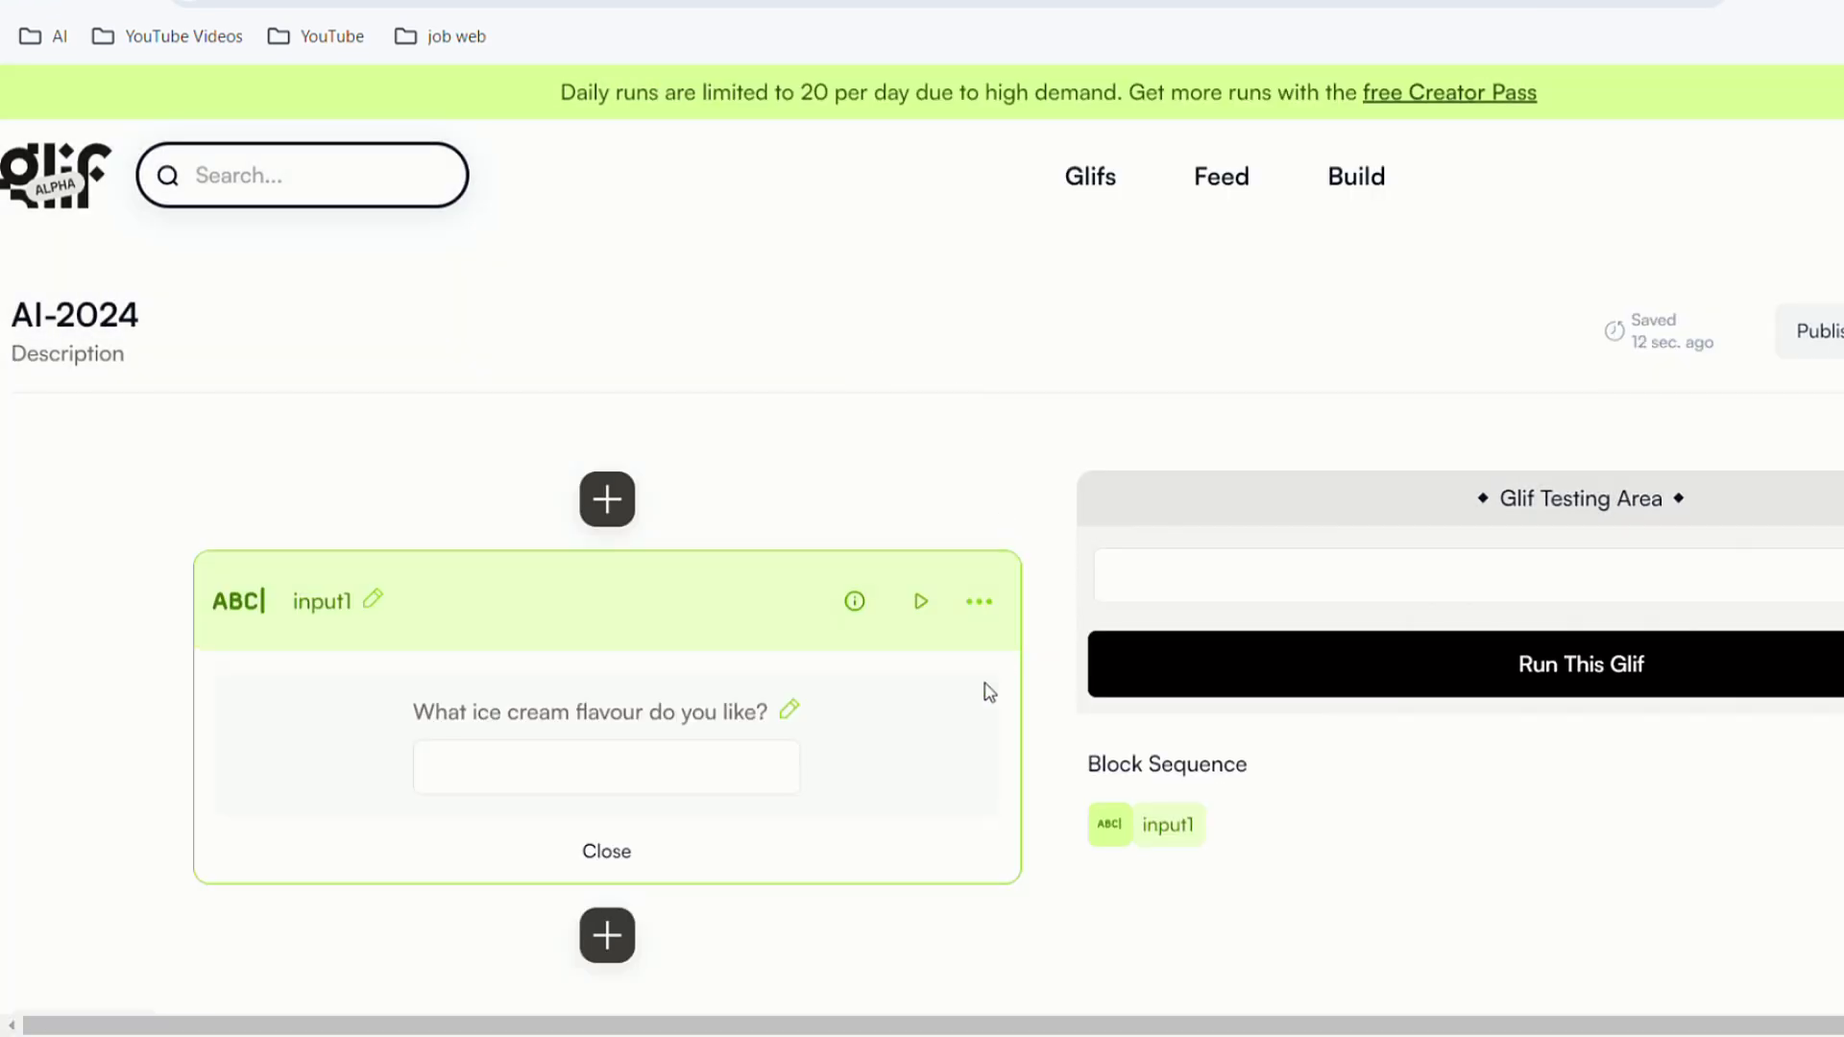
double_click(378, 608)
text(prompt)
Step: Replace the prompt block's ice cream question with "write your prompt"
scroll(613, 684, down, 4)
click(533, 306)
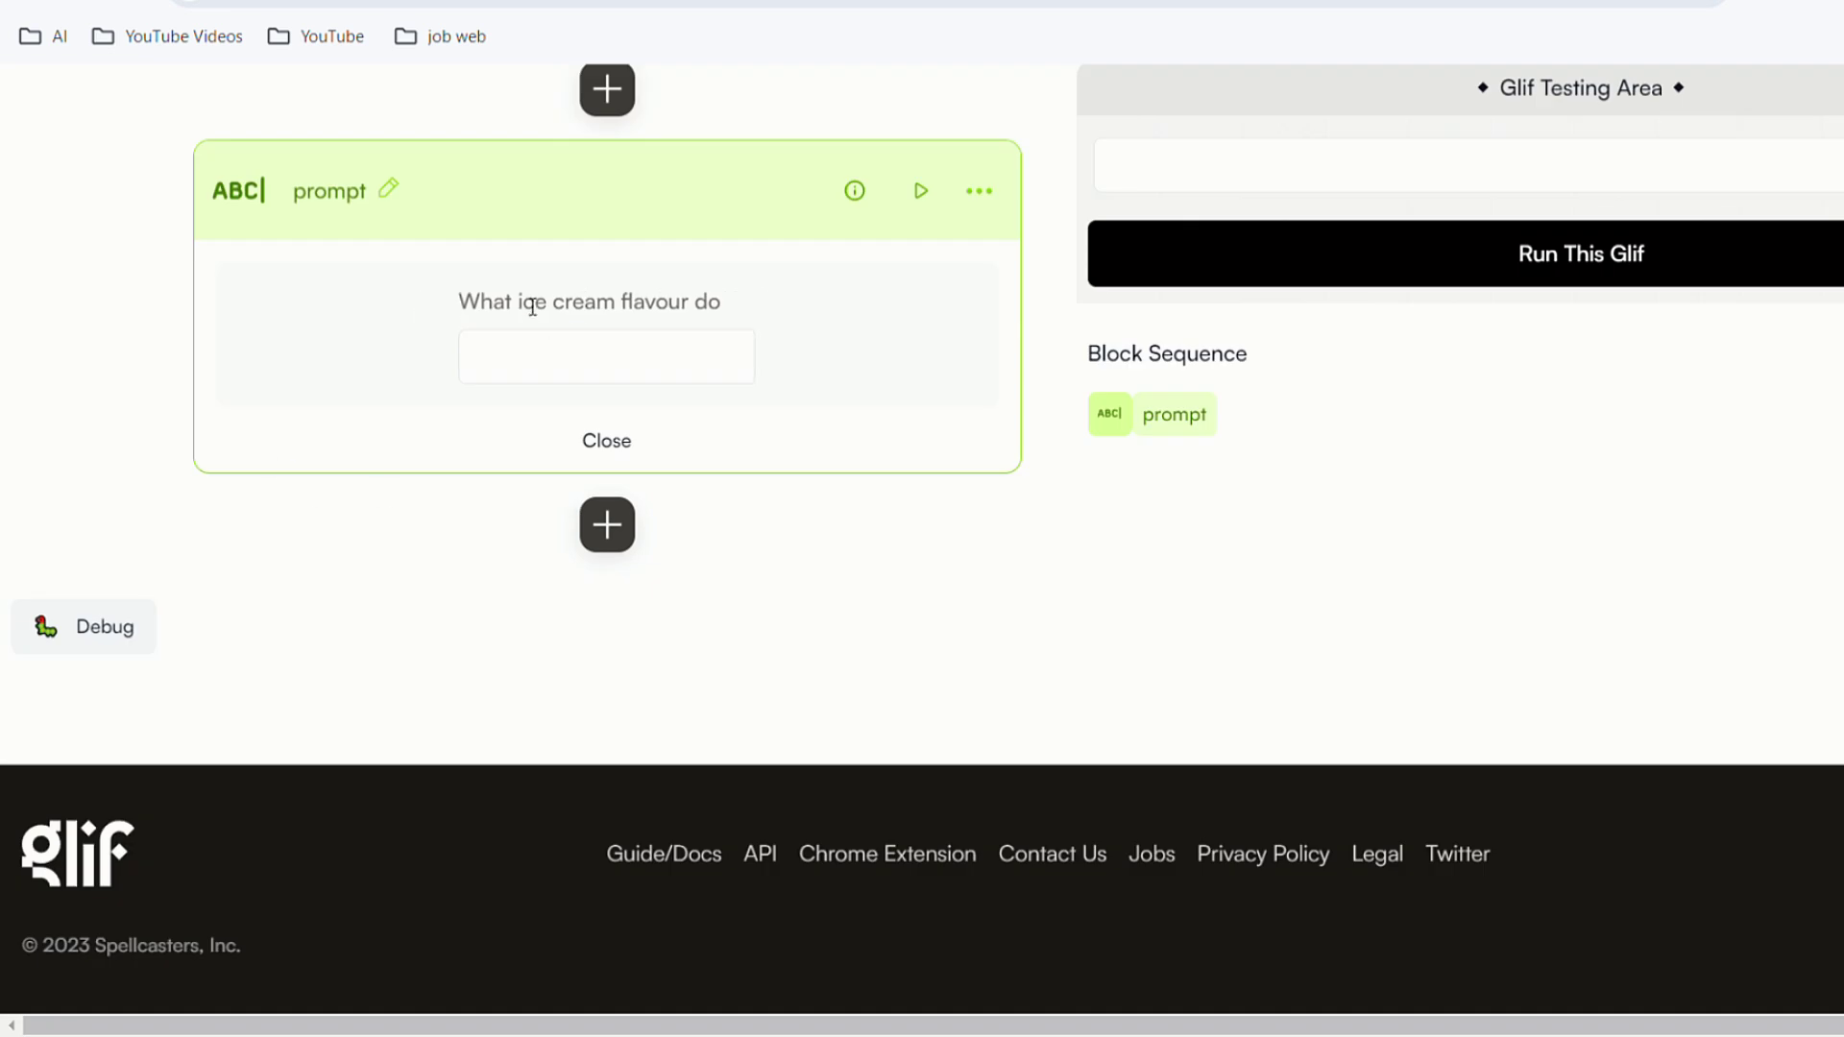
key(ctrl+a)
text(write your prompt)
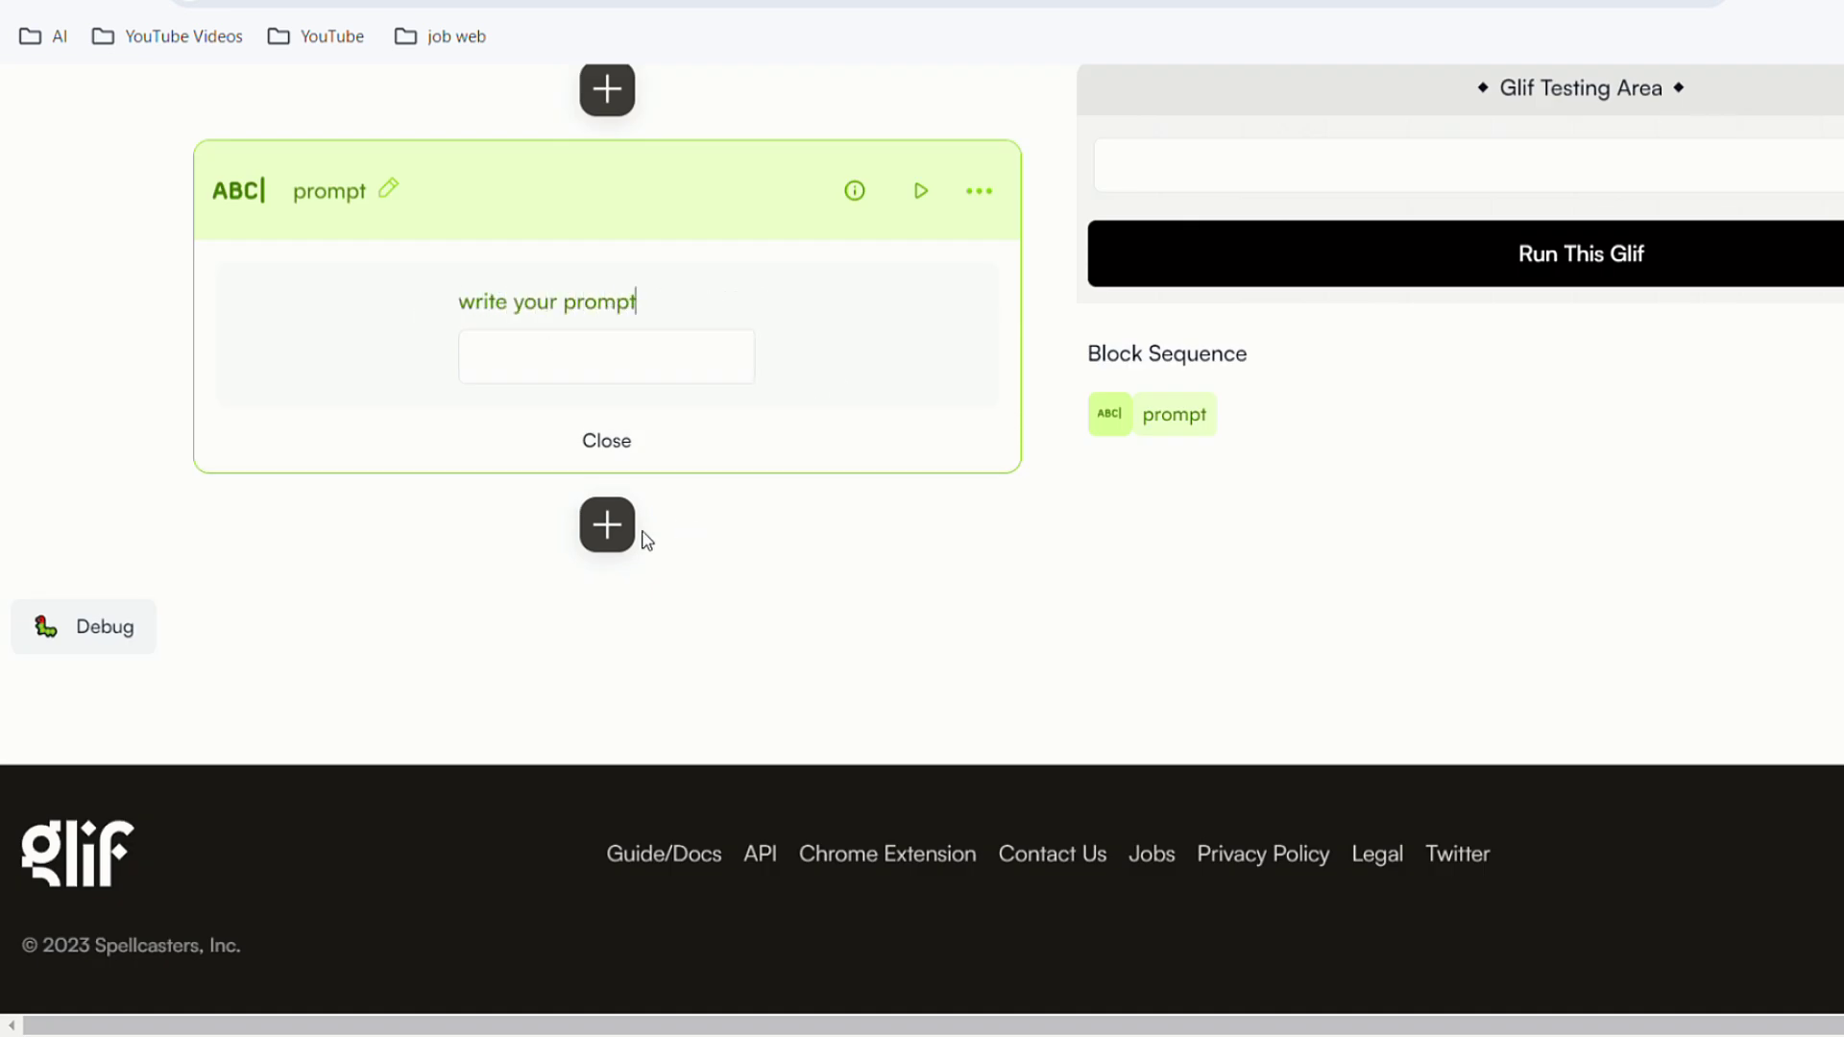
Step: Add an Image Generator block below the text input and use the prompt variable as its image description
click(615, 538)
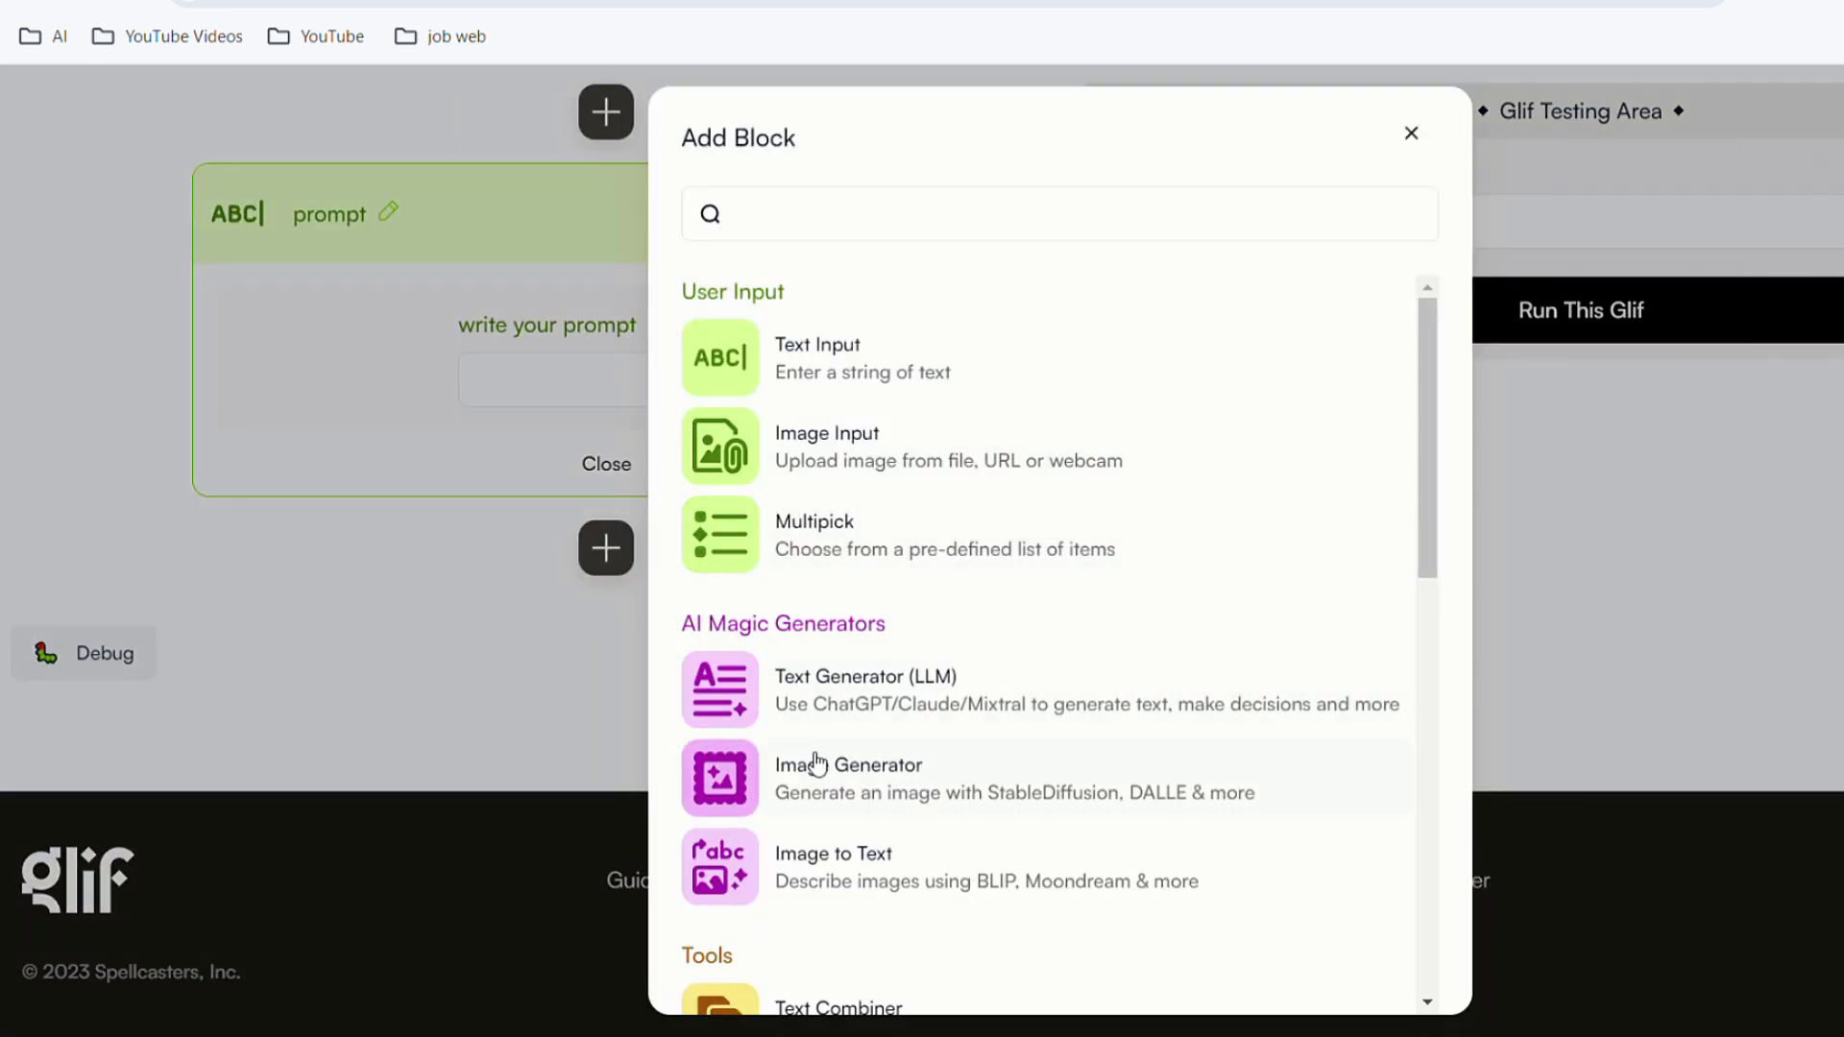
click(826, 787)
scroll(832, 740, down, 4)
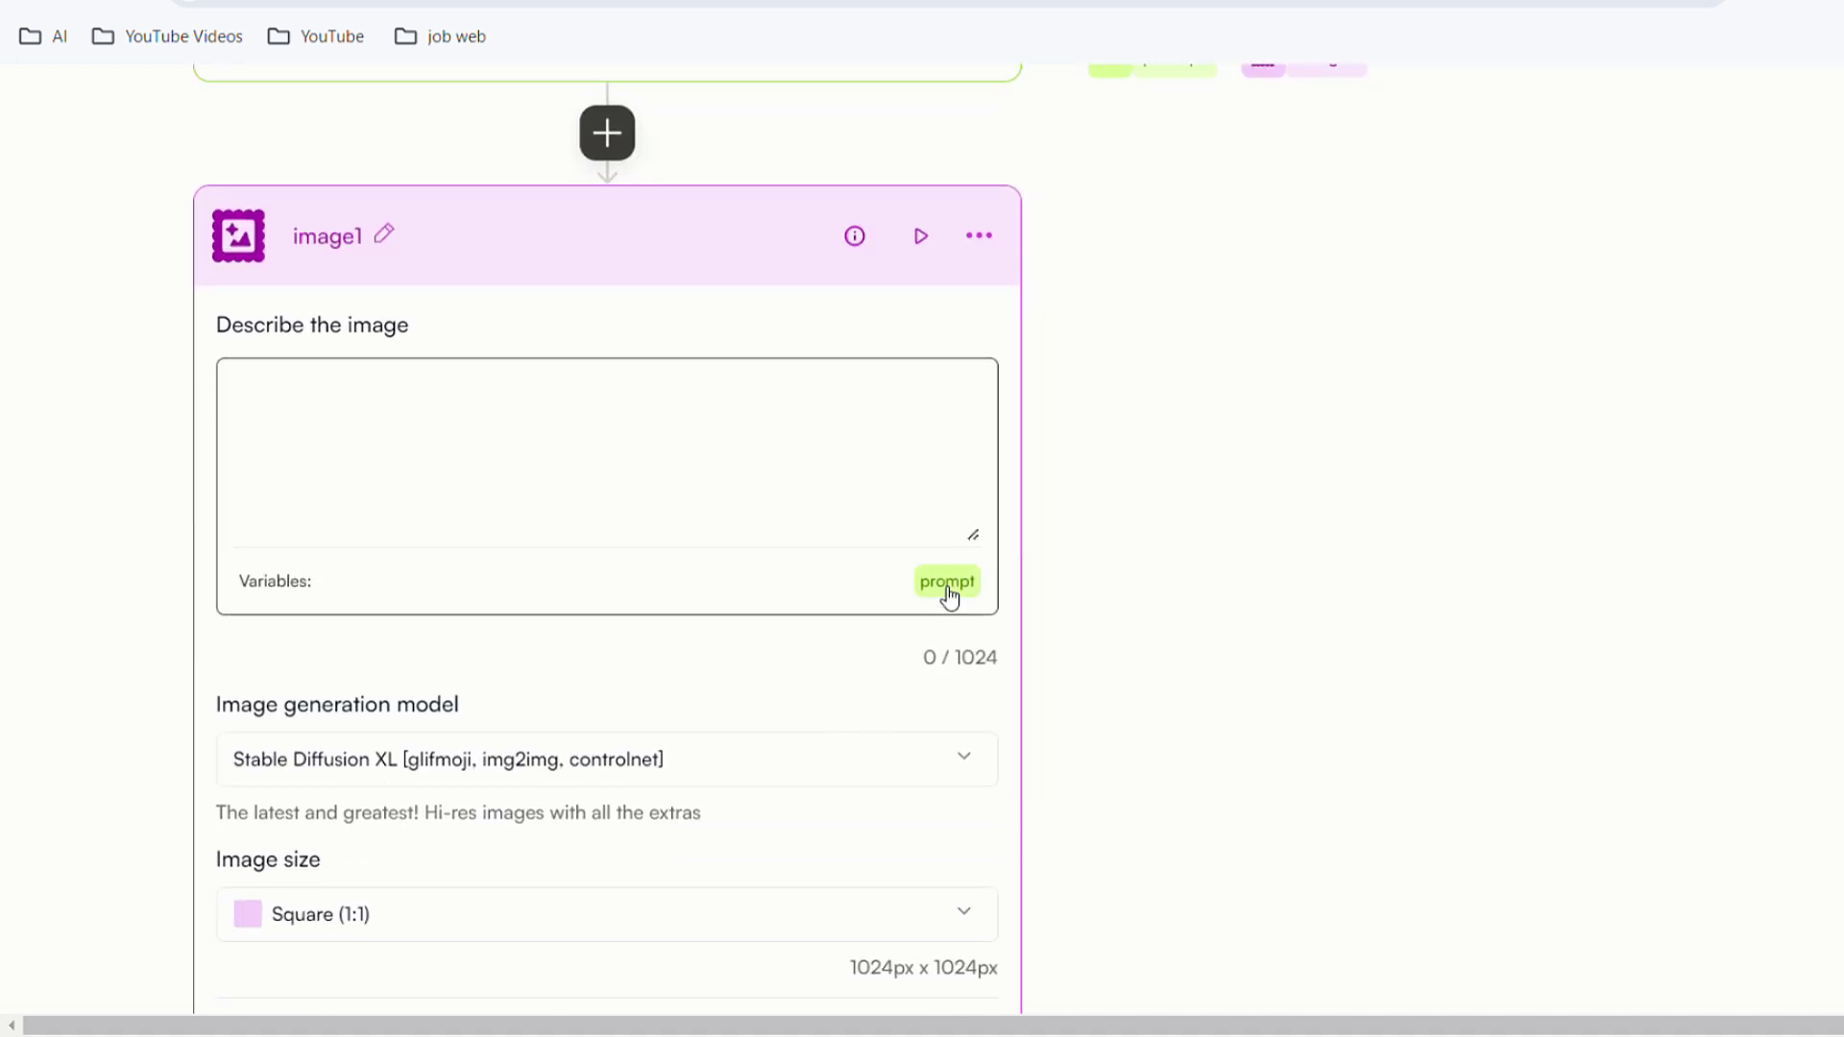
click(949, 587)
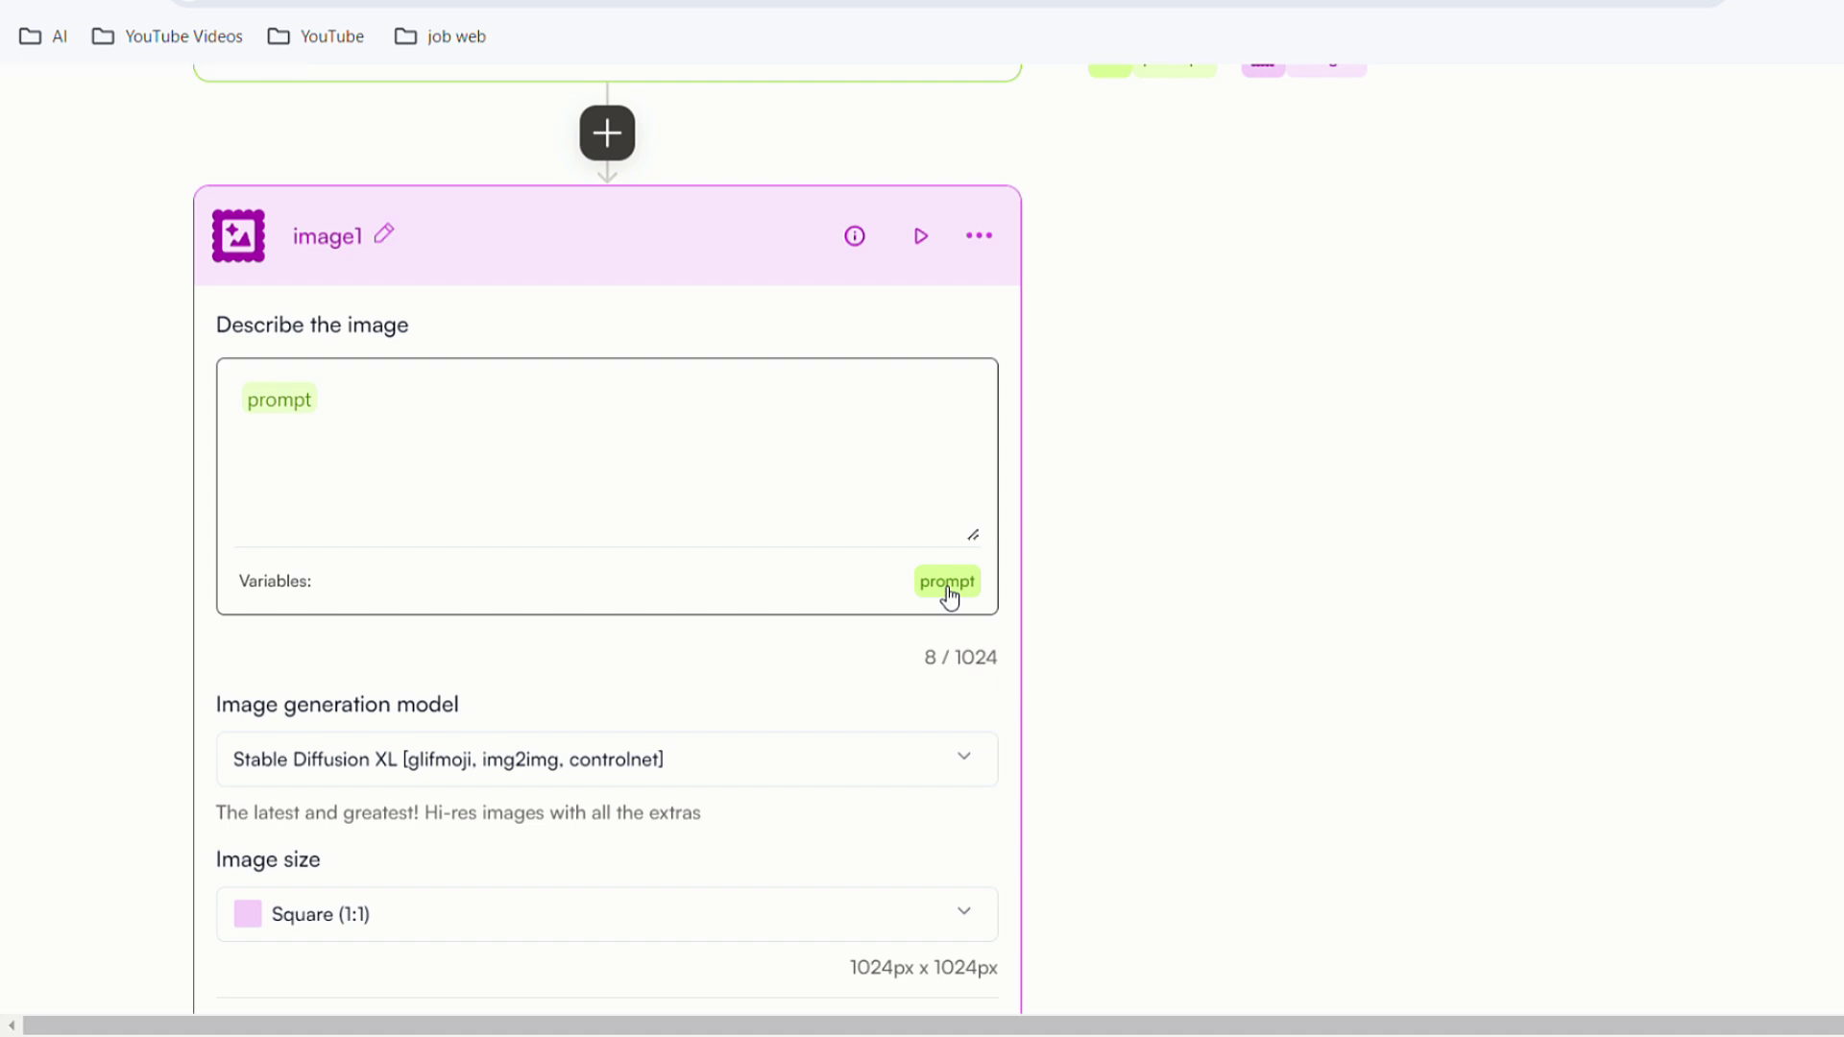
Step: Set the image block's generation model to Flux Pro
scroll(949, 595, down, 2)
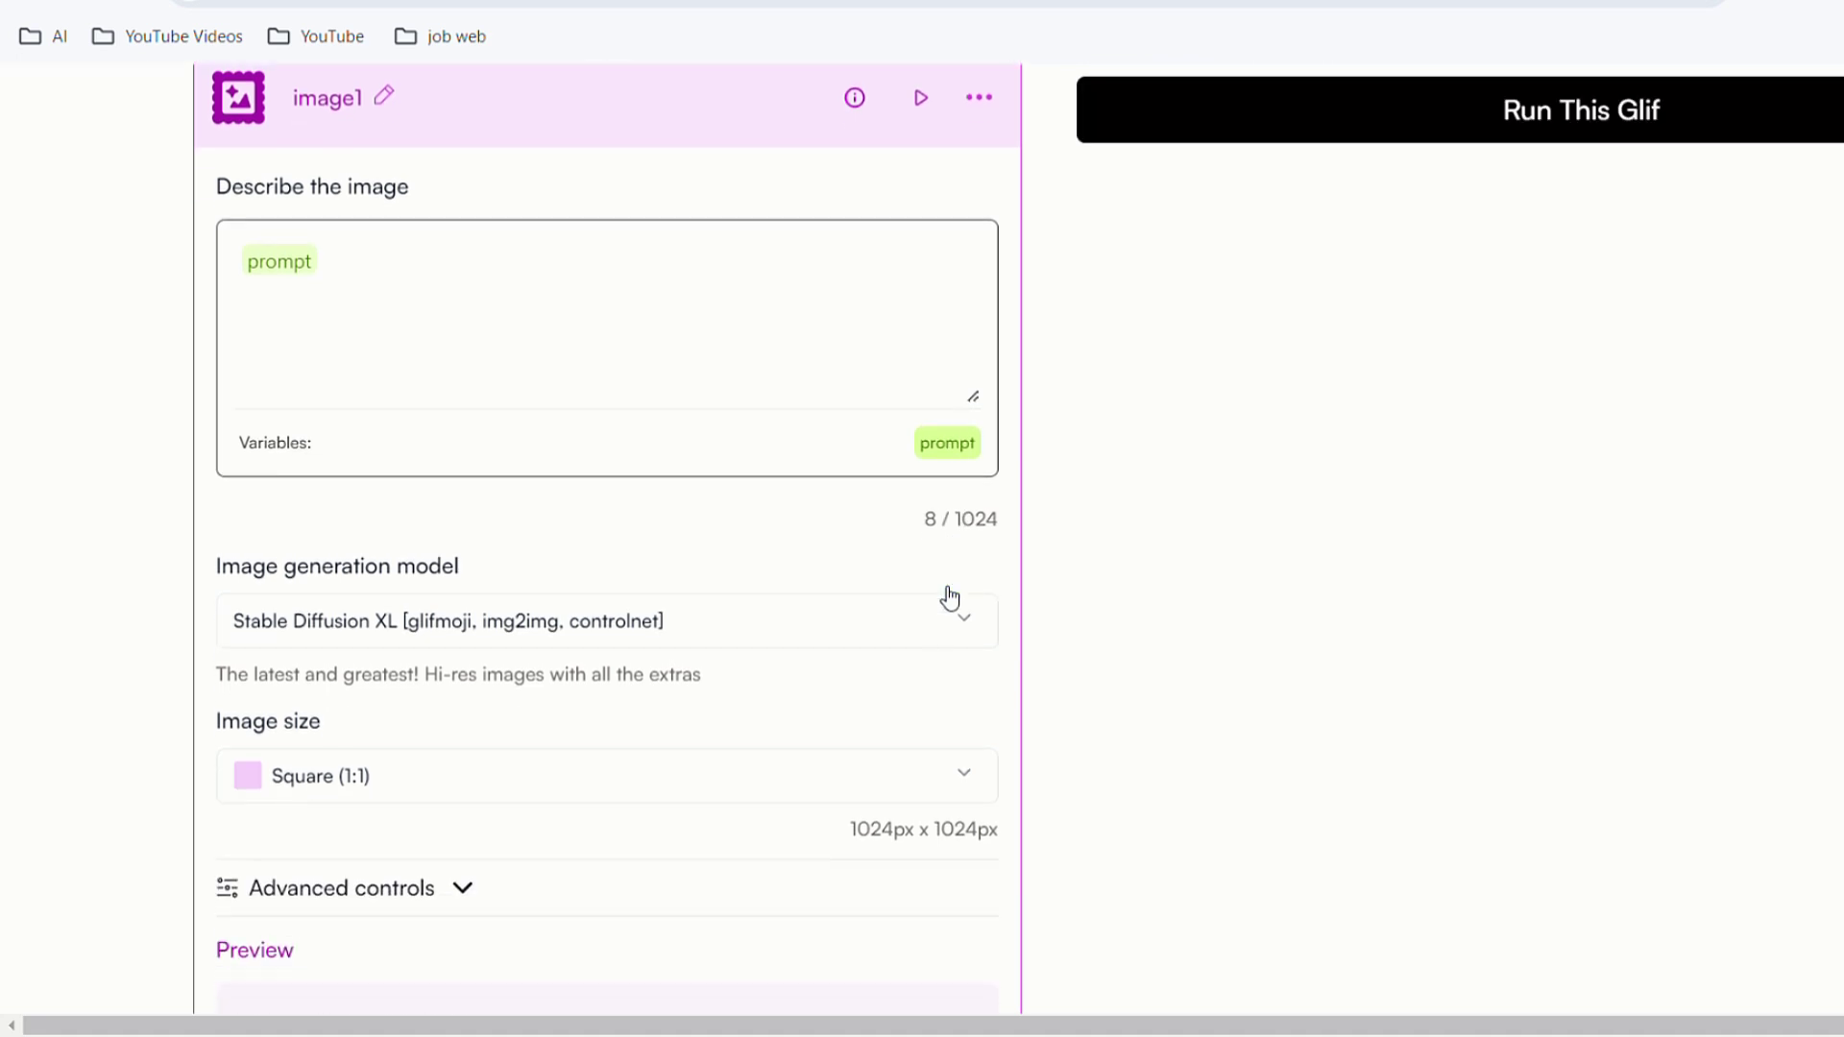
click(969, 621)
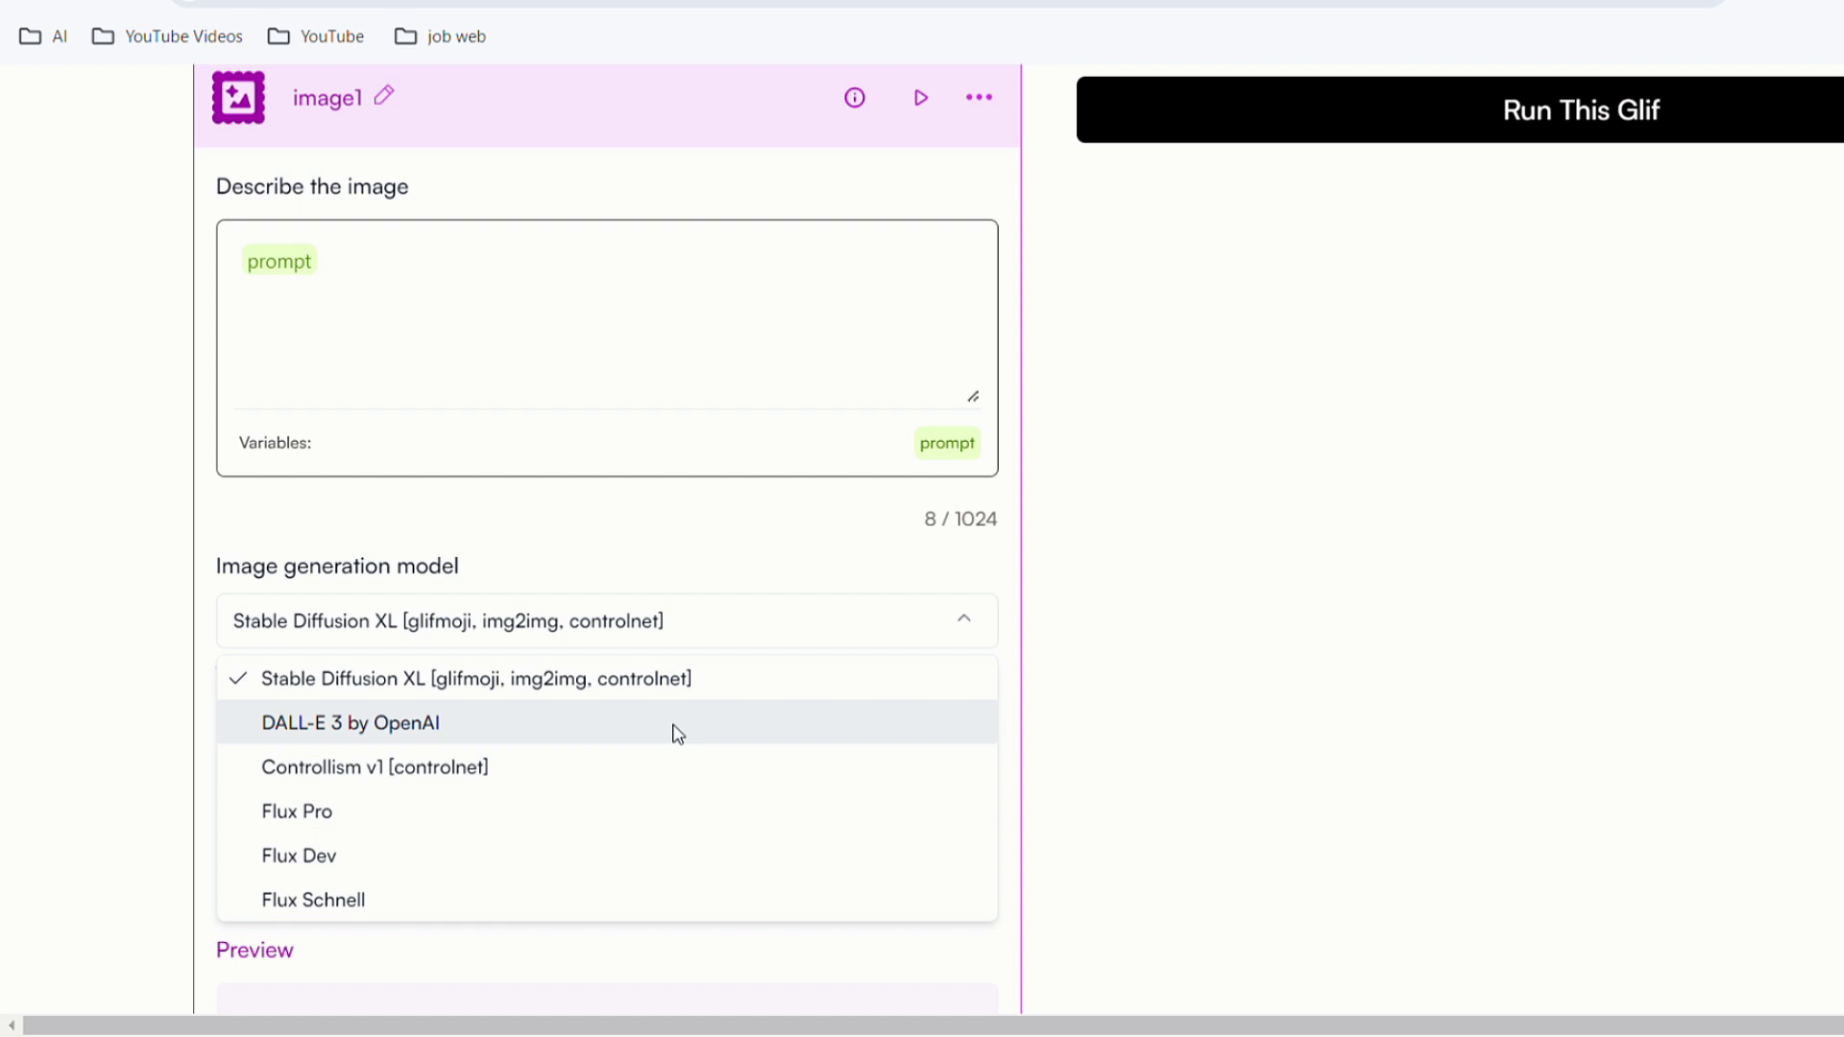
scroll(675, 733, down, 2)
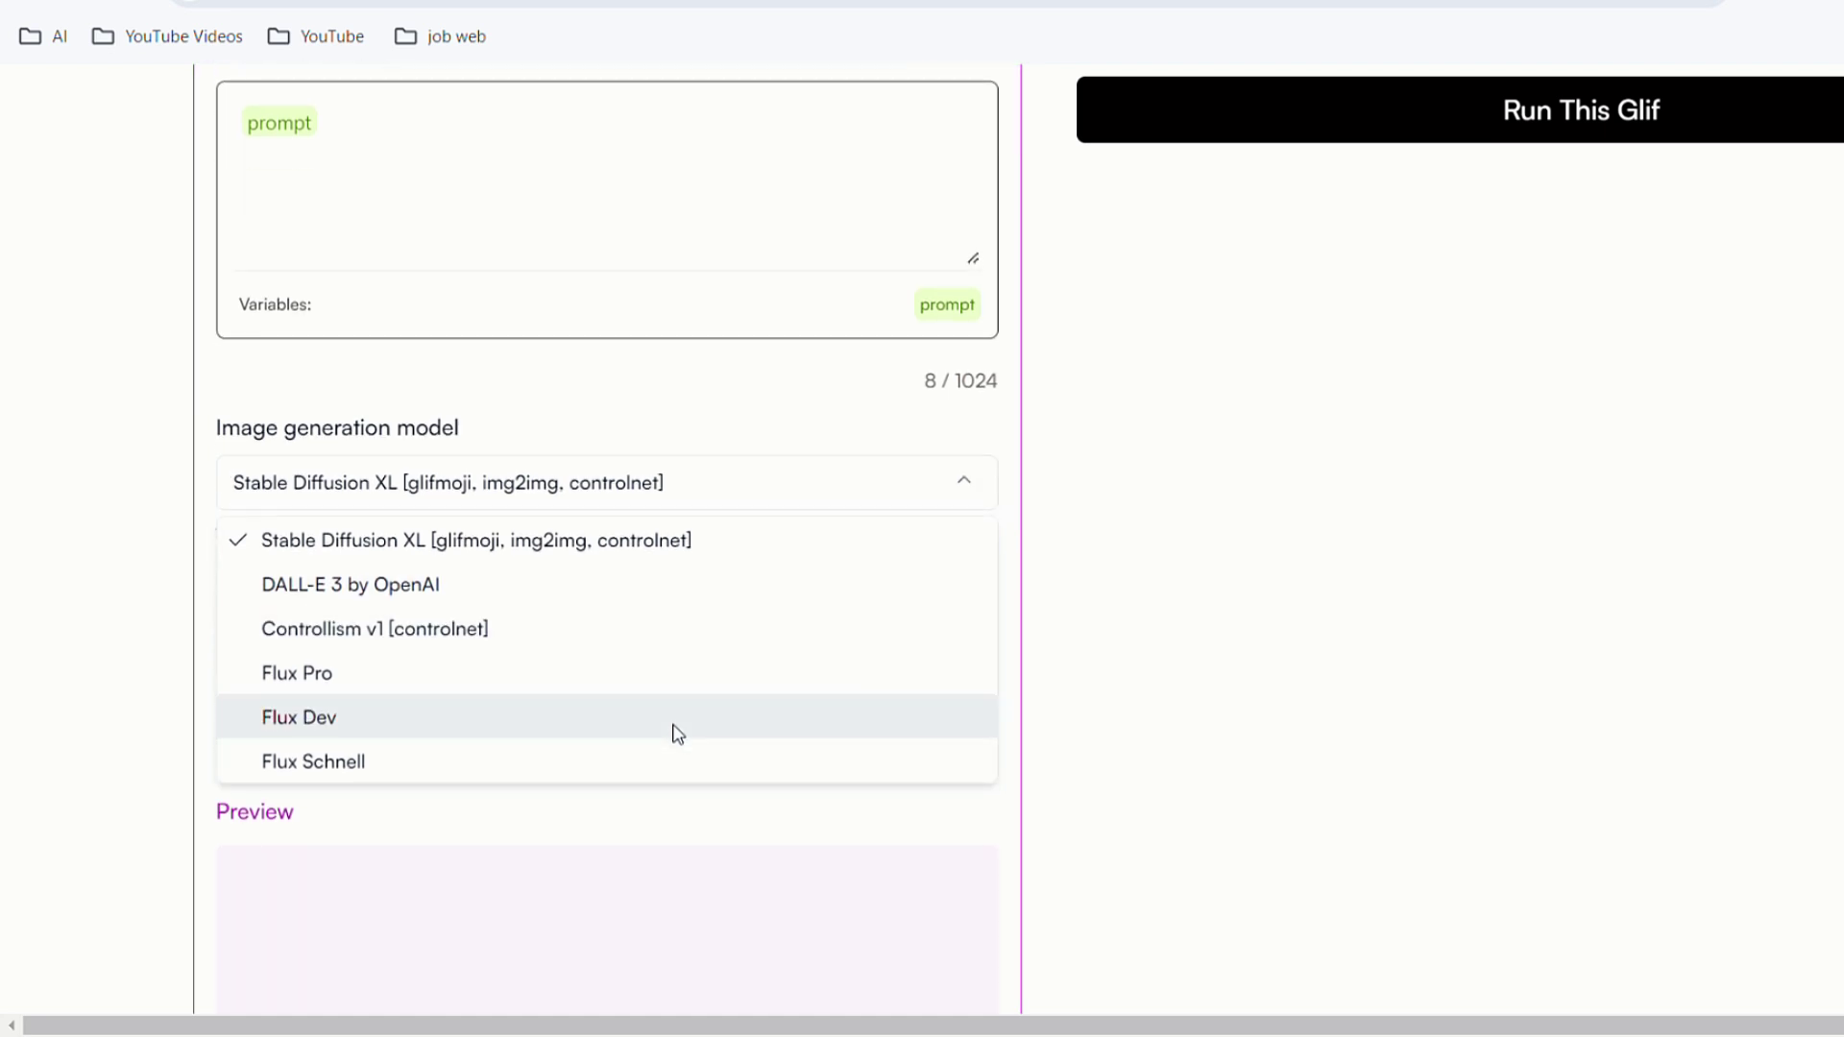
click(316, 677)
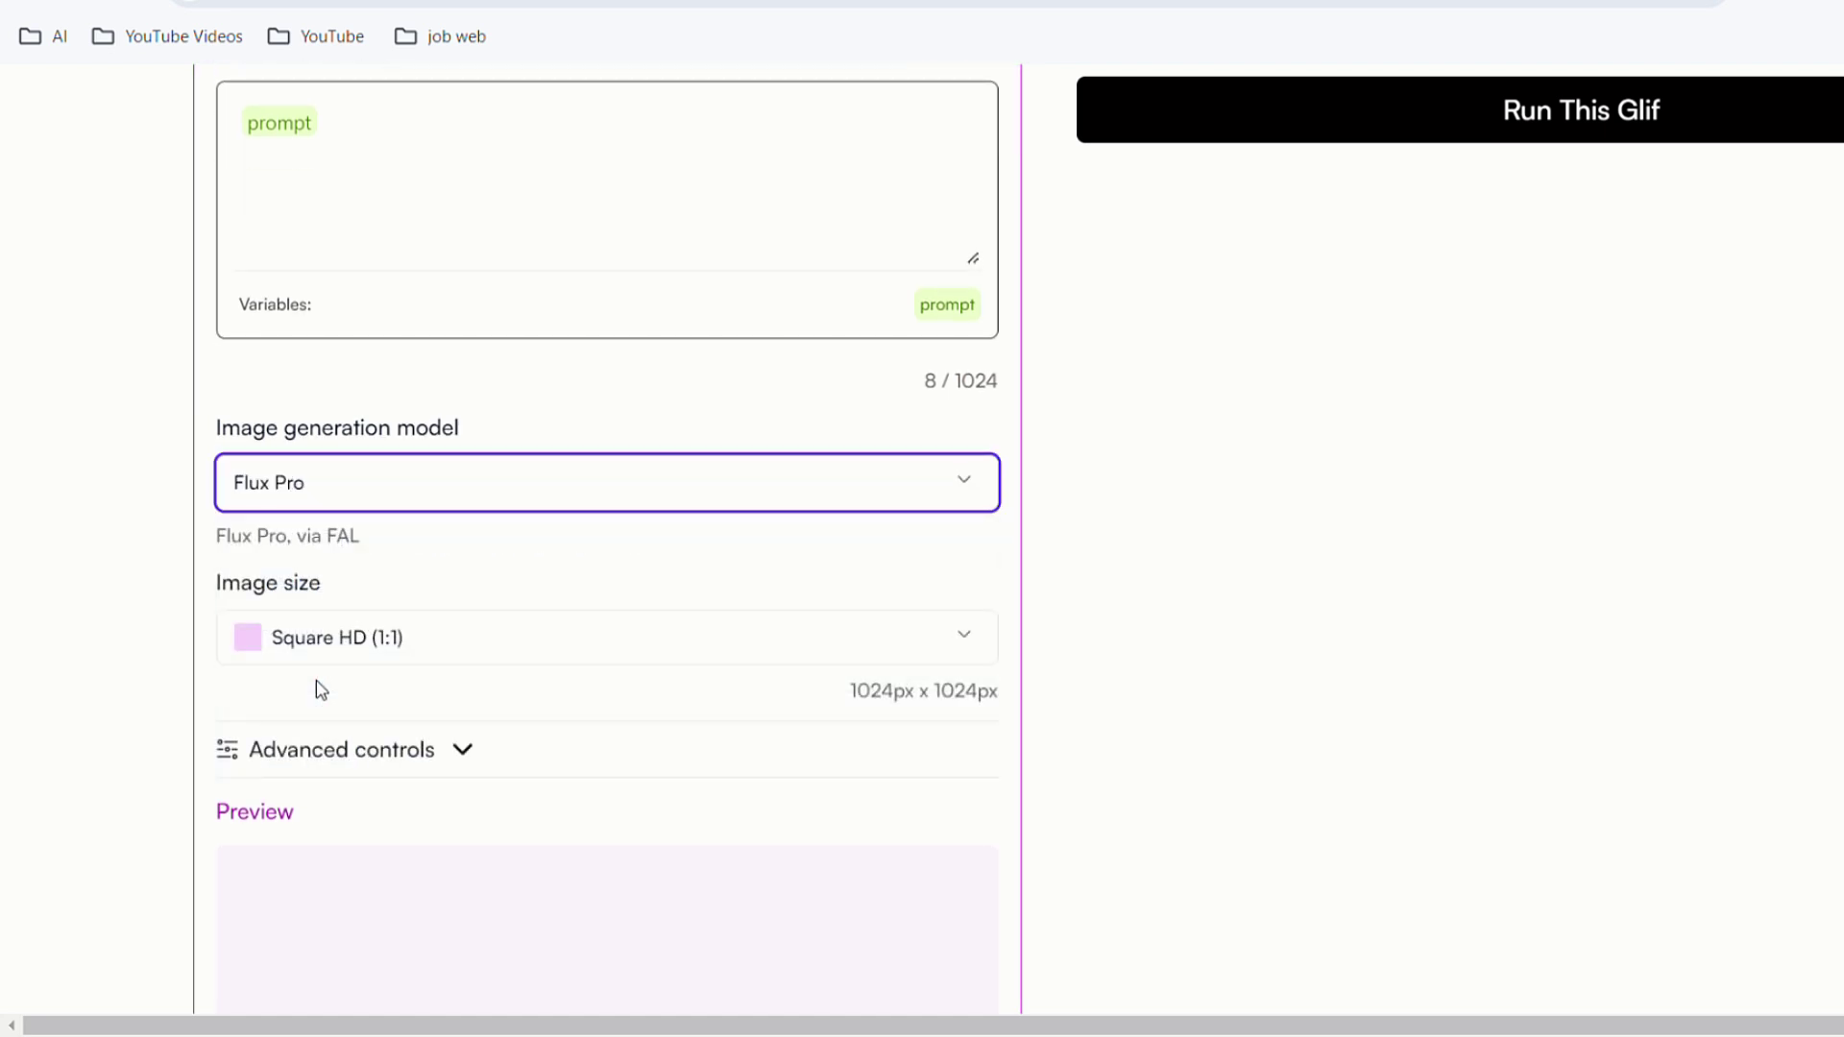
Step: Set the image size to Portrait (9:16) and show the image block's advanced controls
click(531, 655)
scroll(461, 729, down, 1)
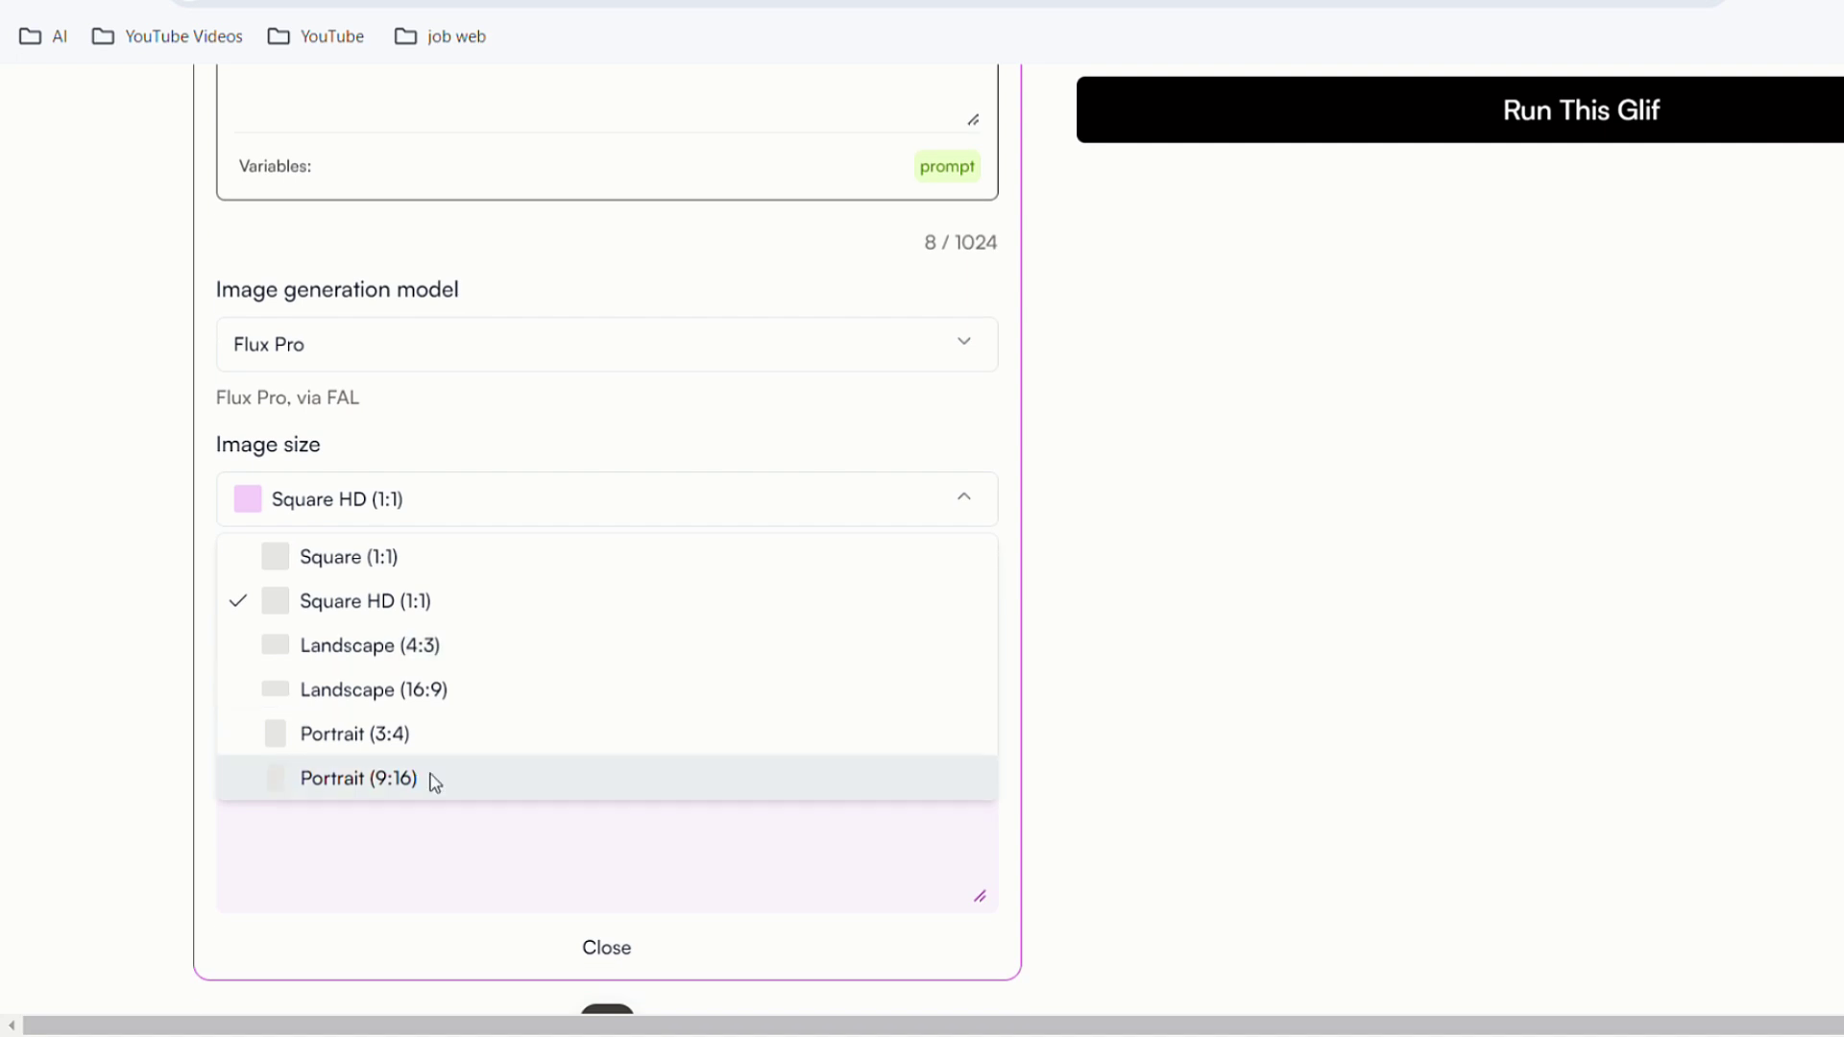
click(400, 778)
click(469, 484)
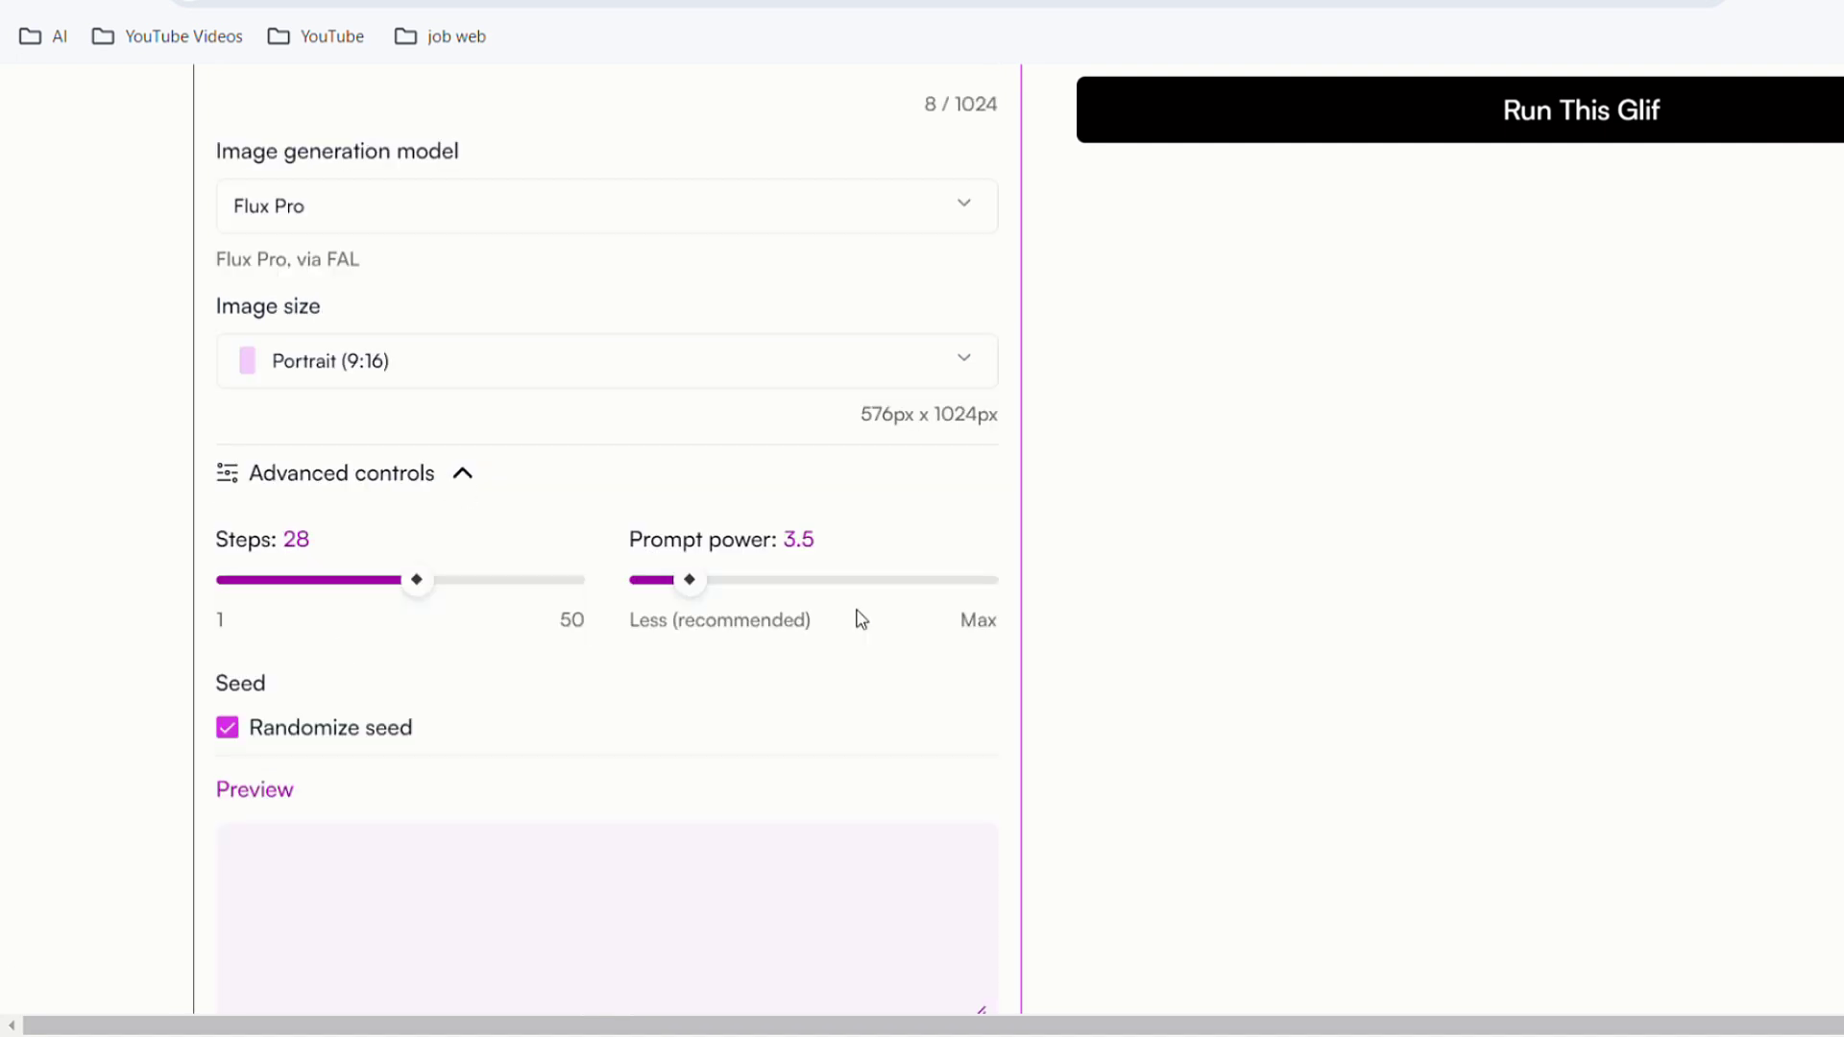
scroll(573, 976, down, 3)
Step: Open the published AI-2024 glif from the account's own glifs
scroll(1260, 609, up, 10)
scroll(1260, 609, up, 2)
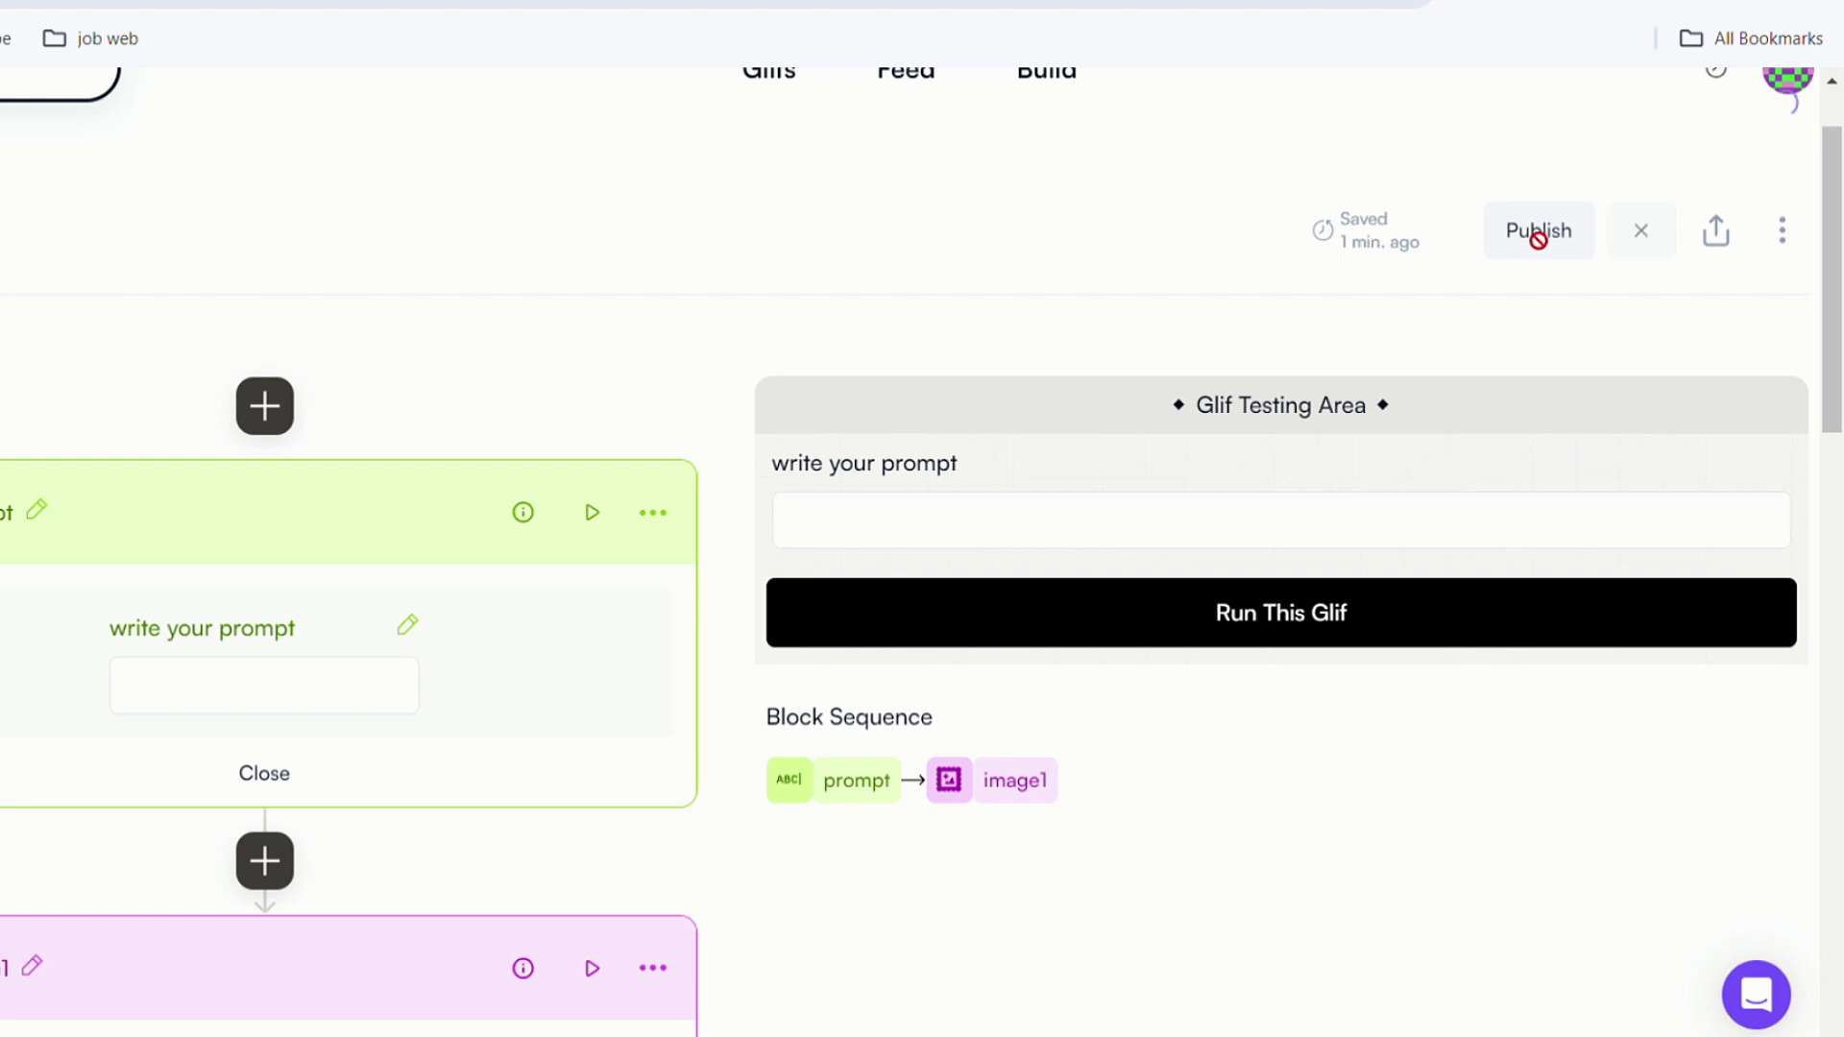
click(1821, 230)
scroll(1758, 279, up, 1)
click(1787, 168)
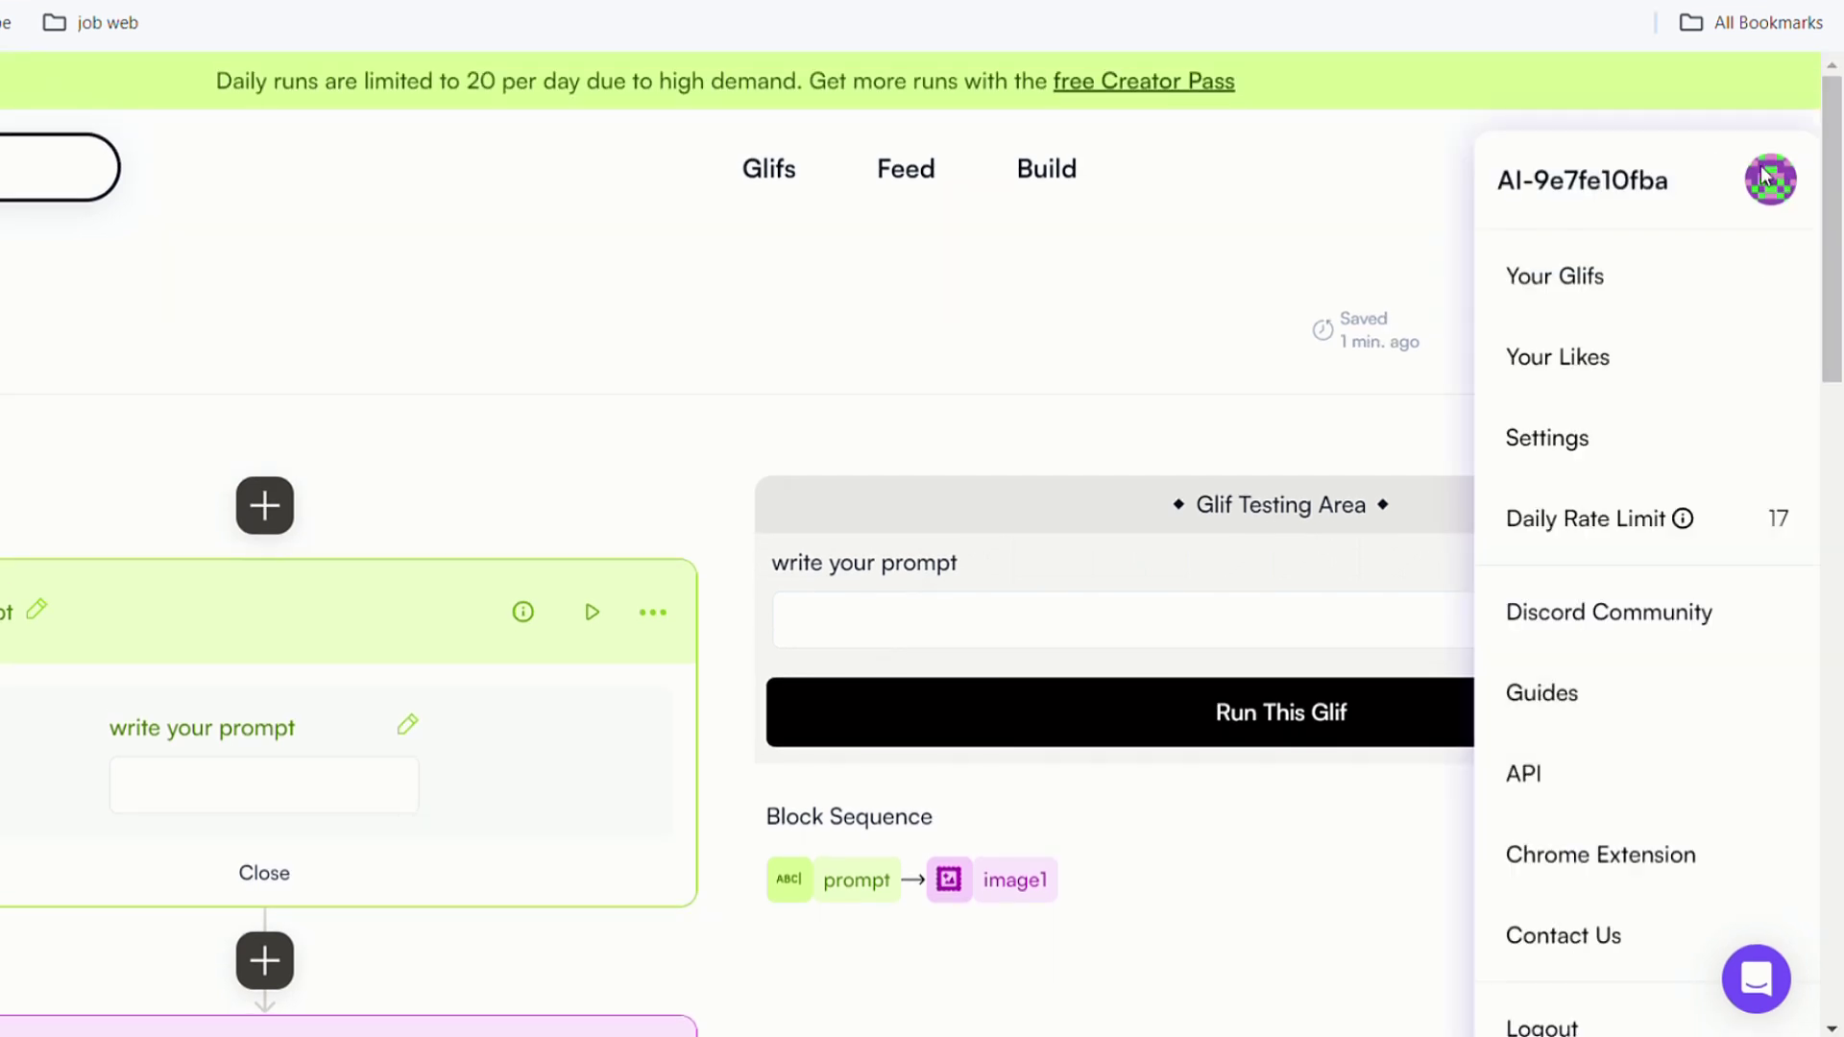
click(1627, 283)
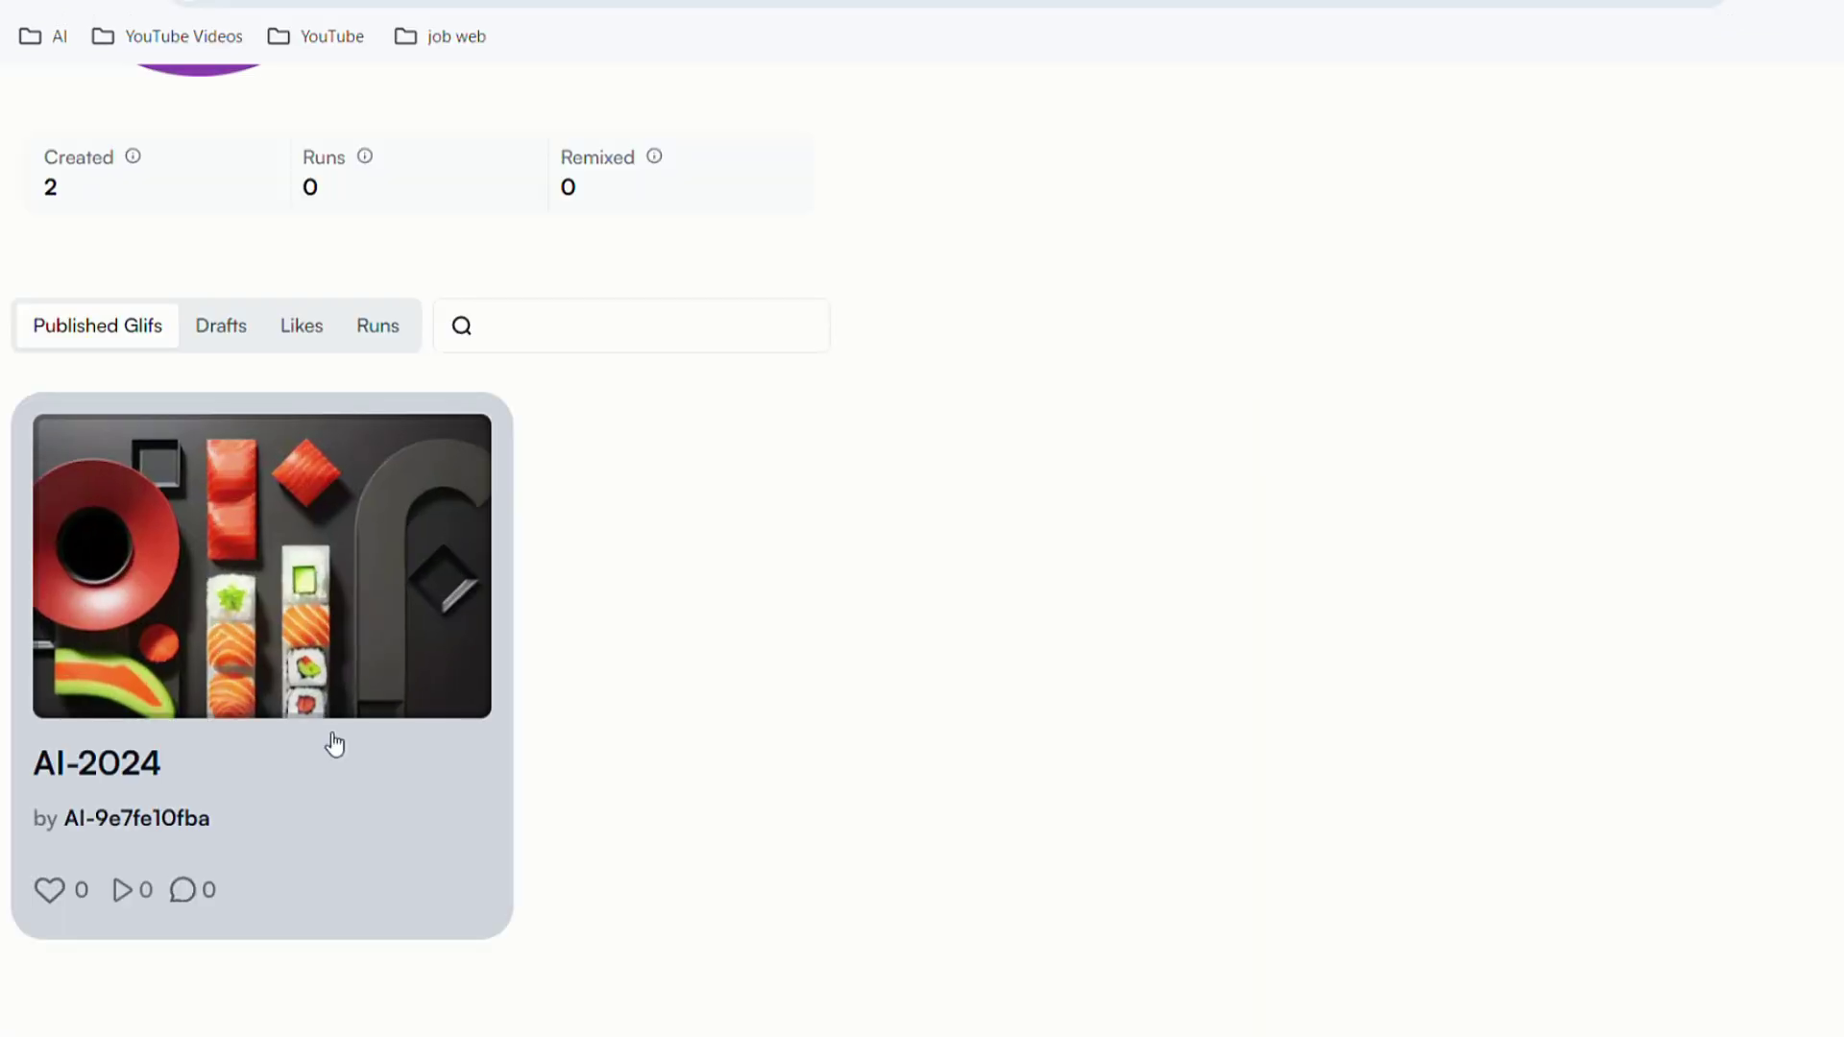
click(274, 629)
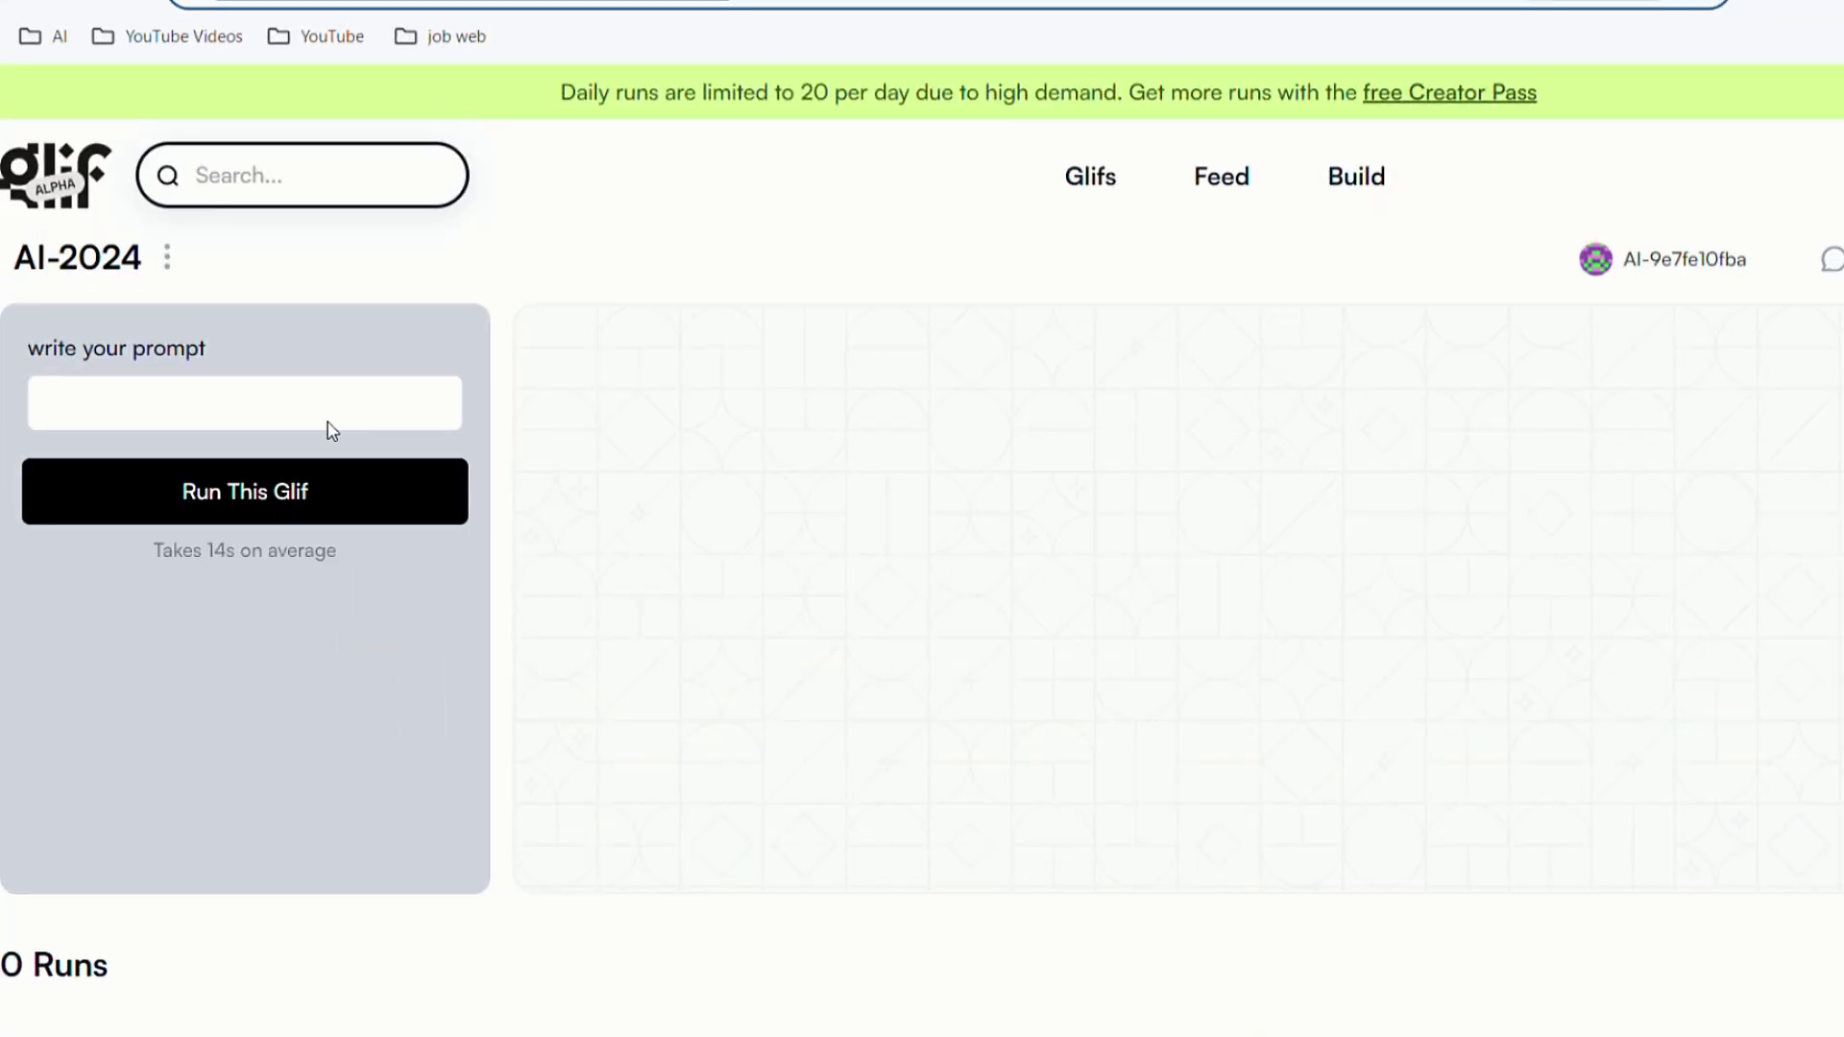
Step: Run the glif with a prompt for a close-up hyperrealism photograph of two beautiful ladies walking in a futuristic environment, smiling, waving, colorful hair in messy buns
click(96, 407)
text(A close-up, hyper-detailed hyperrealism photograph captures two beautiful ladies walking in a futuristic environment. They smile and wave toward the camera, their colorful hair artfully styled in messy buns.)
scroll(184, 472, up, 3)
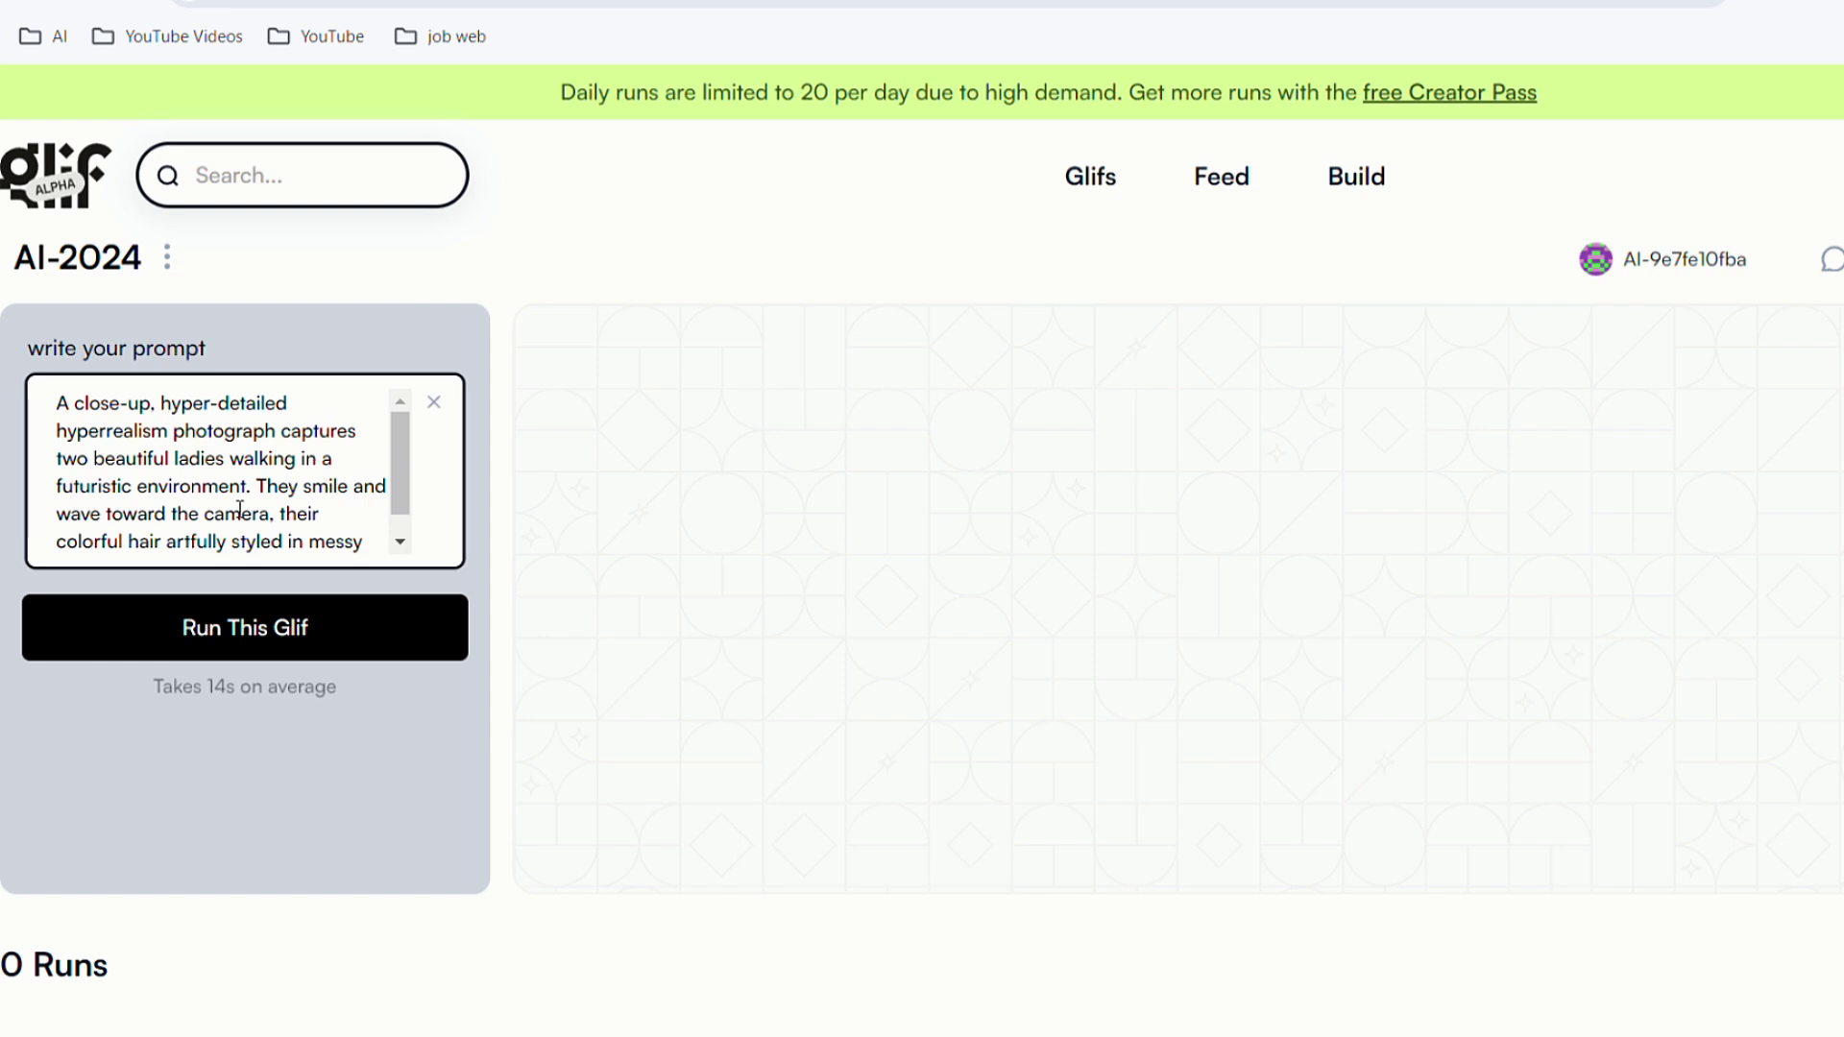
scroll(240, 490, down, 2)
click(256, 632)
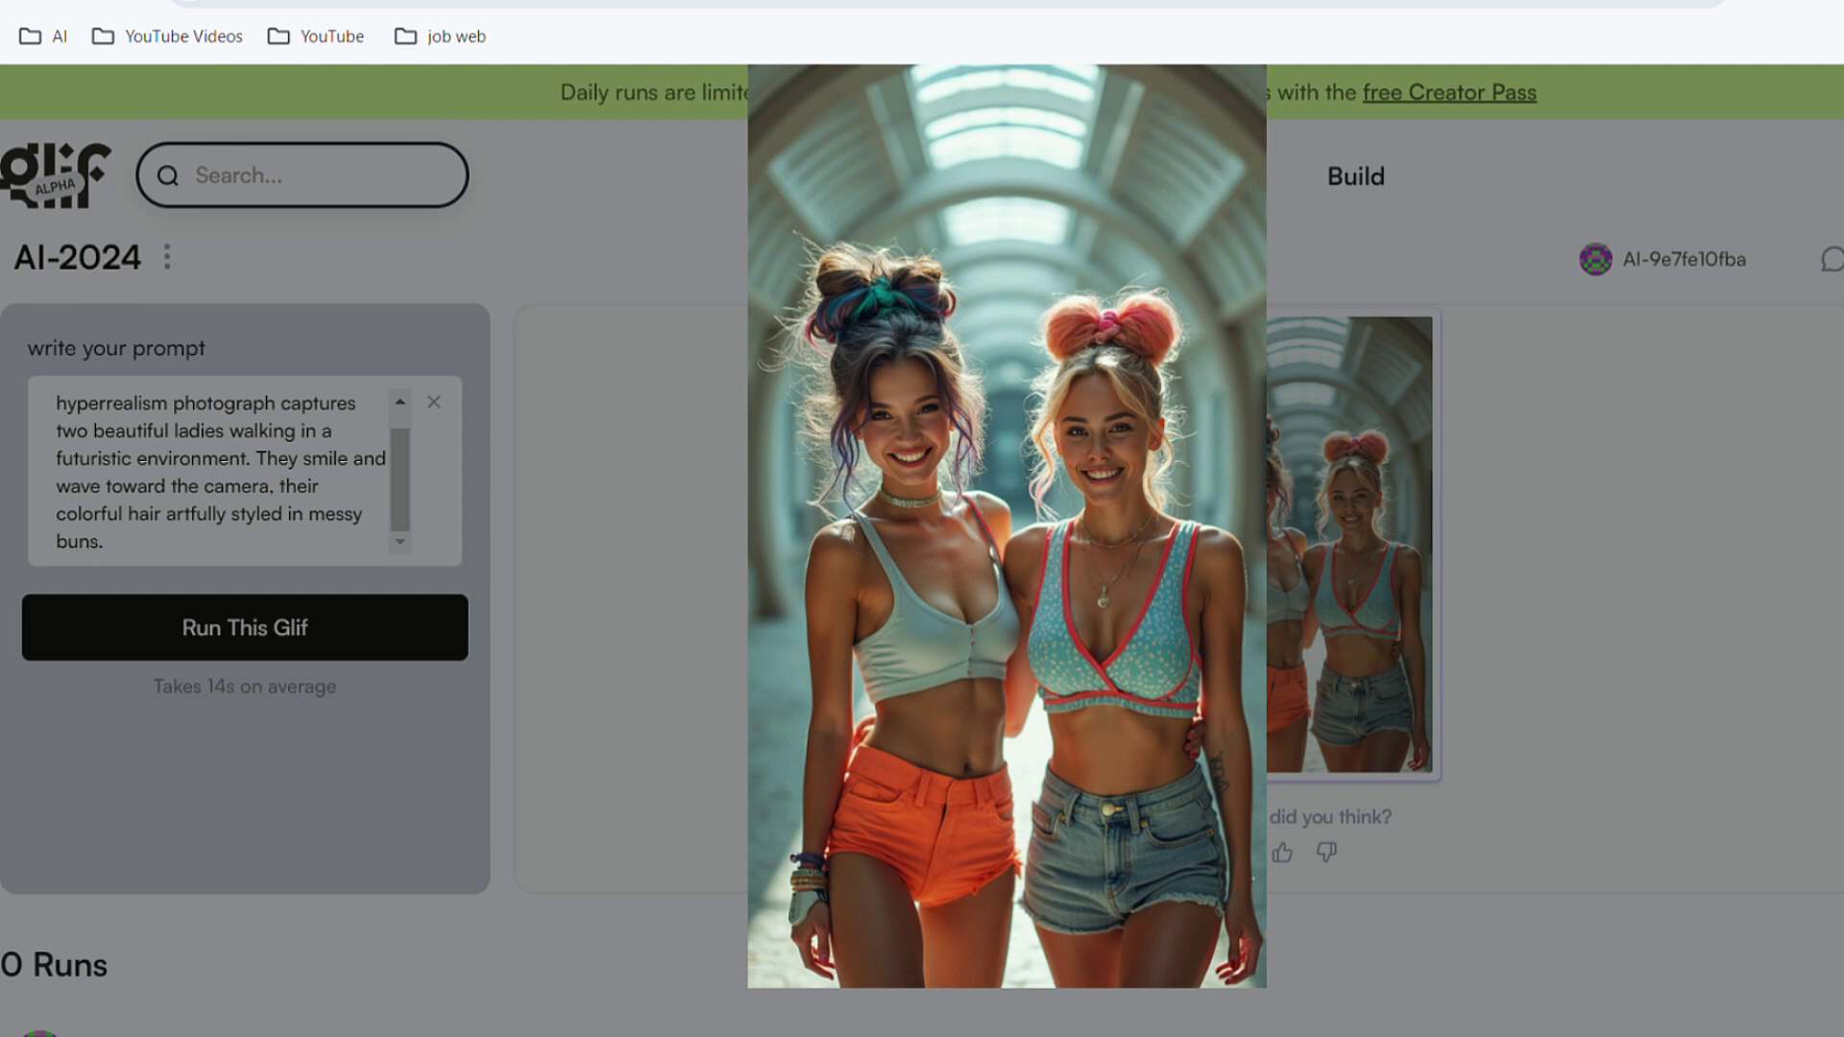
Step: Search the glifs for "flux prompt" and open Flux Prompt Enhancer
click(265, 260)
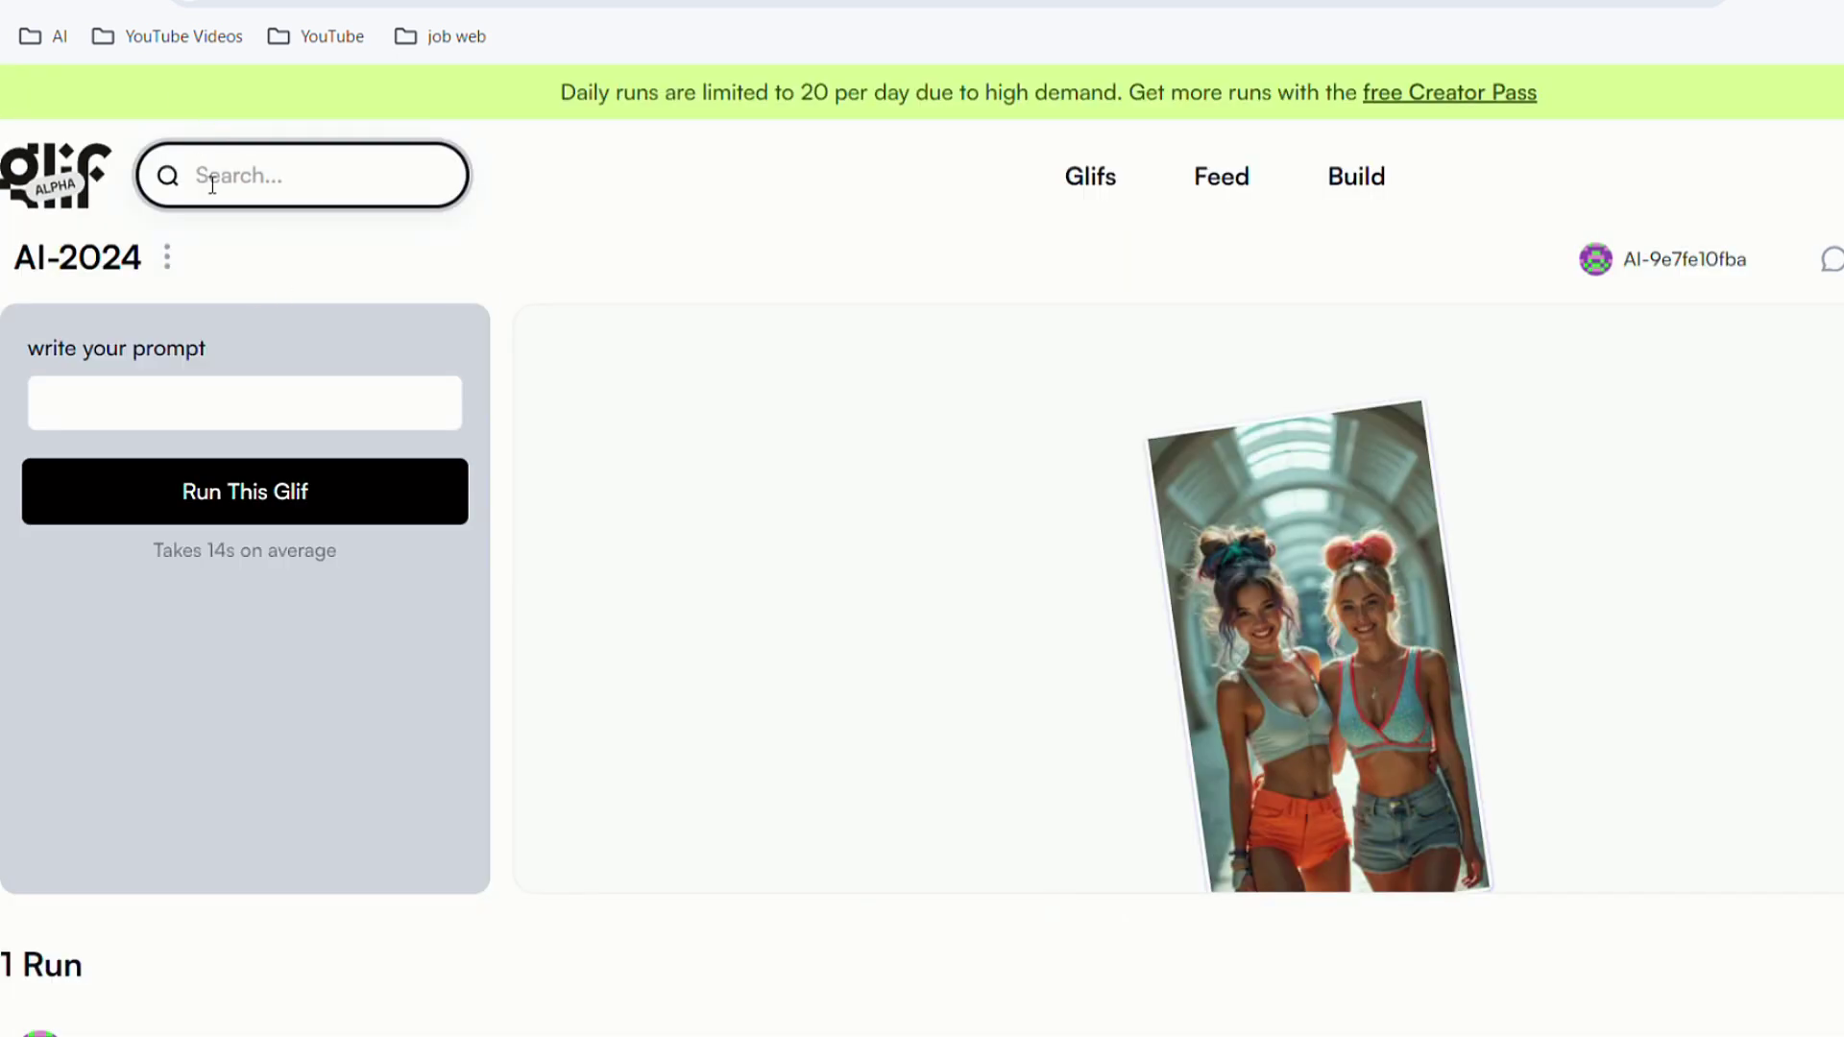
text(flux prompt)
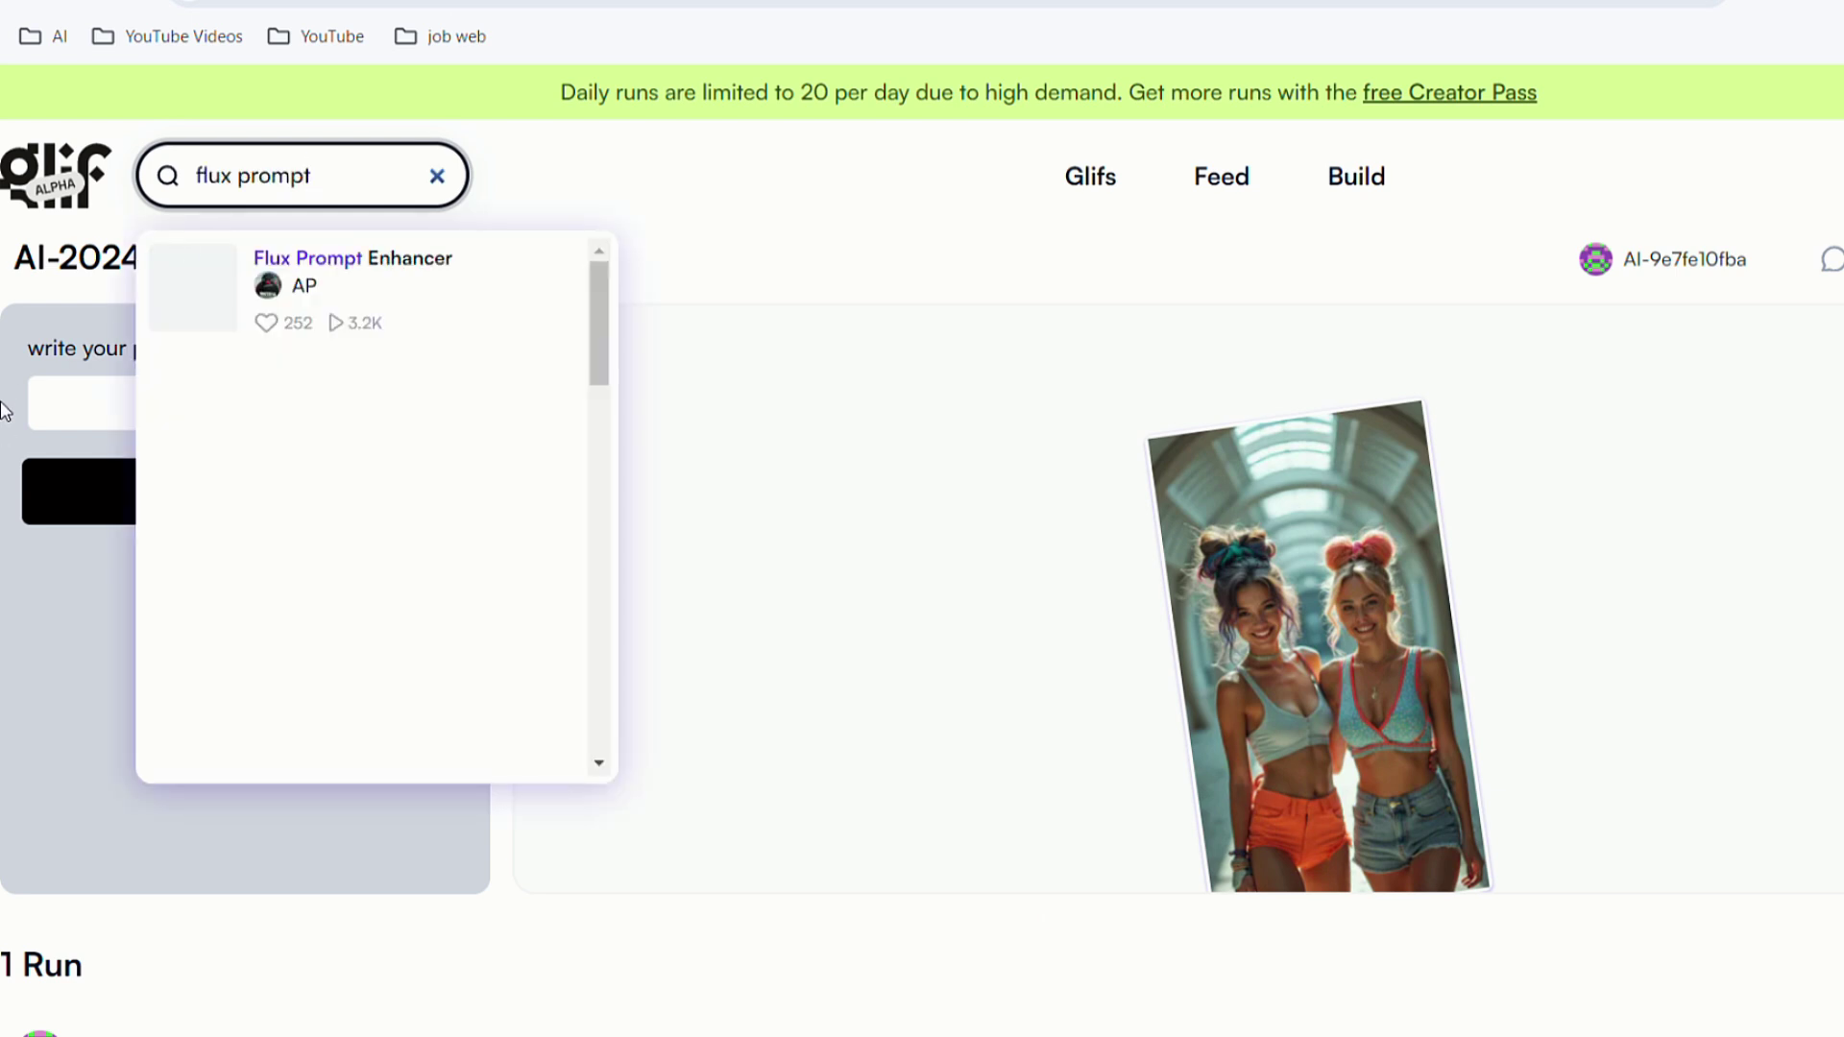
click(370, 276)
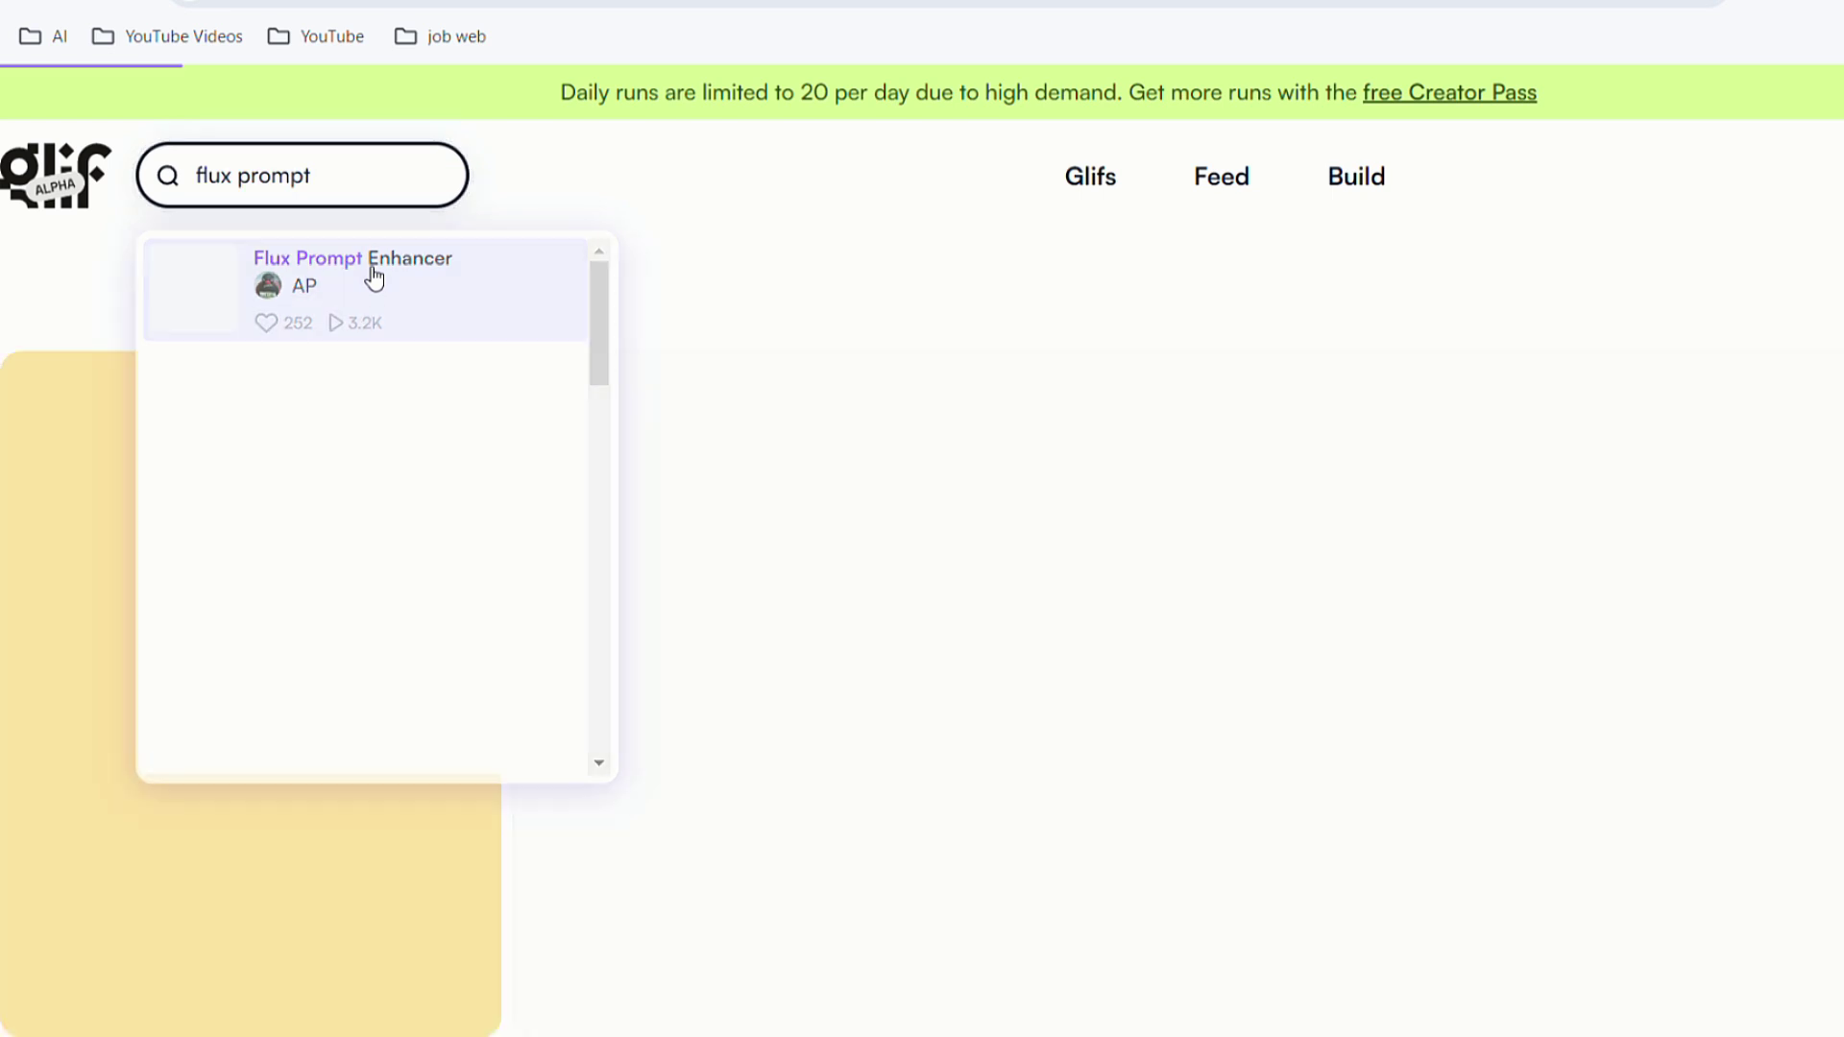
Step: Copy the two-ladies prompt from the AI-2024 glif into the enhancer's prompt to enhance
click(63, 407)
drag(66, 407, 371, 576)
key(ctrl+c)
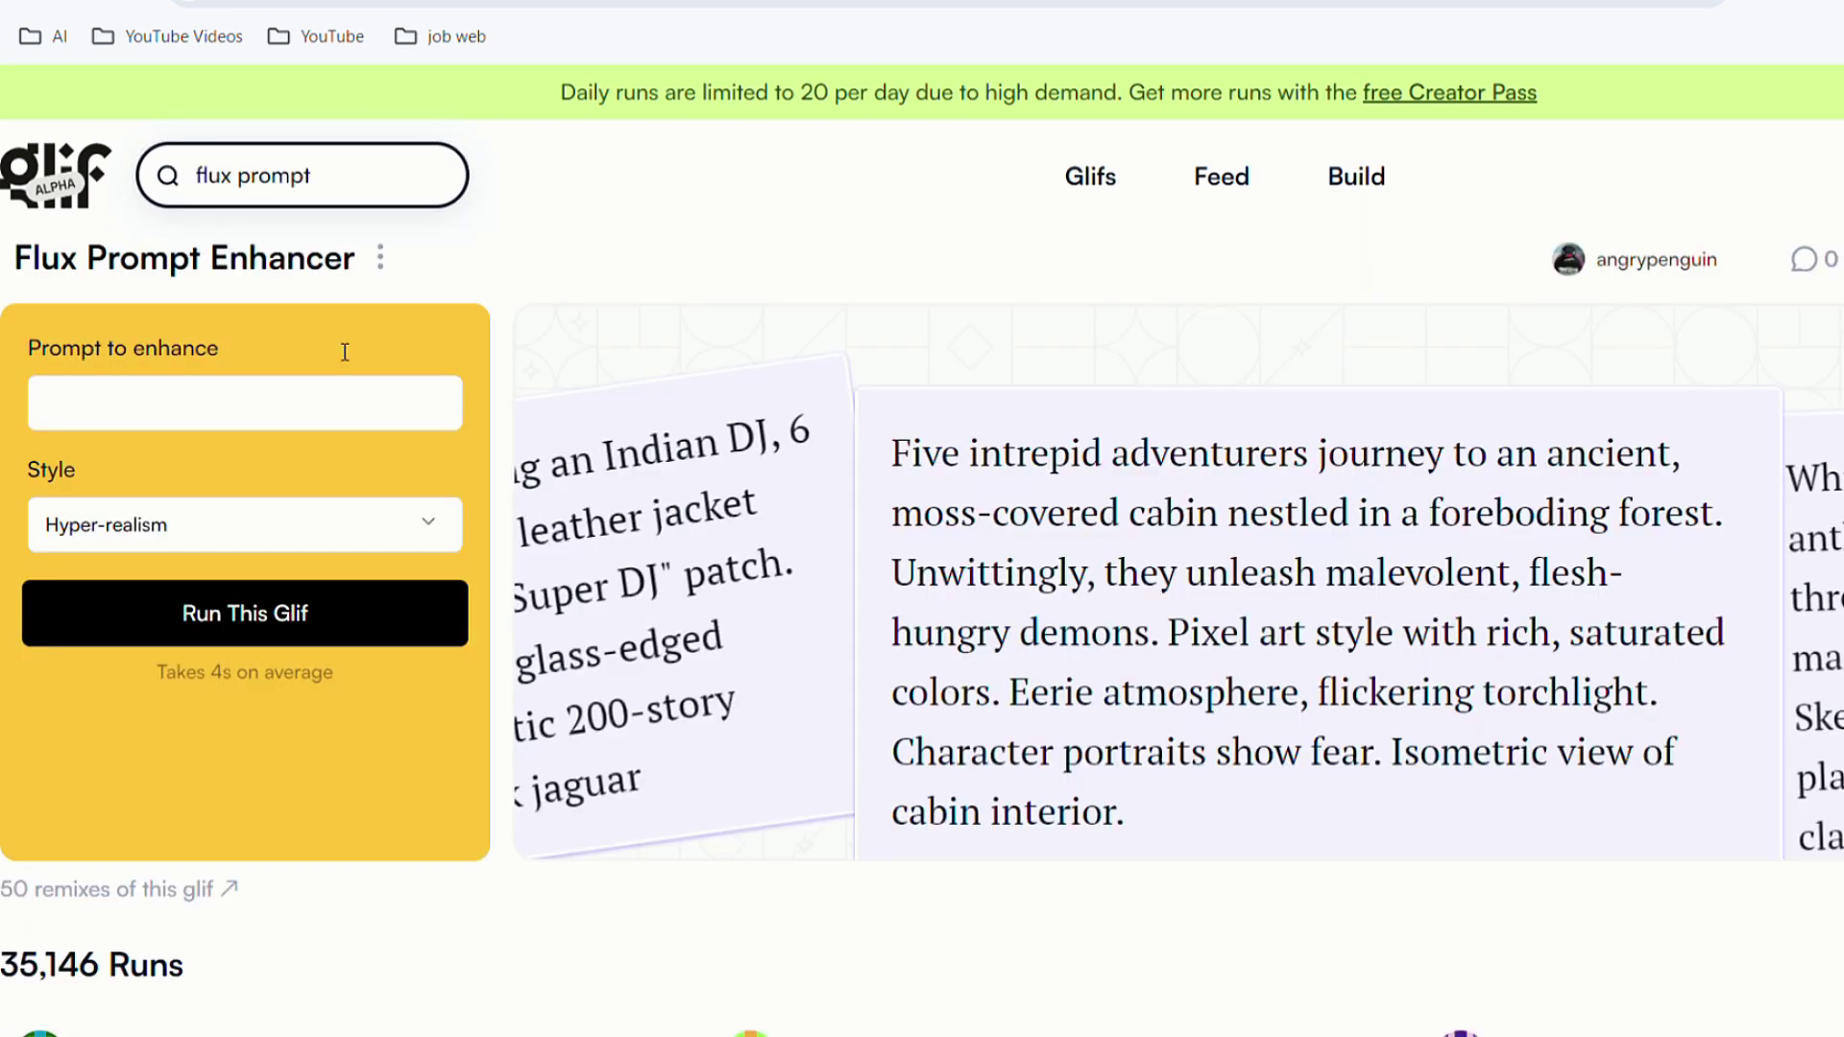
click(80, 413)
key(ctrl+v)
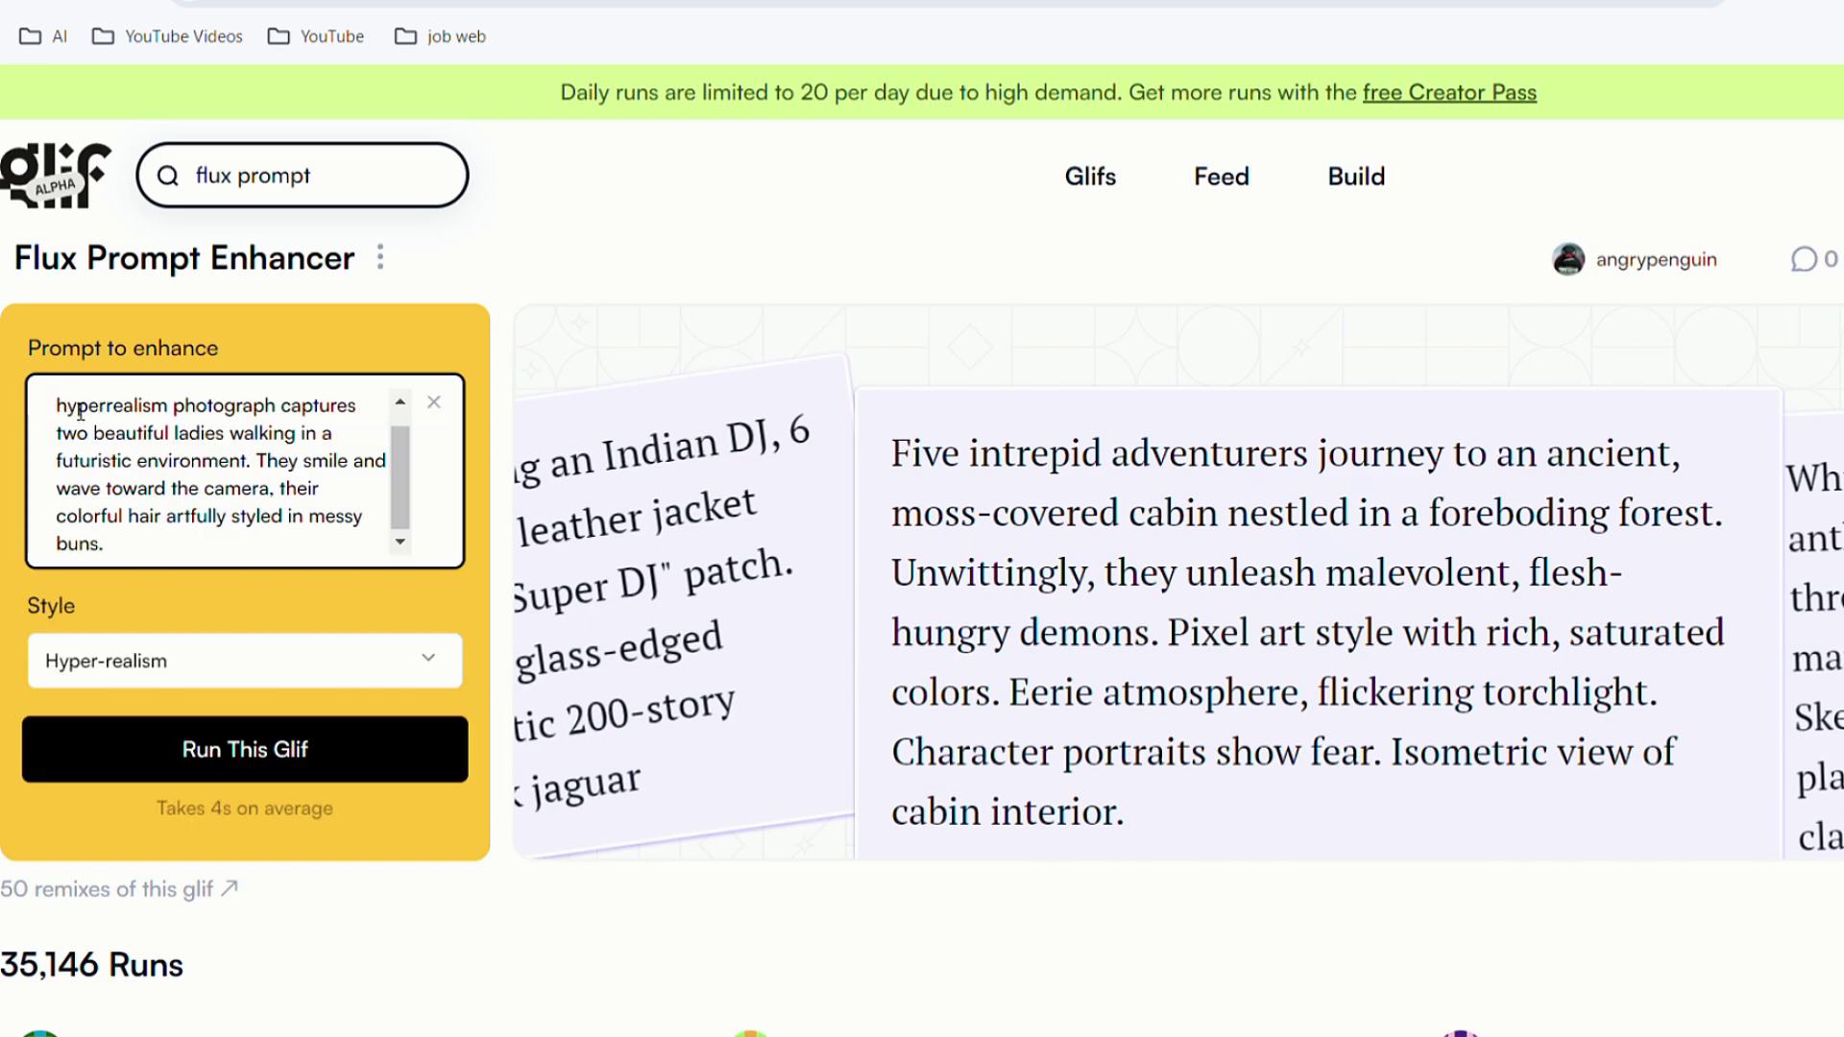
Step: Review the available enhancer styles, keep Hyper-realism and run the prompt enhancement
click(428, 662)
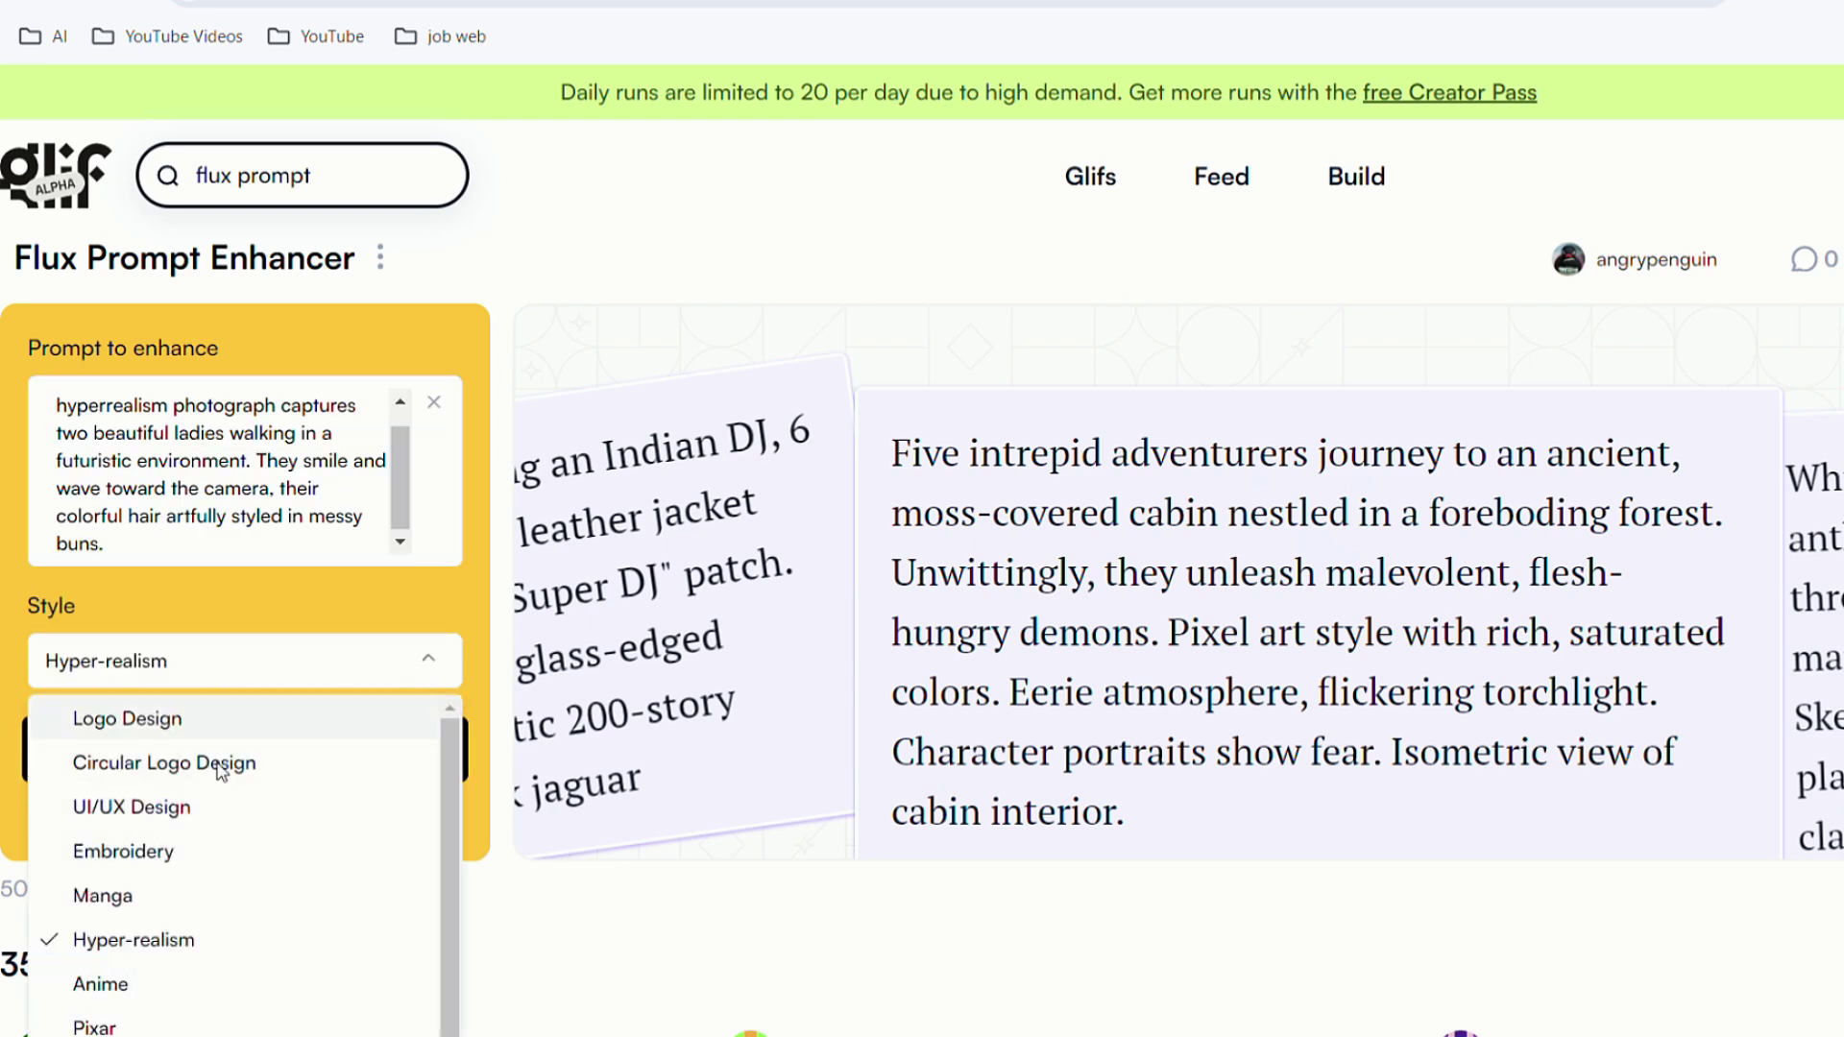
scroll(128, 845, down, 2)
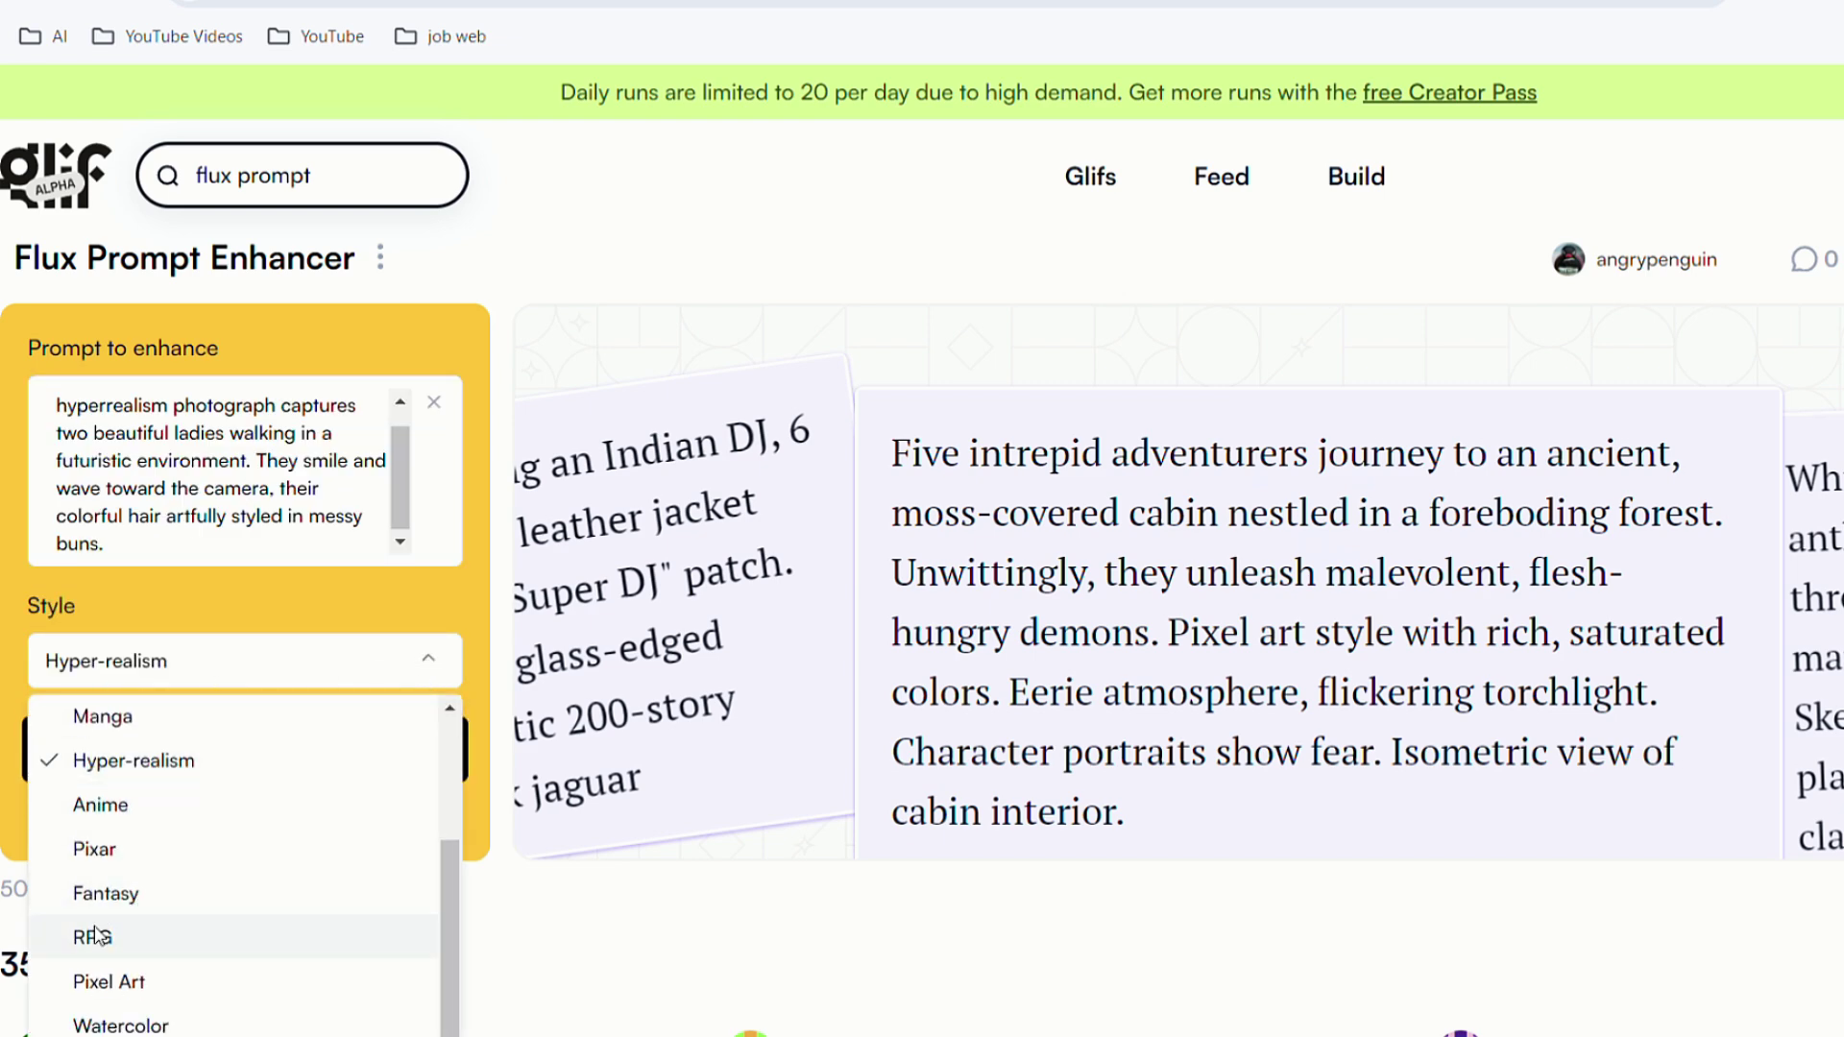
scroll(105, 936, down, 3)
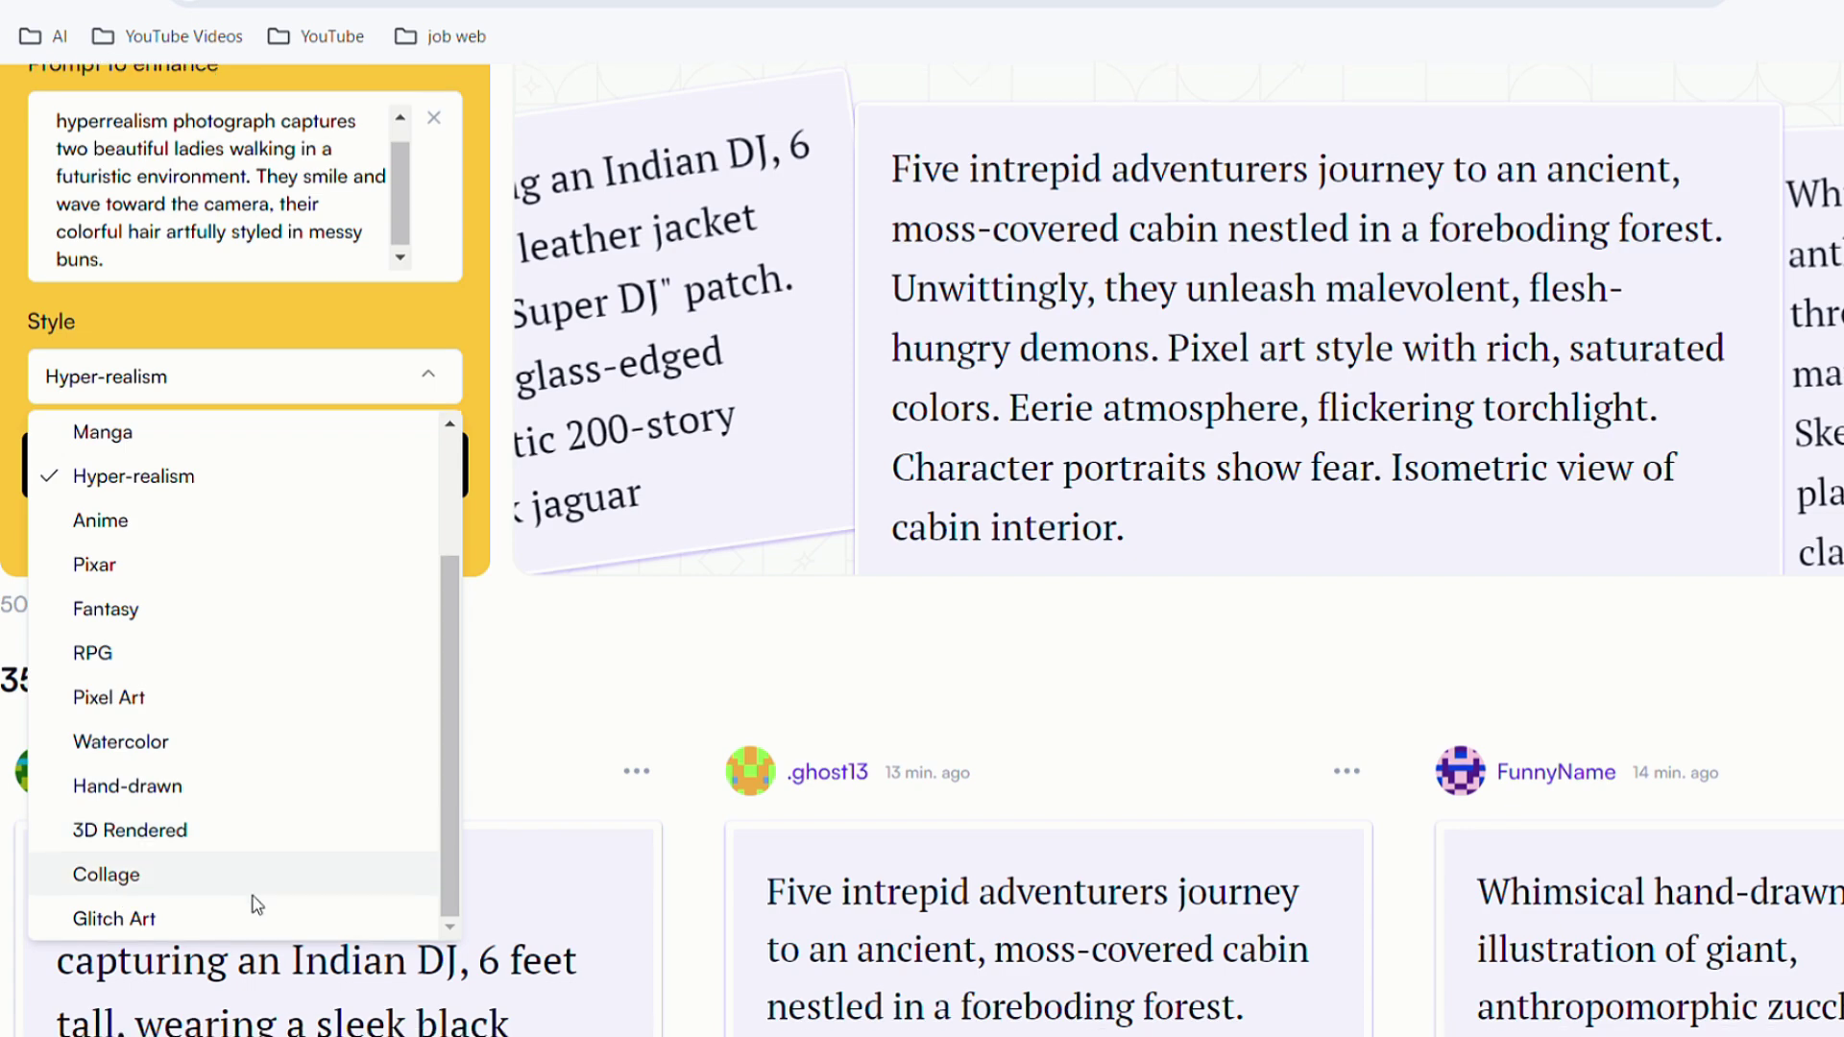
scroll(255, 898, up, 2)
click(146, 624)
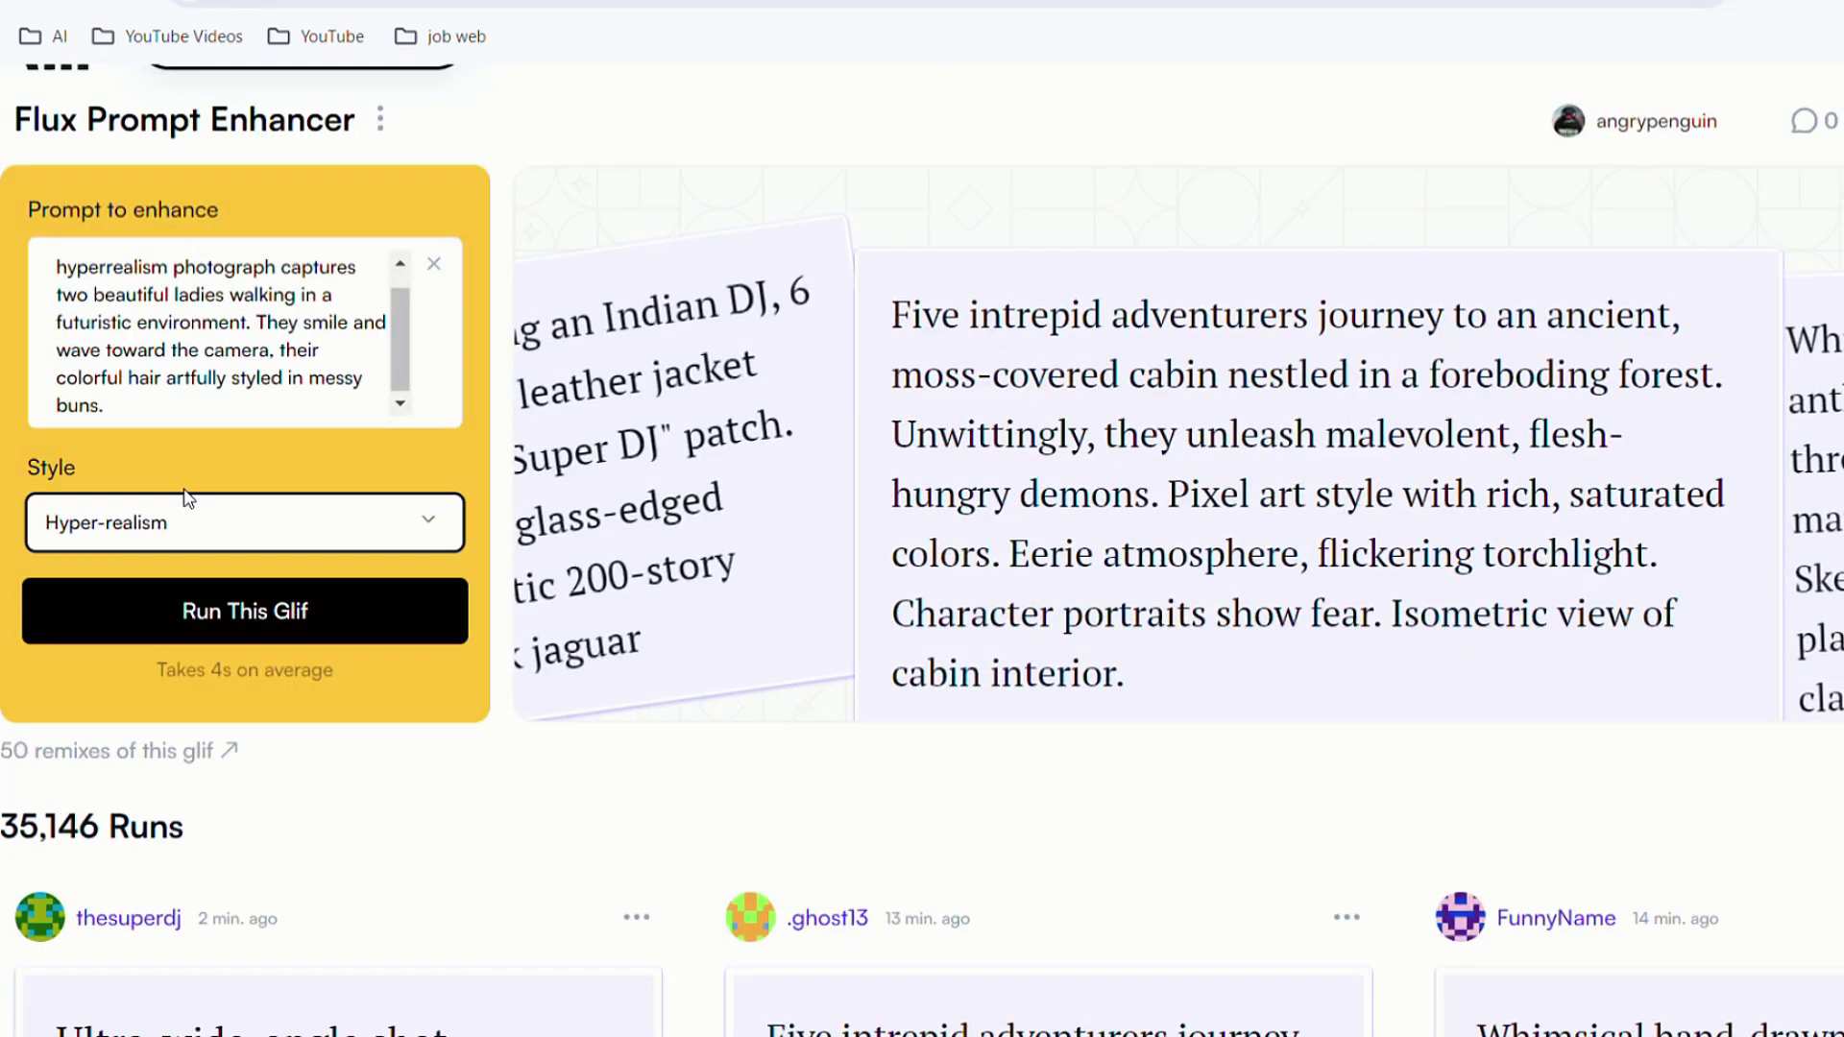
click(298, 600)
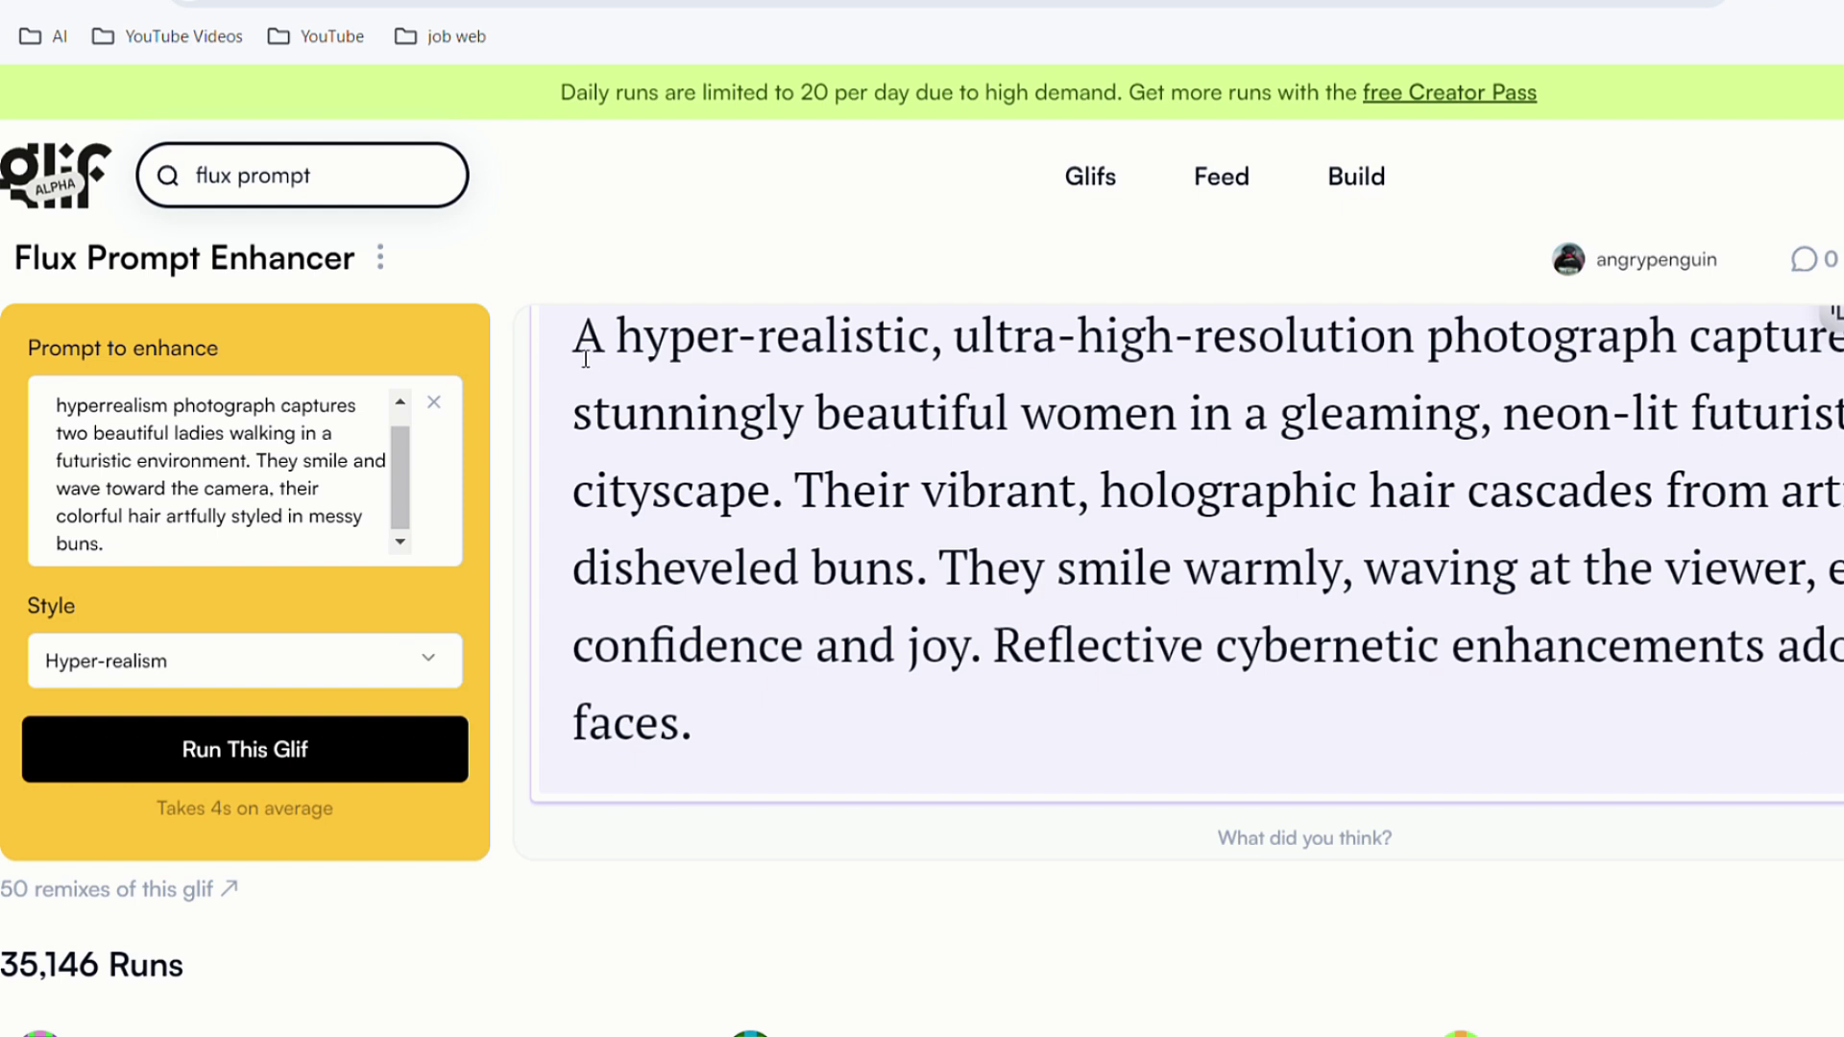
Step: Replace the prompt in the AI-2024 glif with the full enhanced prompt from Flux Prompt Enhancer and run it
drag(586, 358, 986, 708)
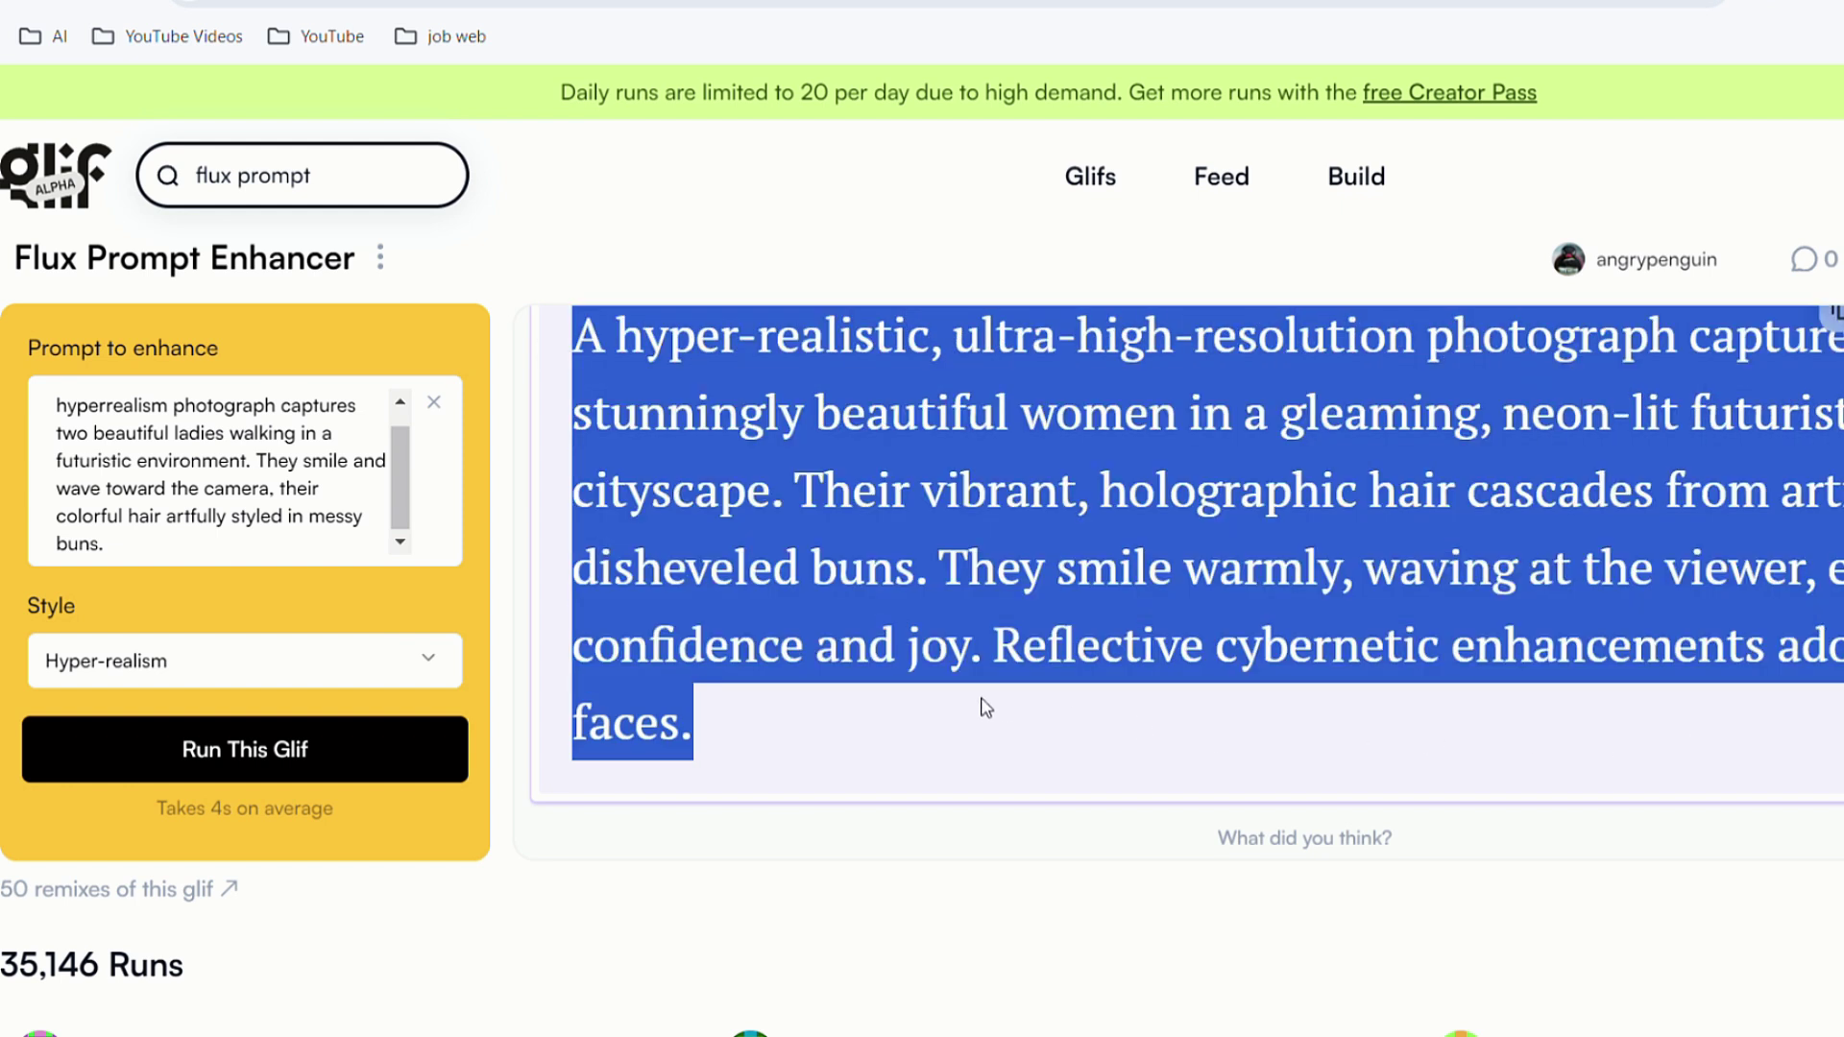
key(ctrl+Tab)
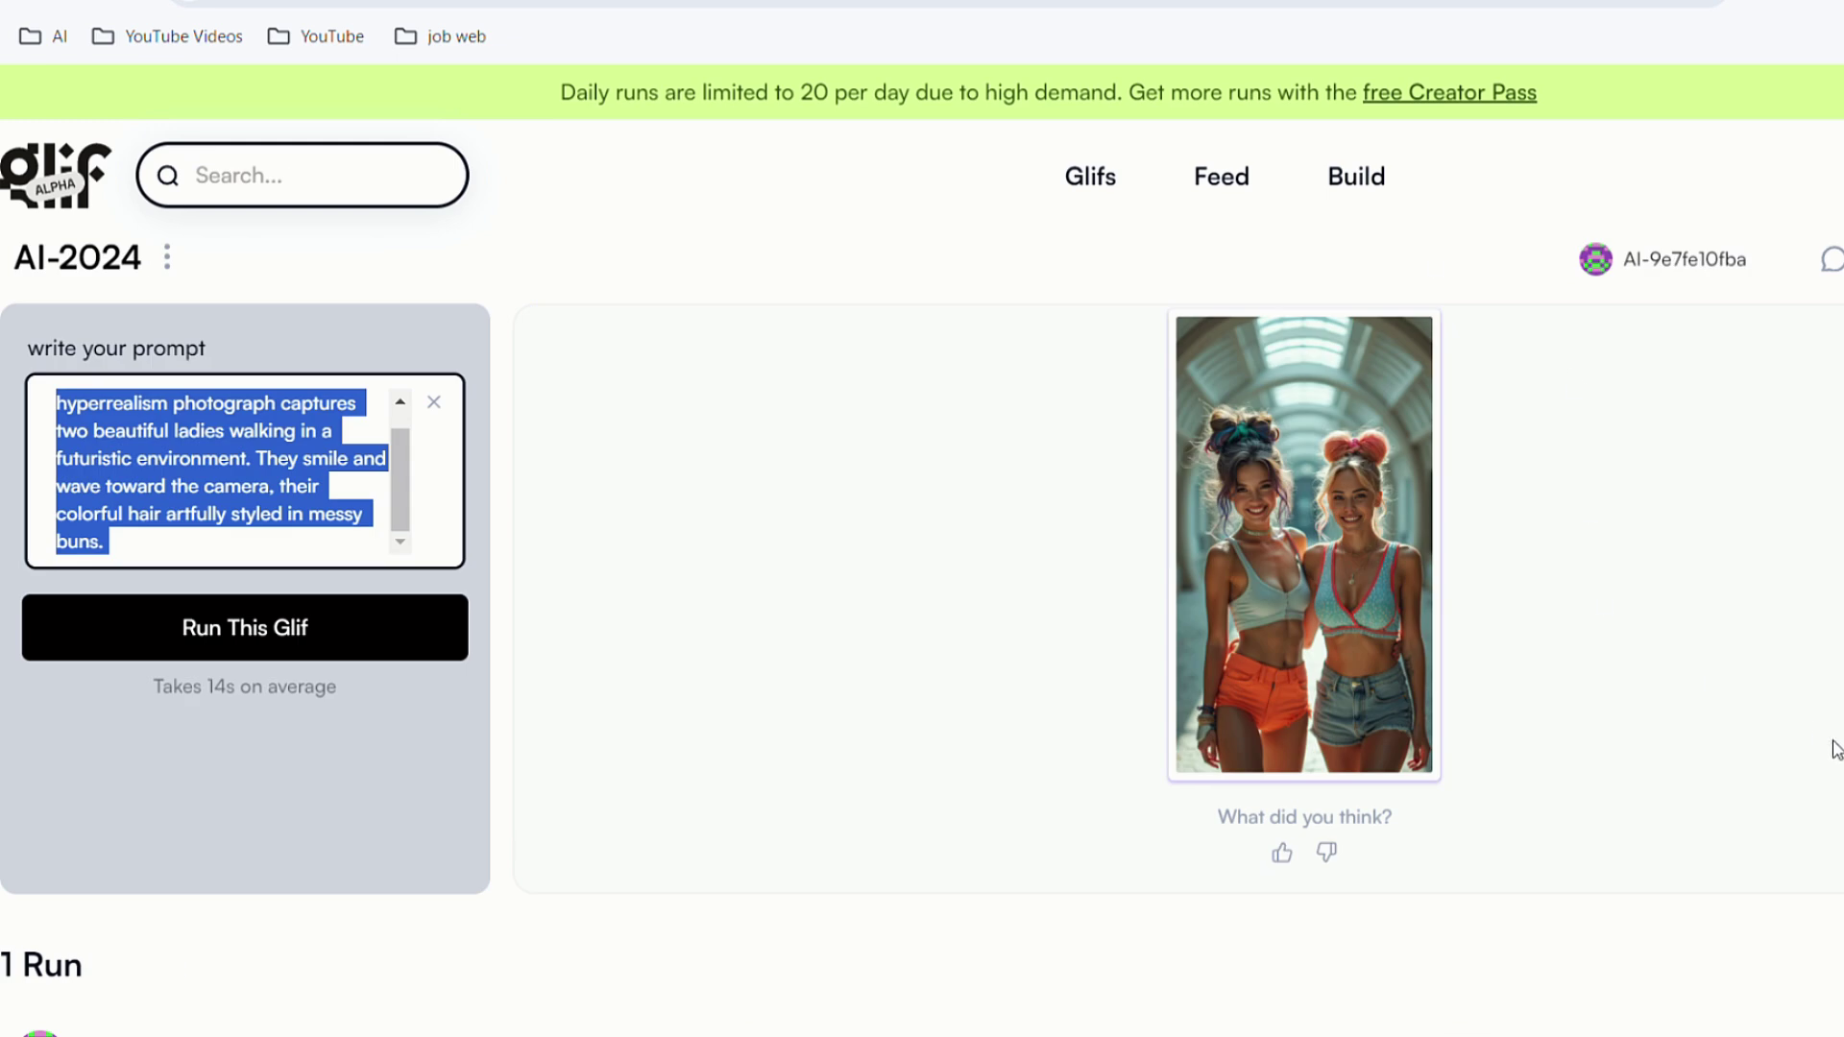
text(A hyper-realistic, ultra-high-resolution photograph captures two stunningly beautiful women in a gleaming, neon-lit futuristic cityscape. Their vibrant, holographic hair cascades from artfully disheveled buns. They smile warmly, waving at the viewer, exuding confidence and joy. Reflective cybernetic enhancements adorn their faces.)
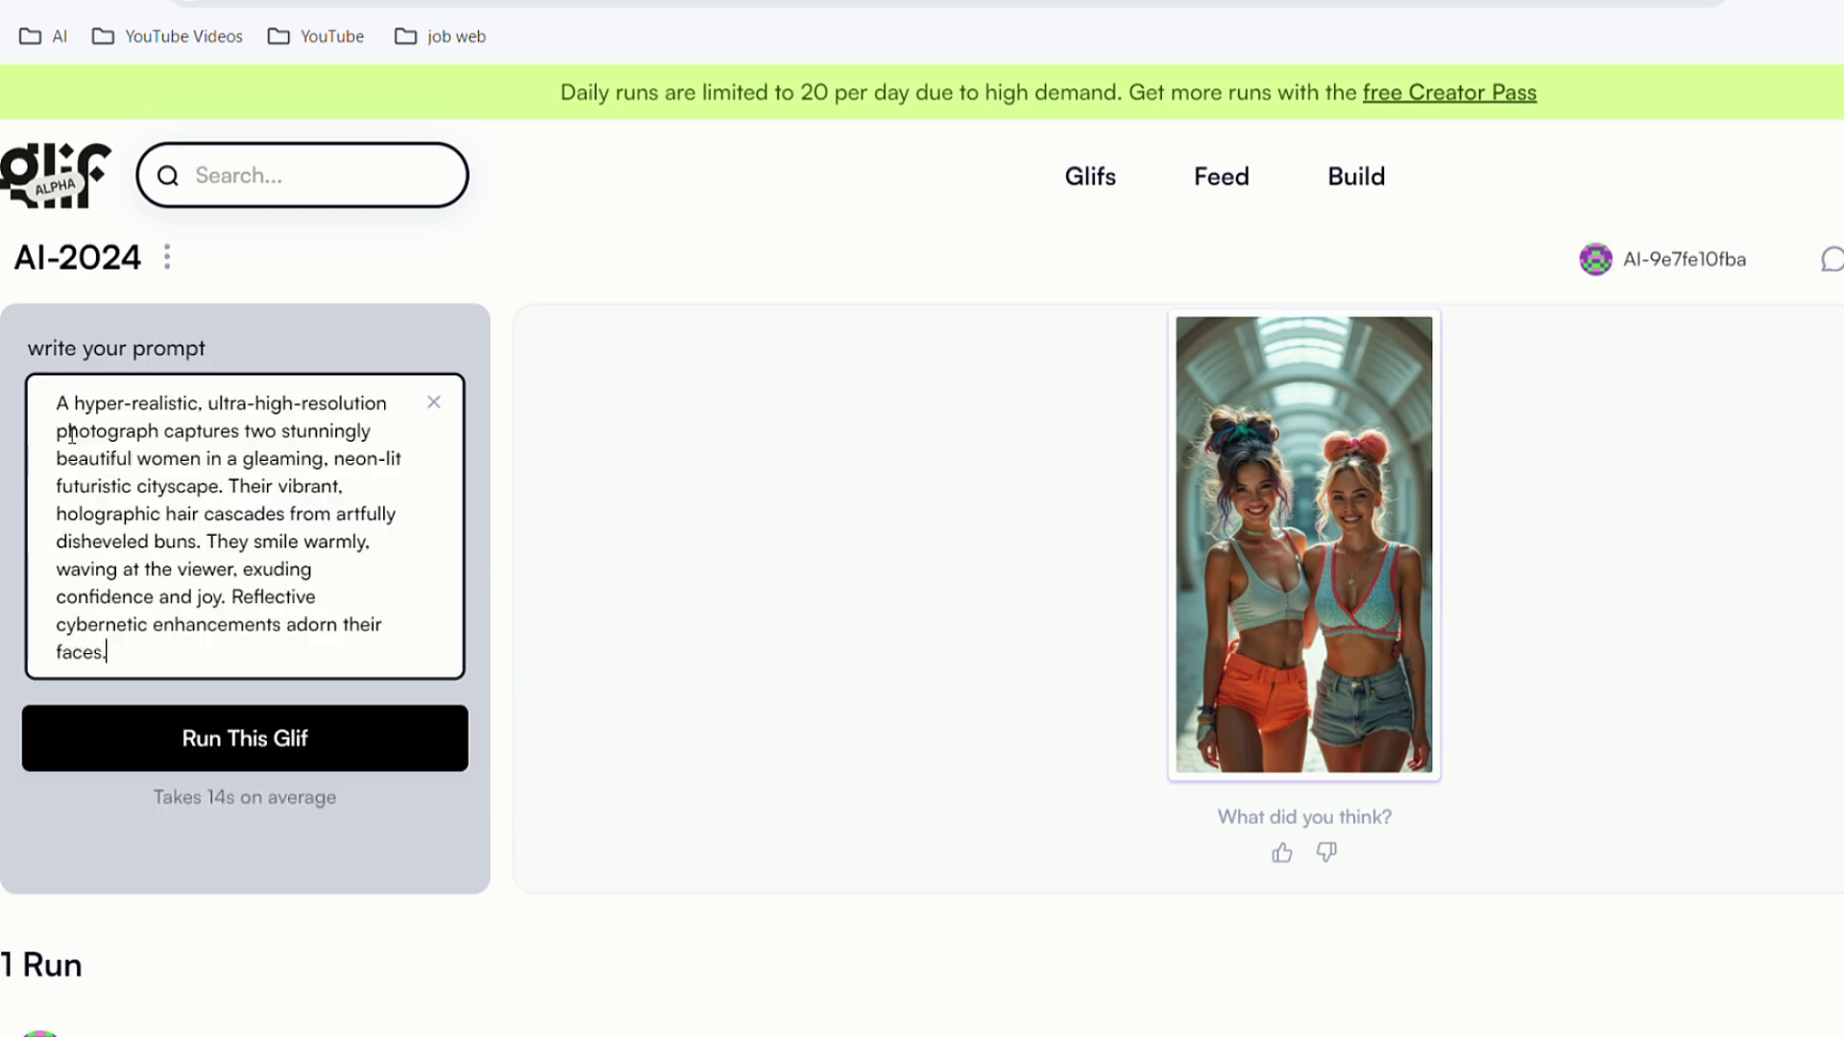
click(272, 753)
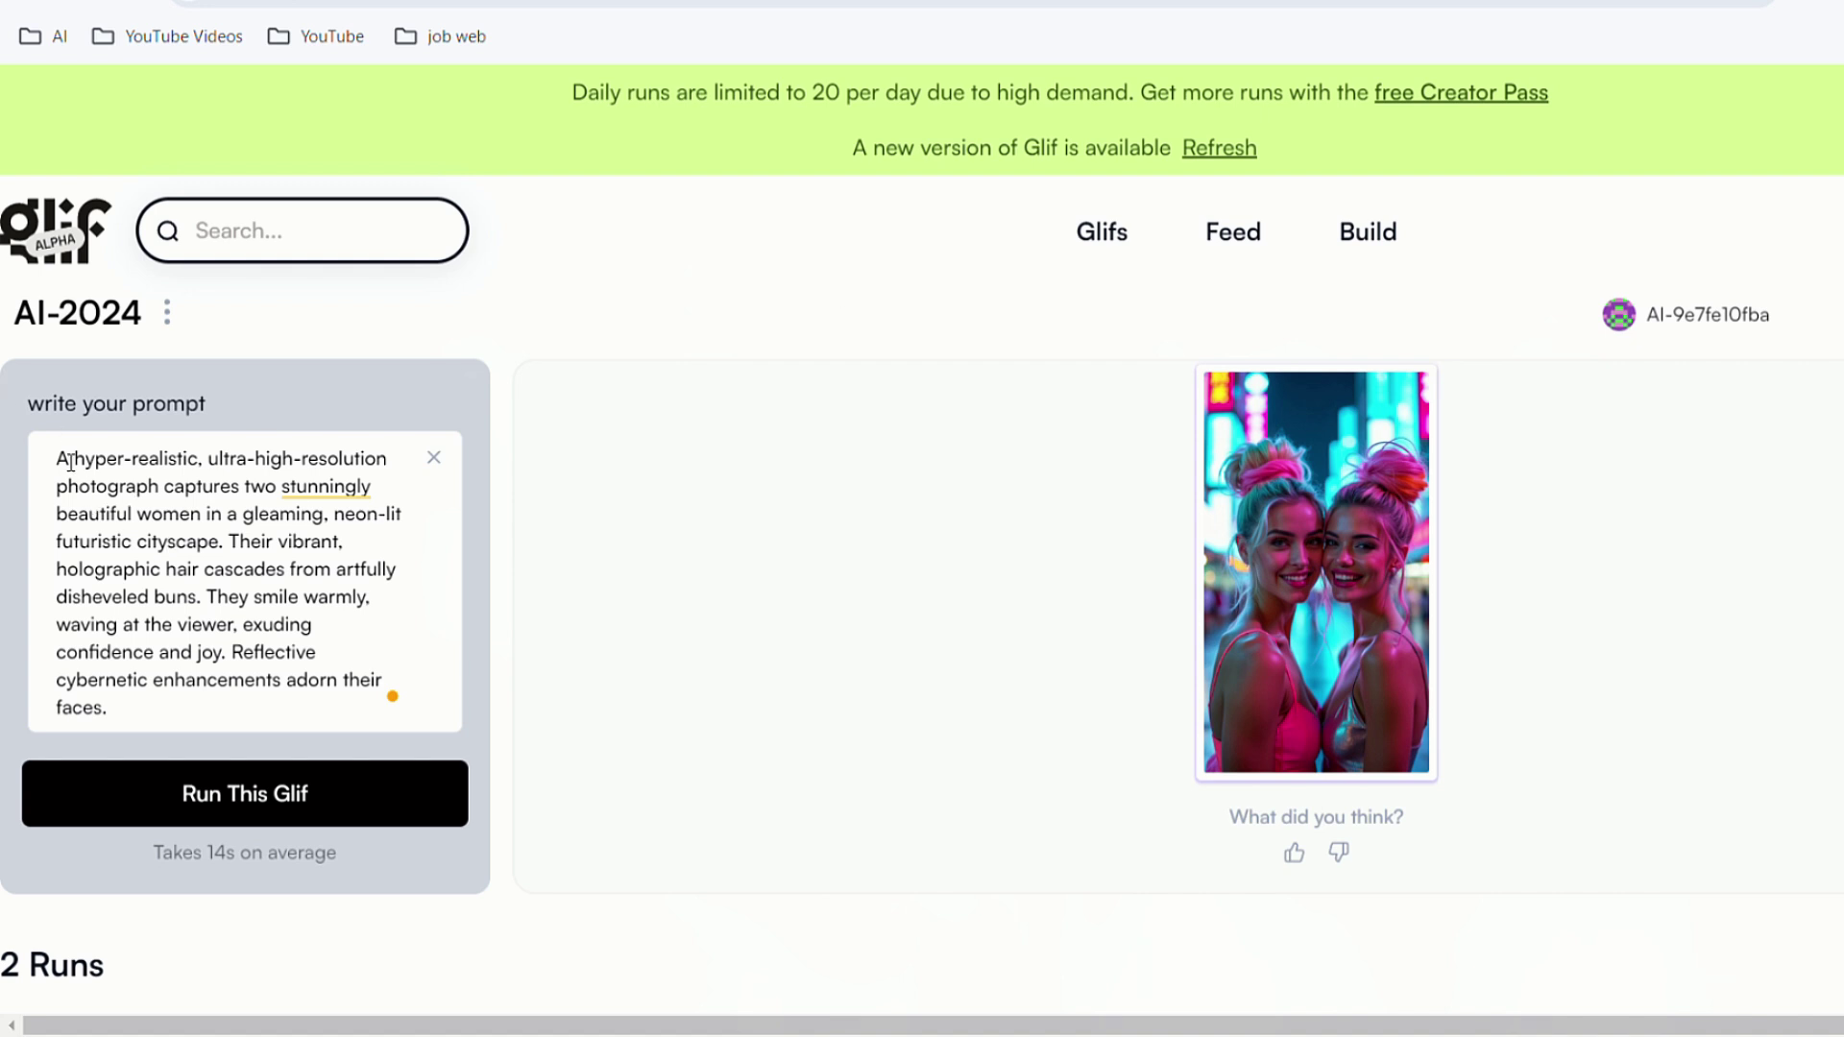
Step: Generate and enlarge an image from a new hyper-realistic prompt for a classic red race car in a modern neon city at night with light trails
drag(70, 462, 381, 693)
text(A hyper-realistic, ultra-high-resolution photograph of a classic red race car driving from a dynamic angle, showcasing action in a modern neon city at night with light trails. Monochromatic, motion, action, motion blur, cinematic.)
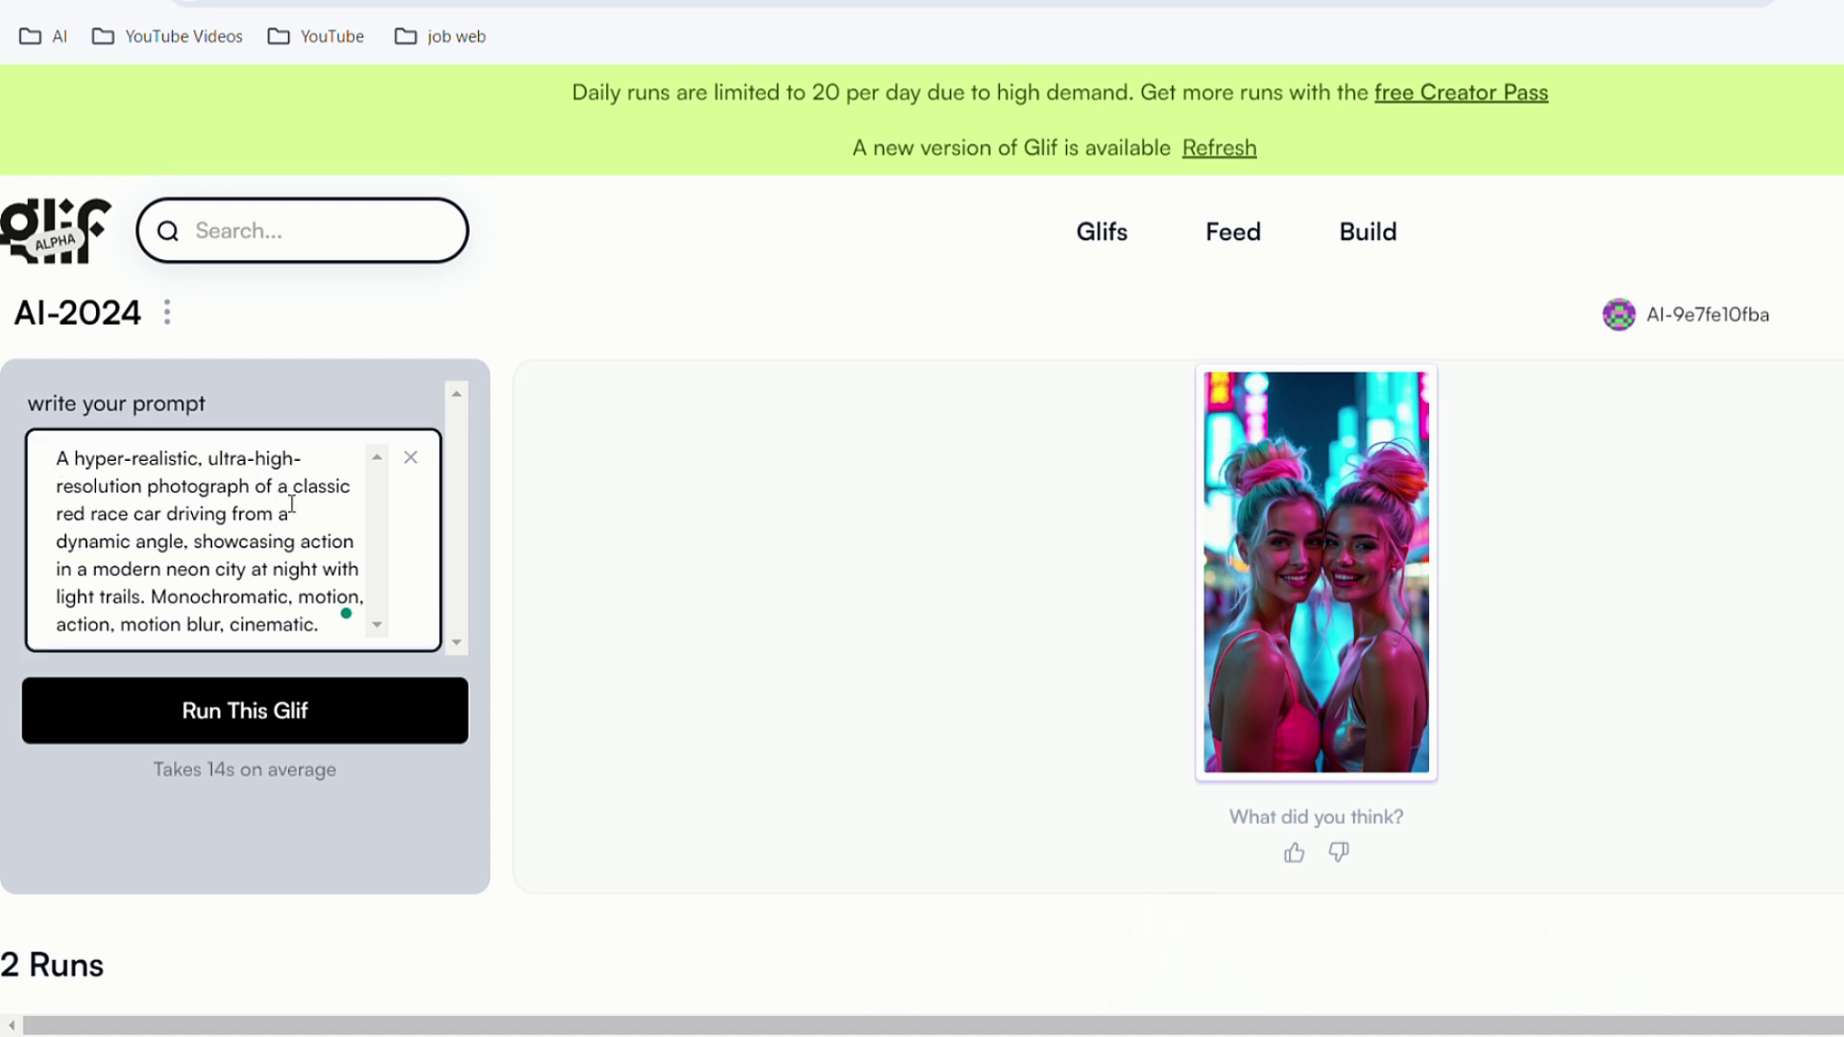
drag(280, 491, 220, 672)
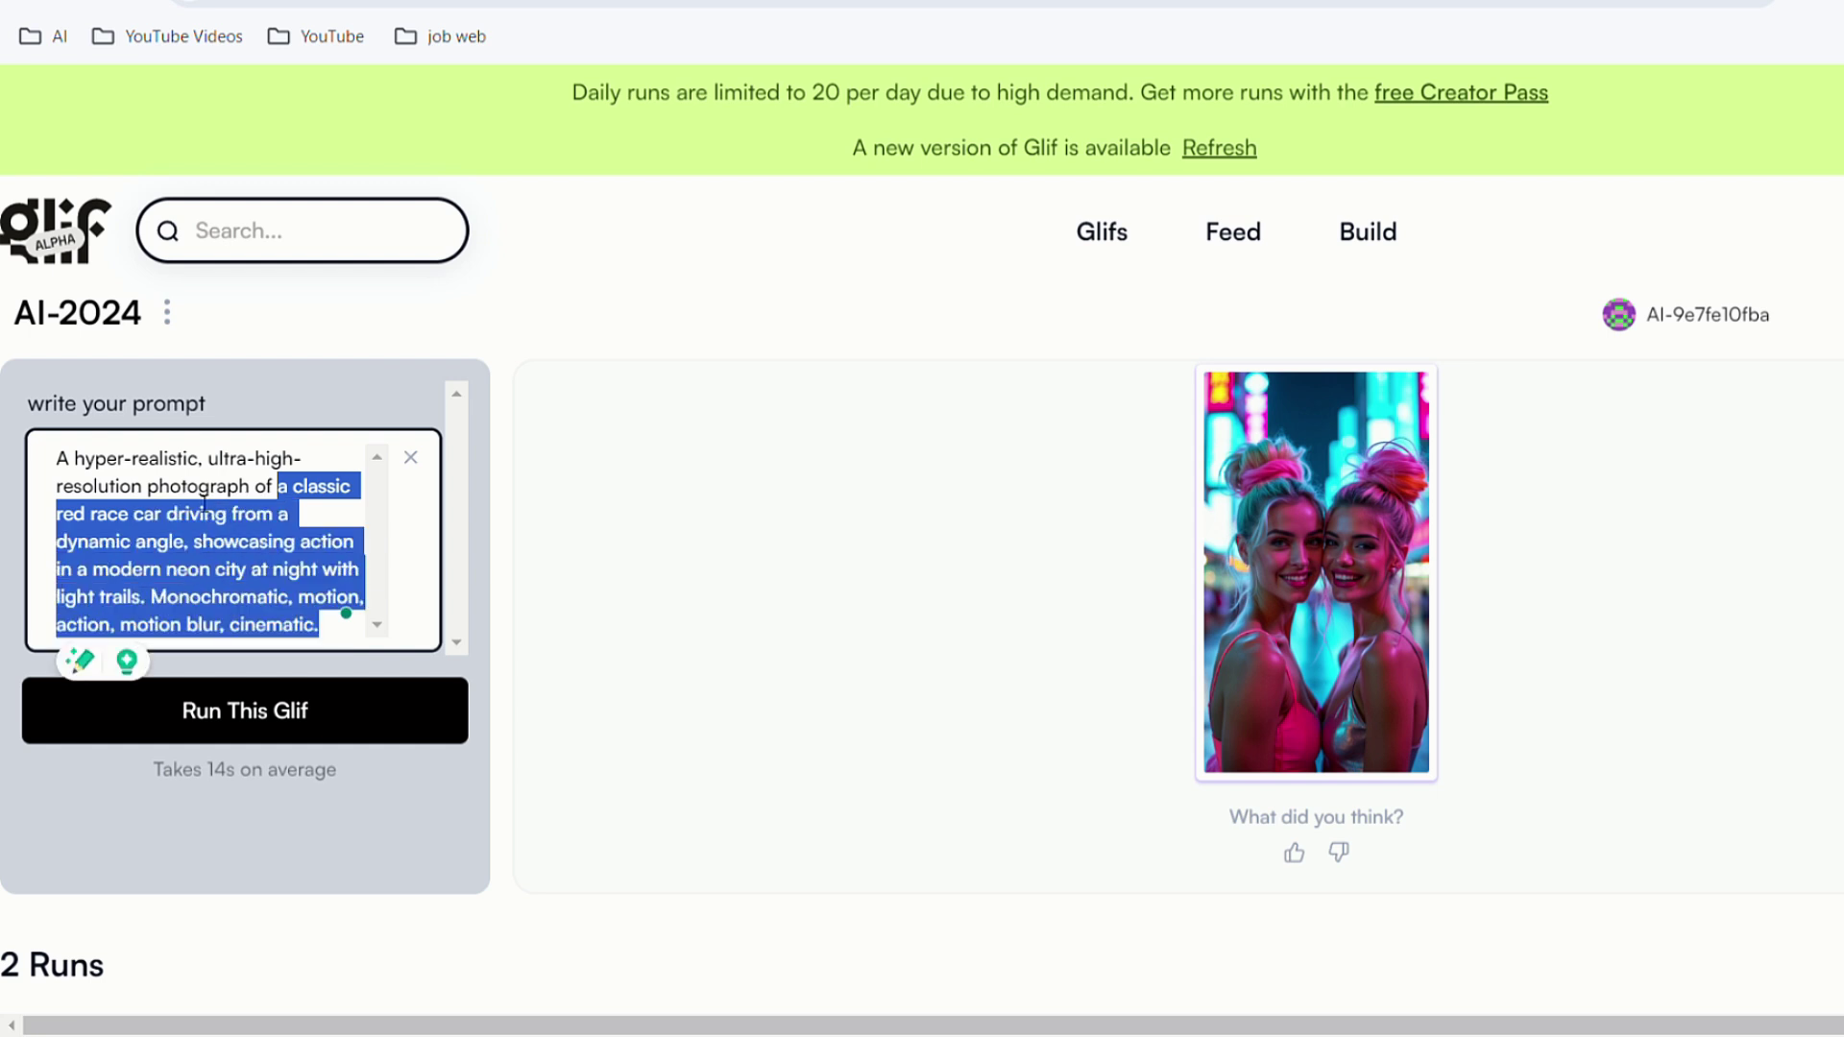
click(254, 729)
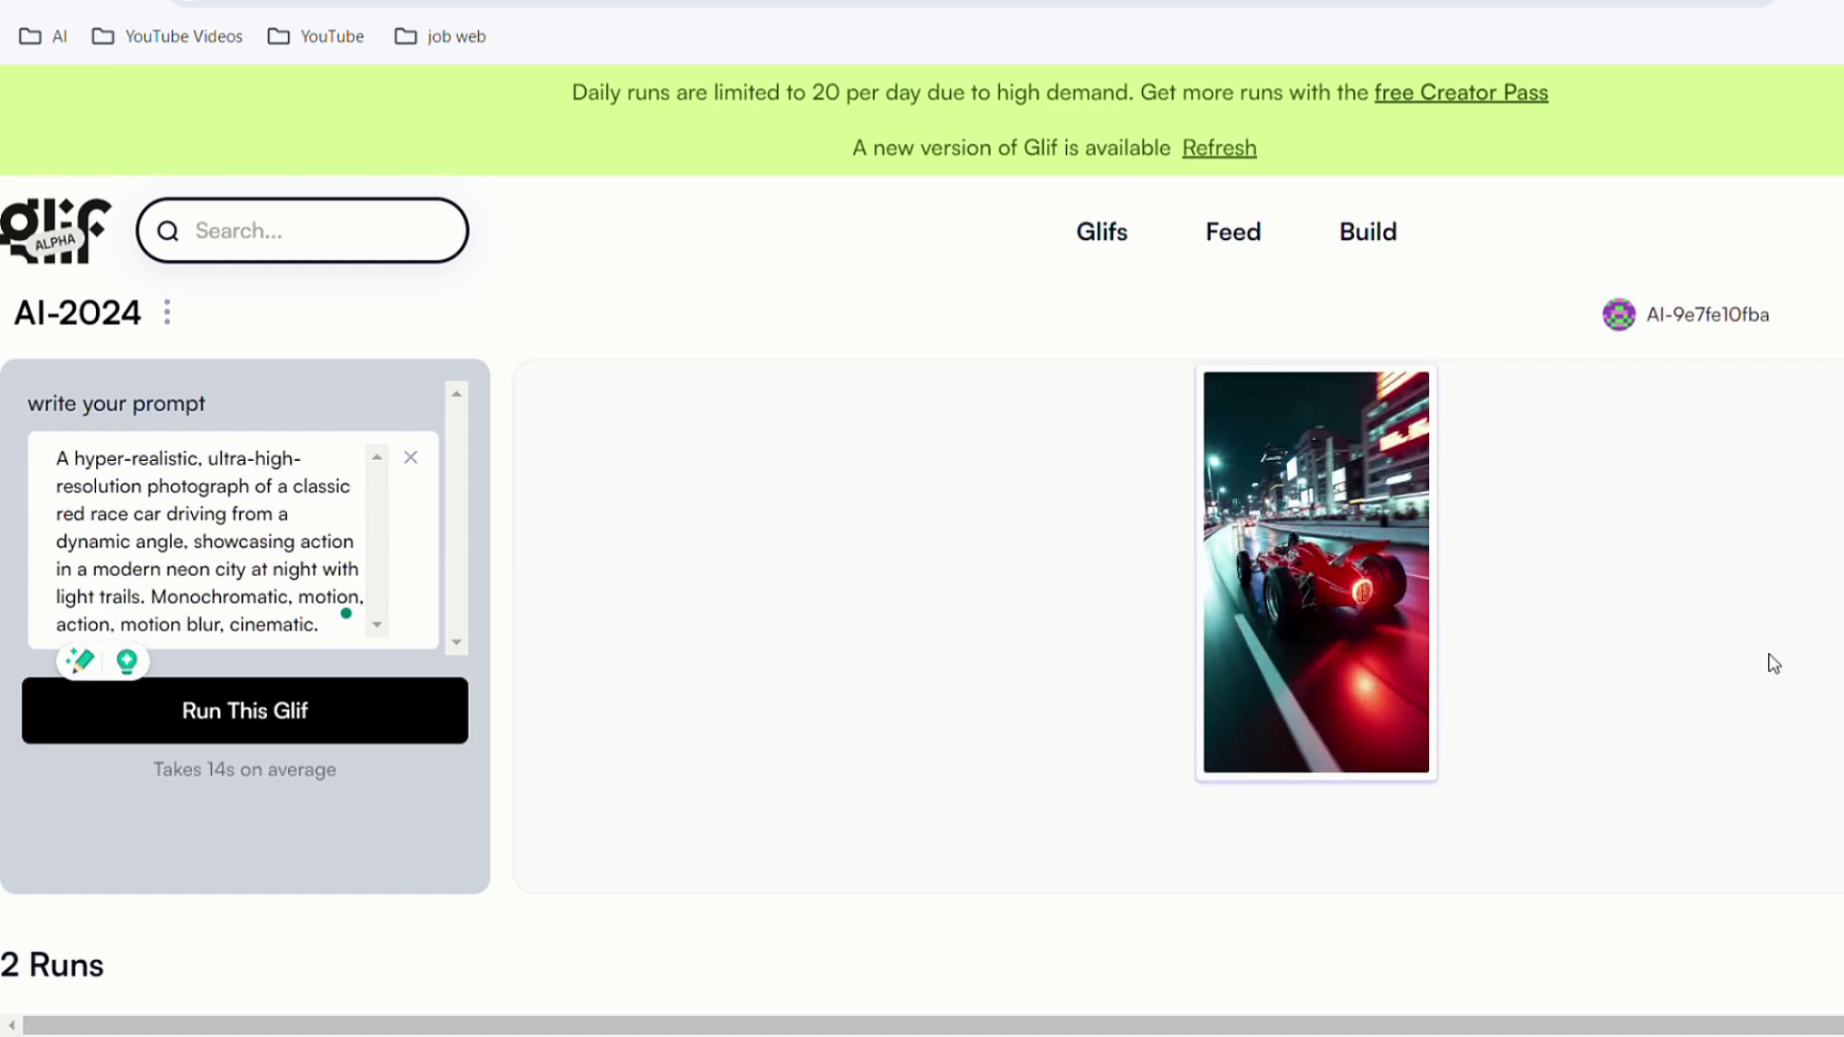
click(1365, 679)
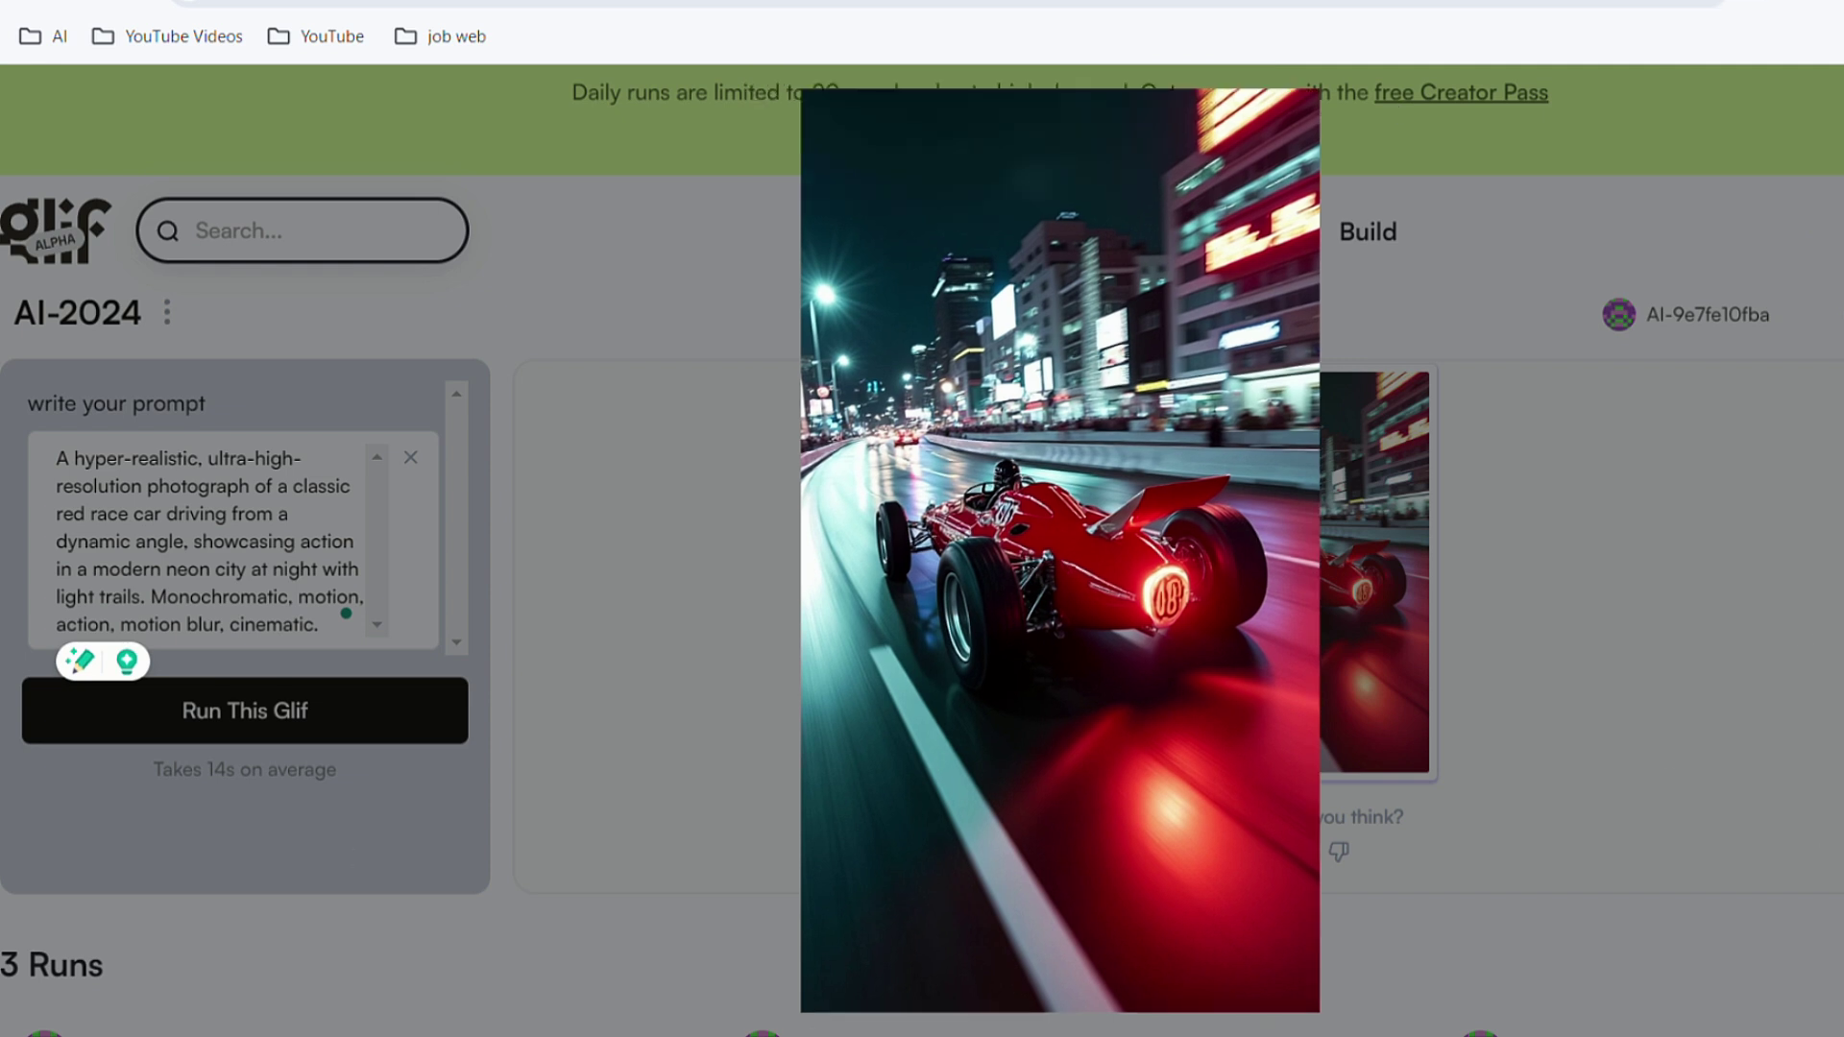
key(Escape)
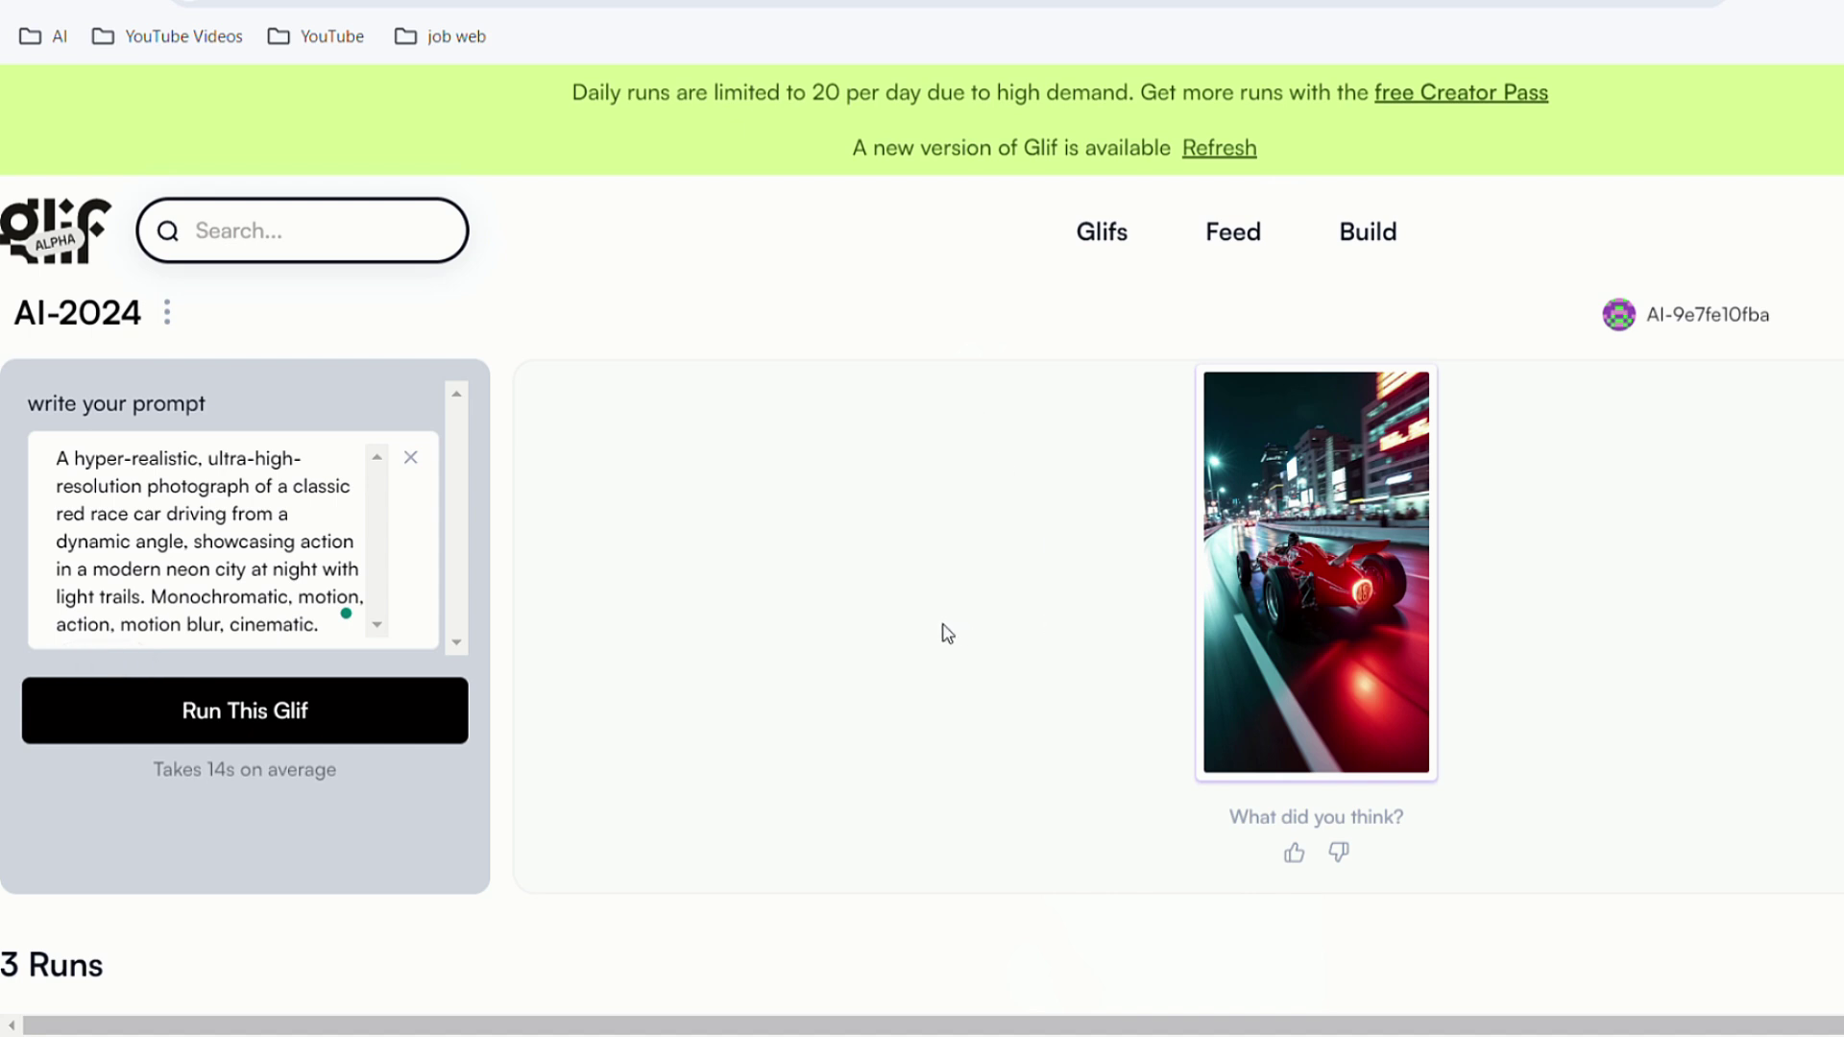
Step: Generate and enlarge an image from a fish-eye lens sport photography prompt of two young adult boys skateboarding on a modern neon city street at night
drag(74, 464, 332, 653)
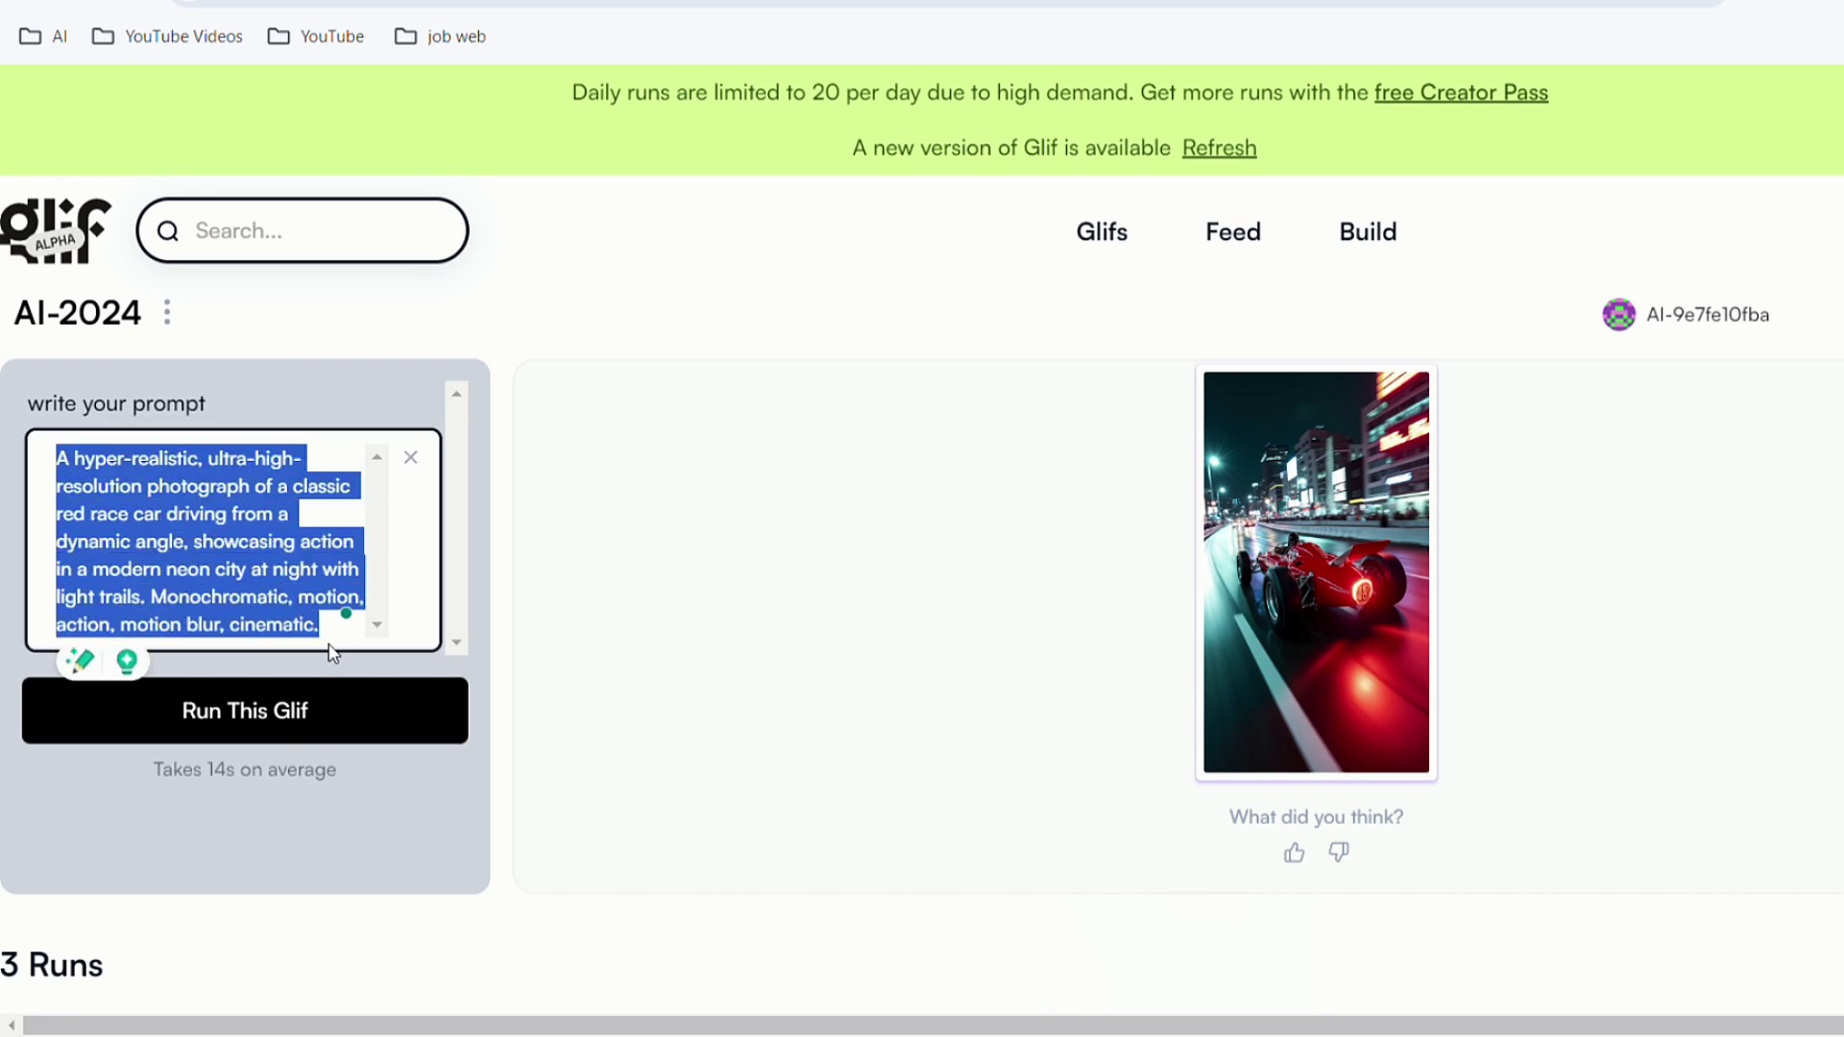
text(Fish-eye-lens sport photography of two young adult boys skateboarding on a modern neon city street at night with light trails. Motion, action, motion blur, cinematic.)
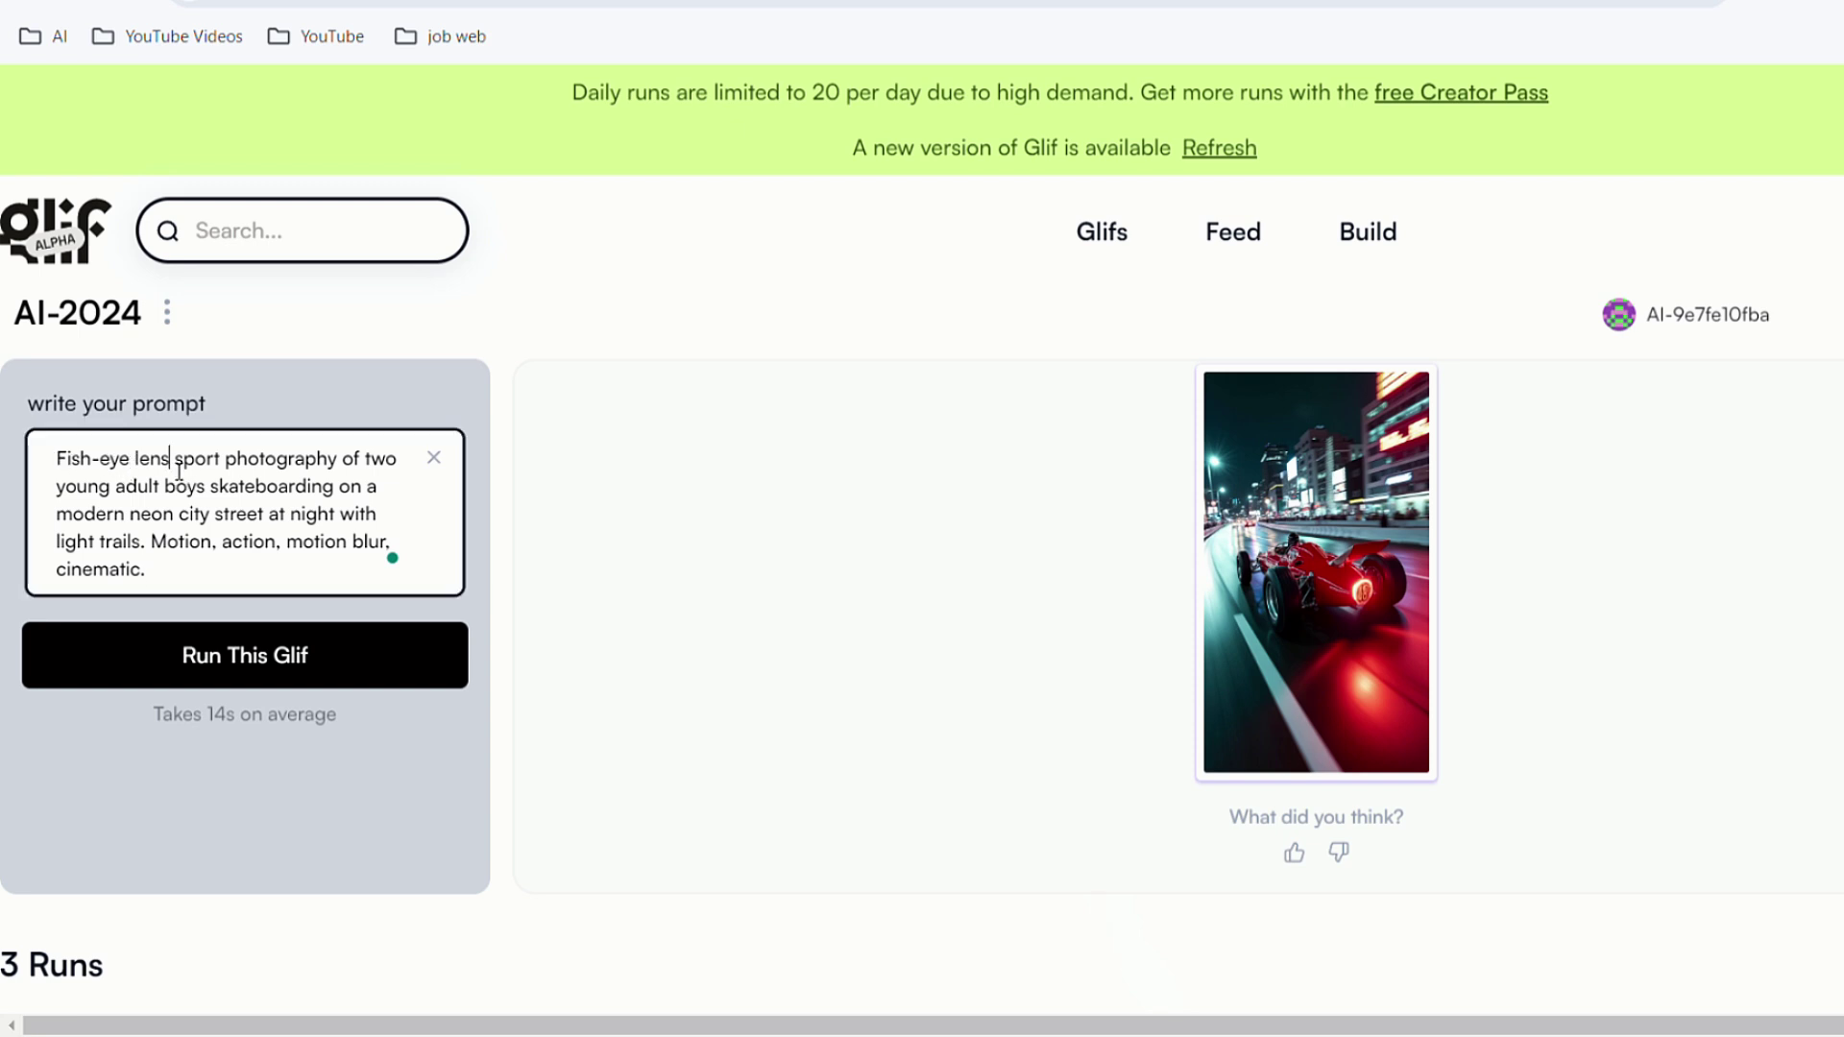
drag(179, 472, 40, 470)
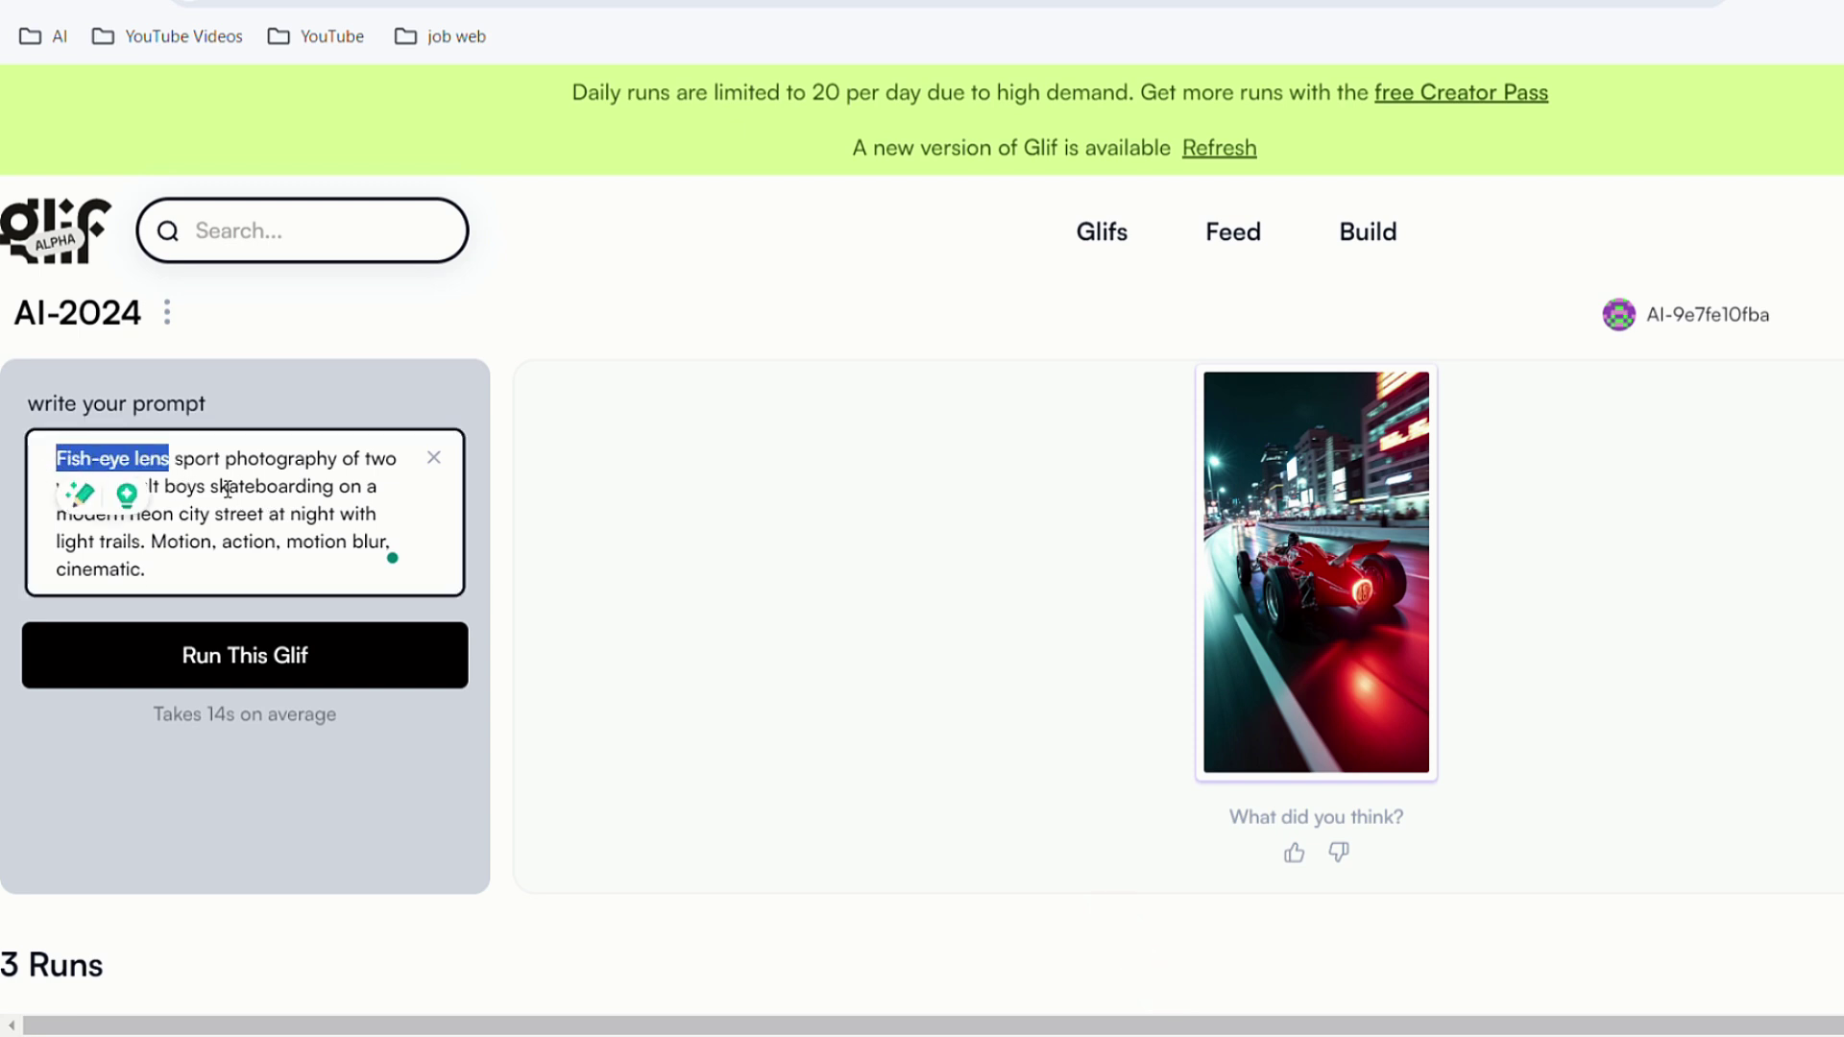
click(1635, 602)
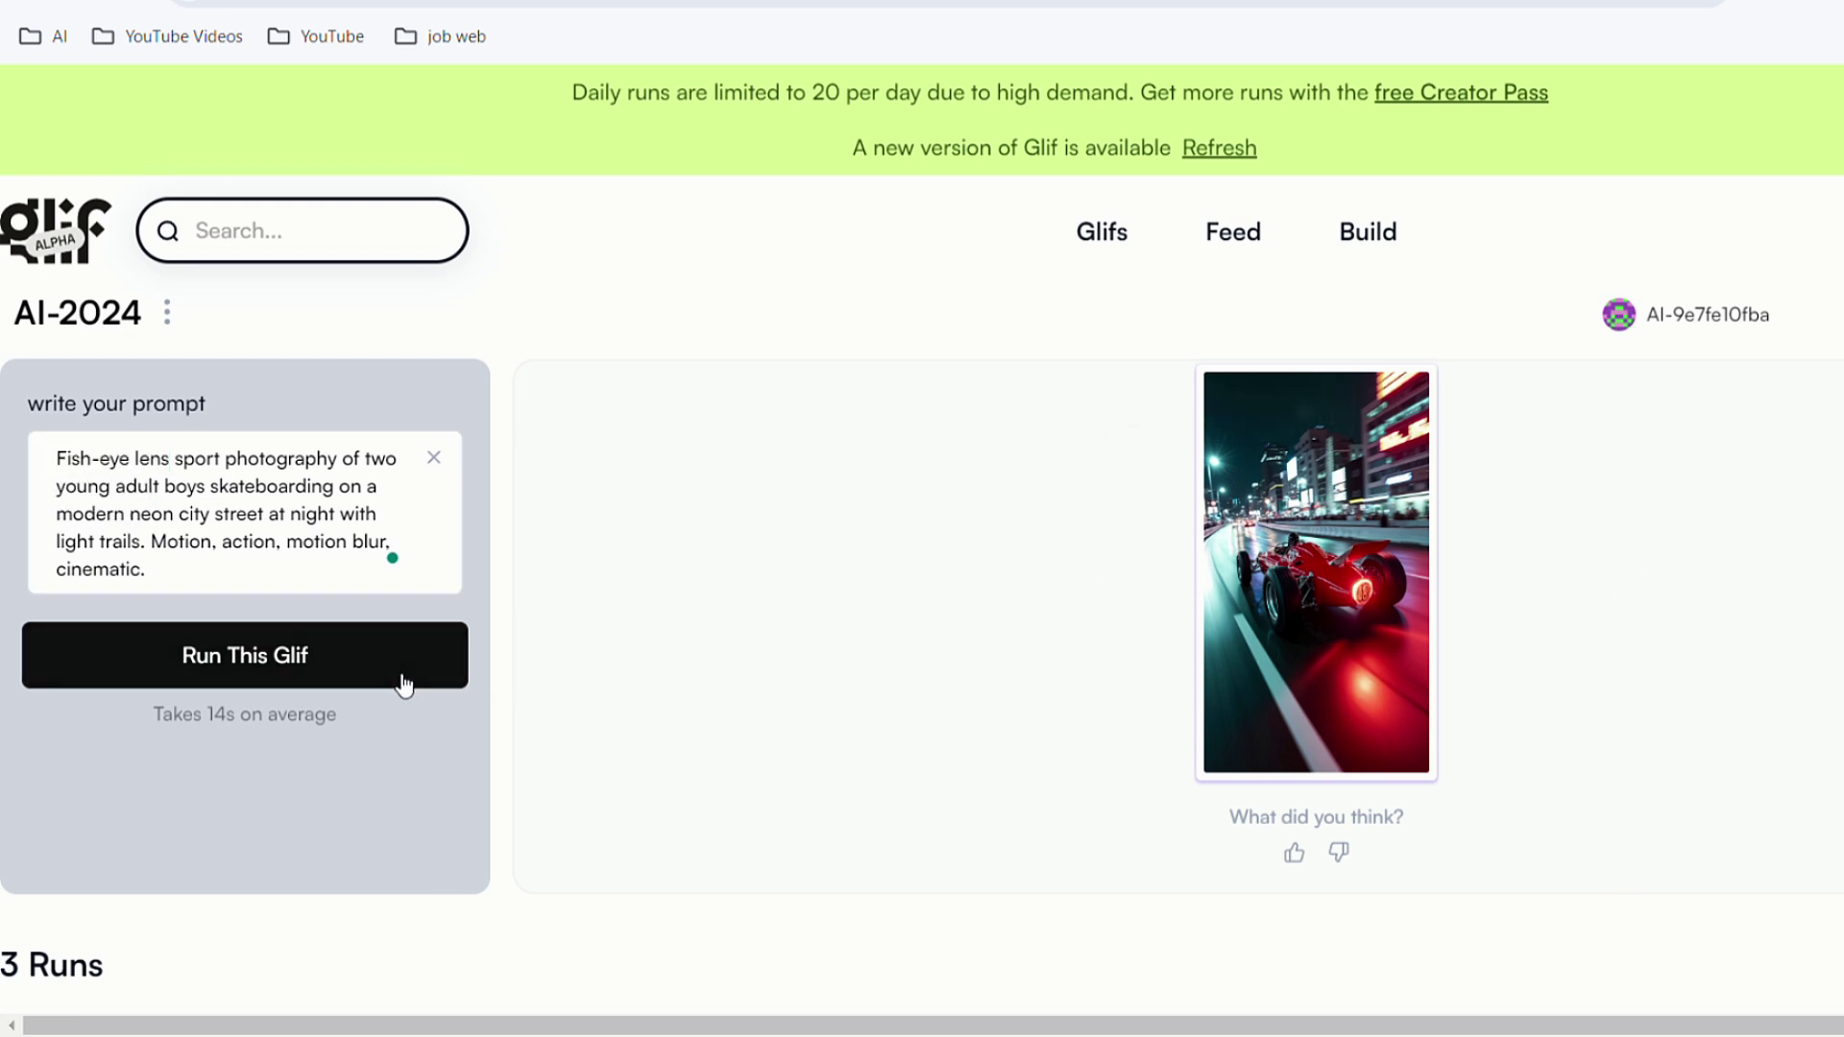
click(247, 688)
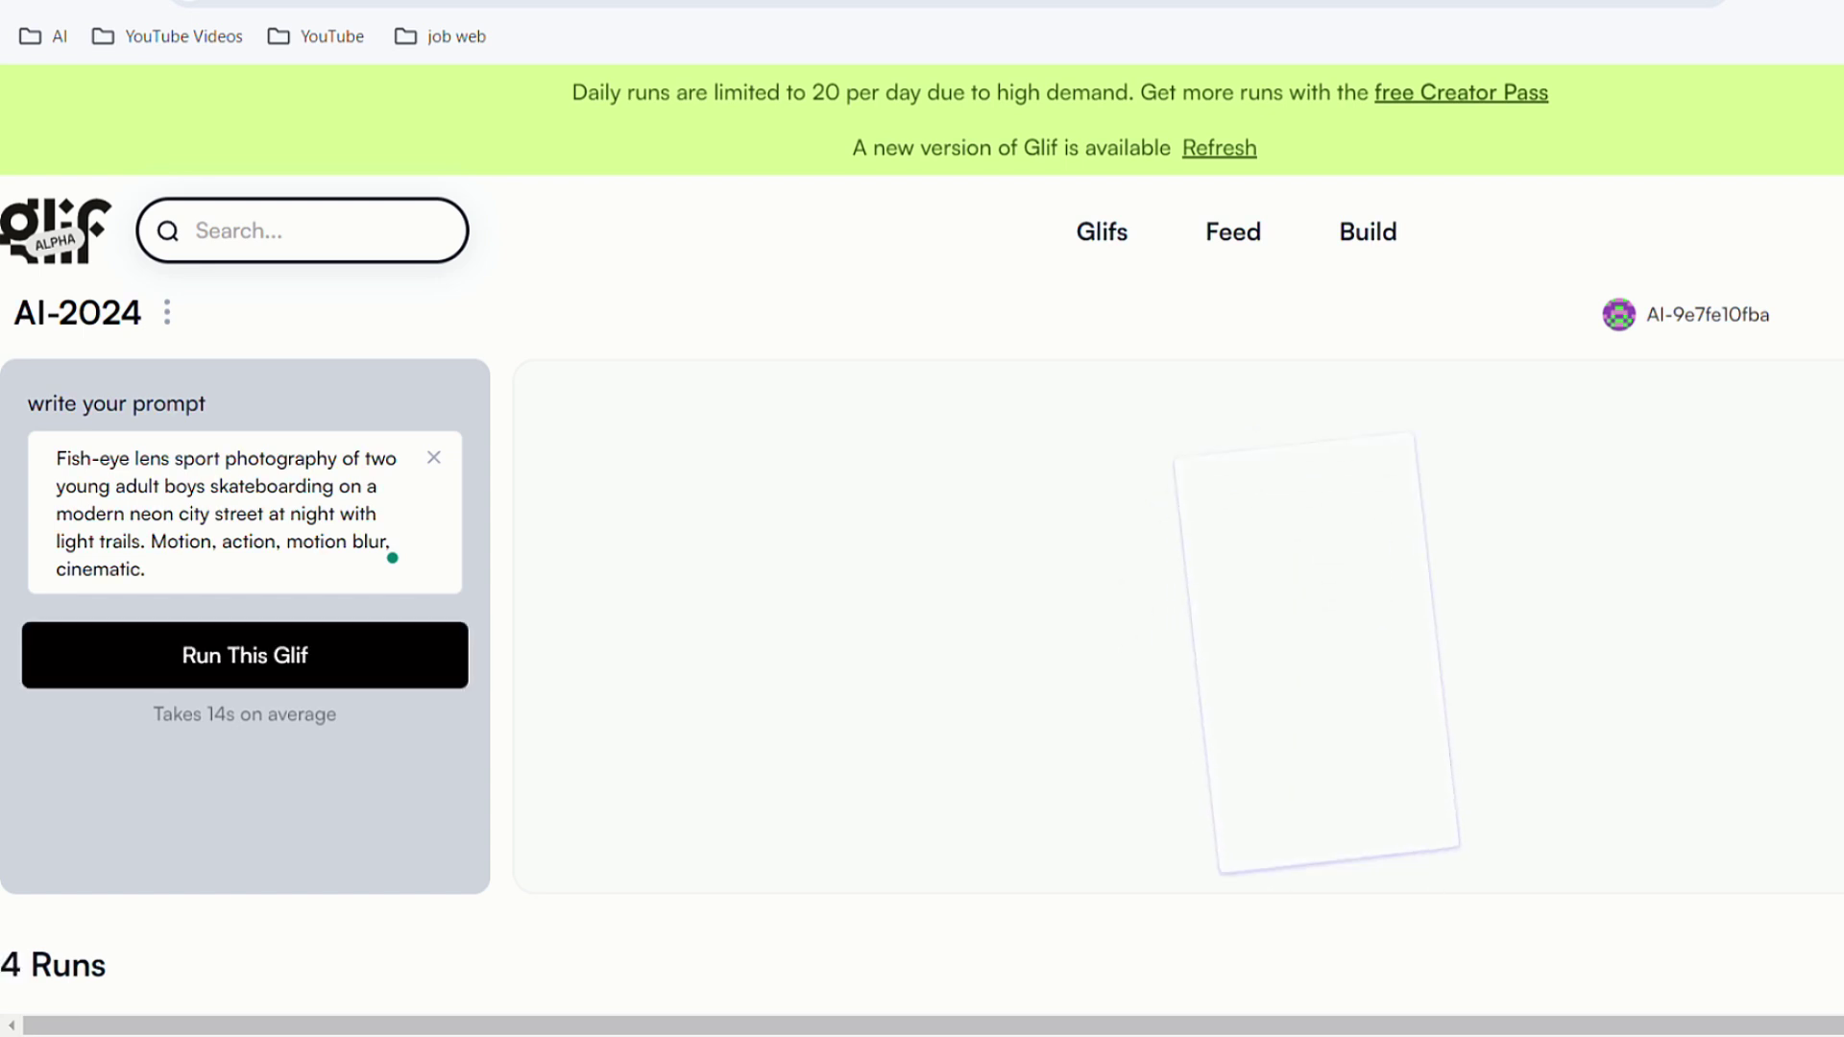
mouse_move(1352, 680)
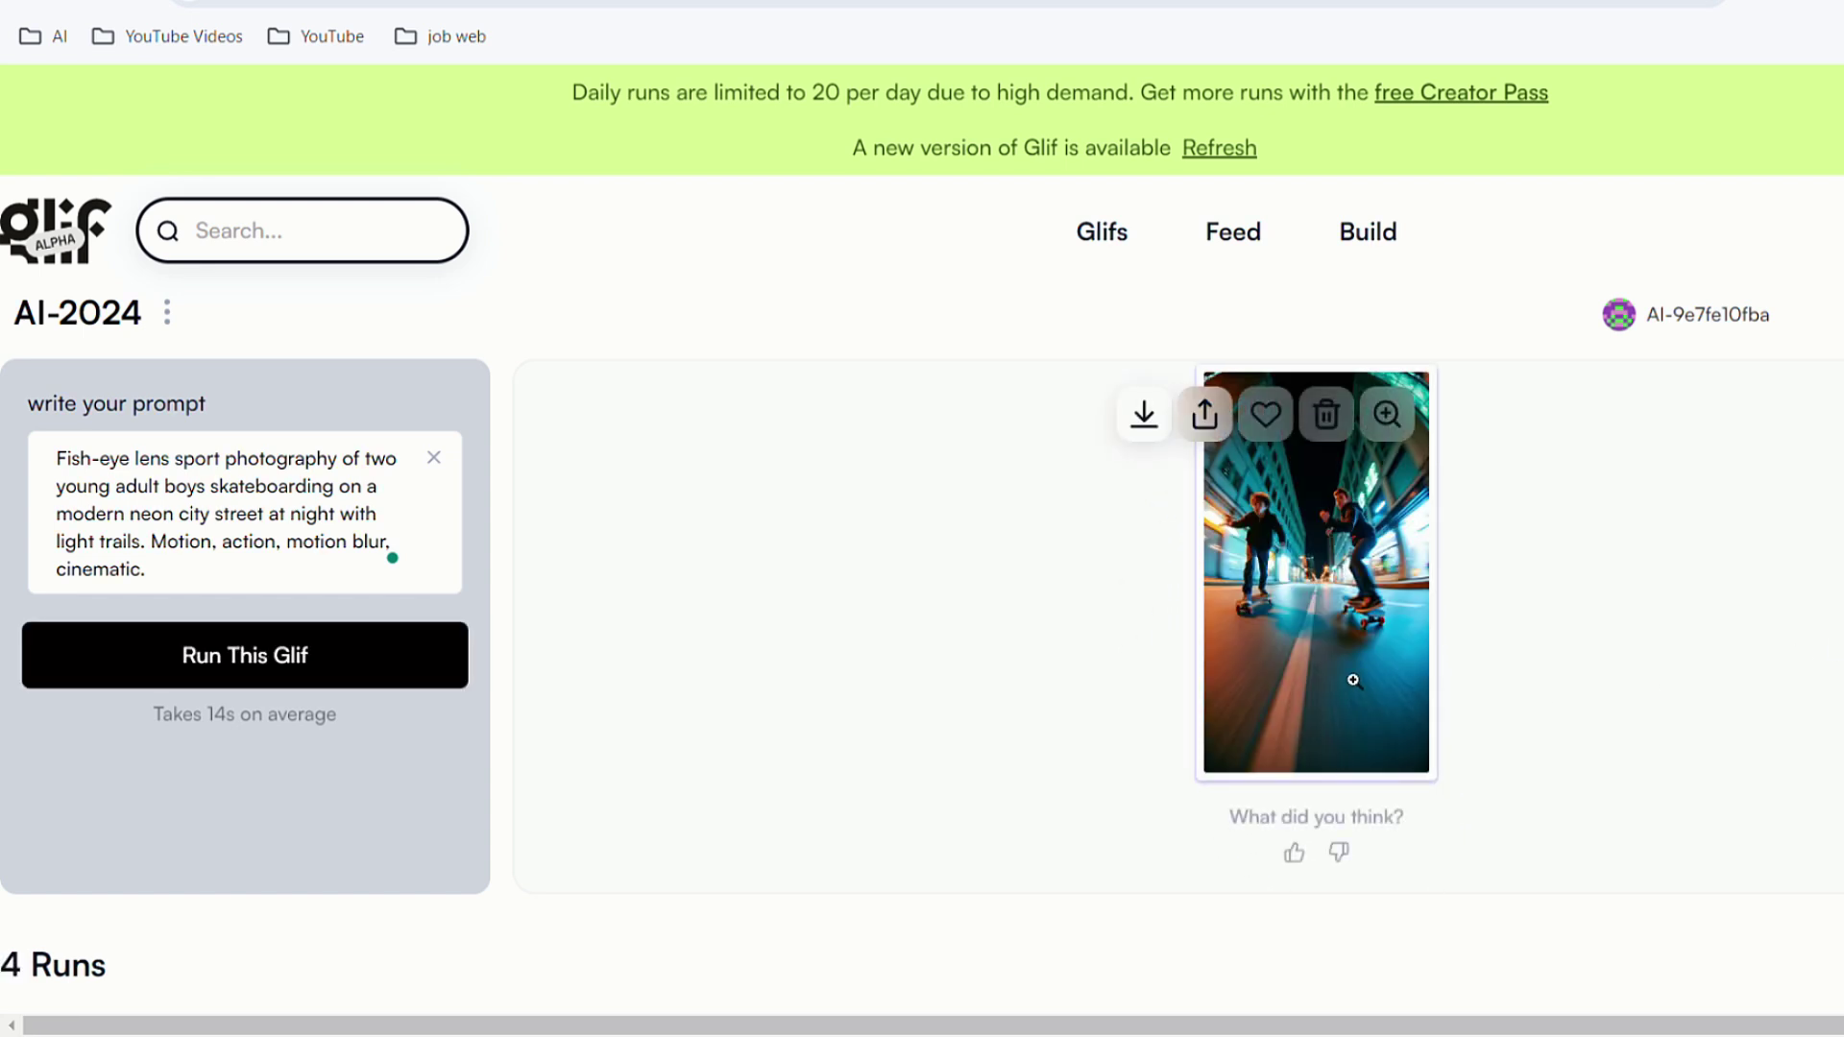
click(1352, 610)
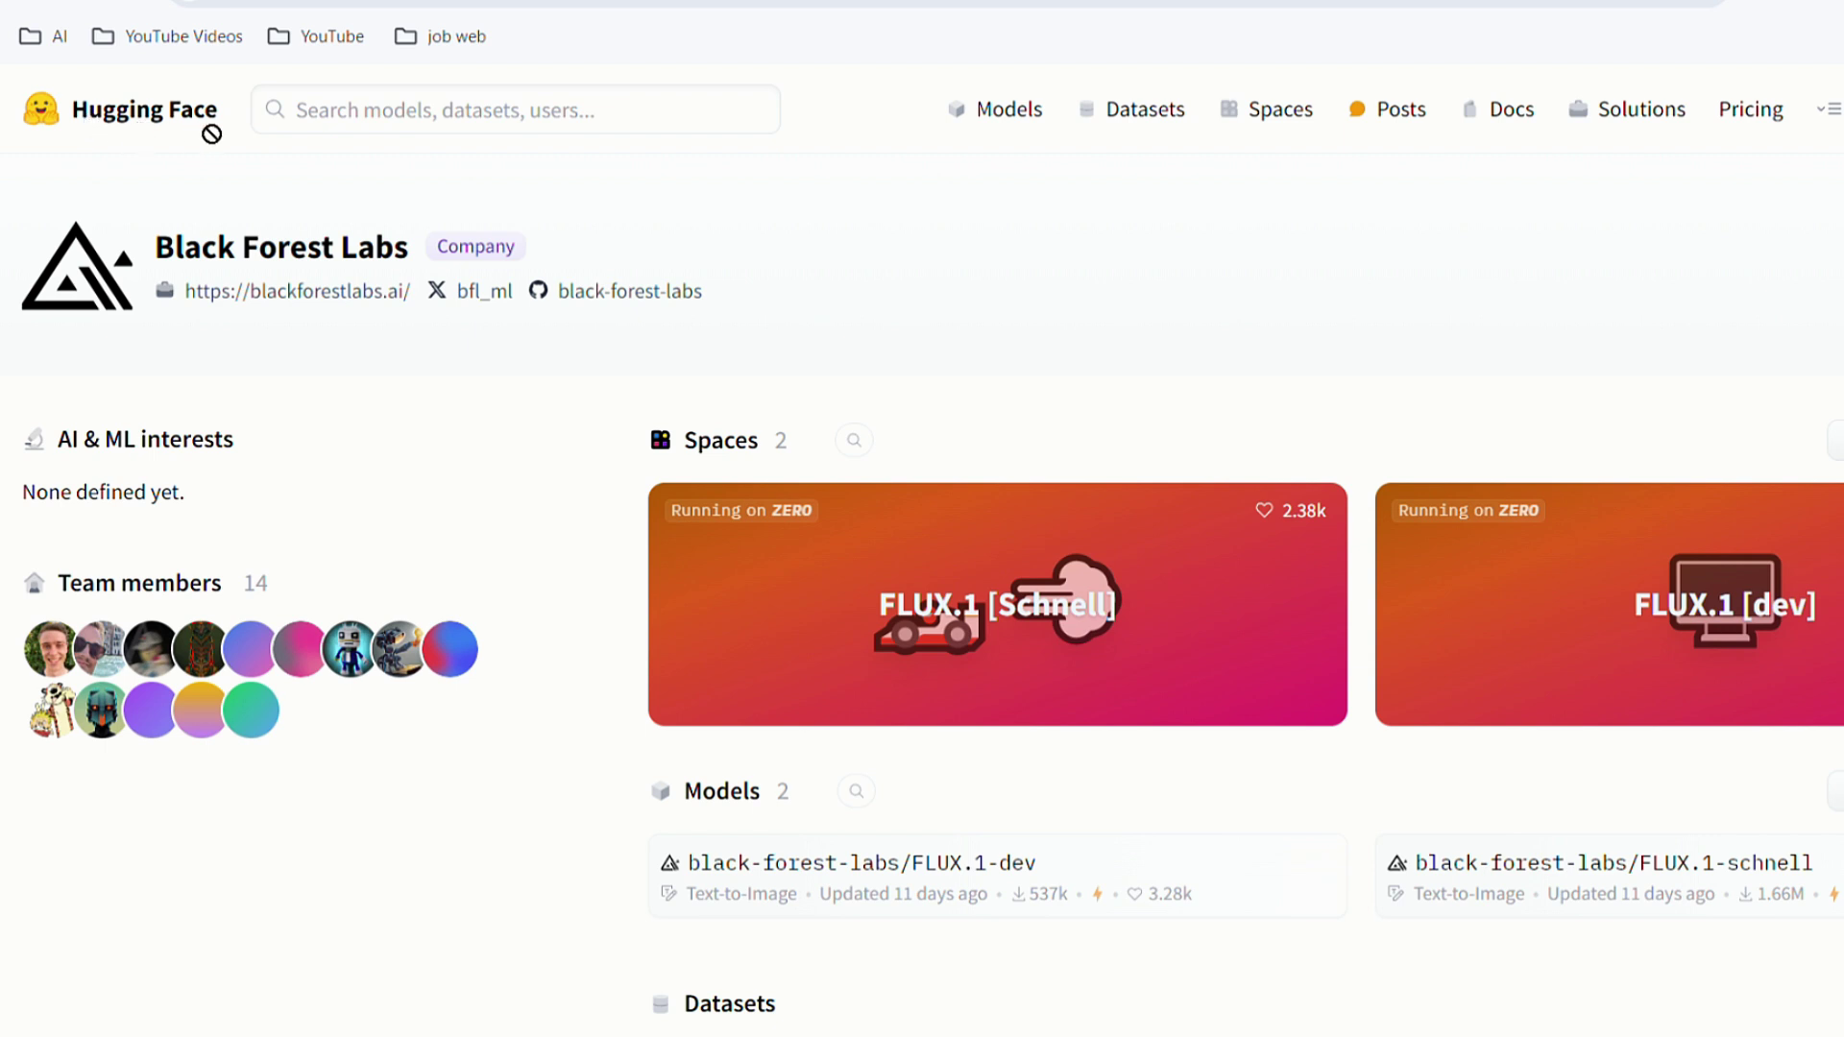
Step: Switch to the Black Forest Labs page on Hugging Face and highlight the company name
drag(156, 249, 413, 250)
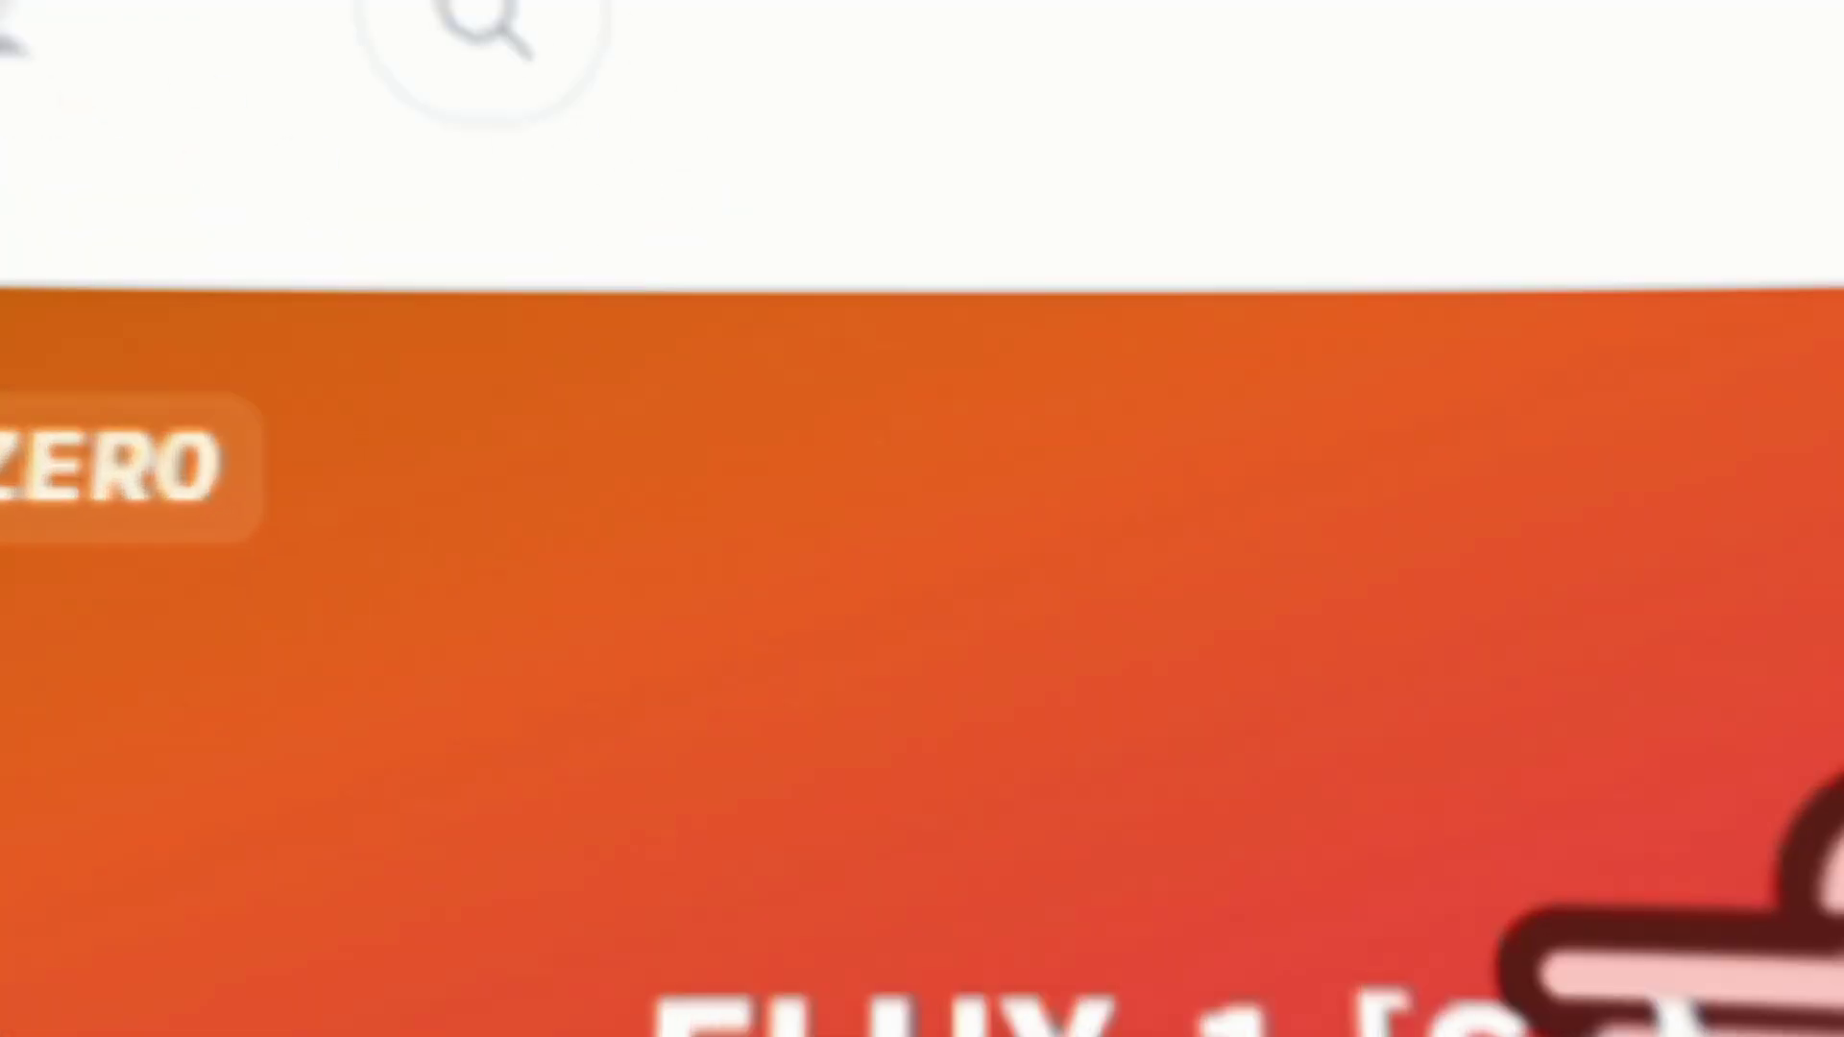
Step: Open FLUX.1 [schnell] and generate an image from "a chubby boy with big glasses is sitting on the floor, eating chips from a bag labeled 'Lays'"
click(1051, 661)
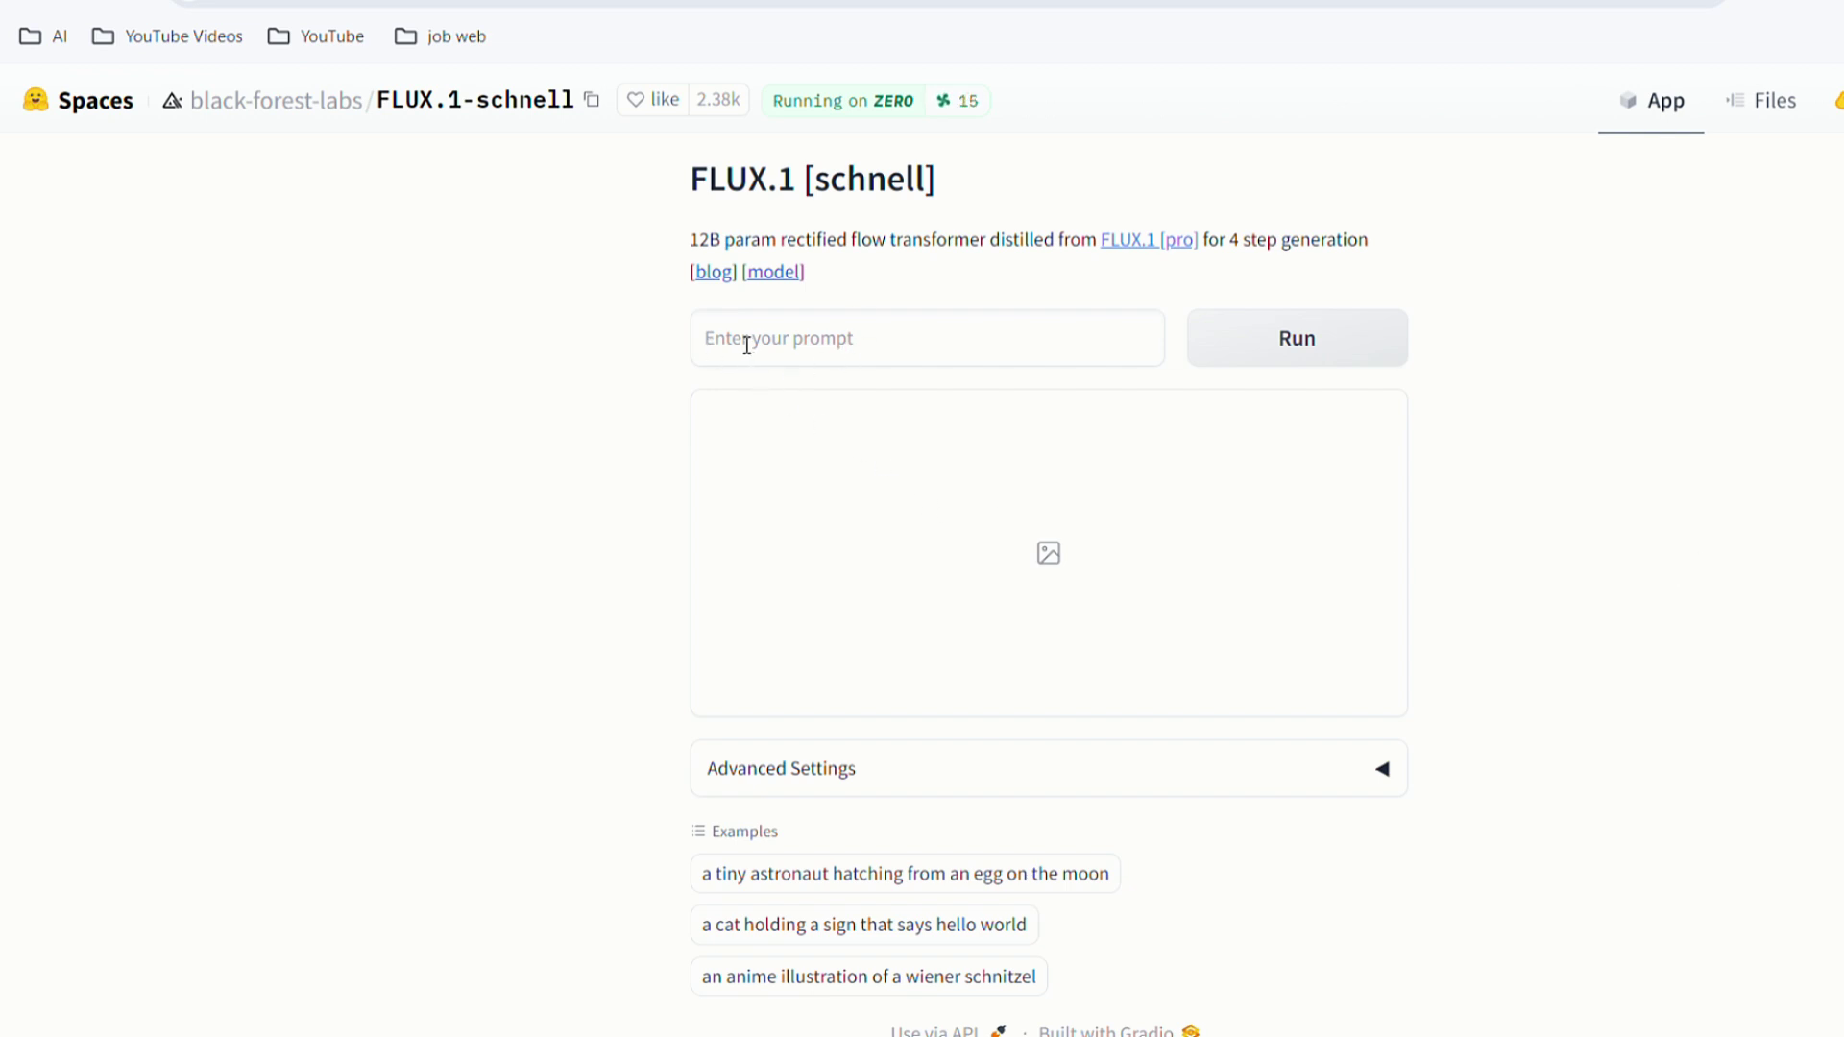
text(a chubby boy with big glasses is sitting)
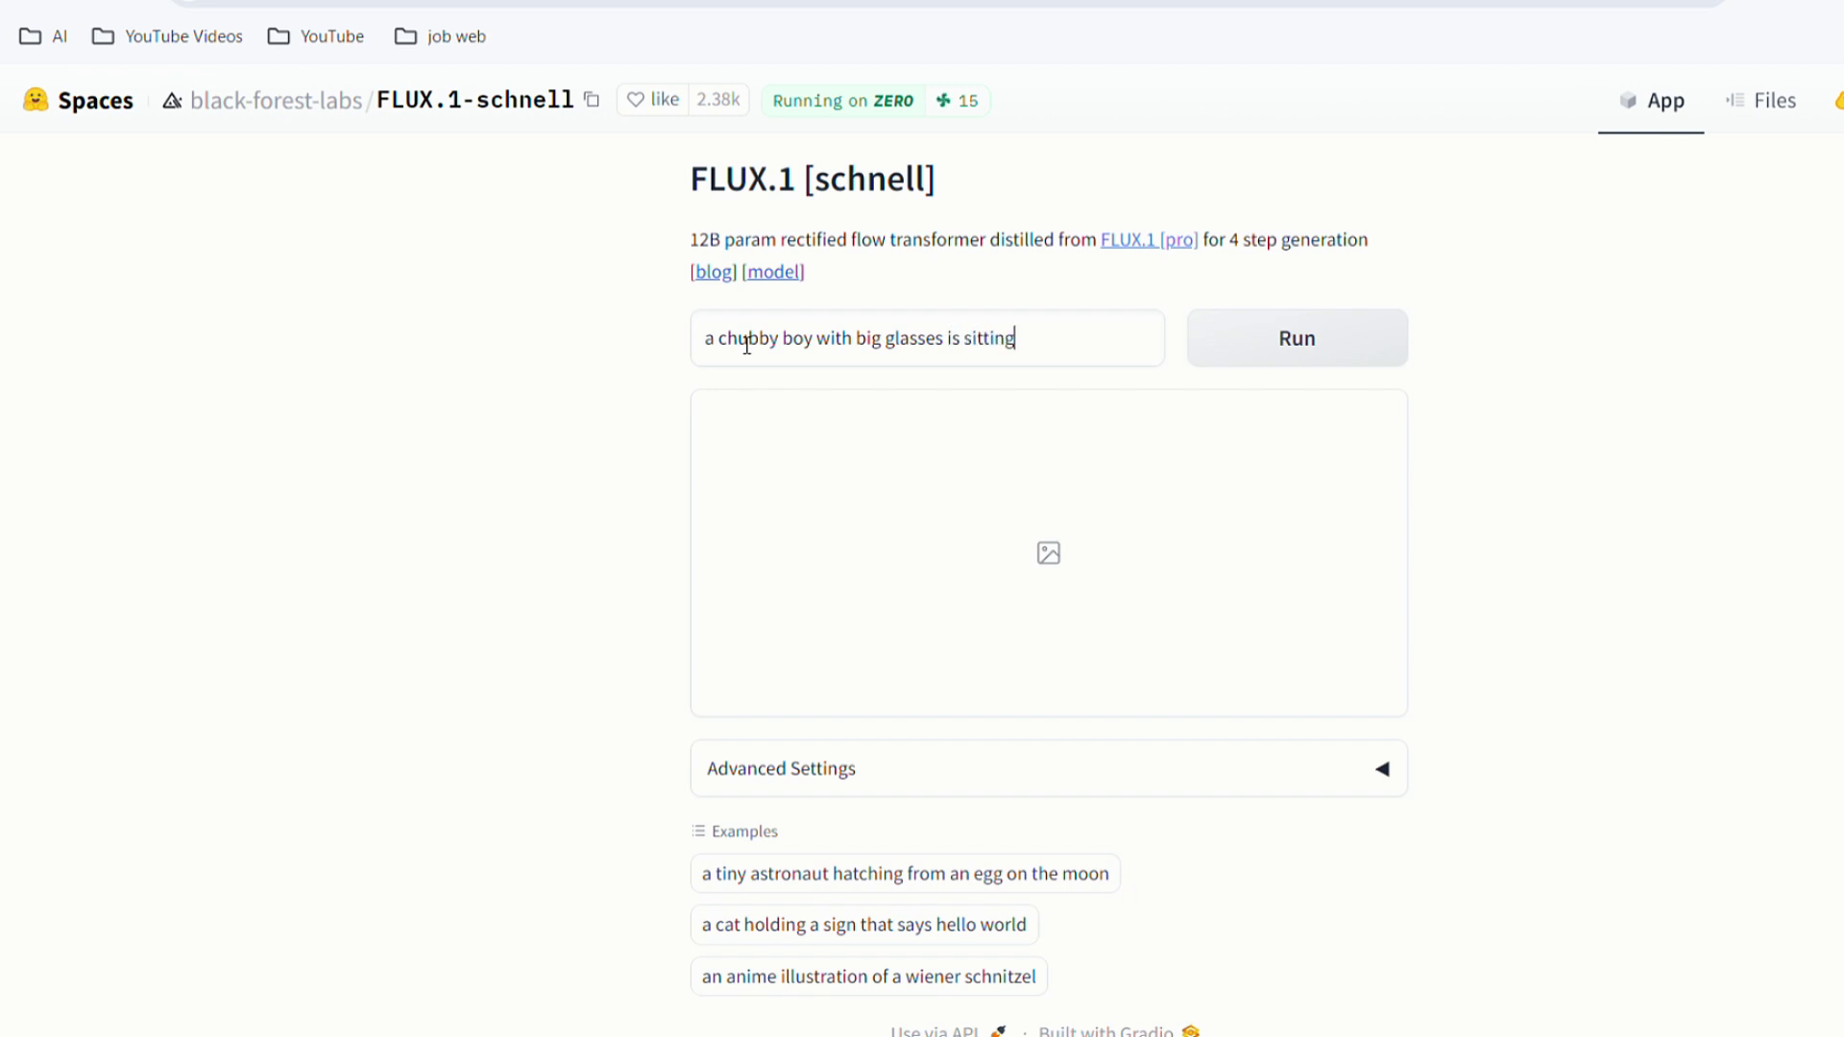
text( on the florr, eating chip)
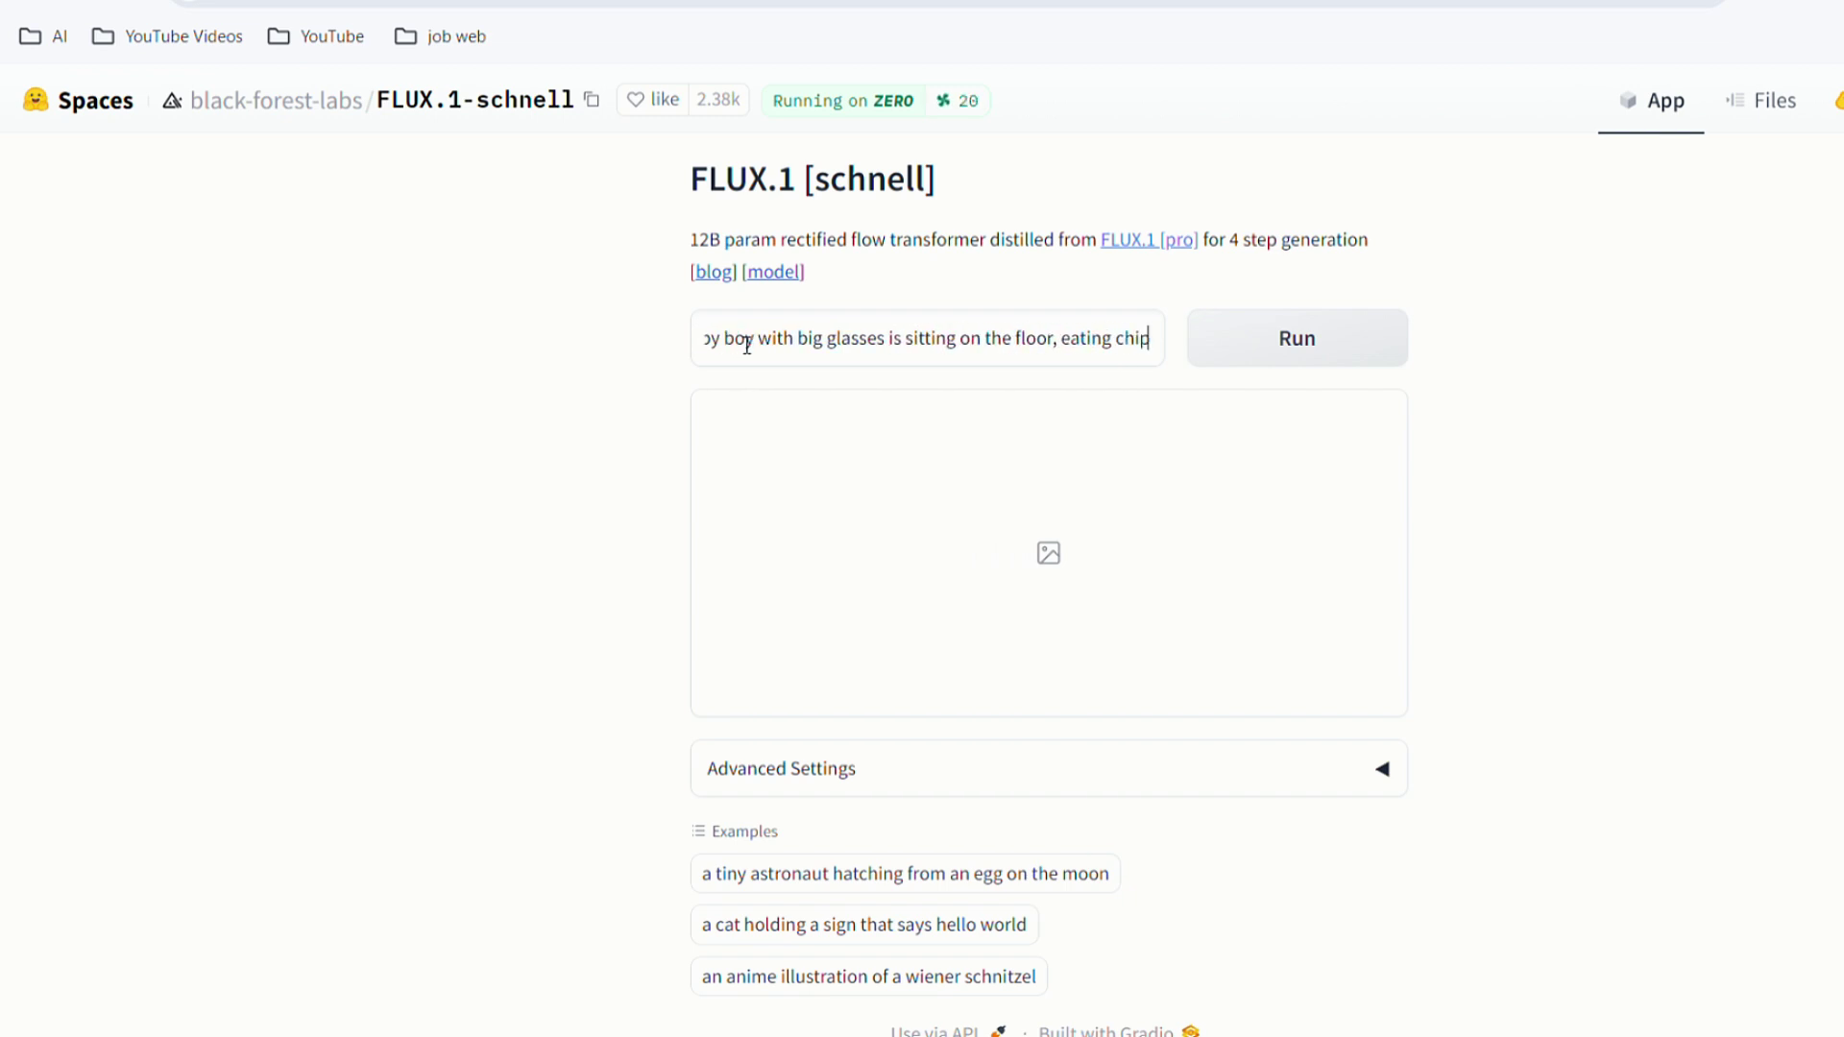
text(s from a bag labeled 'Lays')
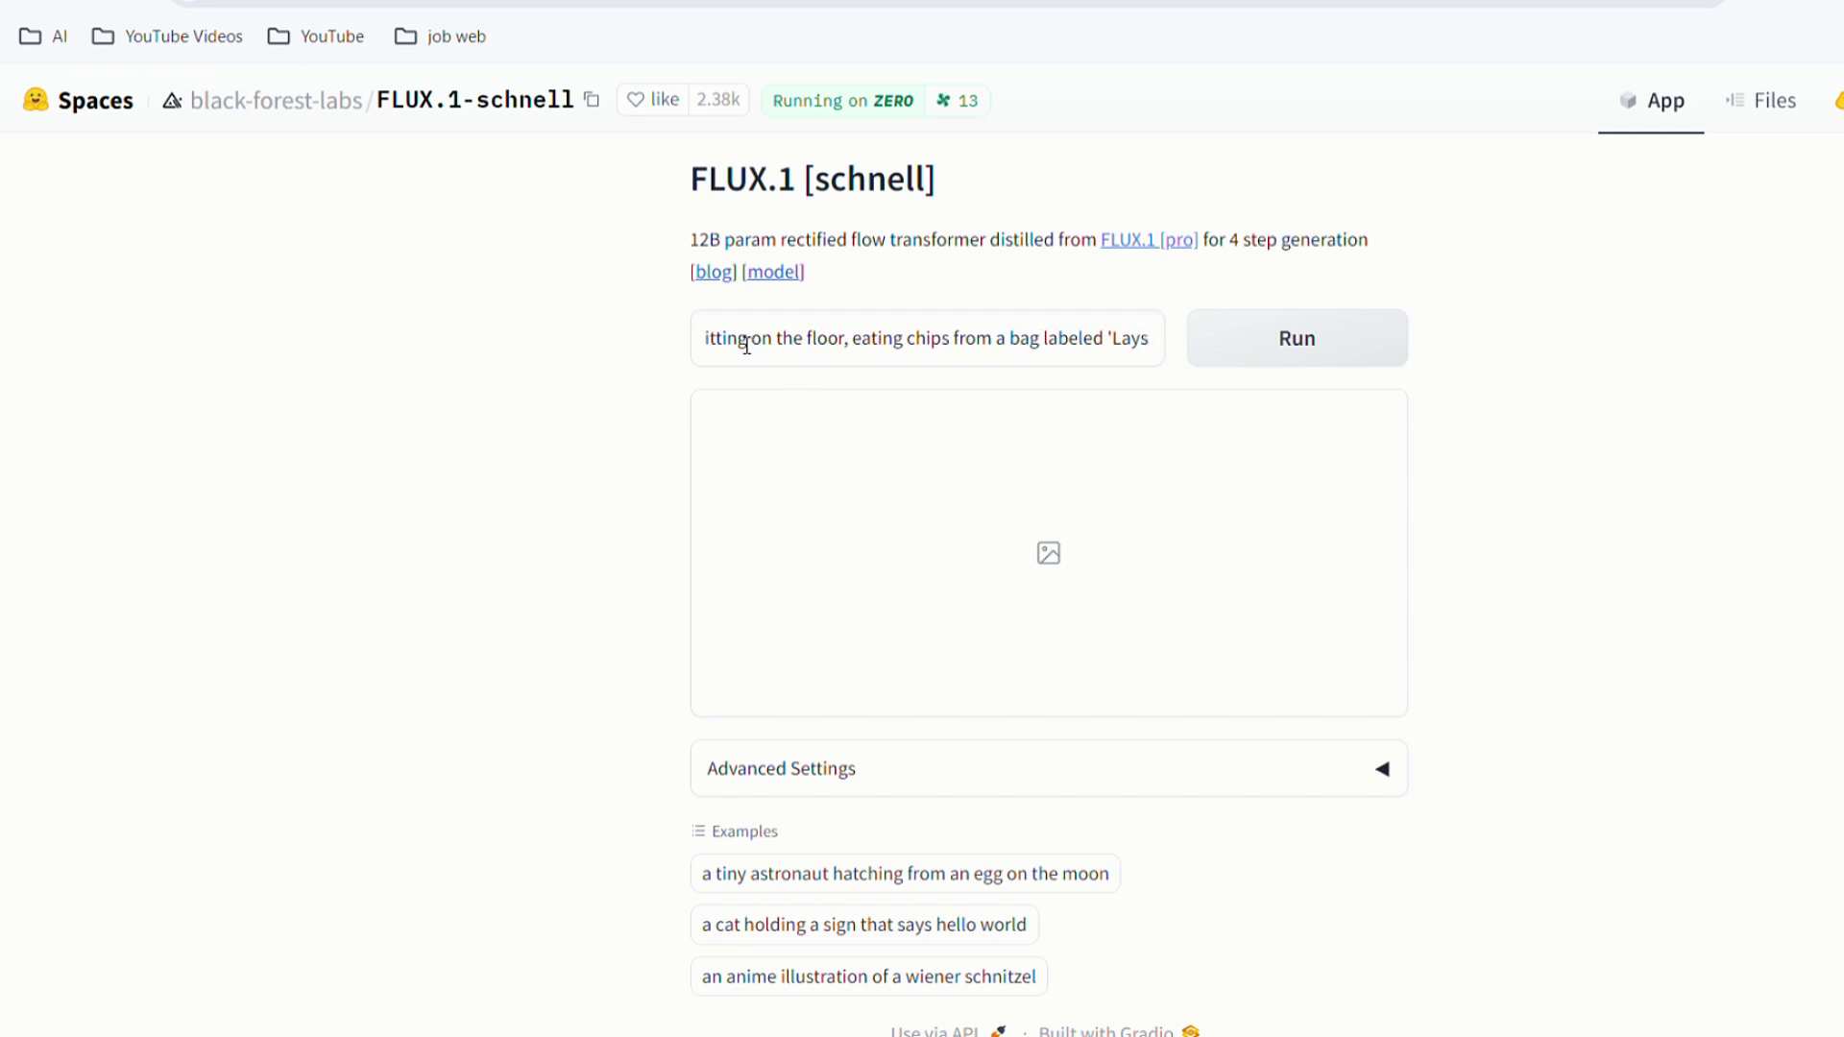
click(1325, 362)
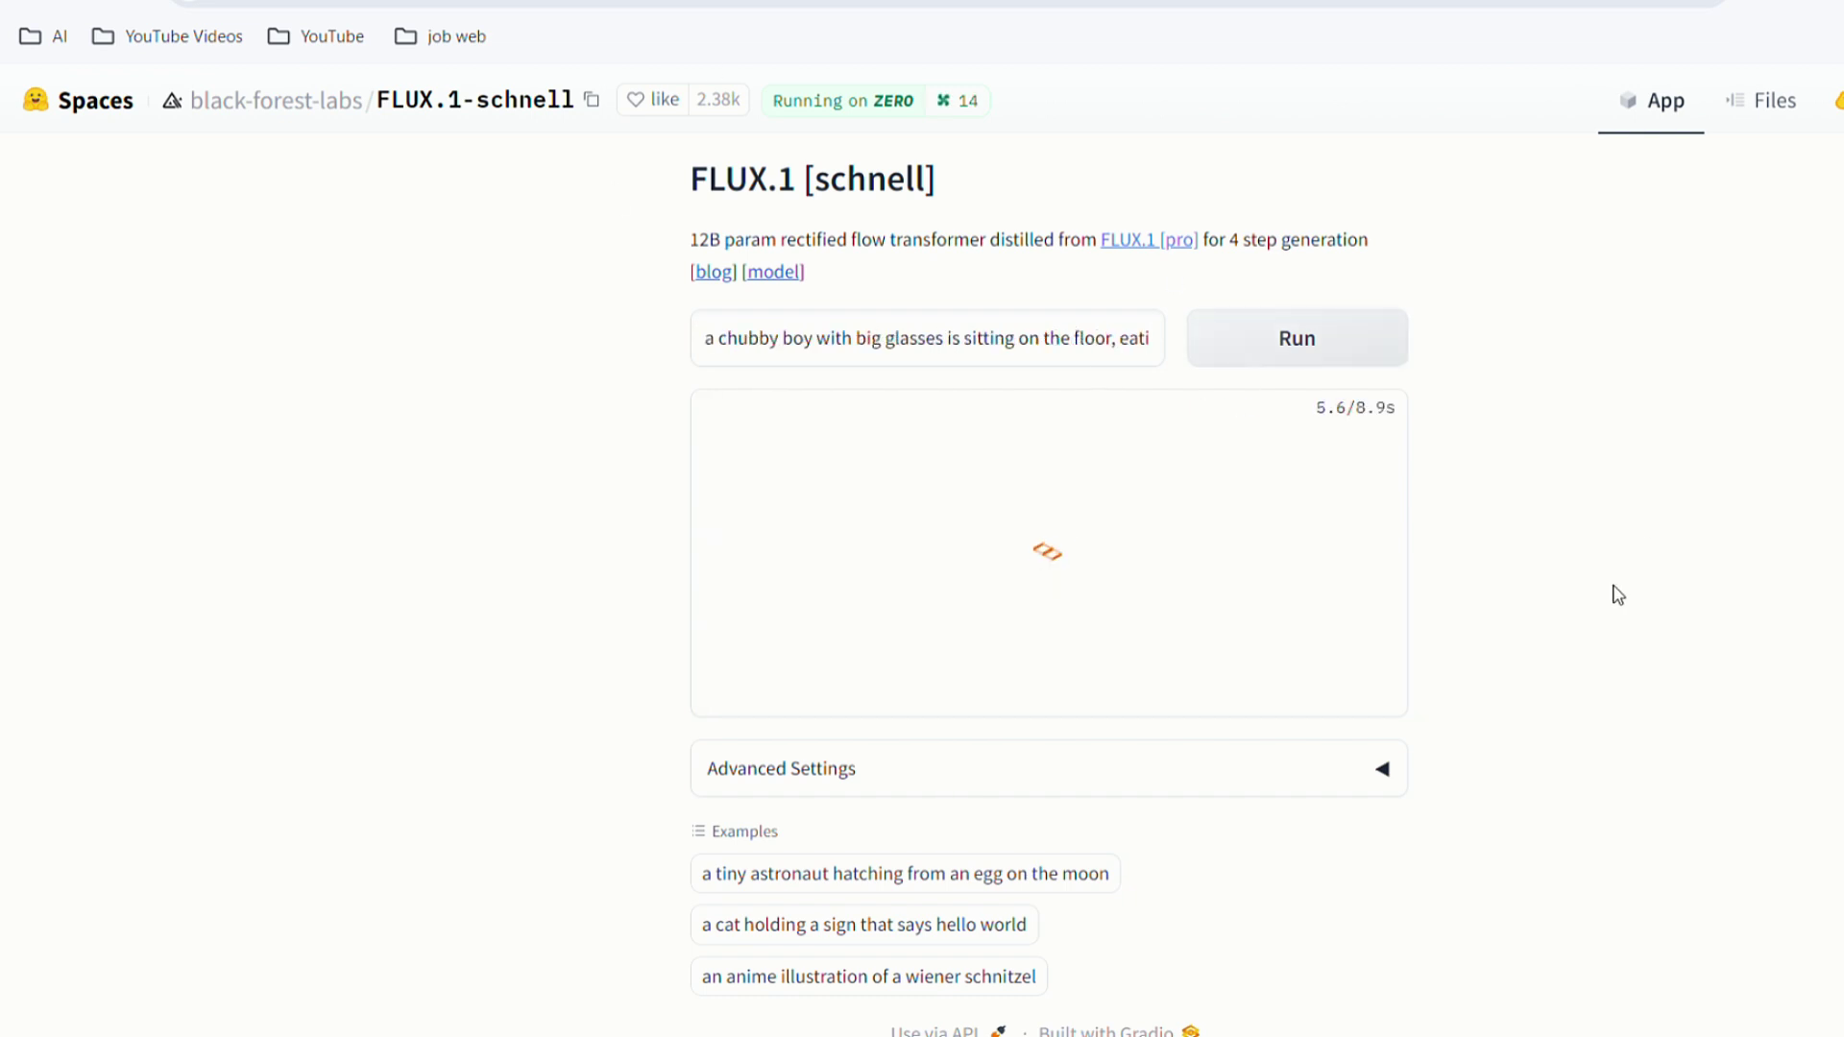
scroll(1584, 605, down, 1)
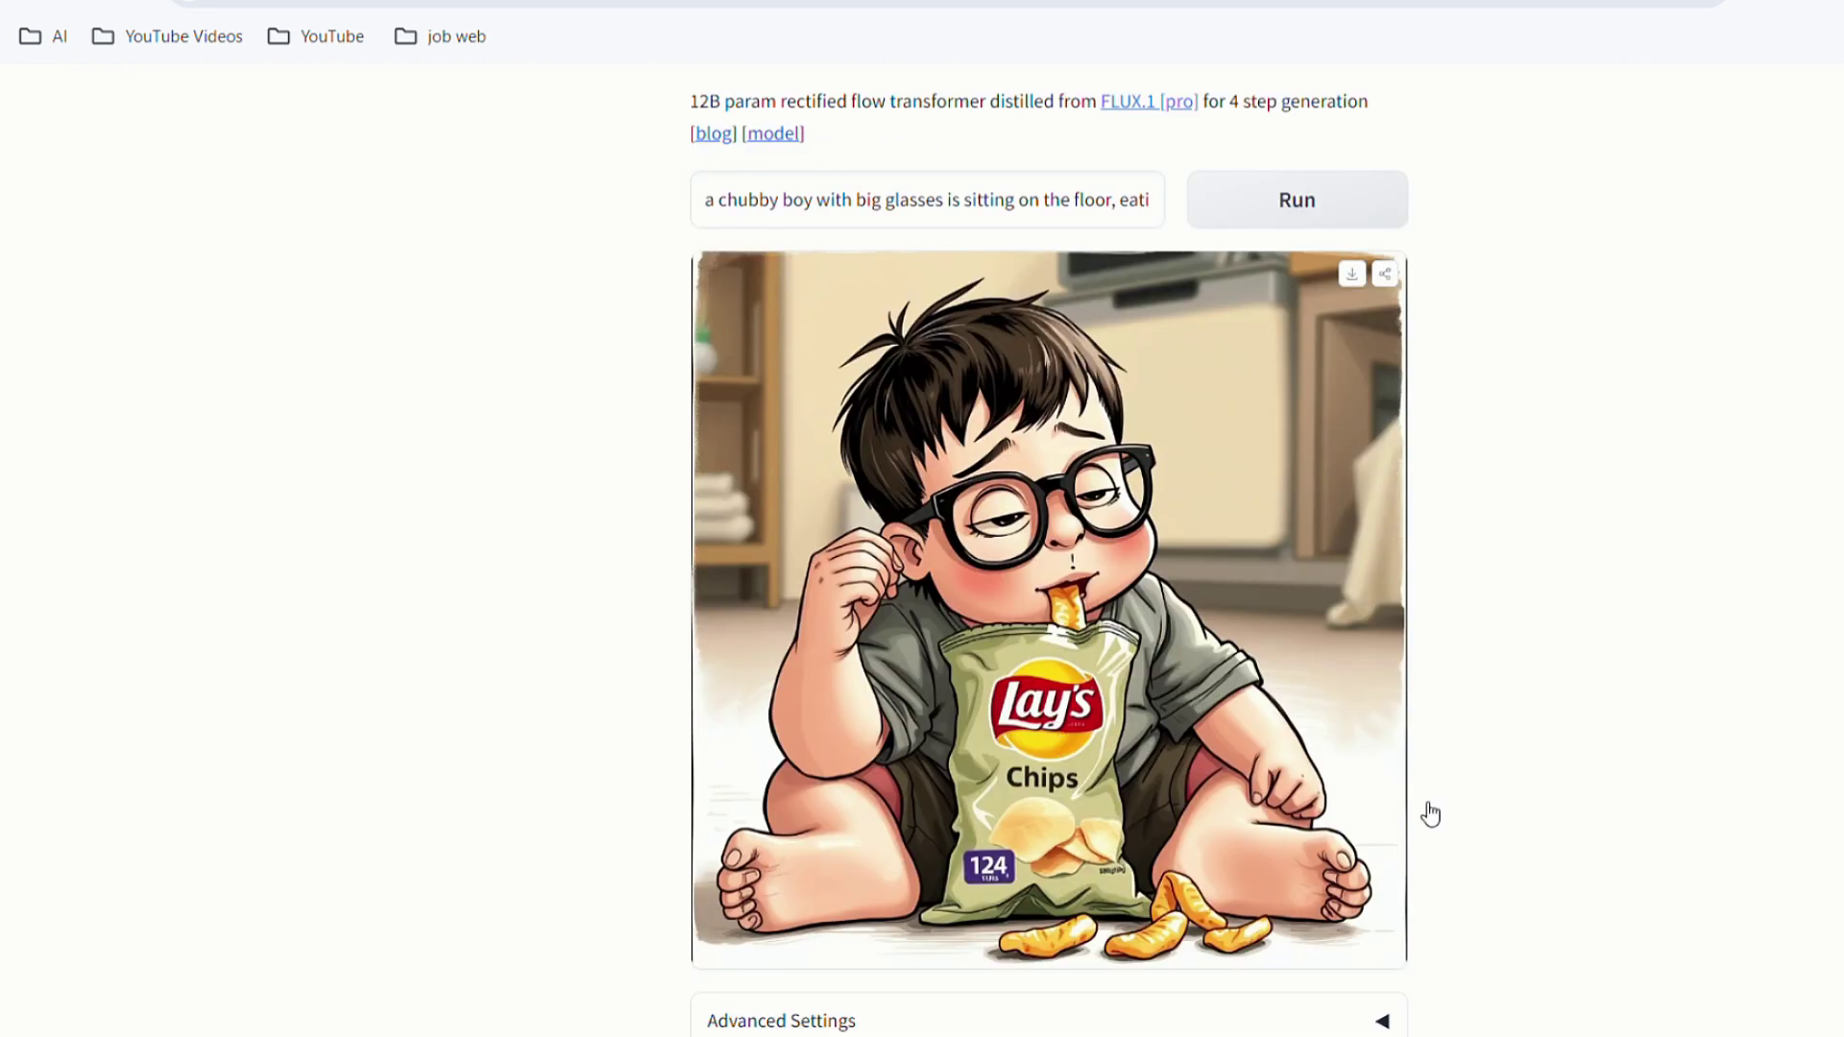
Step: Expand the advanced settings of FLUX.1 [schnell] and examine the seed, image size and inference step options
scroll(1805, 815, down, 2)
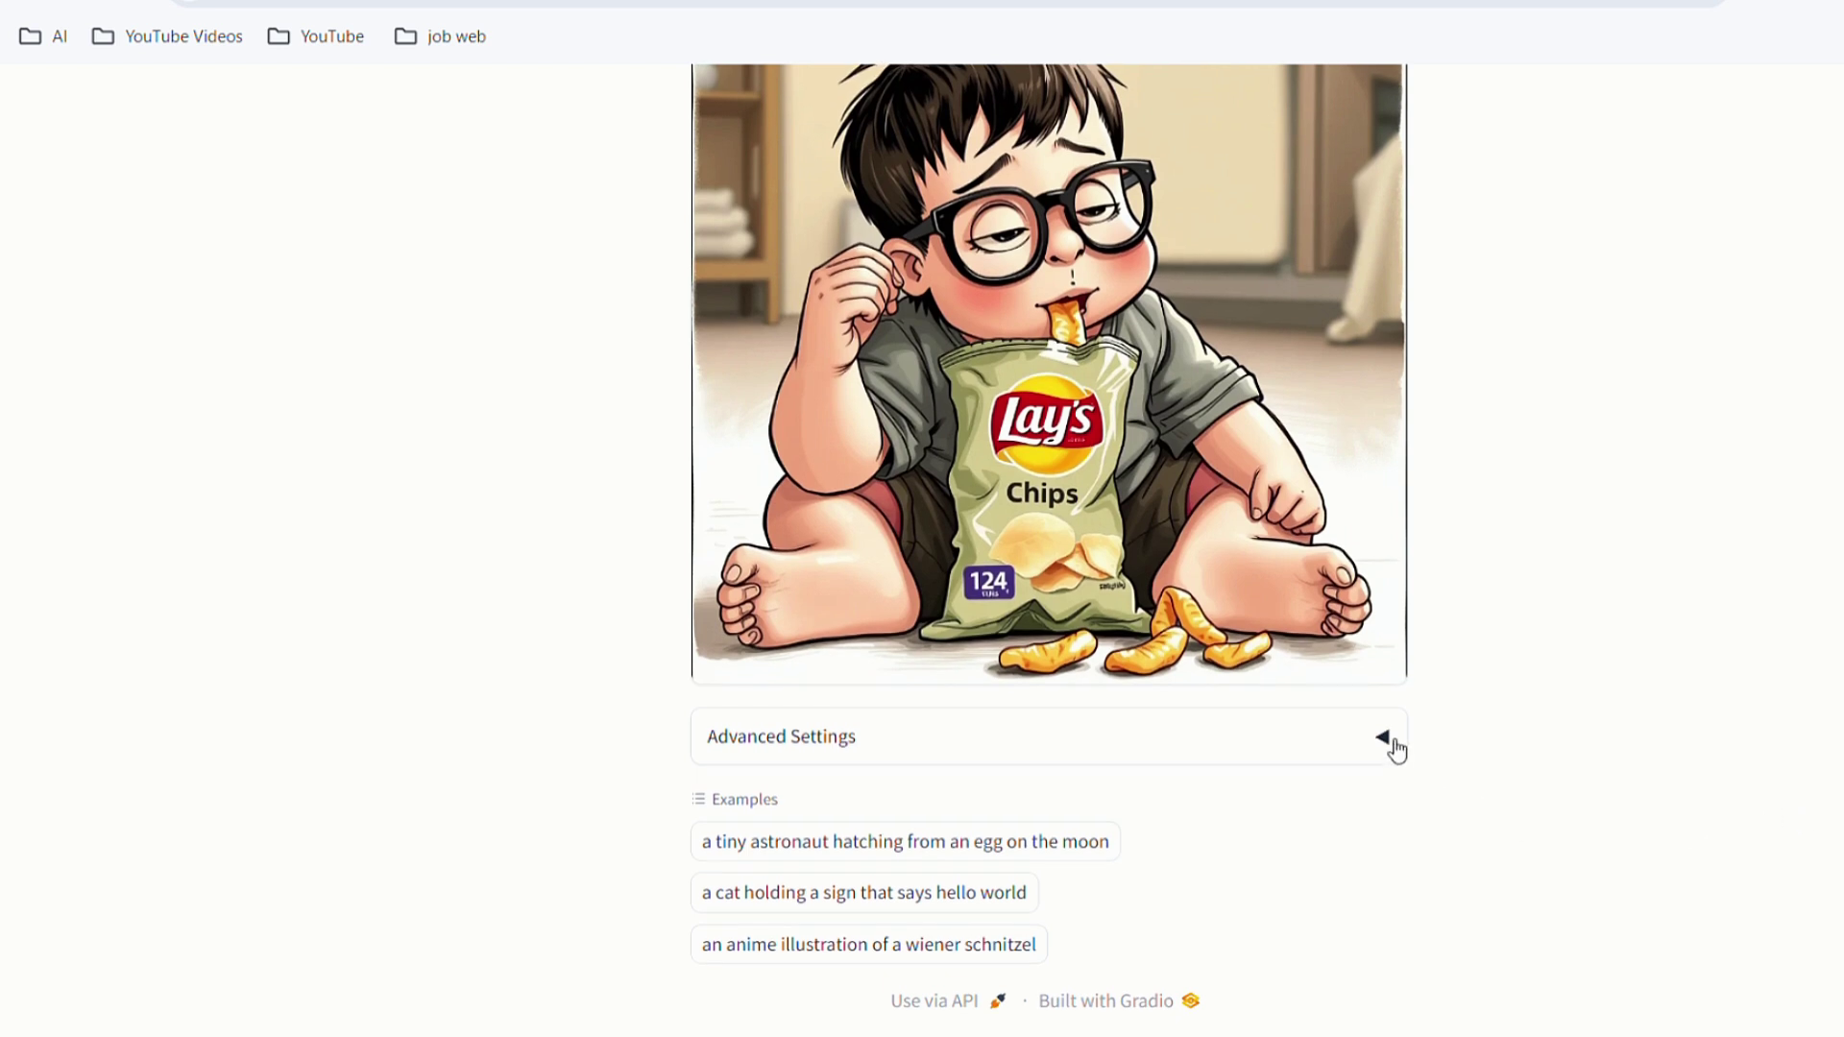
click(1389, 746)
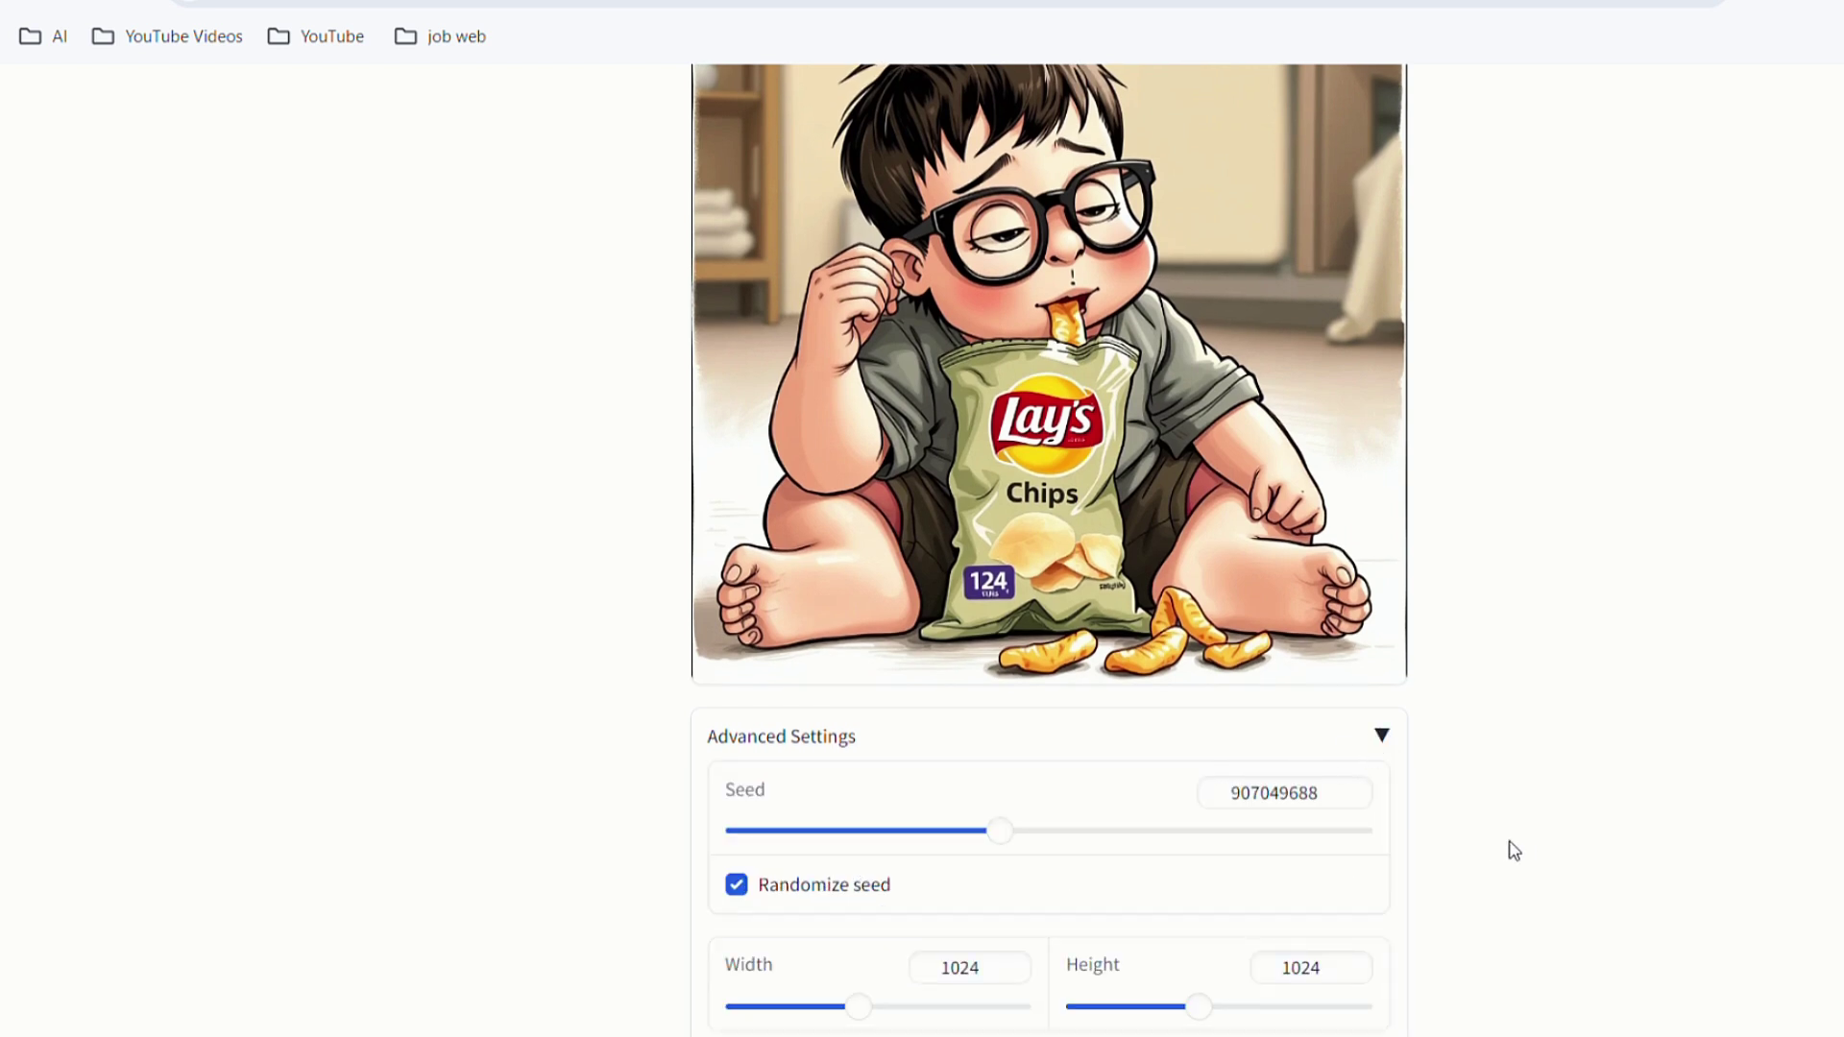
scroll(1511, 848, down, 3)
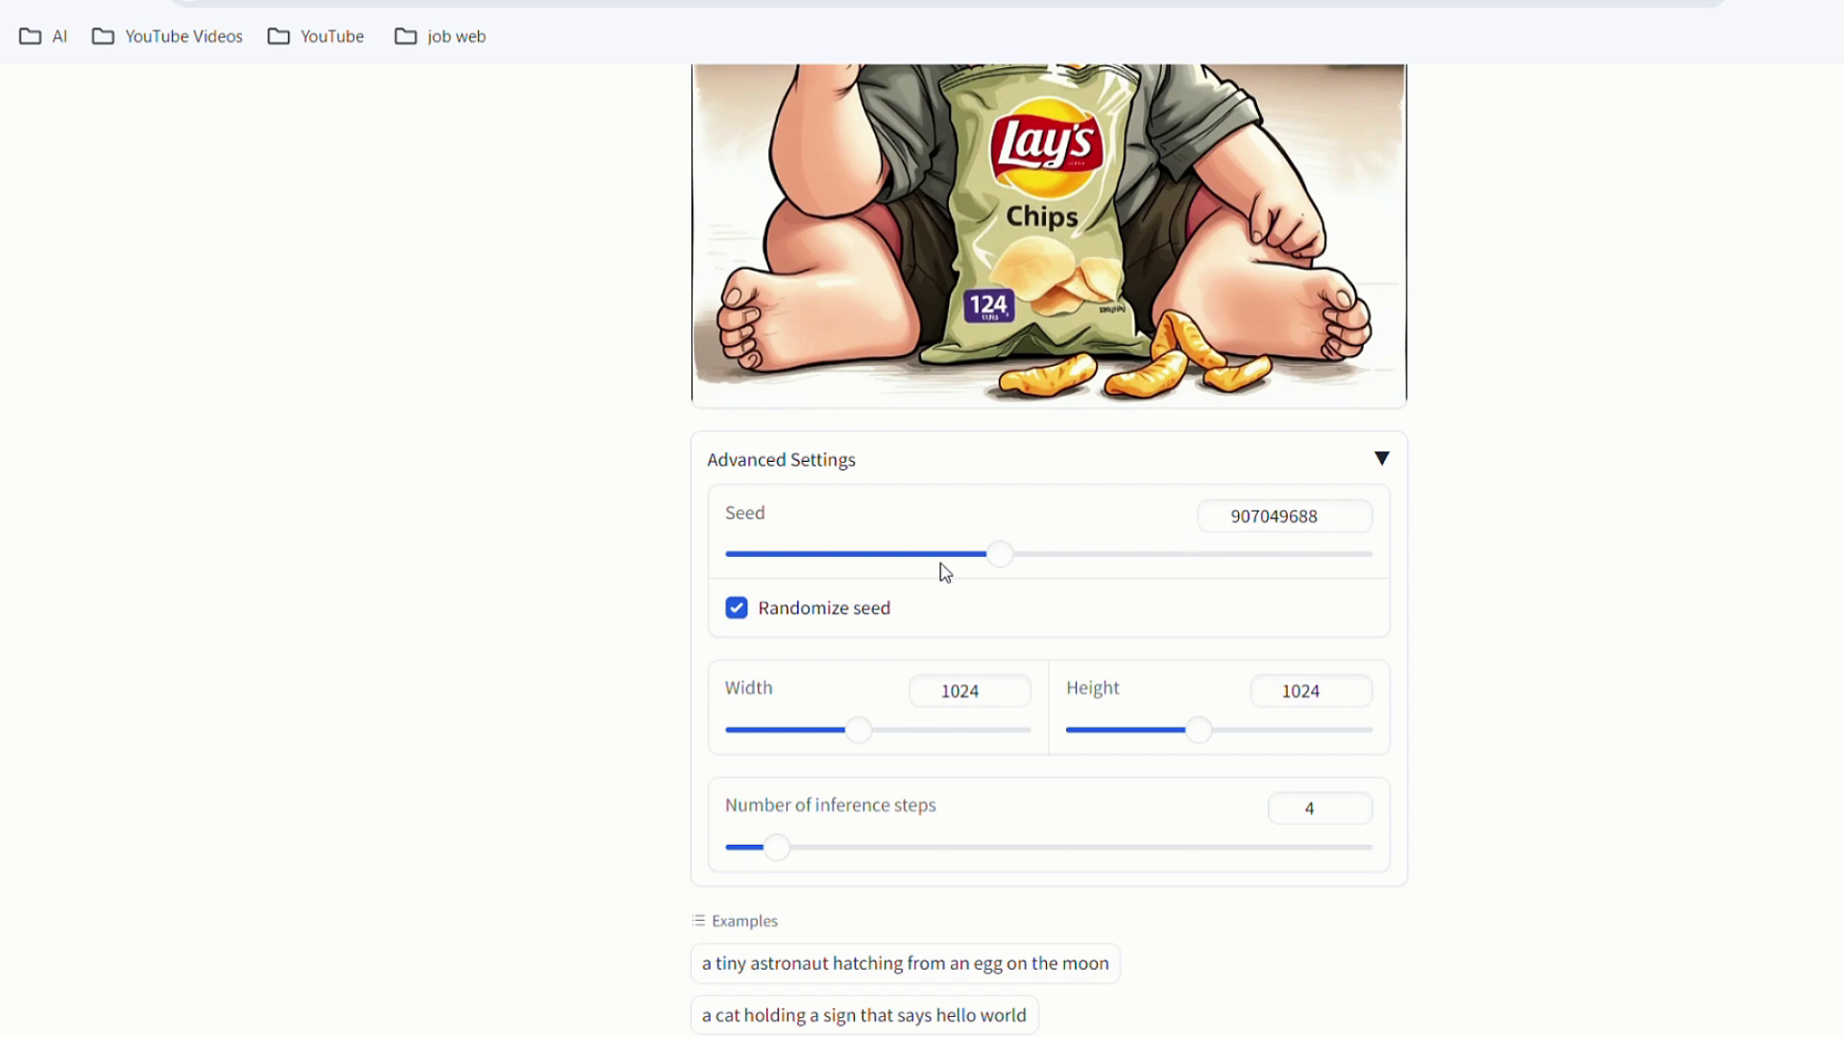
scroll(960, 631, down, 1)
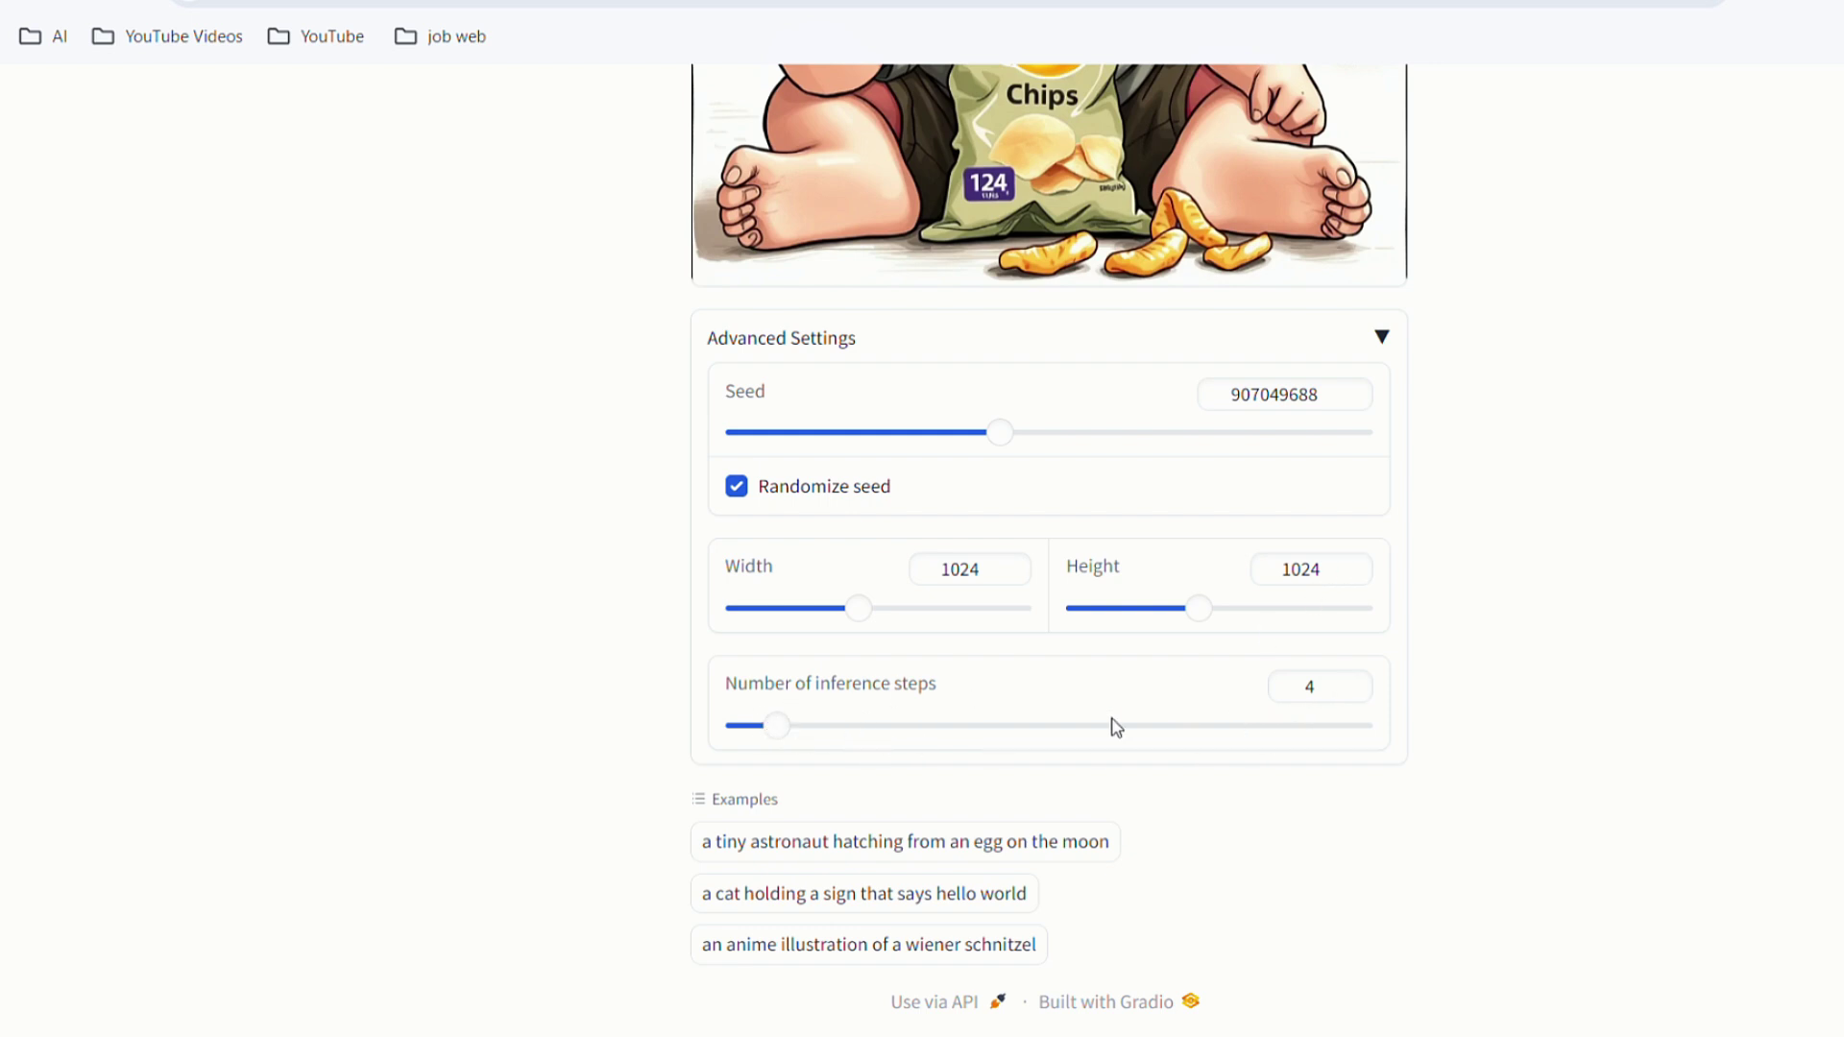
scroll(999, 726, up, 5)
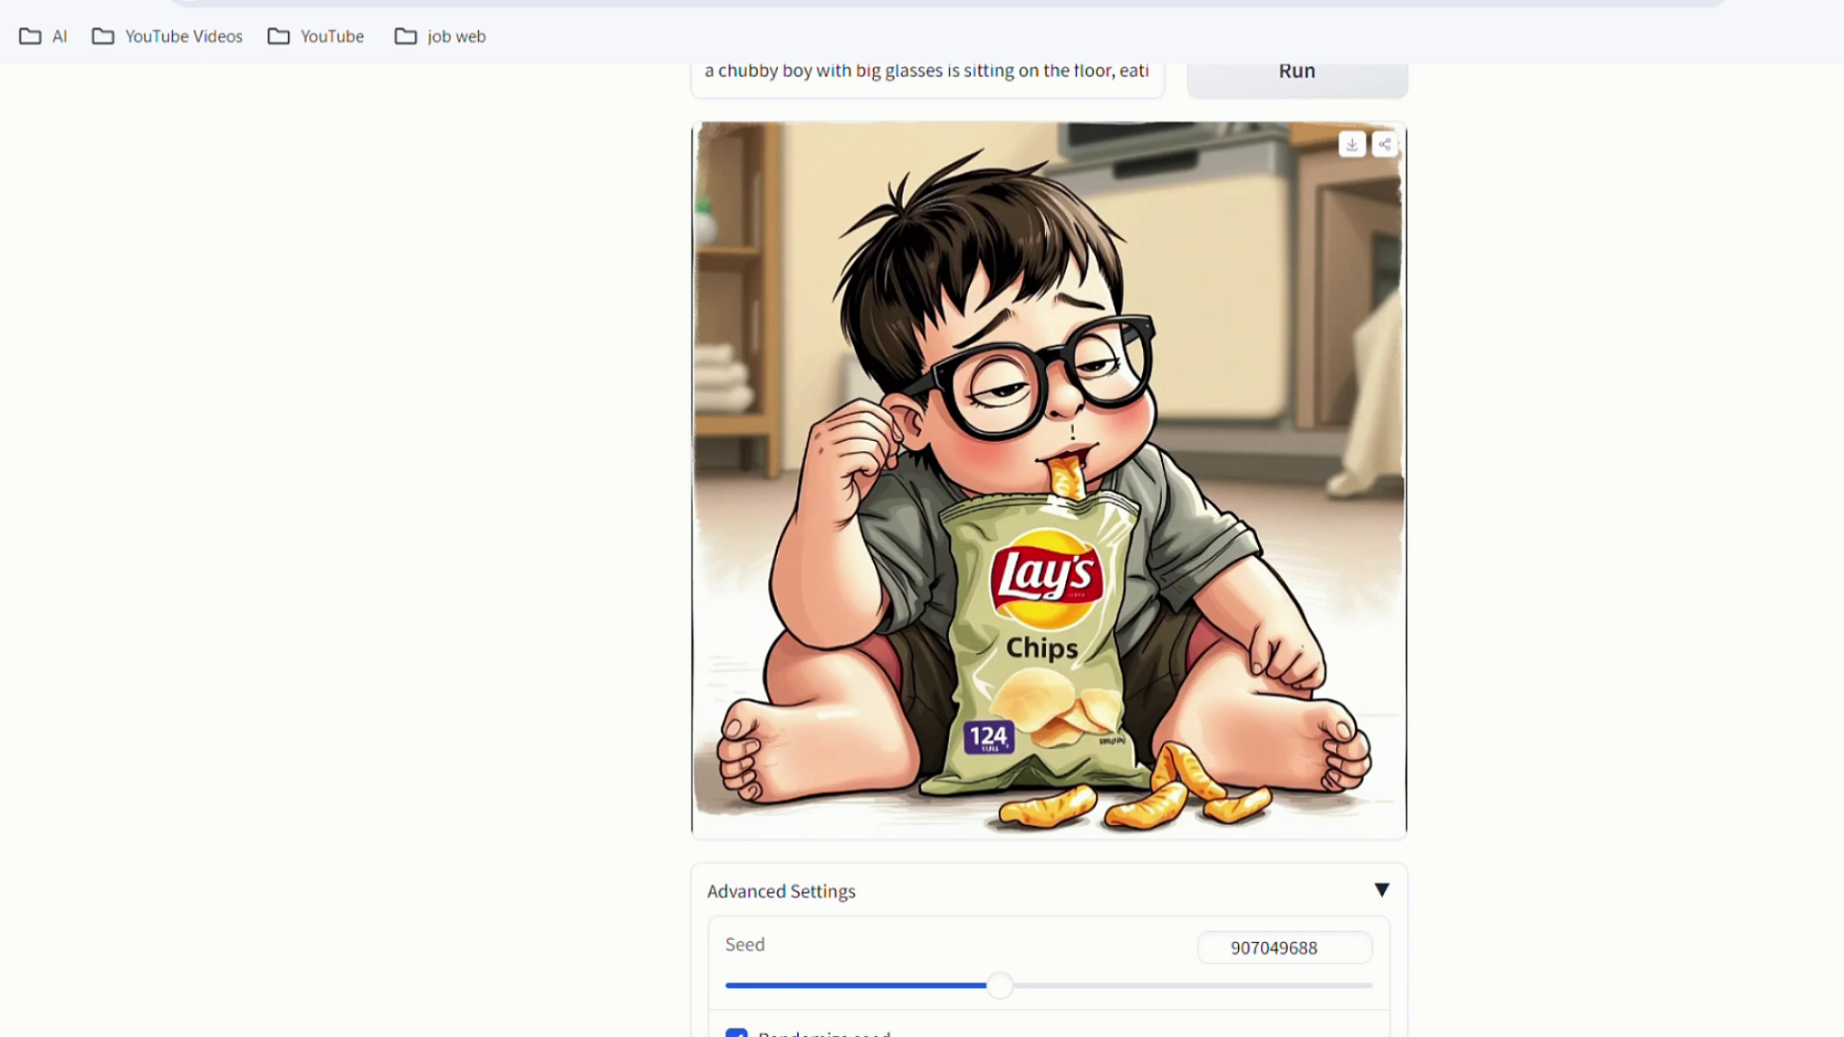
scroll(1535, 326, up, 1)
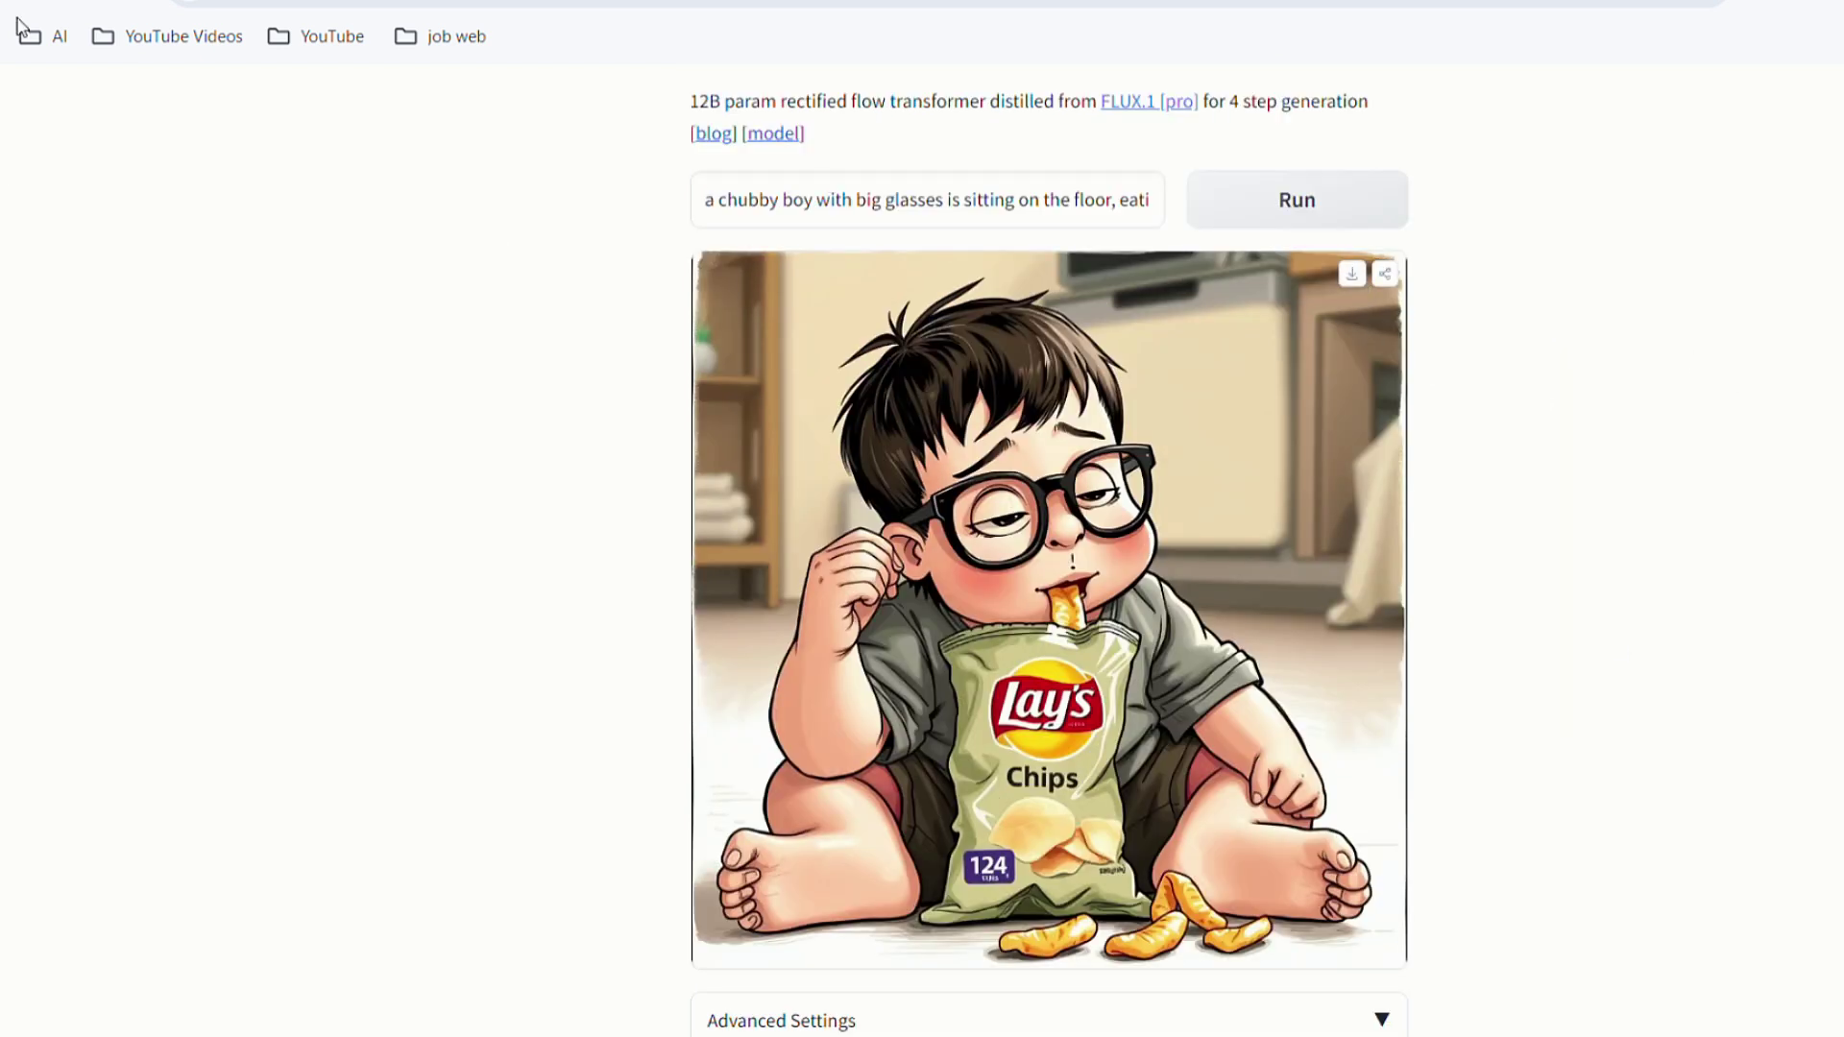
Step: Copy the full chubby boy prompt, open the FLUX.1 [dev] space from the Black Forest Labs page and paste it as the prompt
drag(711, 215, 1431, 226)
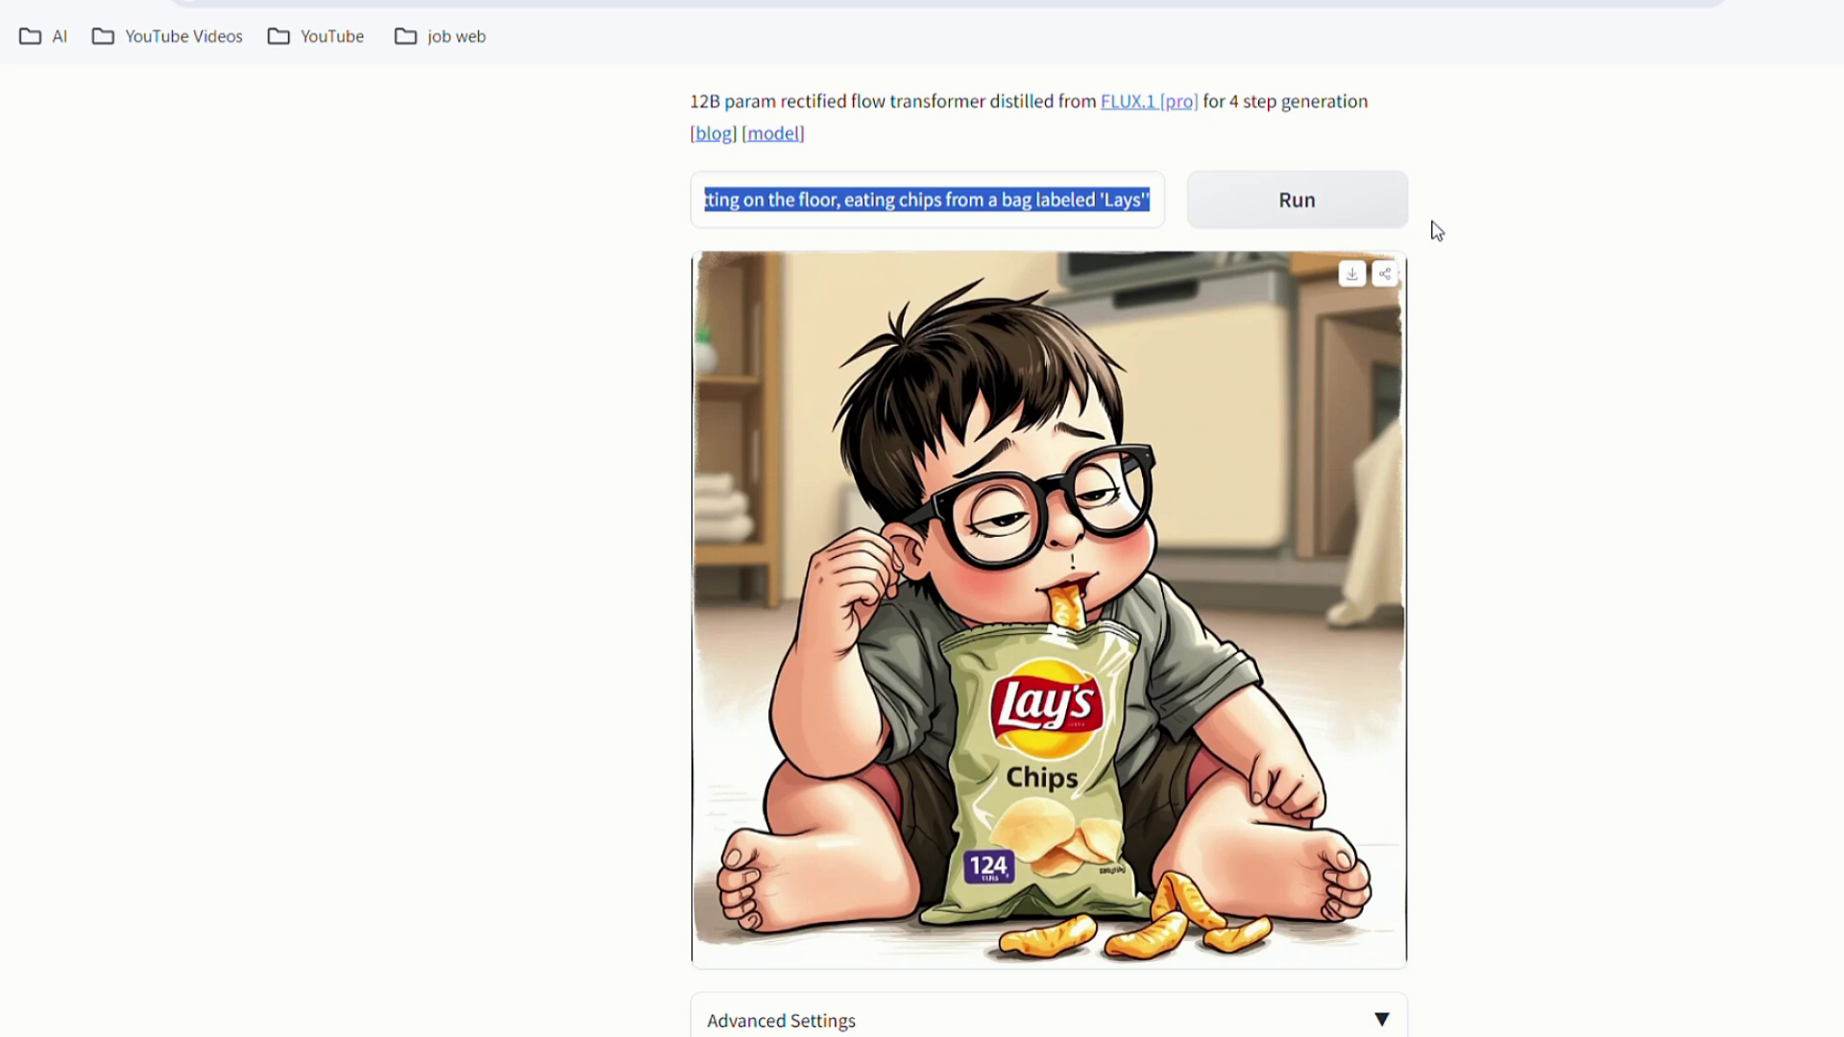
click(1136, 218)
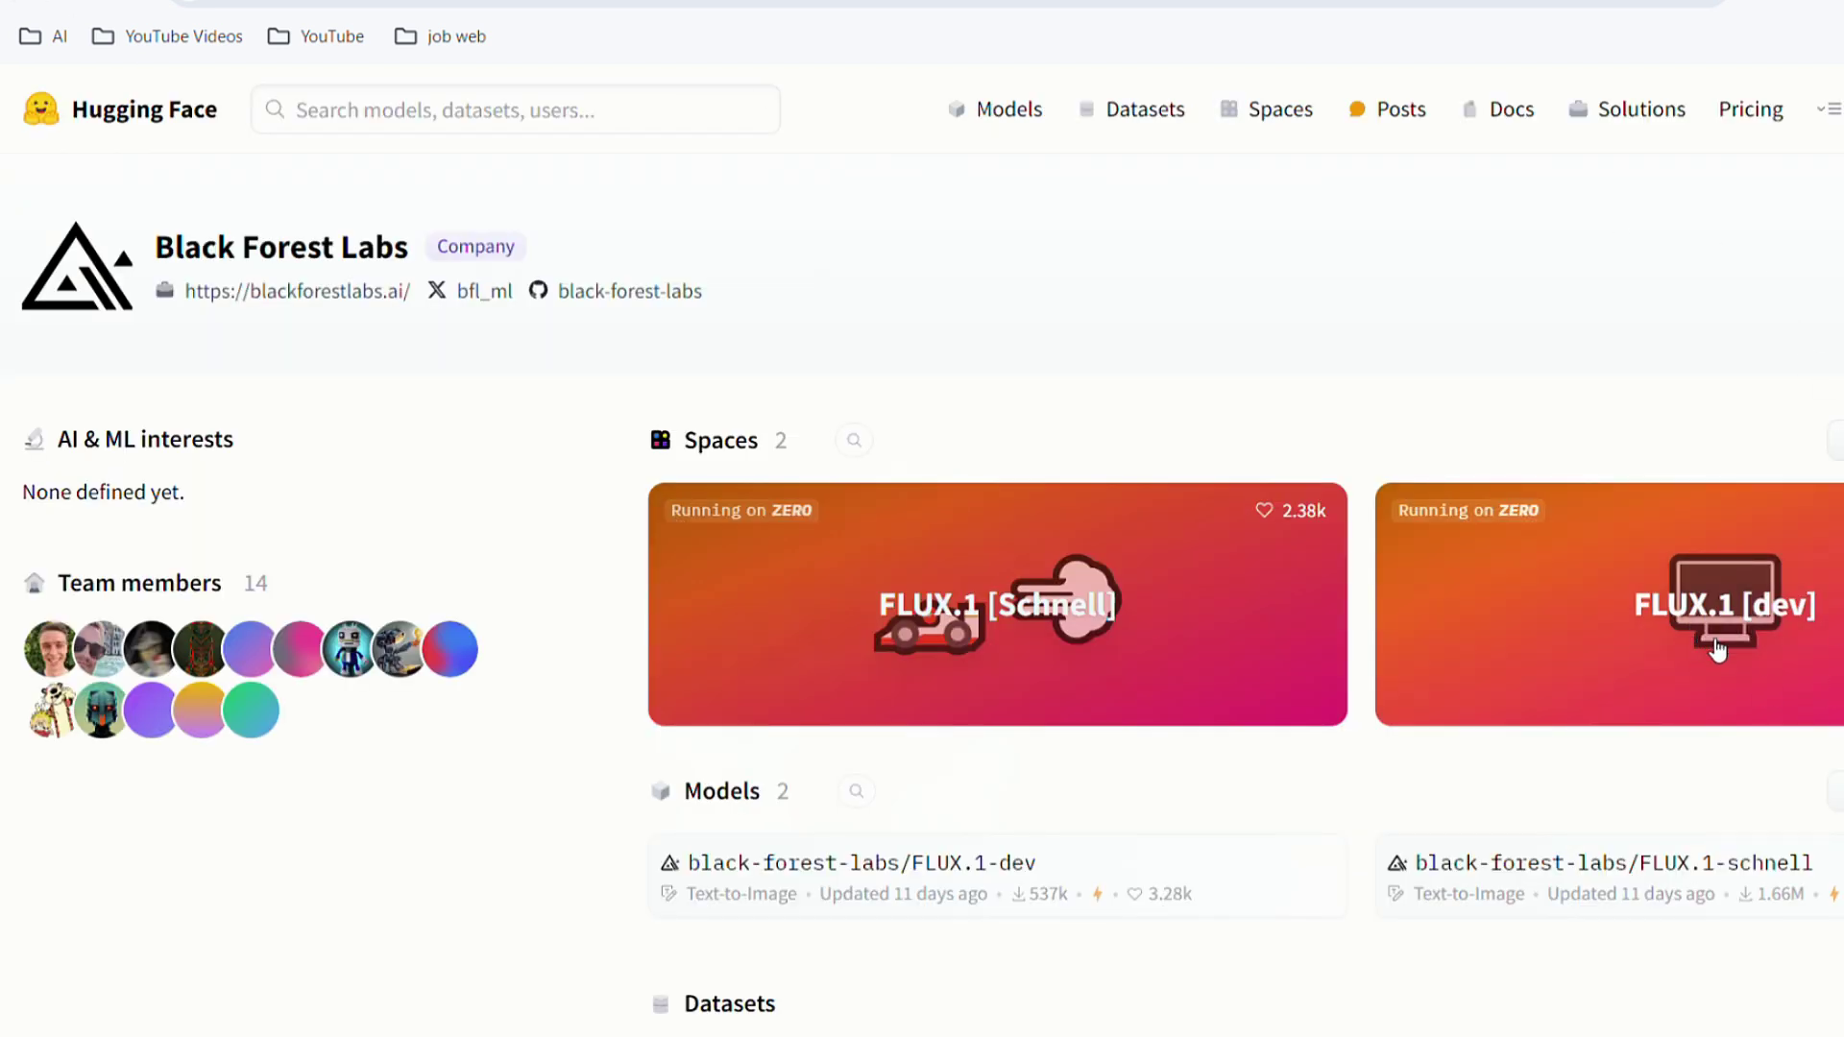
click(1719, 643)
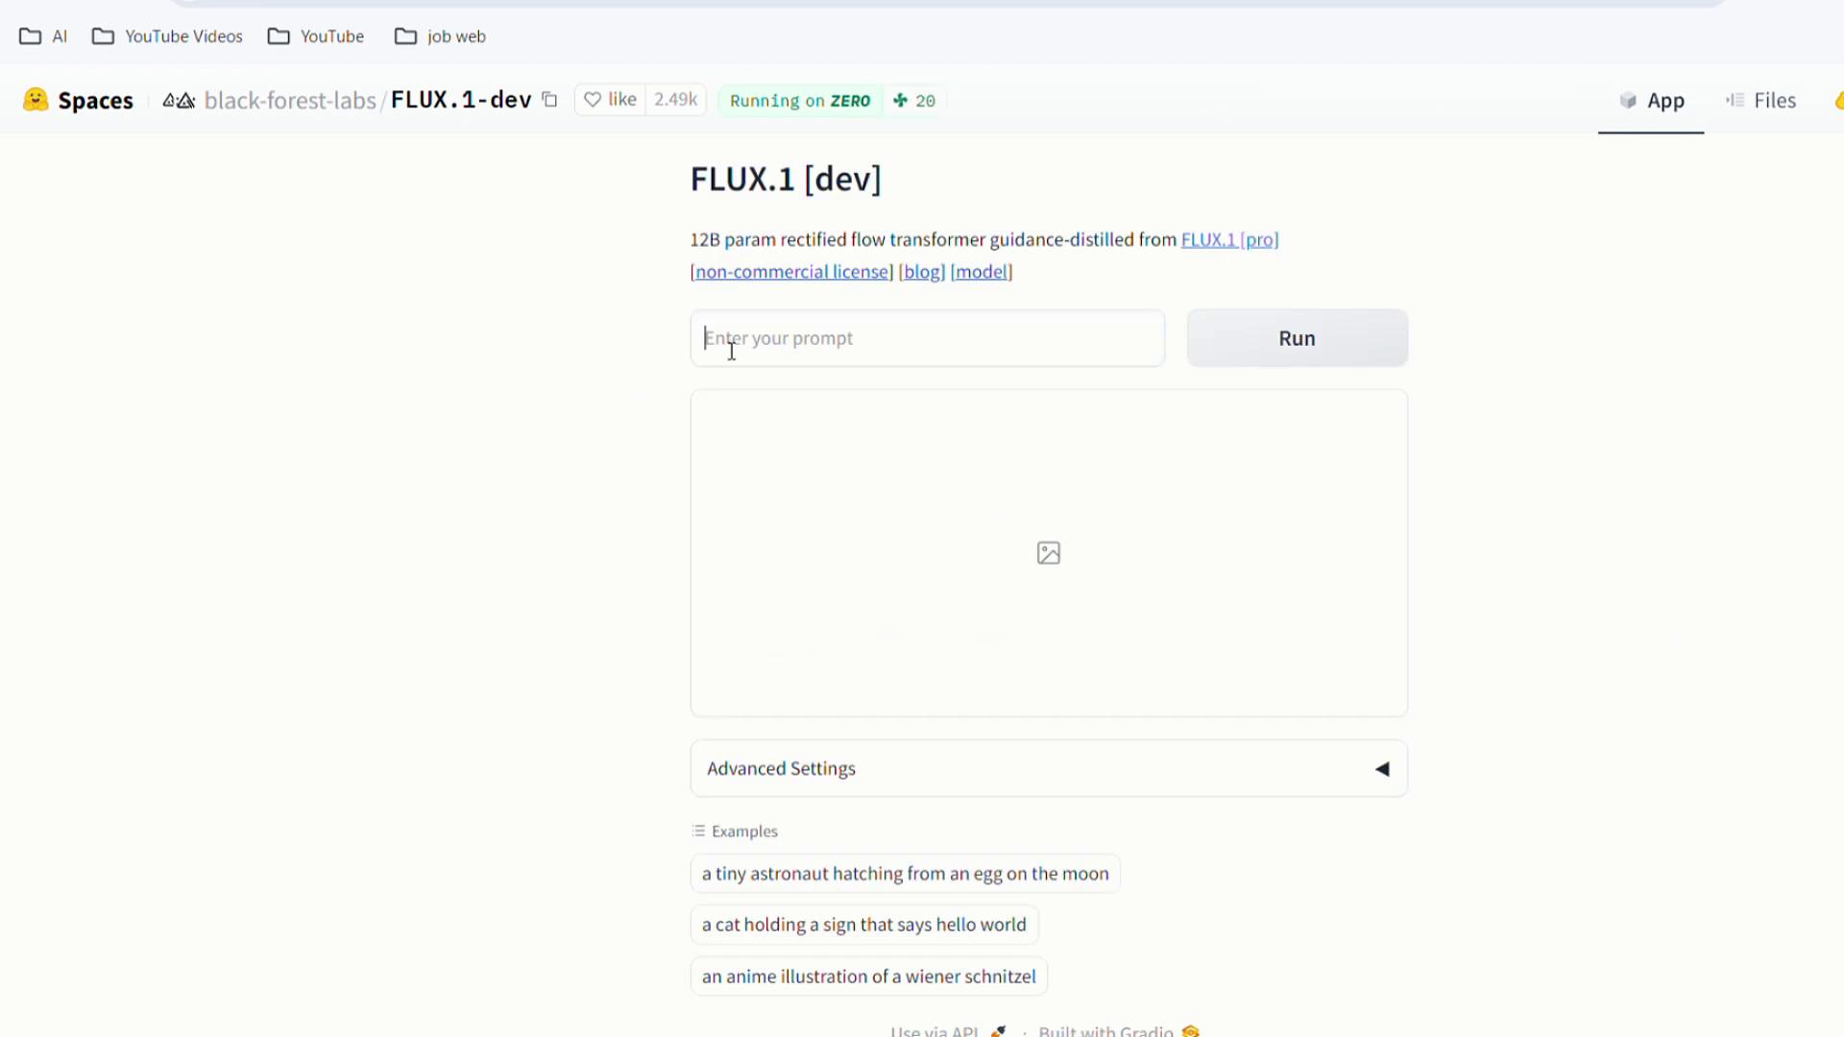
key(ctrl+v)
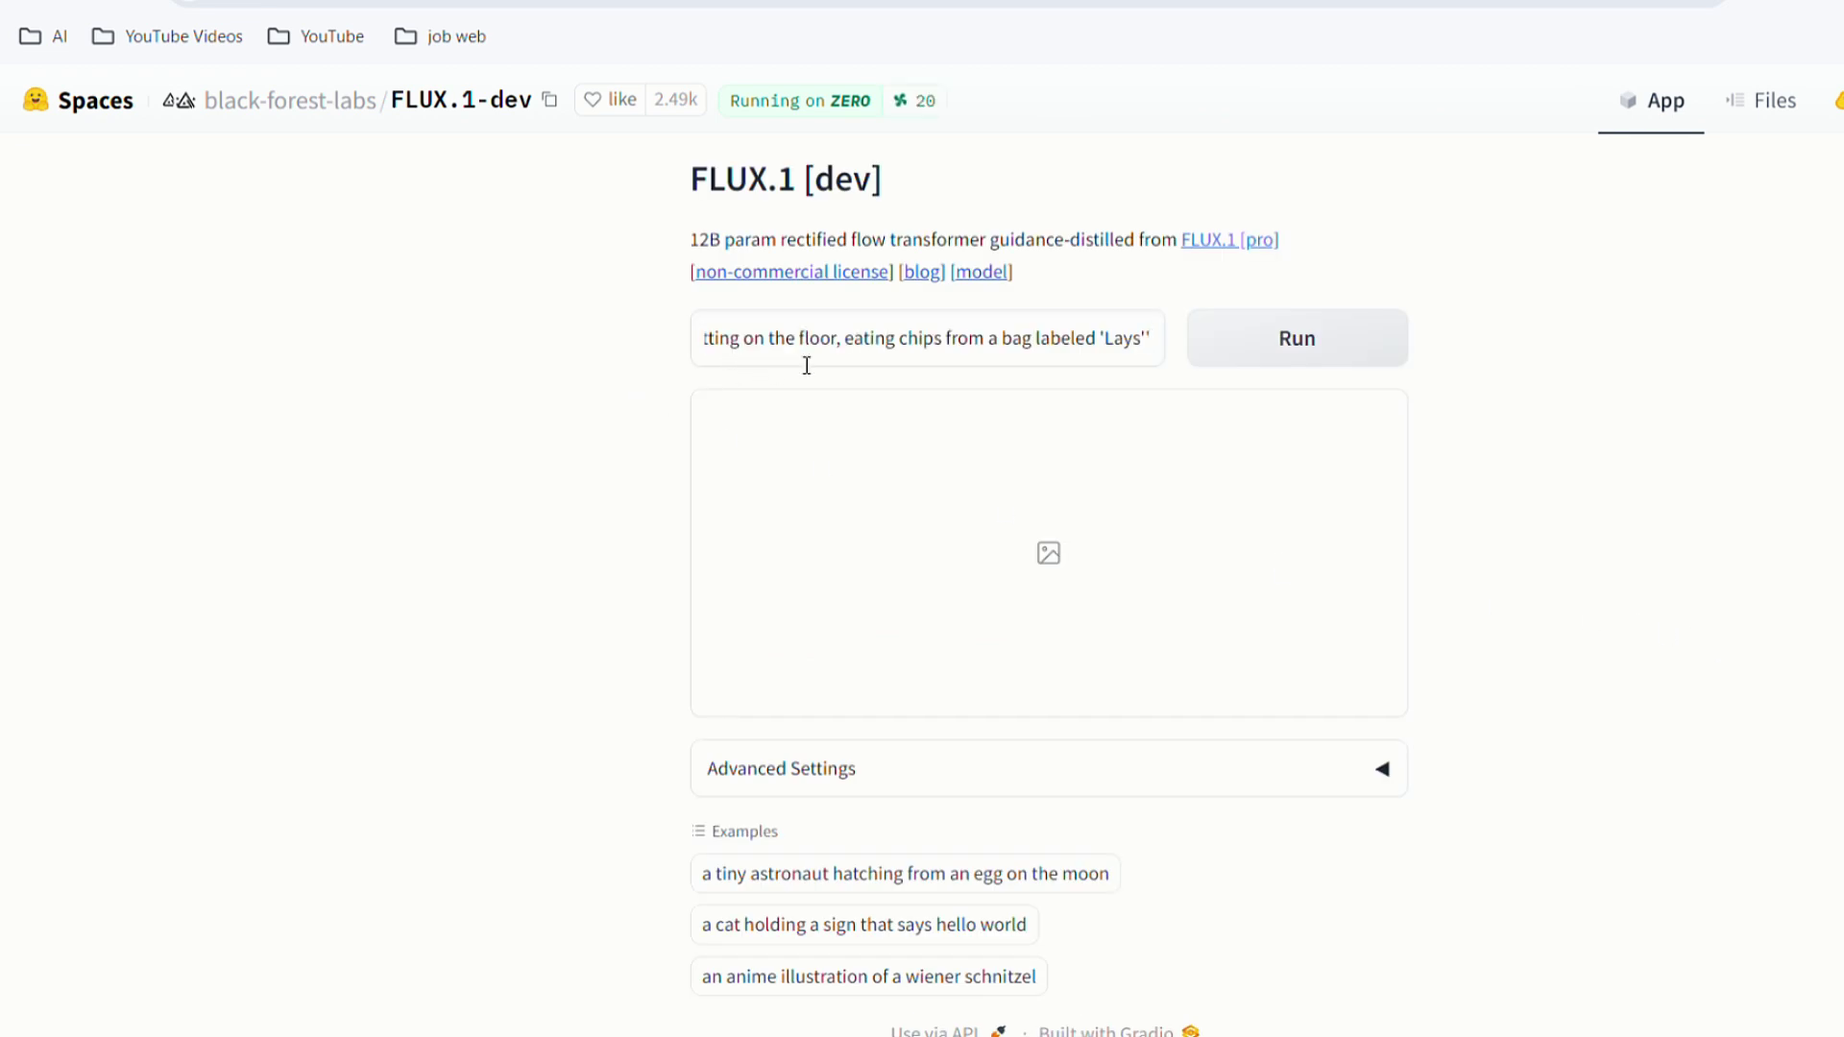
Step: Expand and review the advanced settings of FLUX.1 [dev] and generate the image from the pasted prompt
click(1381, 768)
scroll(1563, 733, down, 5)
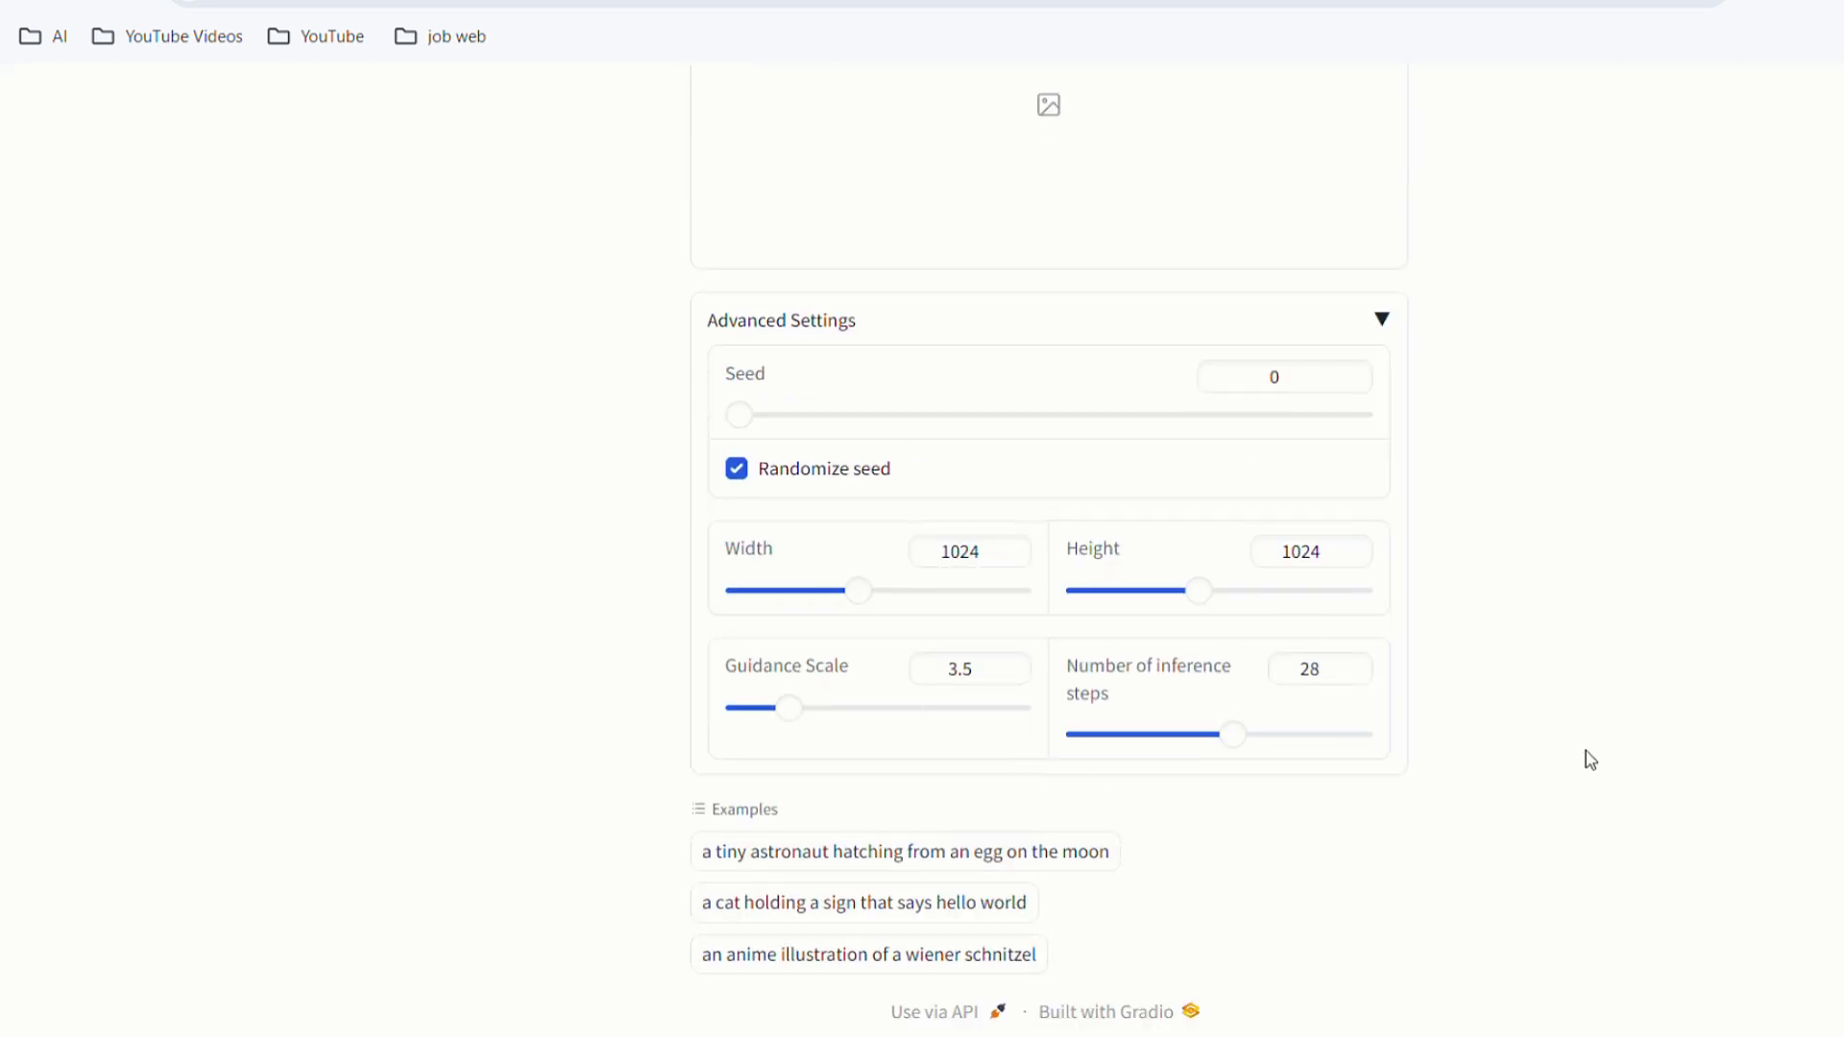
scroll(1588, 758, up, 2)
scroll(1588, 758, up, 3)
scroll(1588, 758, down, 3)
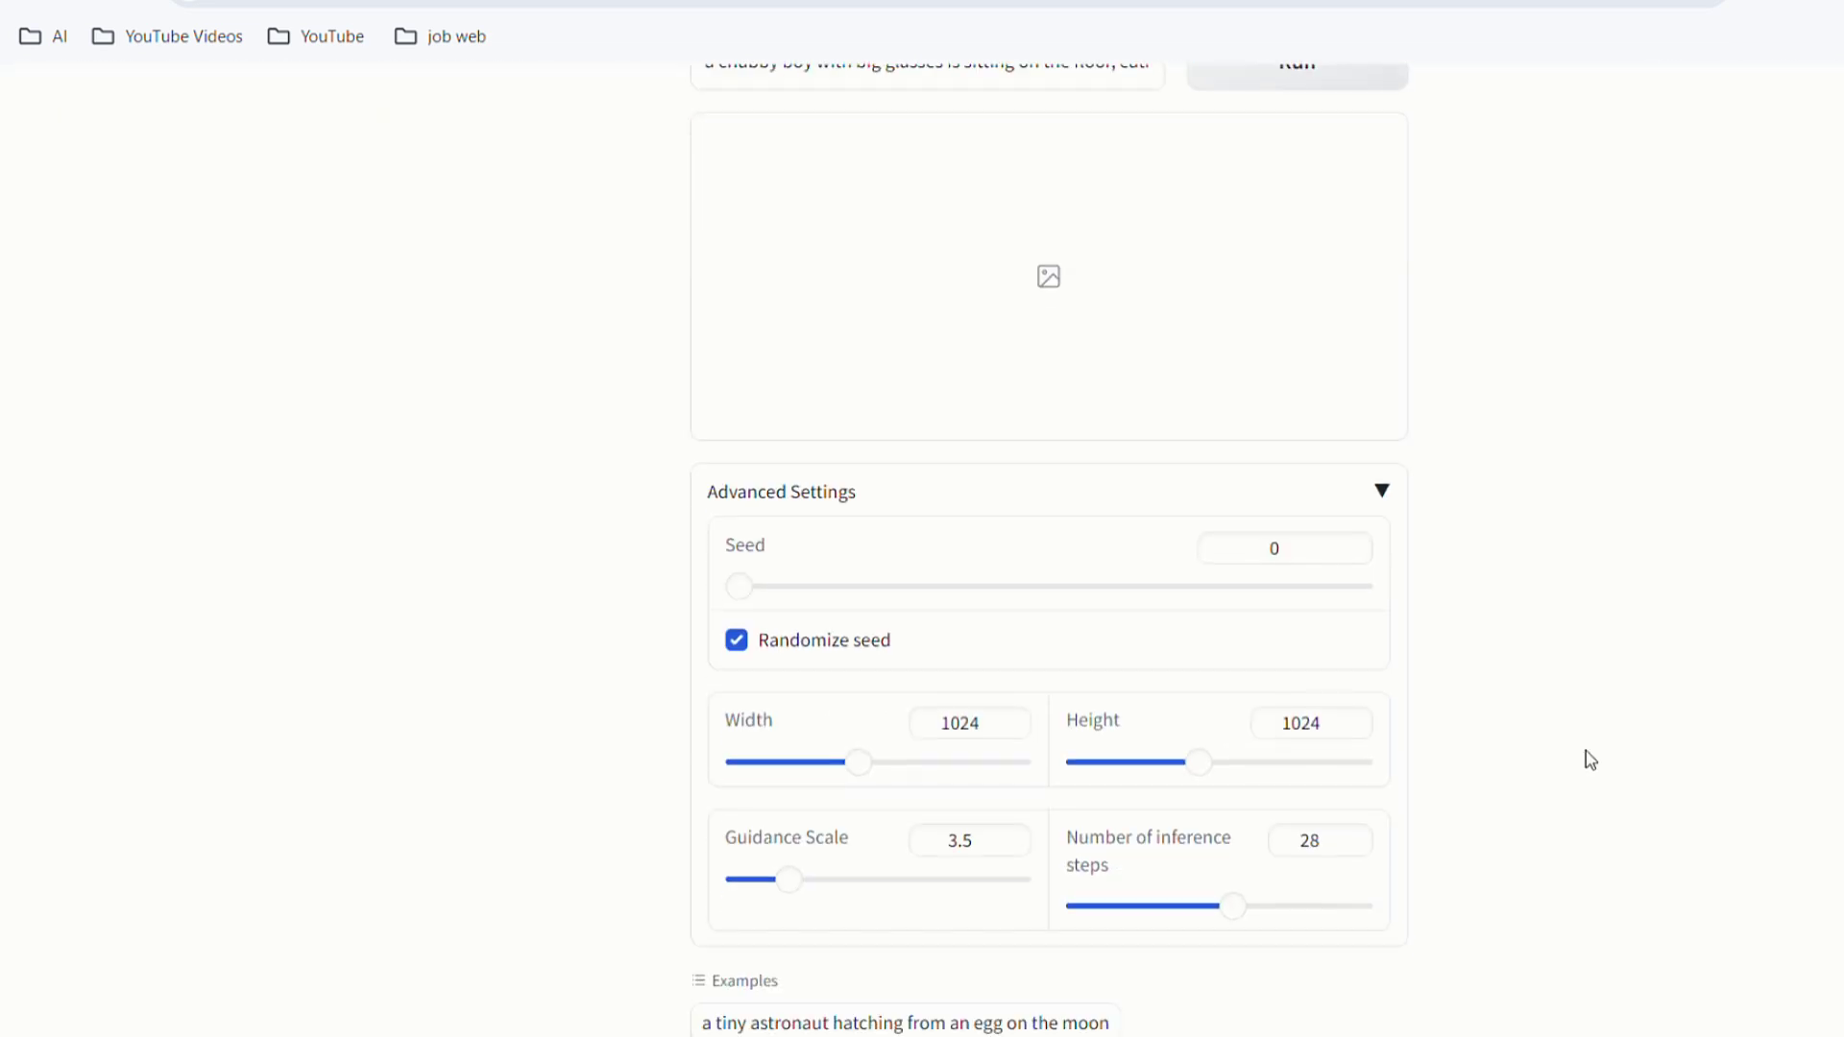
scroll(1575, 845, up, 3)
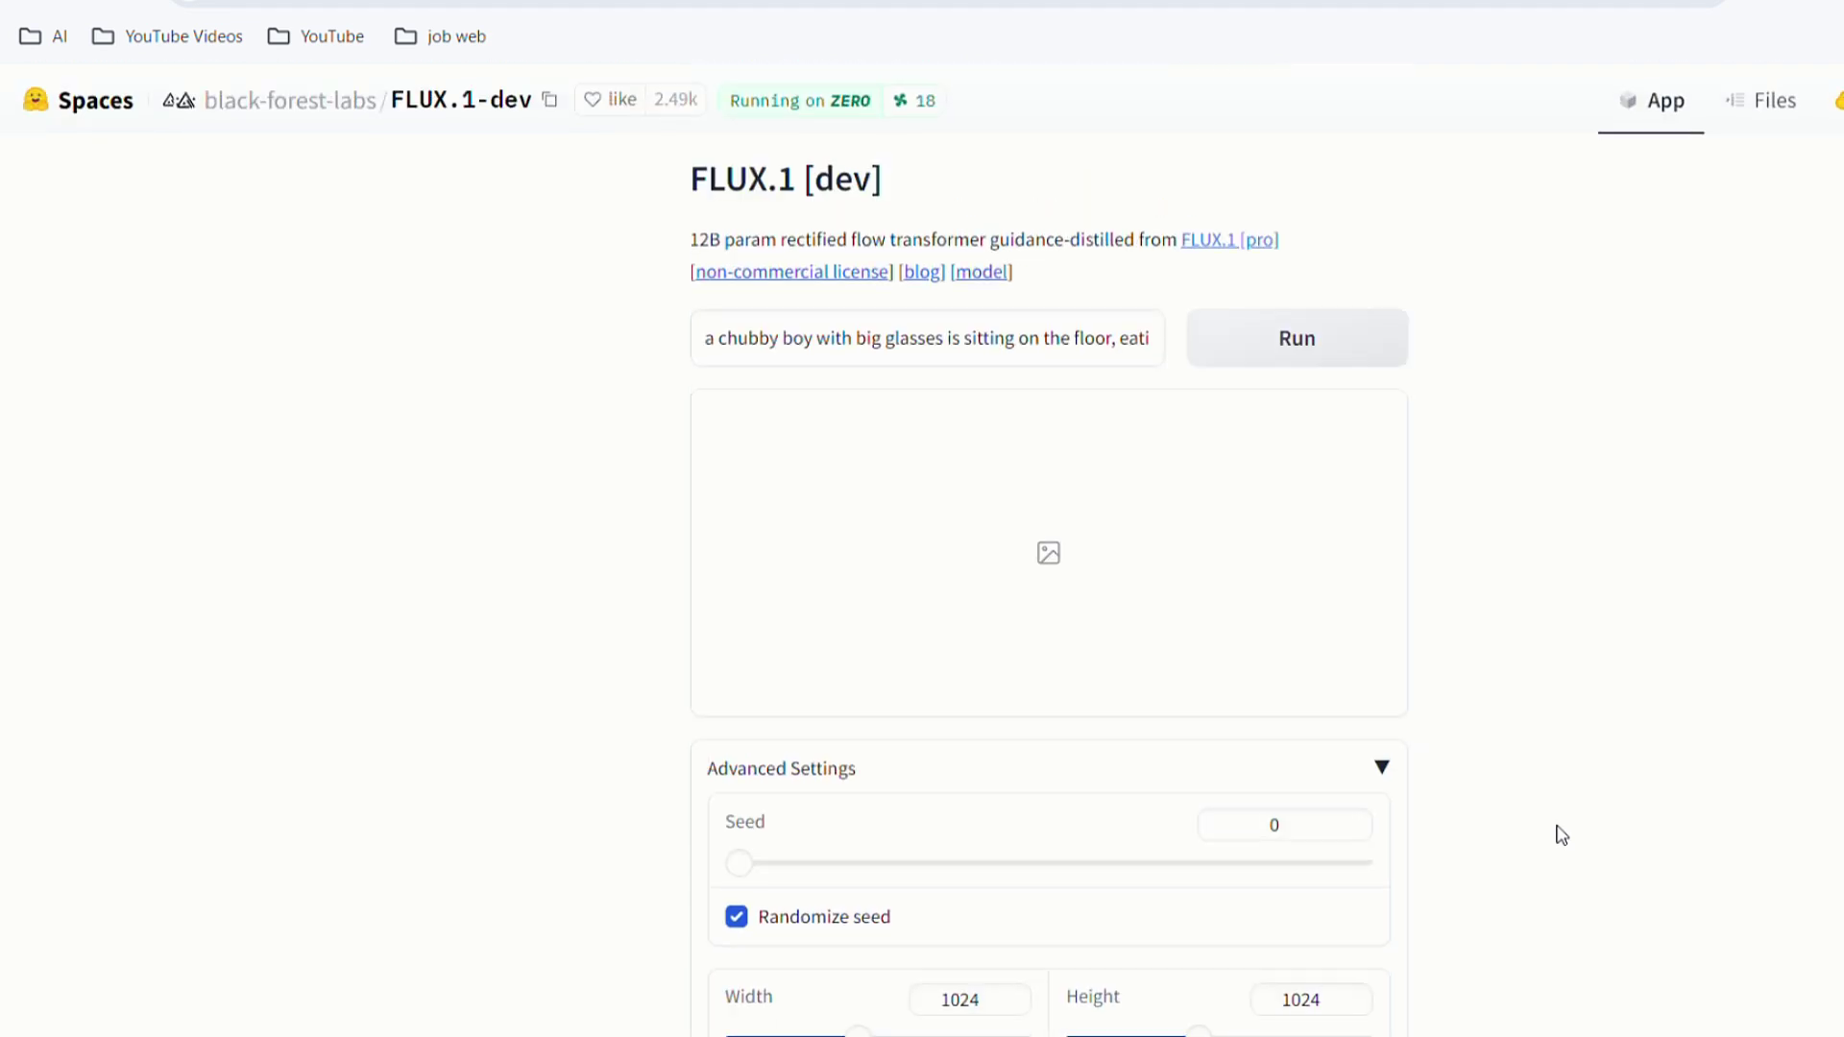
click(1291, 351)
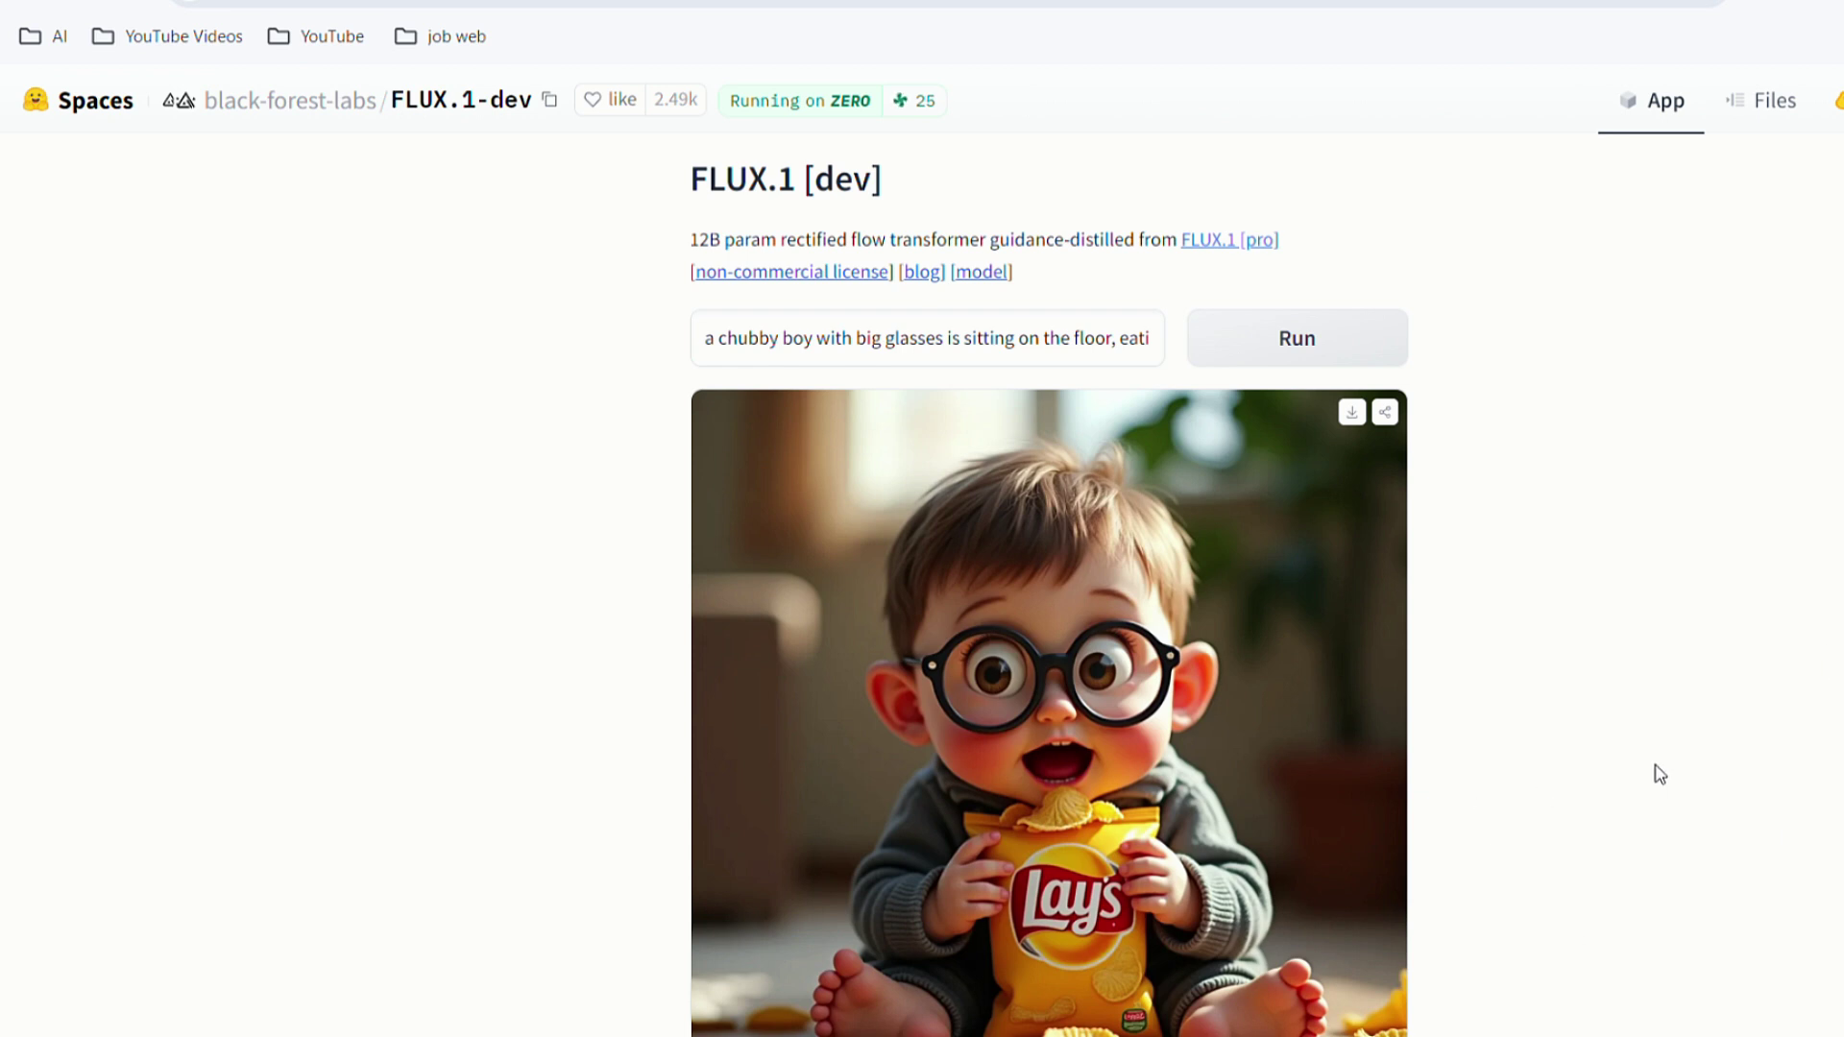
scroll(1660, 774, down, 3)
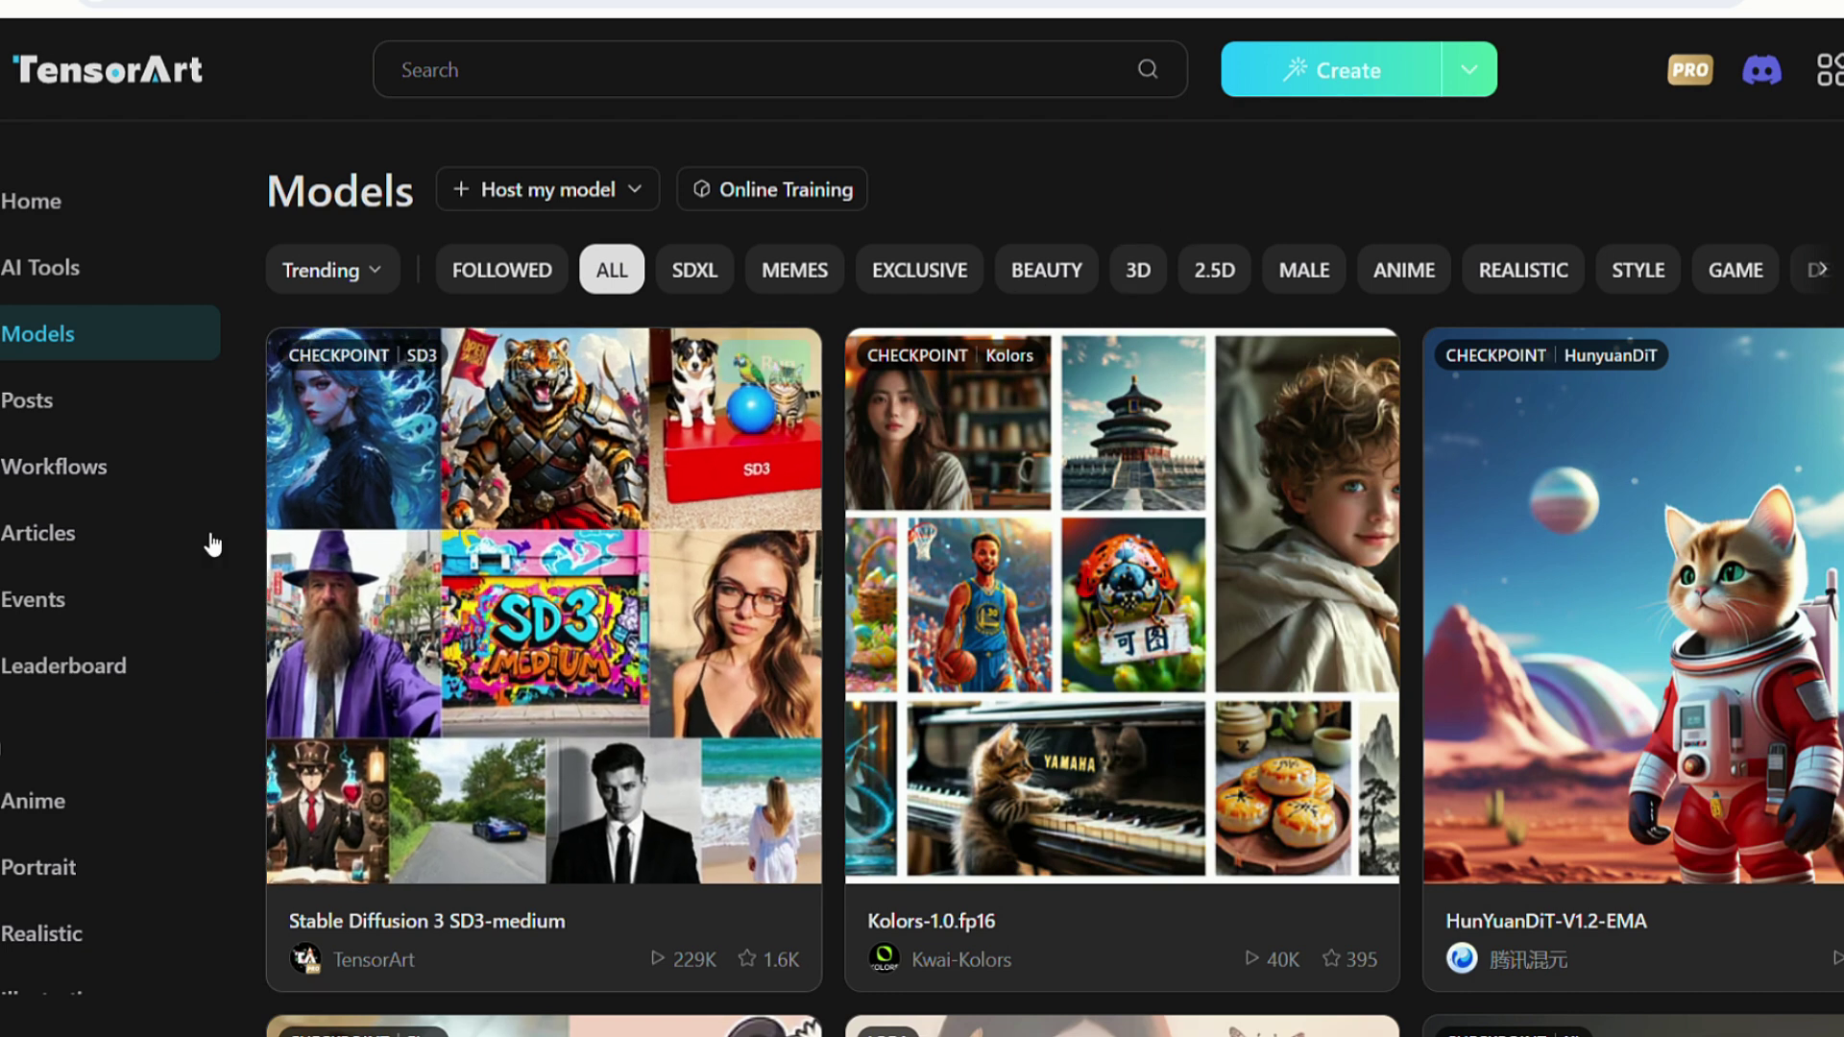
Step: Switch to TensorArt and browse the trending models of all categories on its Models page
mouse_move(514, 730)
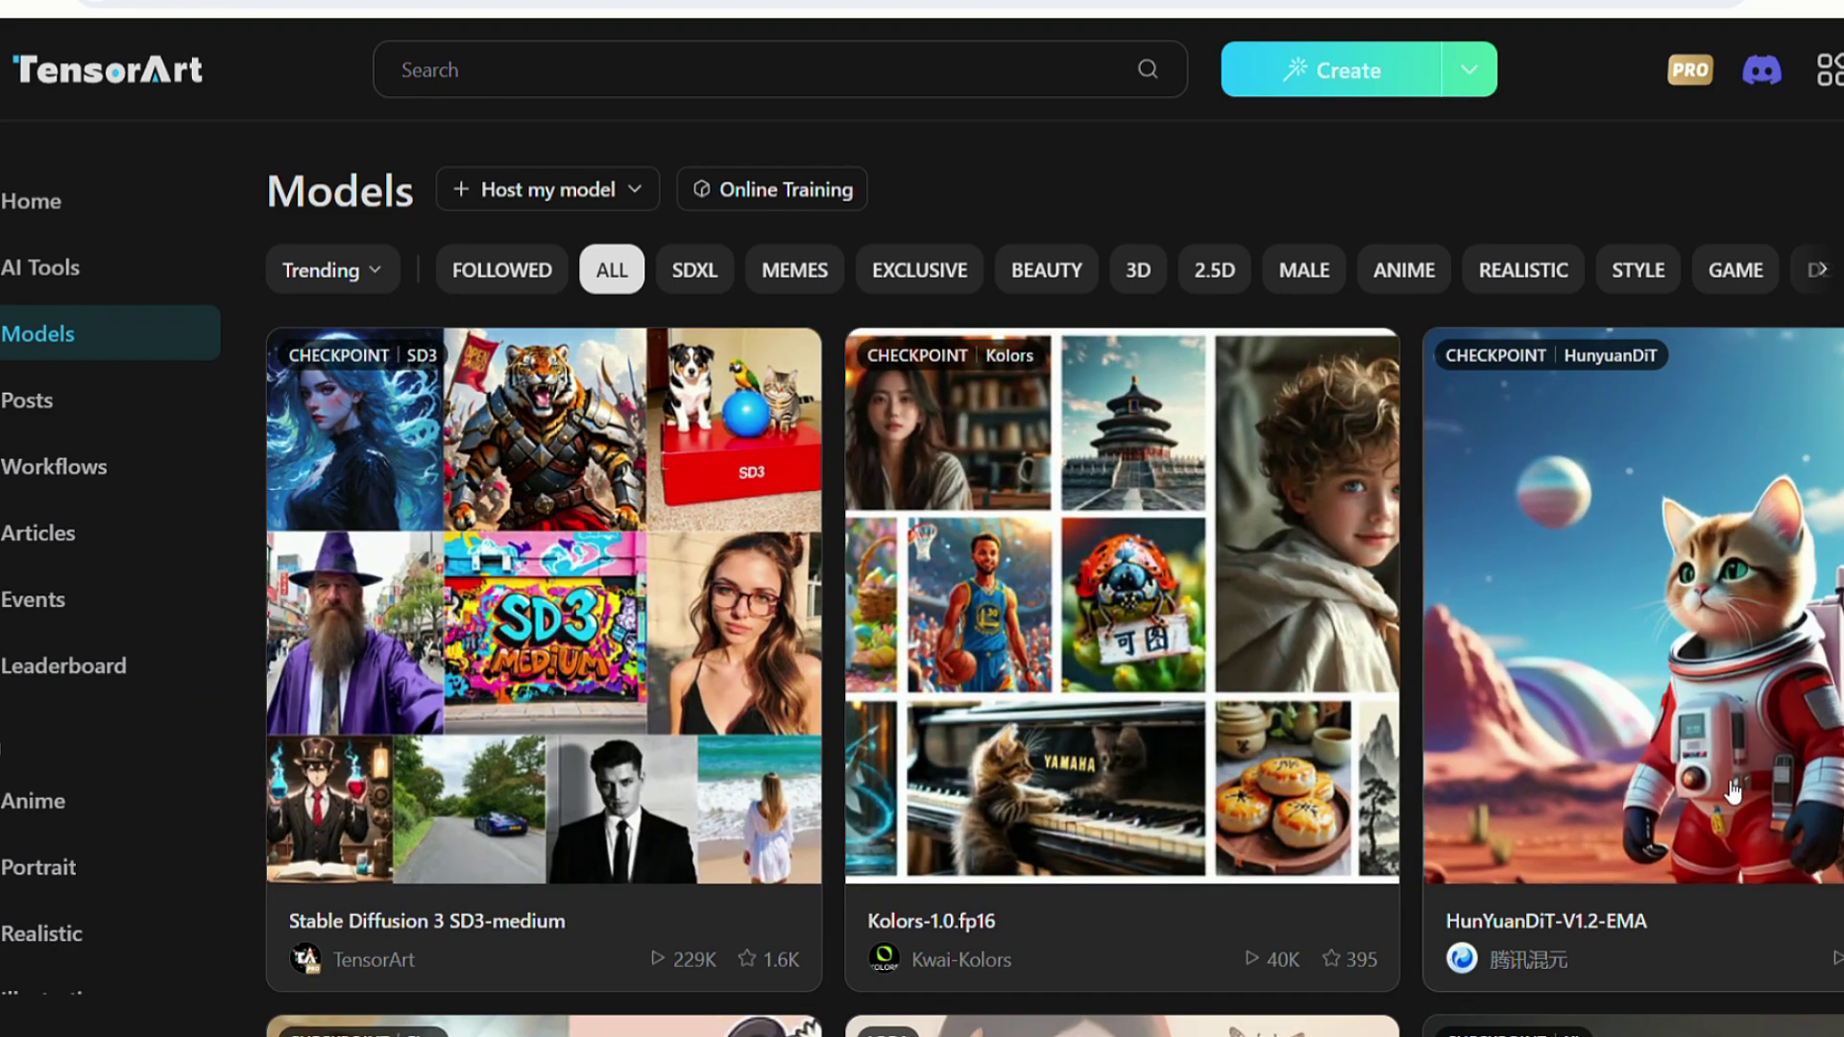
scroll(1723, 807, down, 6)
scroll(1752, 836, down, 6)
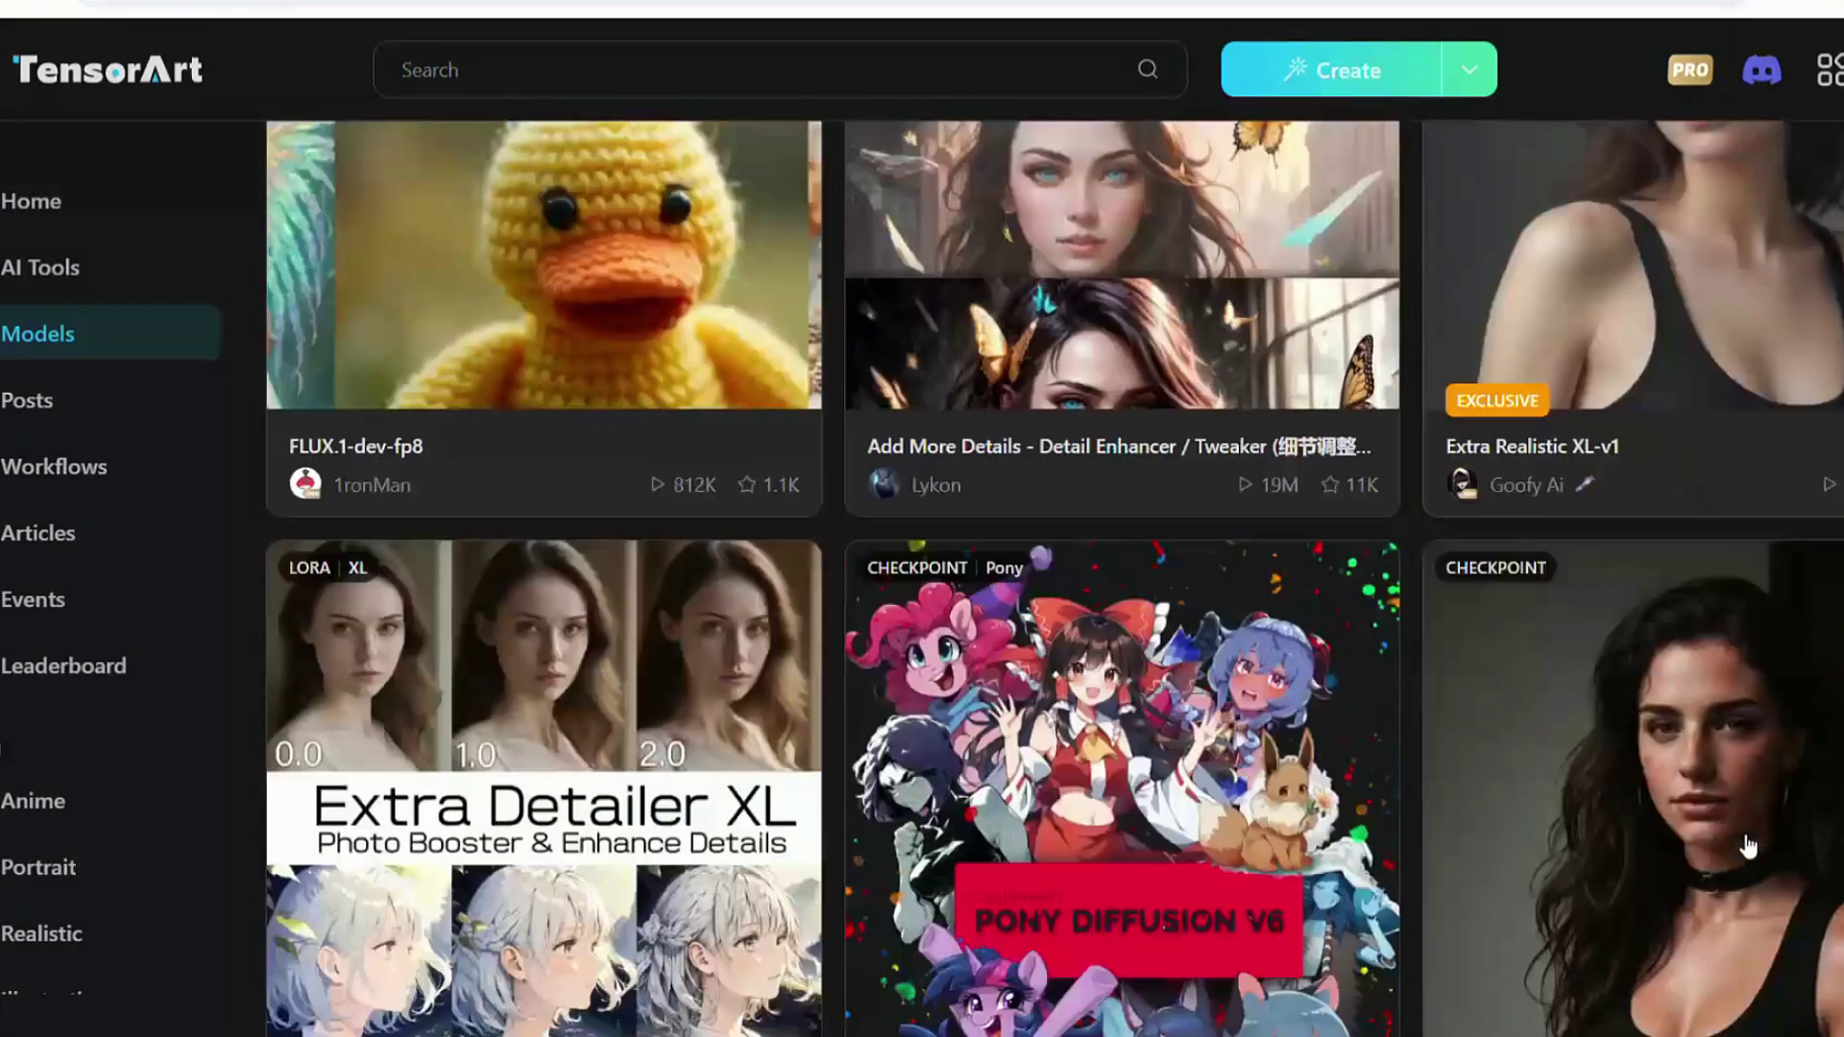
scroll(1747, 845, down, 4)
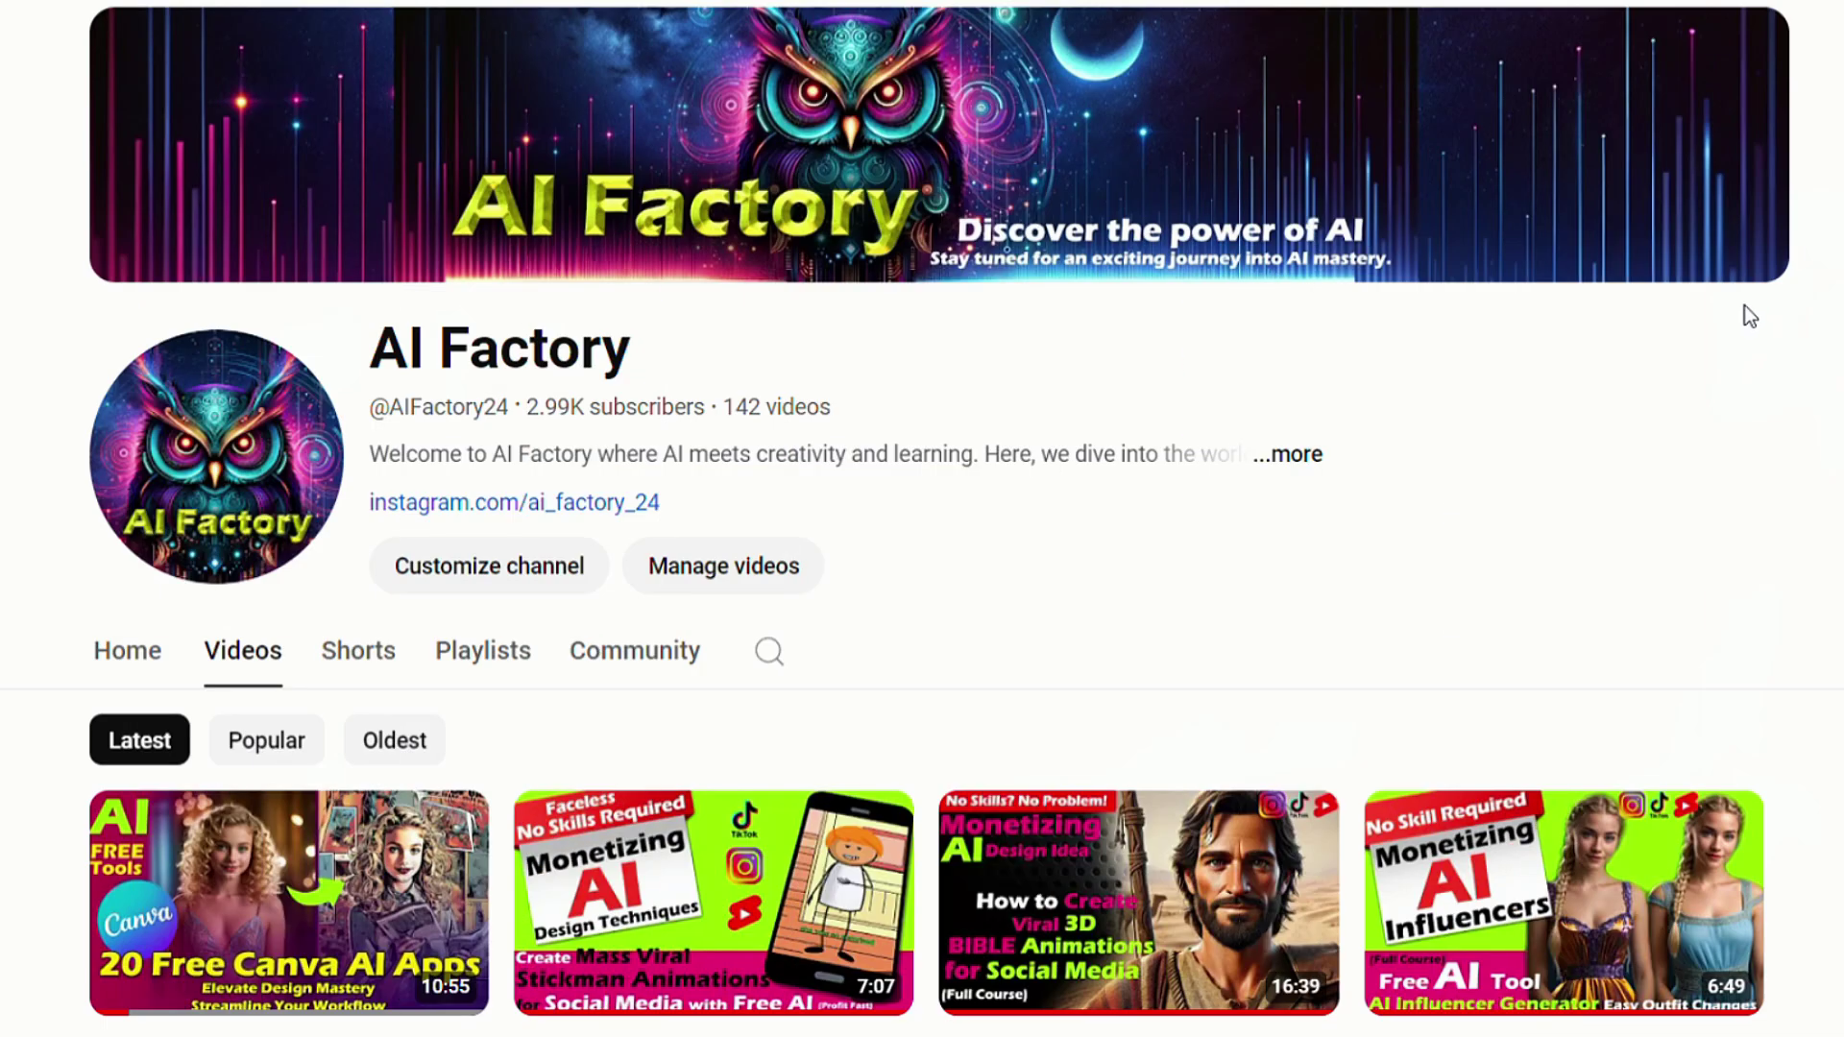
Step: Switch to the AI Factory YouTube channel and look through its latest videos
scroll(1744, 313, down, 15)
scroll(922, 538, down, 2)
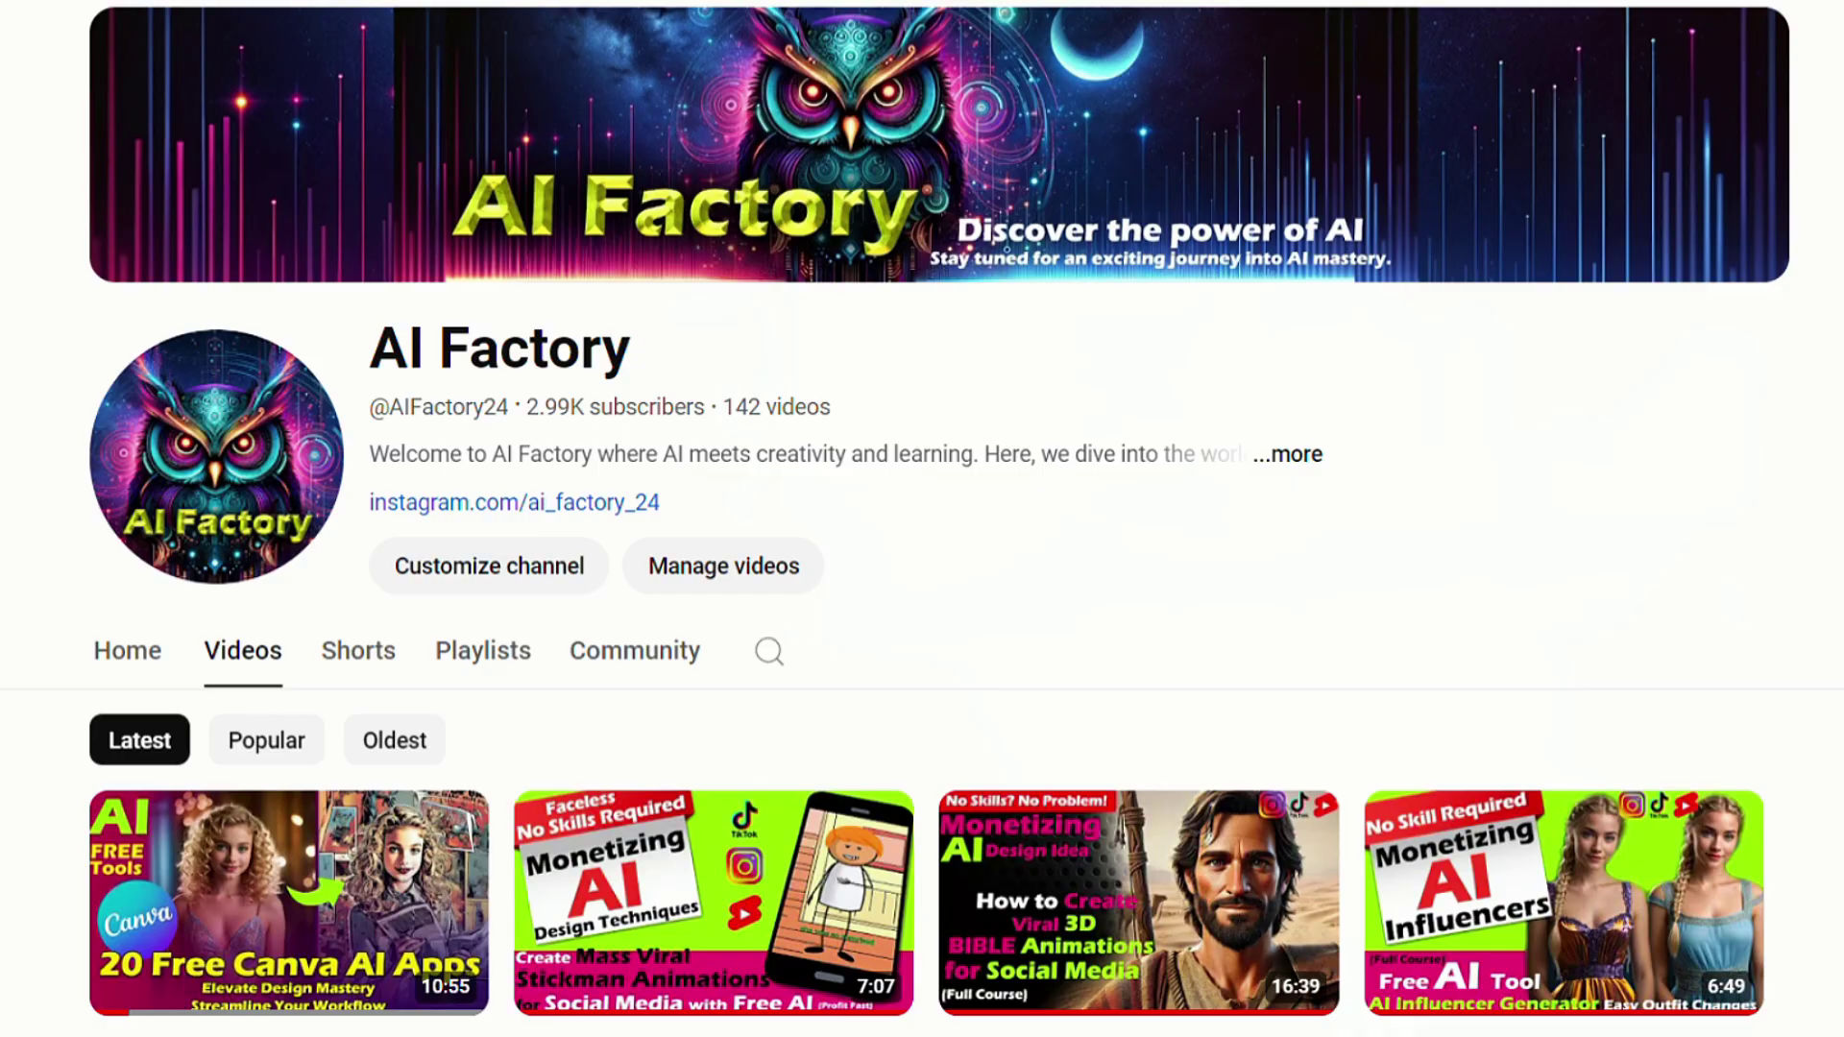
scroll(922, 557, down, 15)
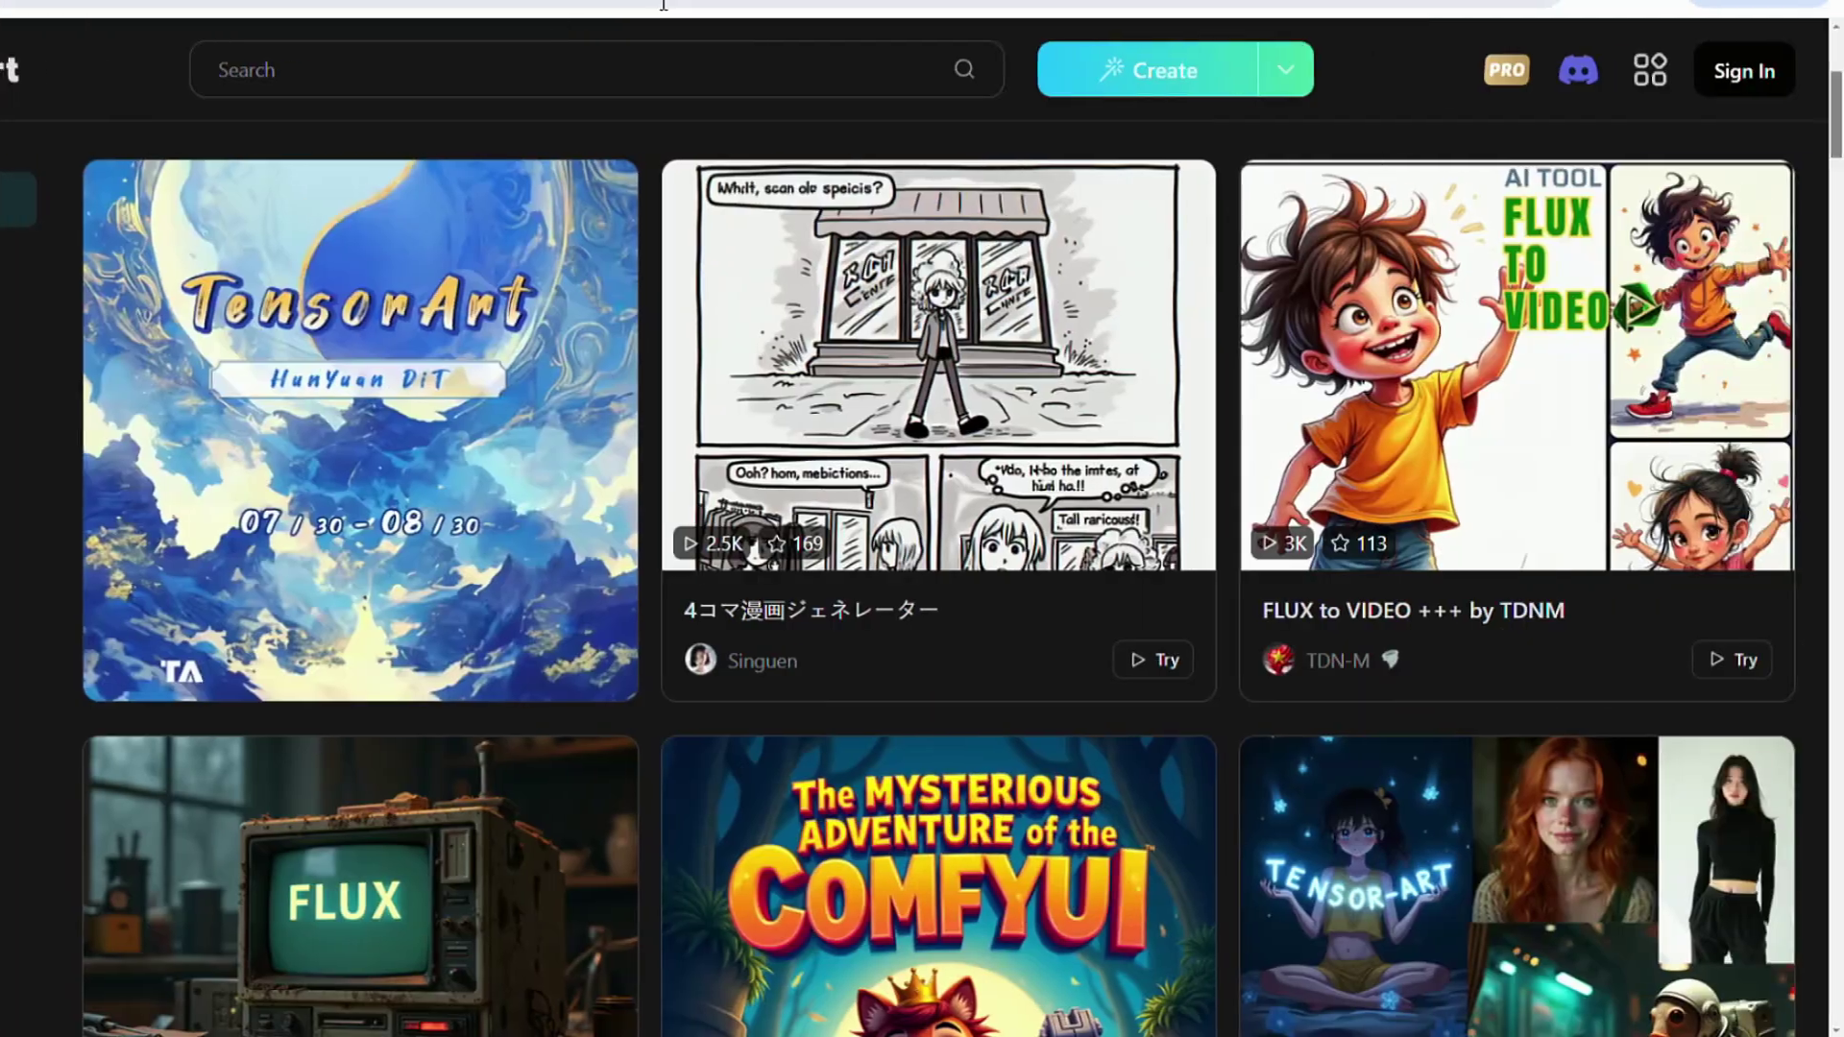
Step: Look over the AI tools on the TensorArt home page and sign in to the site
scroll(563, 839, down, 3)
scroll(563, 839, down, 2)
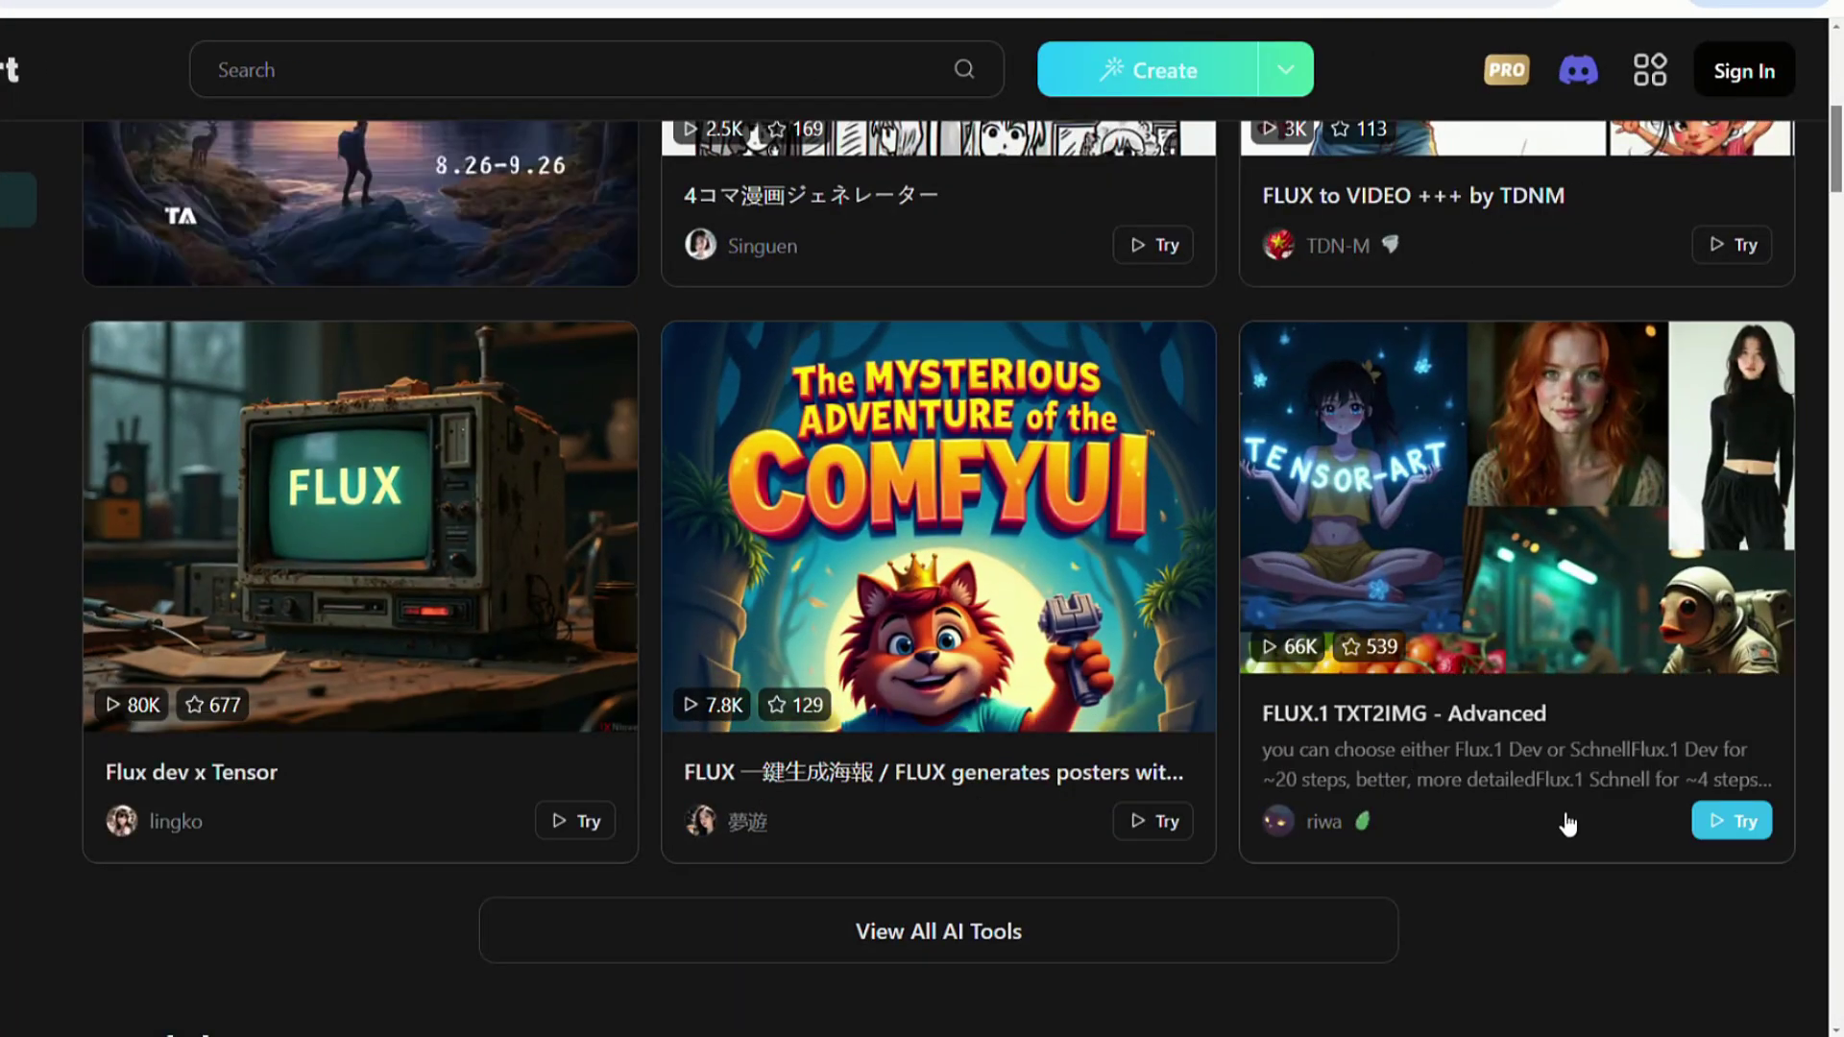
scroll(1717, 79, up, 5)
click(1718, 77)
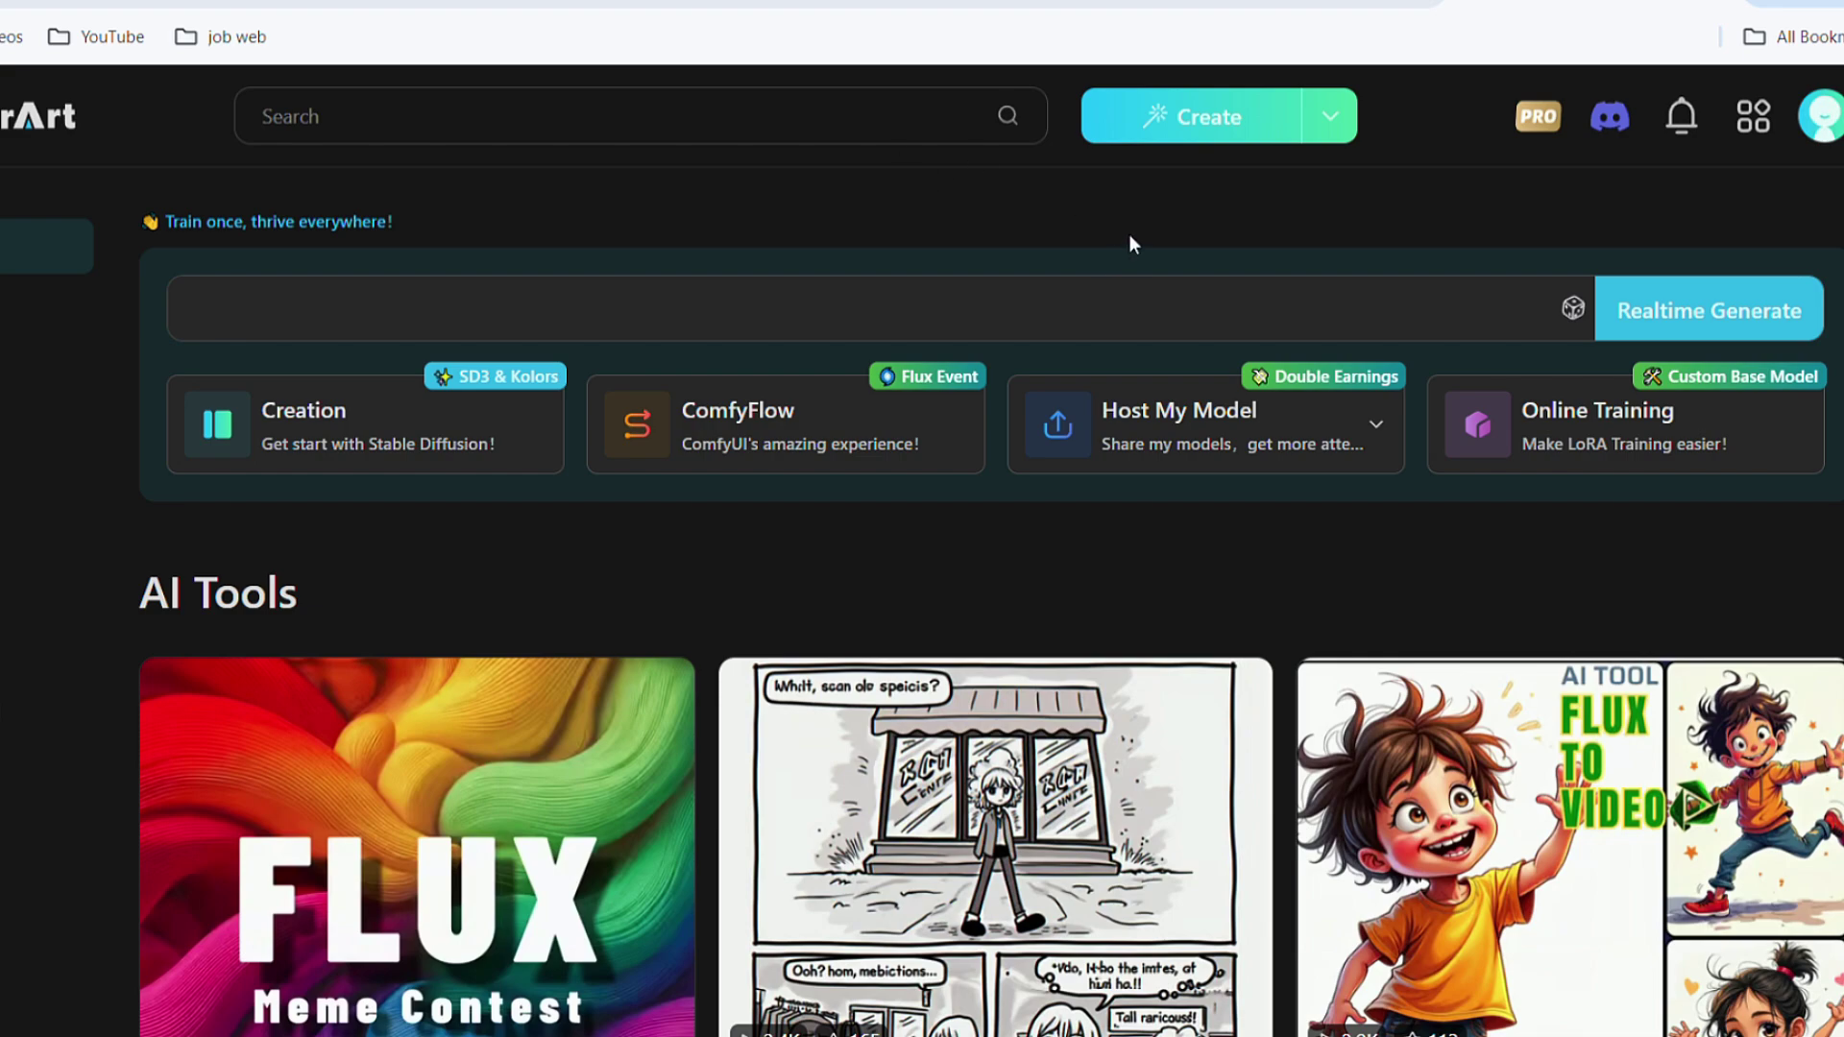
Step: Find the Articles section on the TensorArt home page and open "Mastering FLUX Prompt Engineering: A Practical Guide with Tools and Examples"
scroll(1130, 235, down, 20)
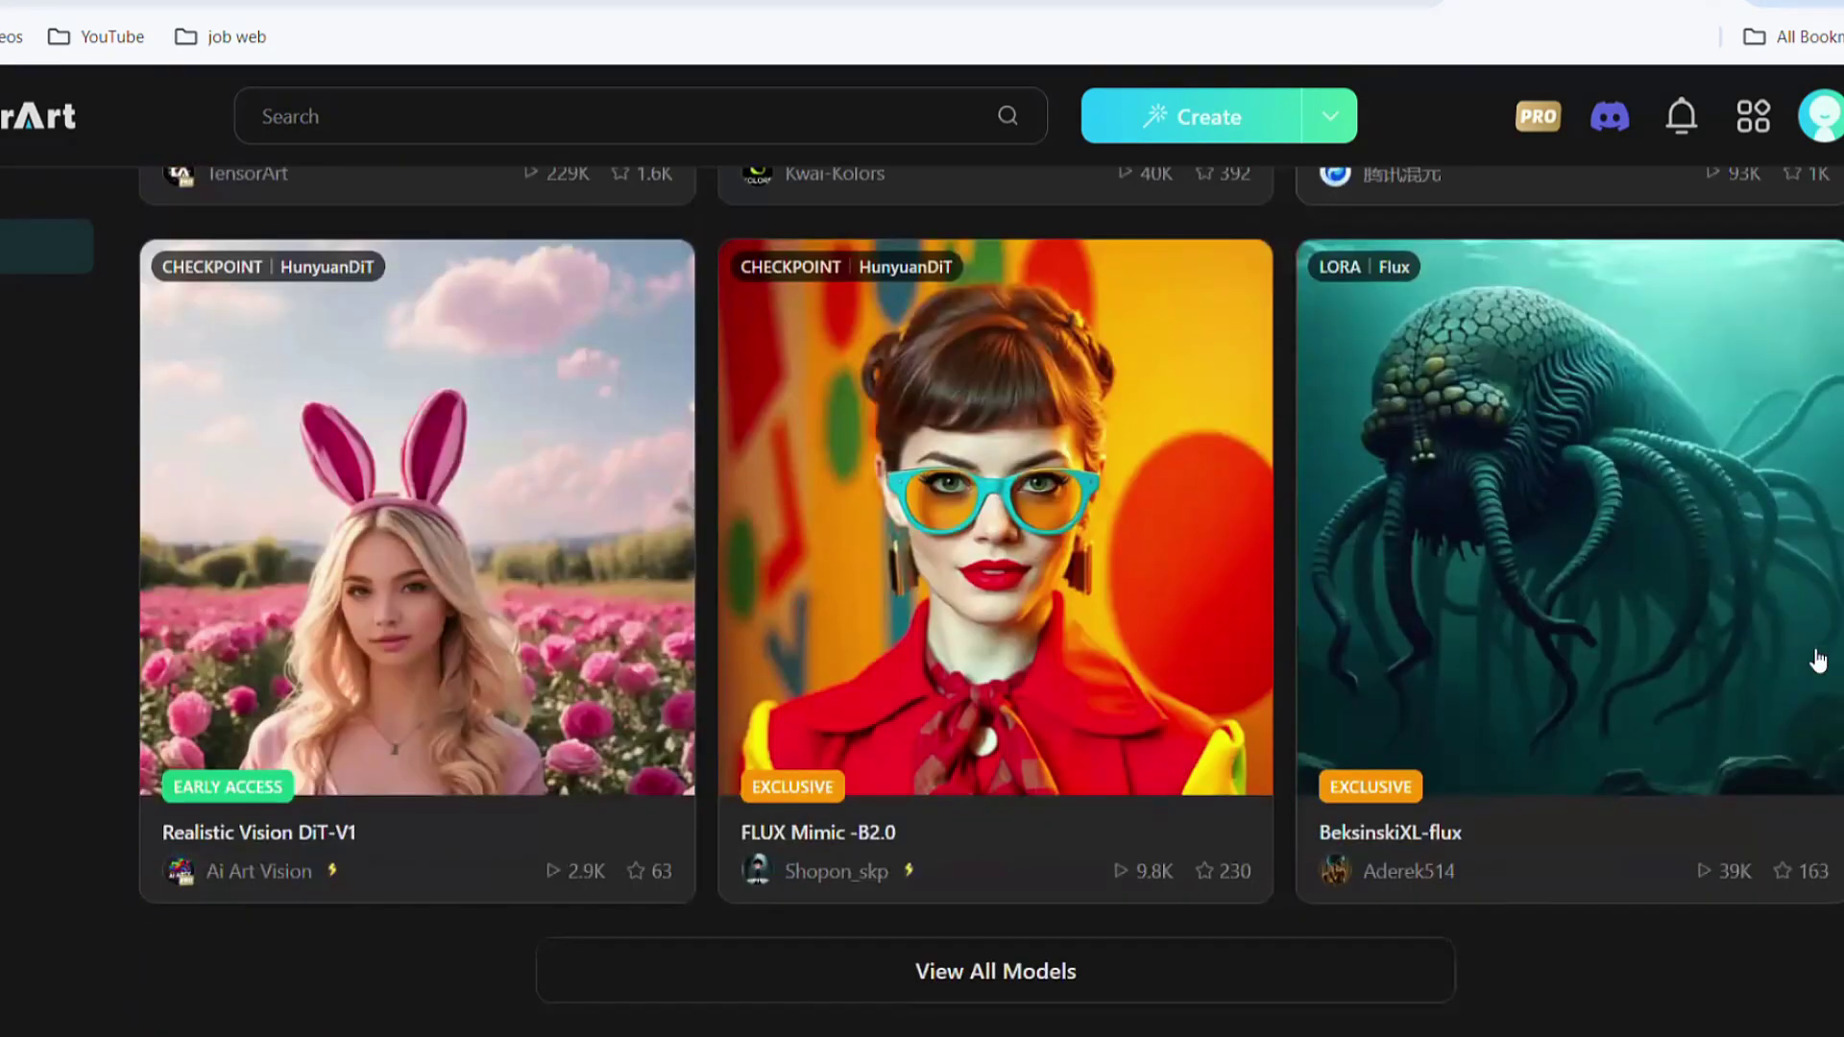
scroll(1818, 660, down, 8)
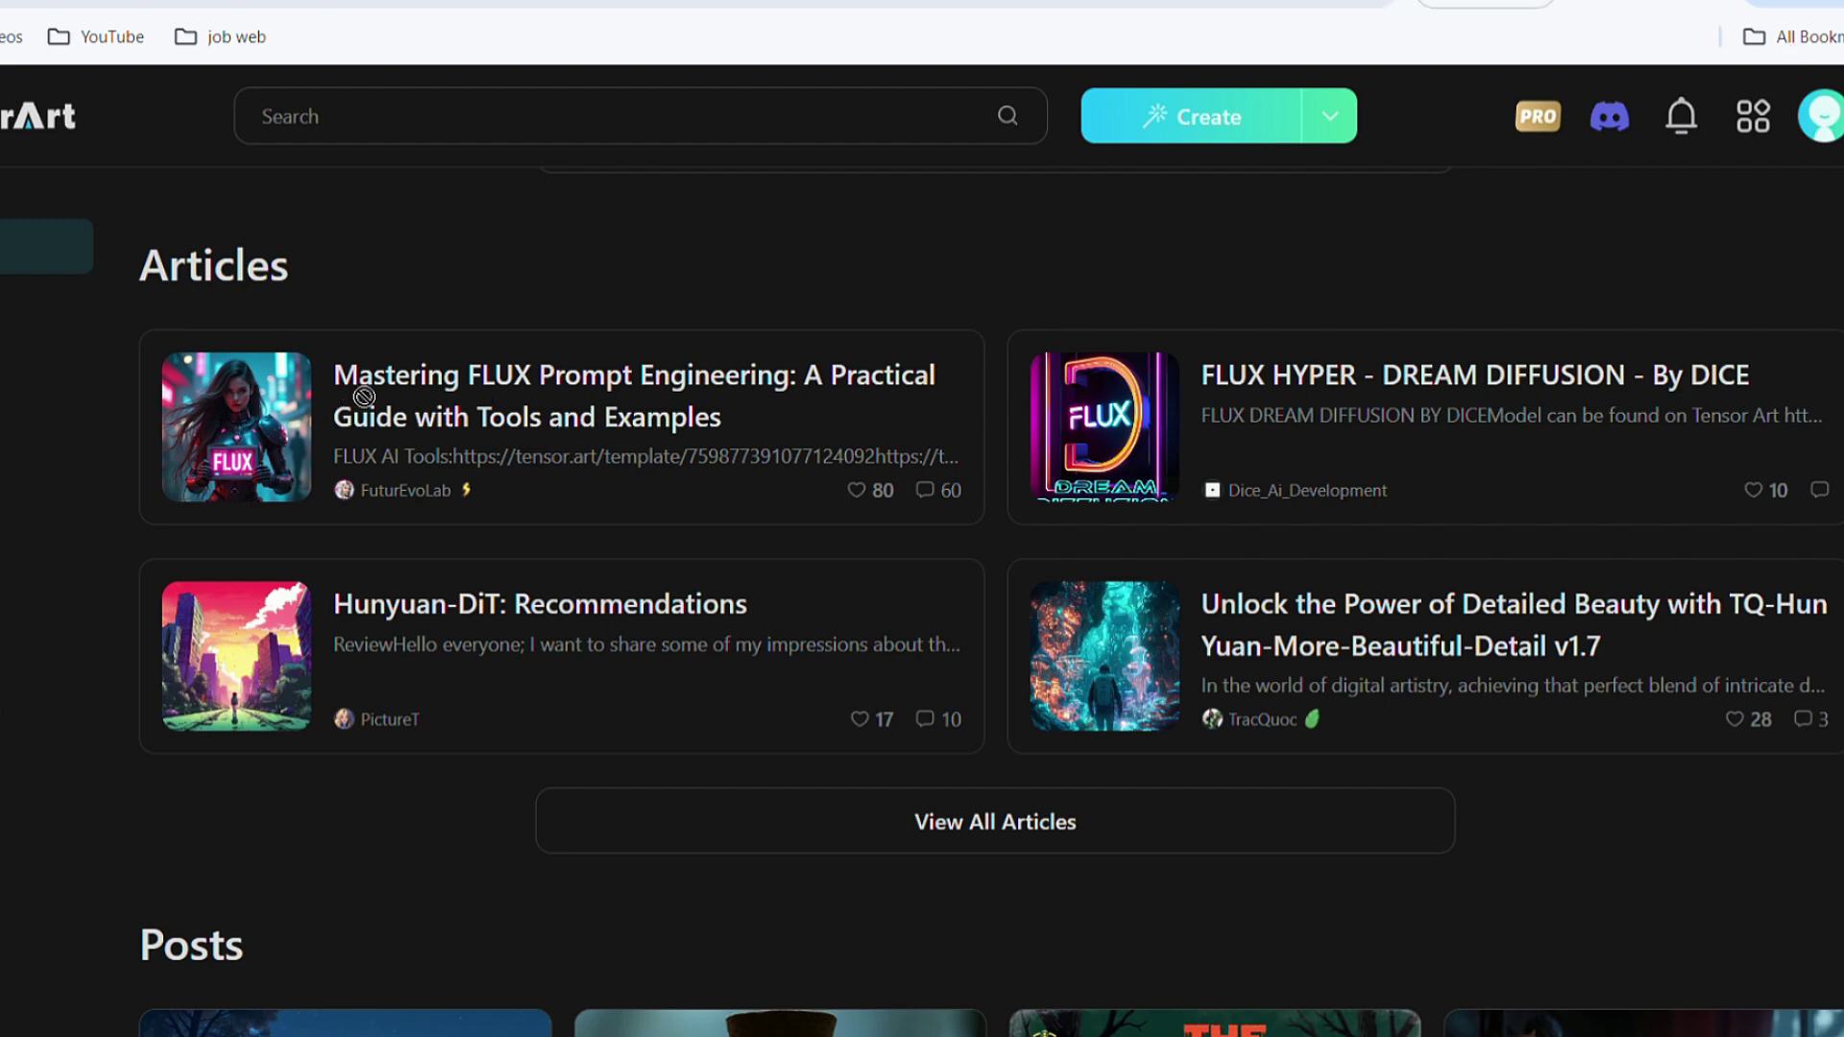
click(247, 435)
Step: Go through the first four sections of the FLUX prompt engineering article, highlighting each heading from descriptive adjectives to combining multiple elements
scroll(750, 416, down, 5)
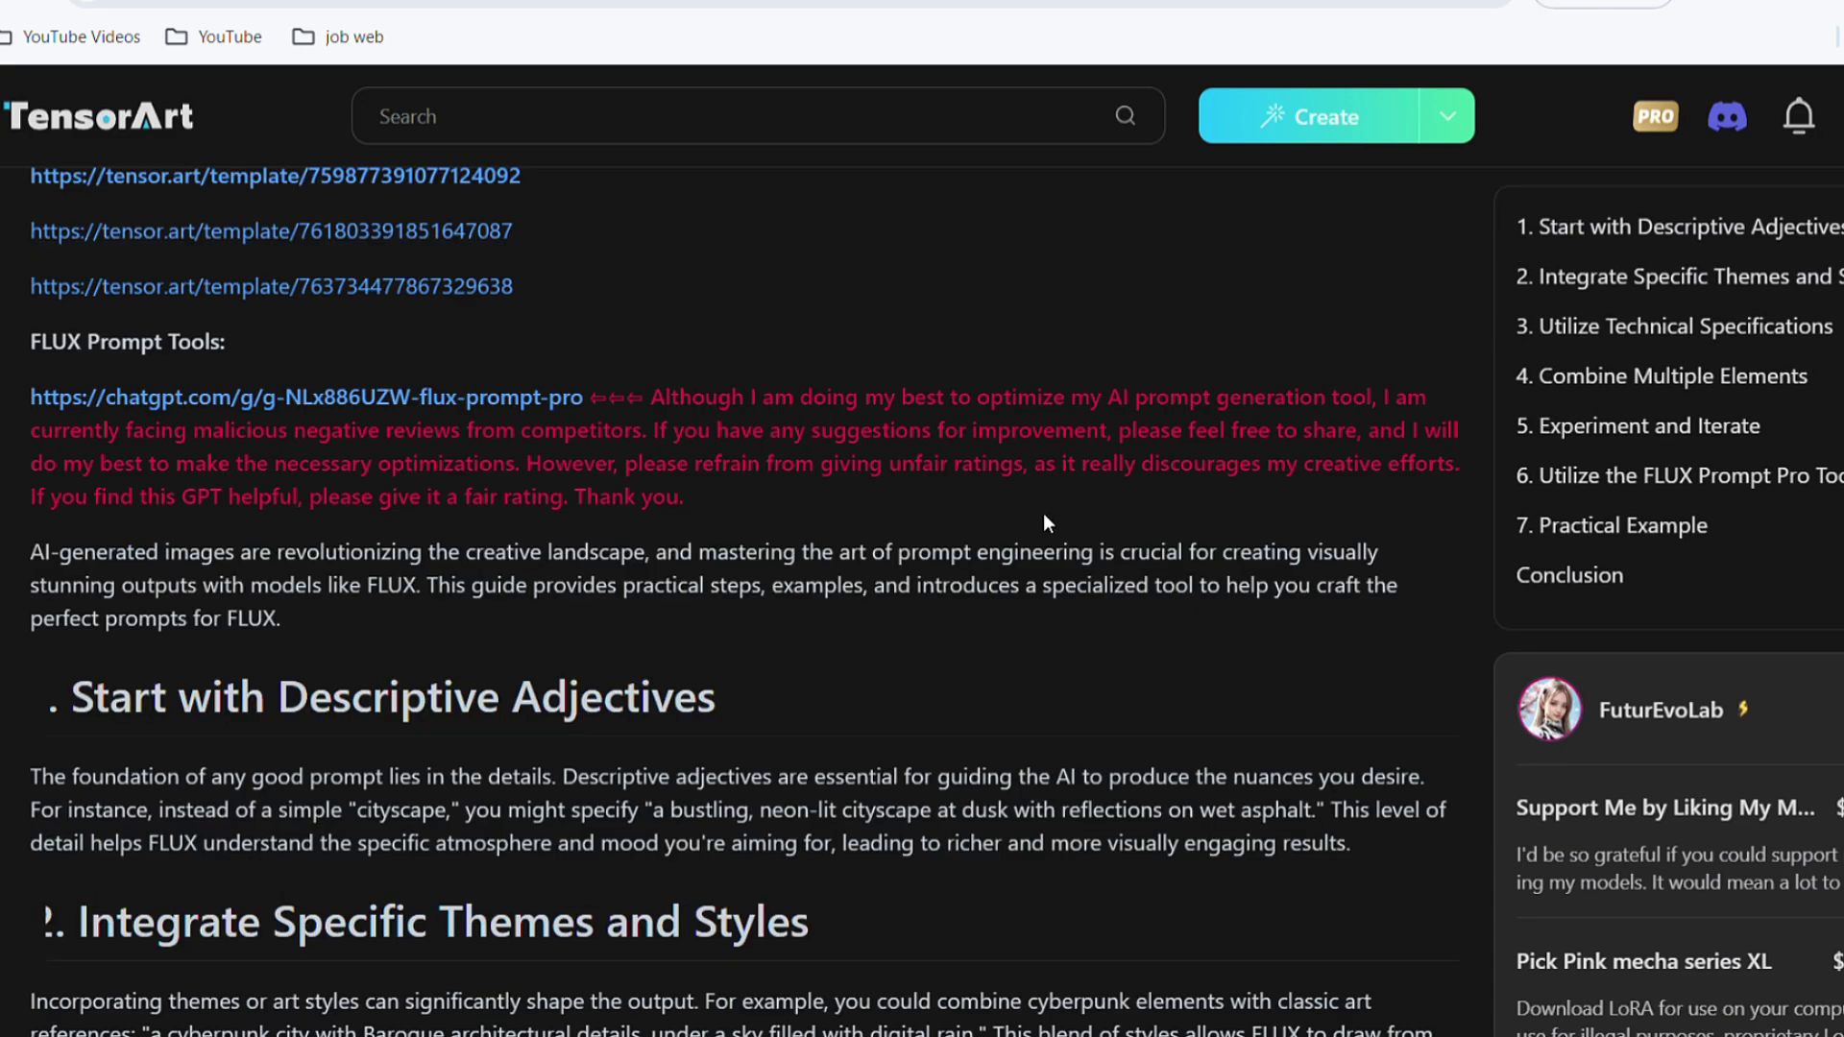
scroll(1046, 523, down, 3)
drag(720, 422, 76, 423)
drag(849, 636, 84, 677)
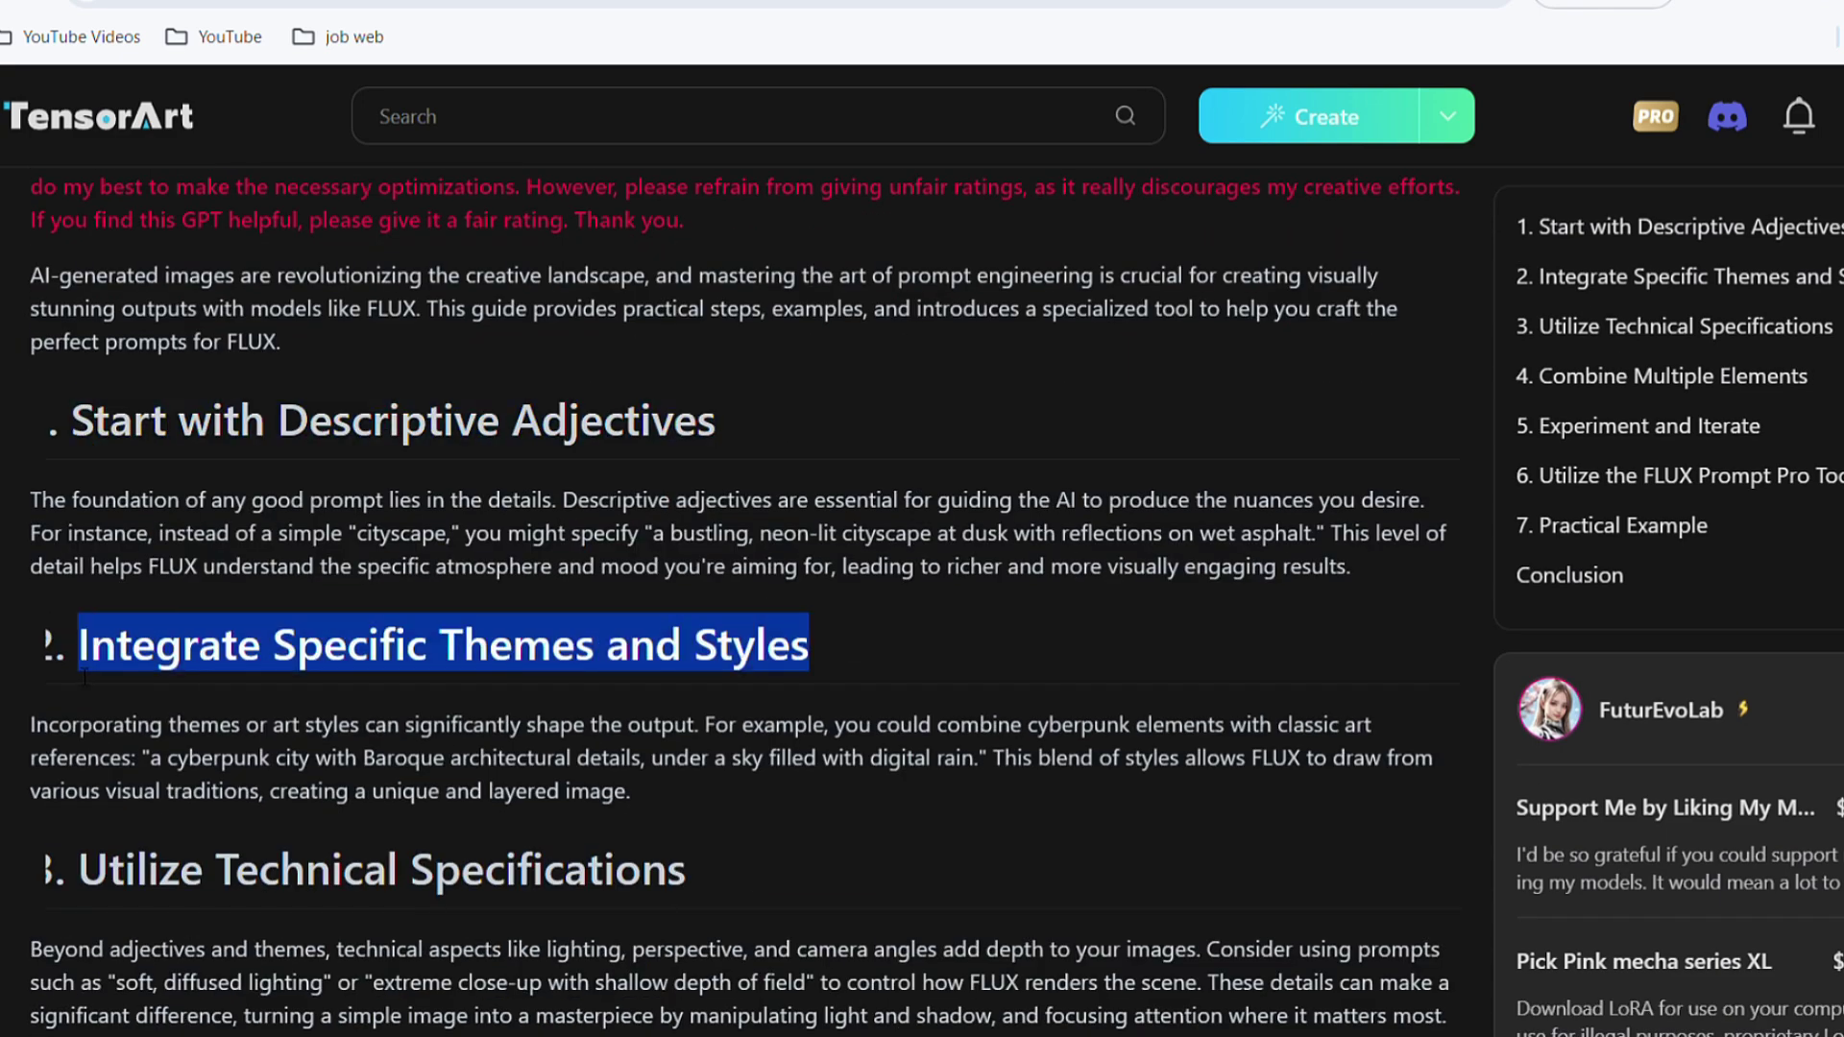
scroll(85, 677, down, 3)
drag(683, 592, 75, 593)
scroll(75, 592, down, 3)
drag(630, 539, 74, 539)
Step: Skim the remaining sections of the FLUX prompt engineering article to its end and return to its beginning
scroll(471, 663, down, 6)
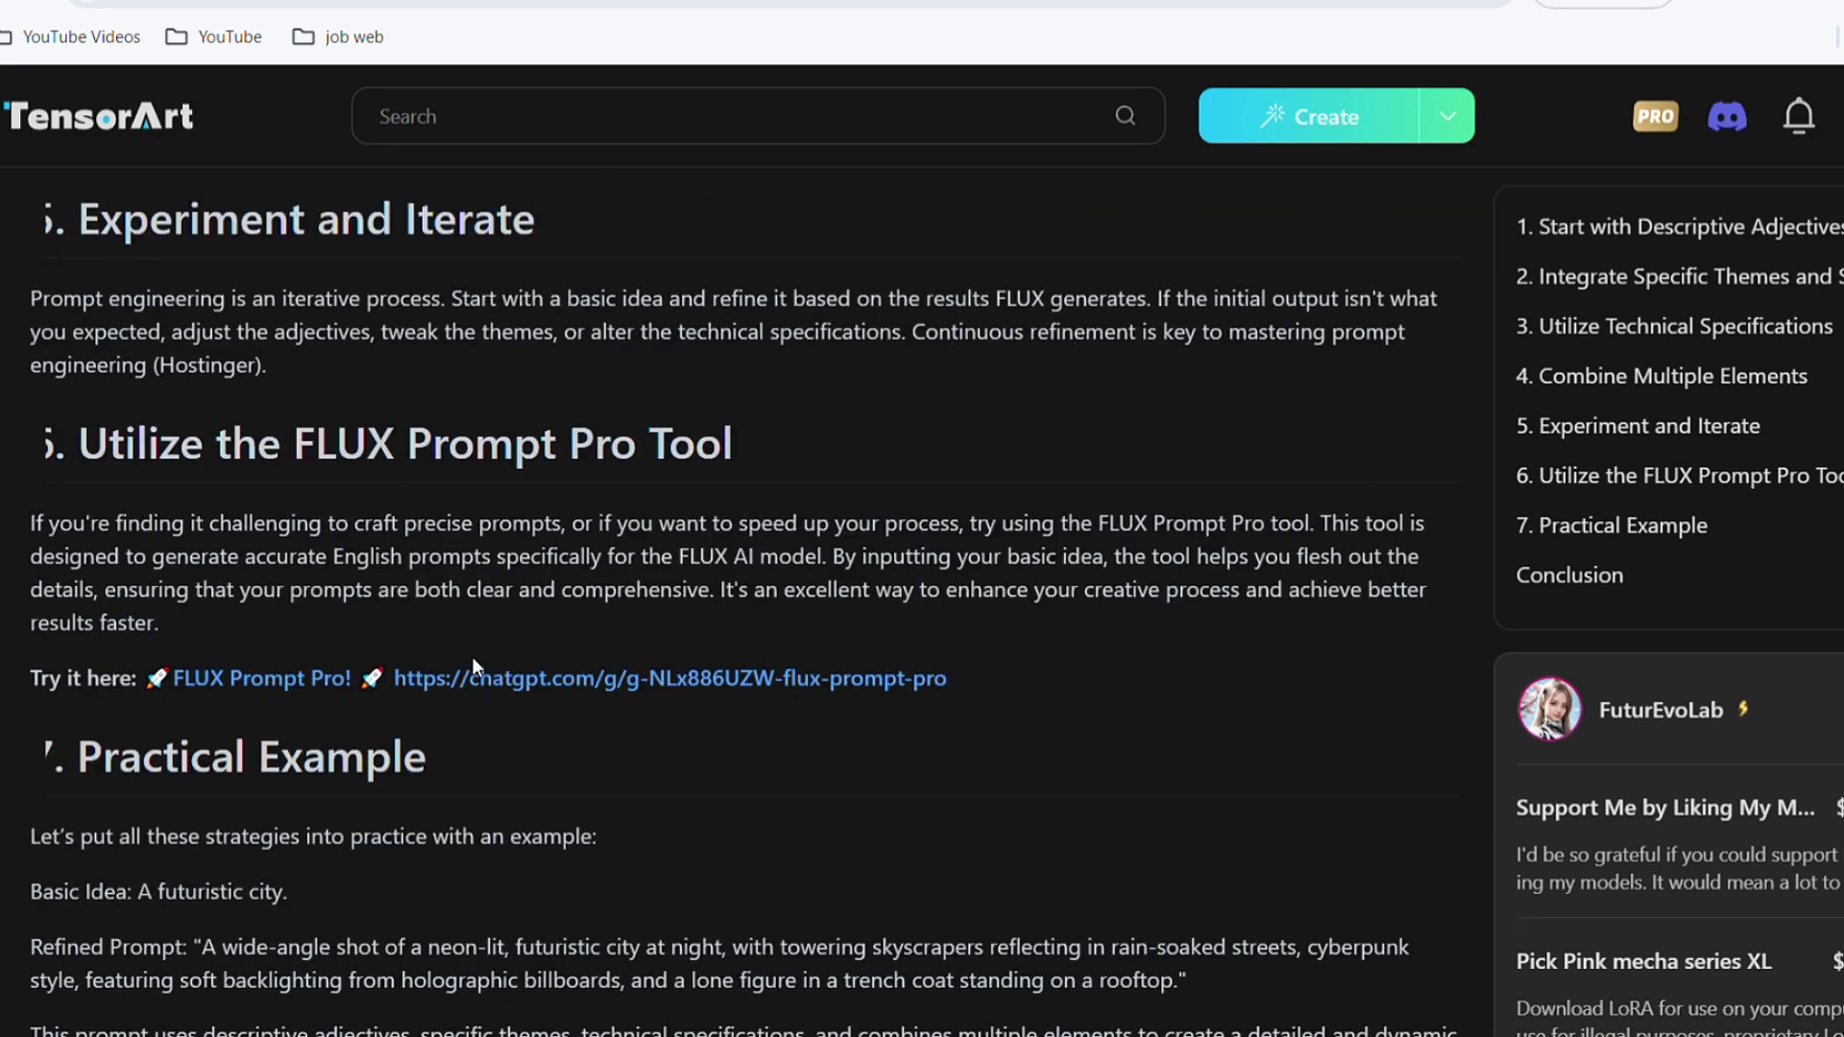
scroll(505, 678, down, 10)
scroll(505, 680, up, 15)
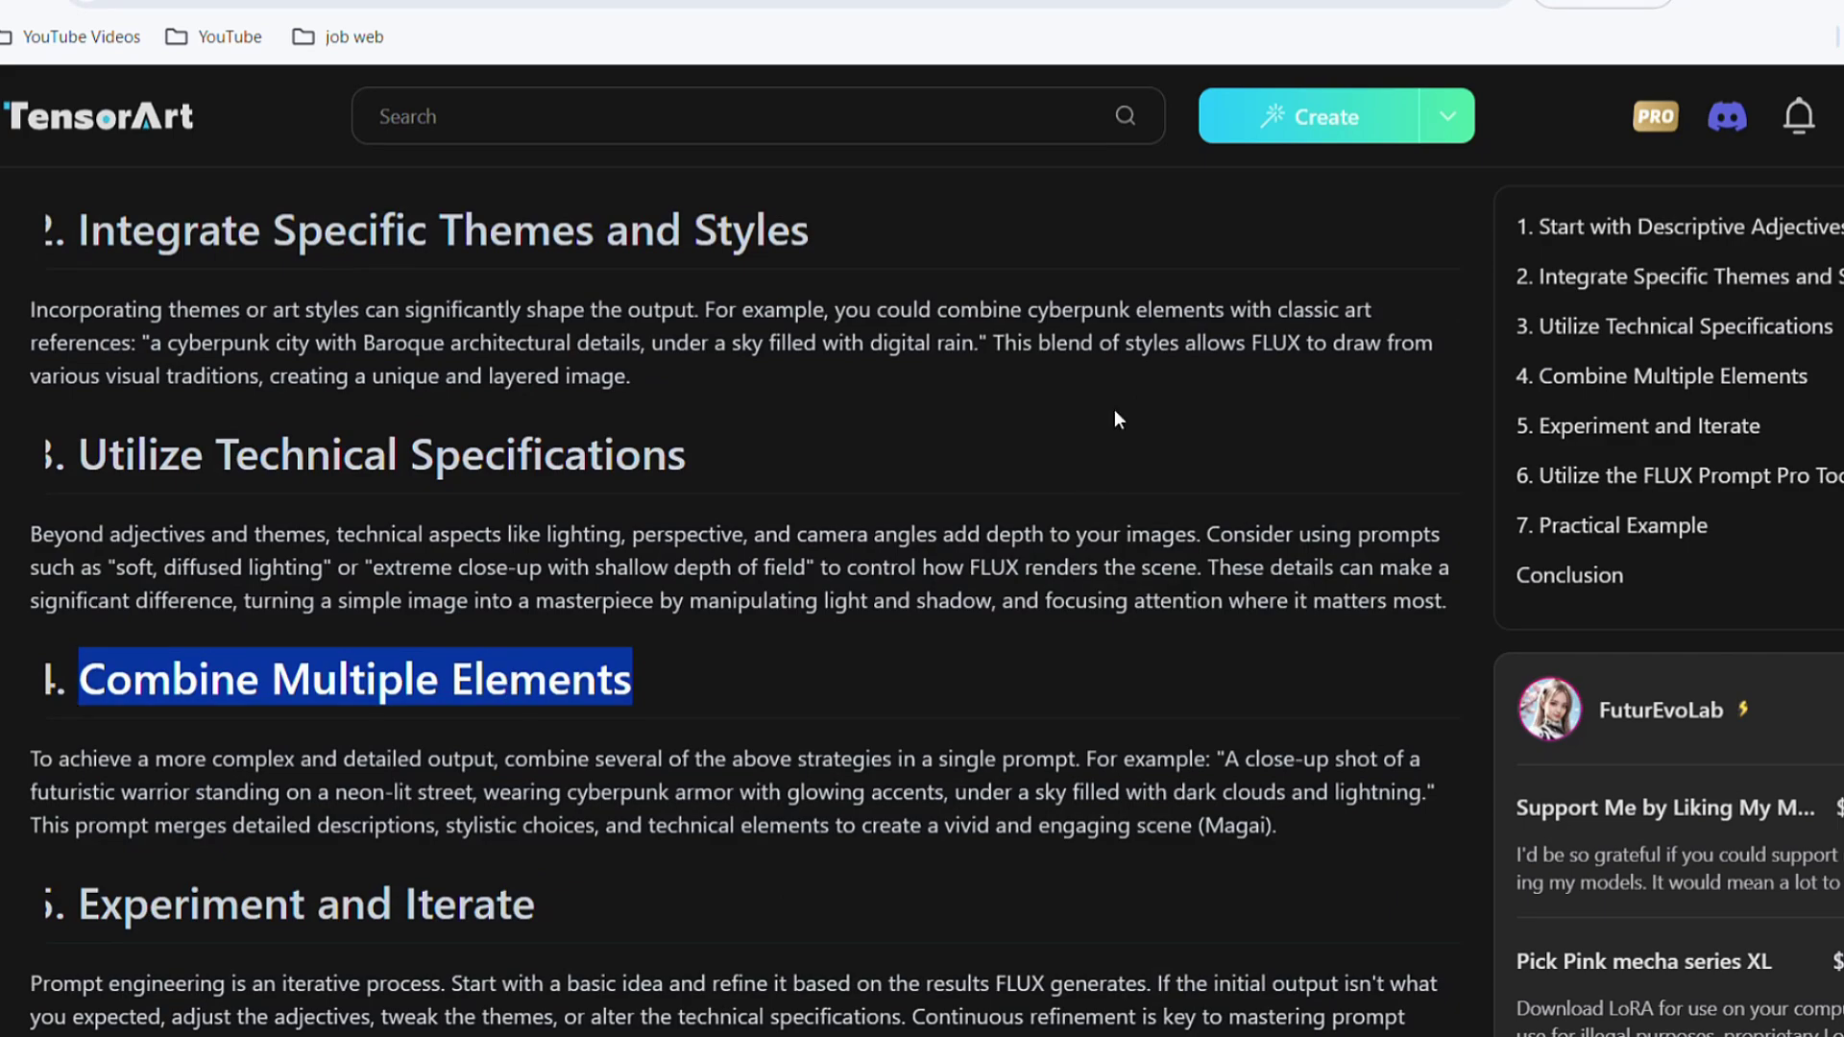
scroll(1114, 418, up, 6)
scroll(1106, 576, up, 5)
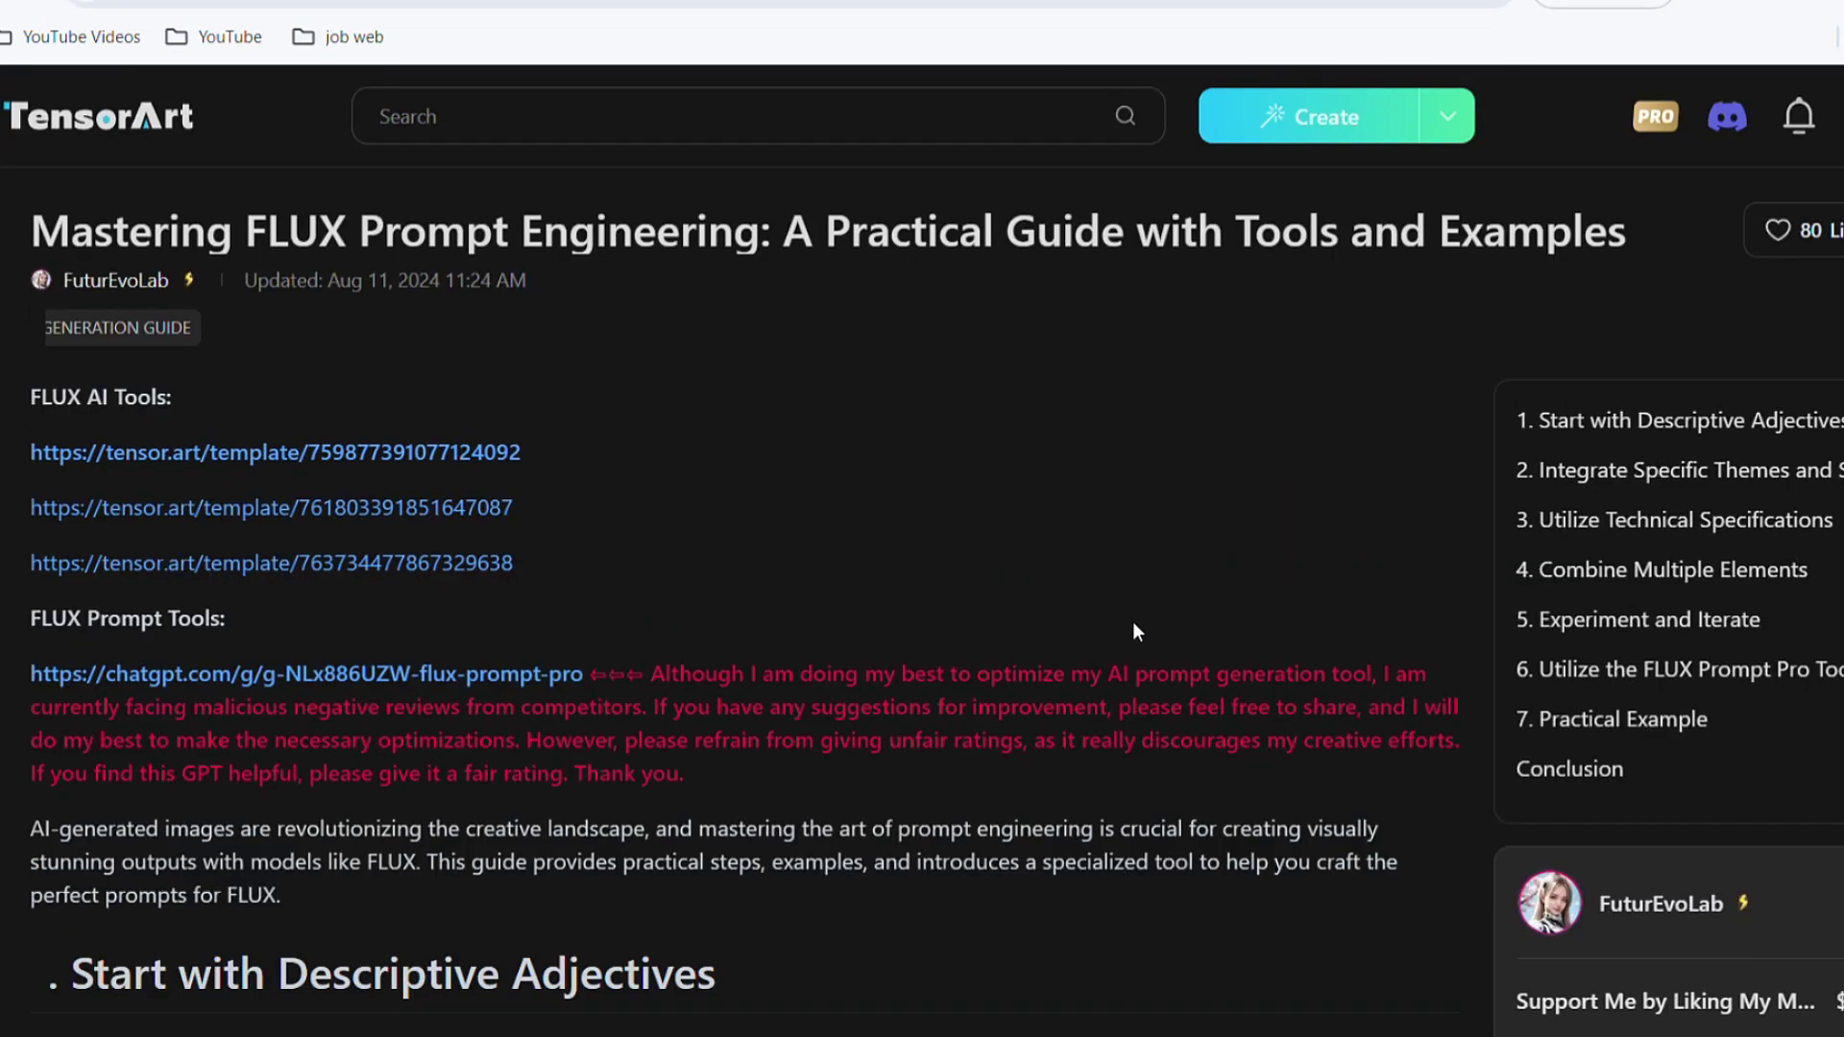
Step: Open the FLUX Prompt Pro GPT linked in the article and request "An image prompt with a beautiful girl sitting by the window in the morning."
click(182, 675)
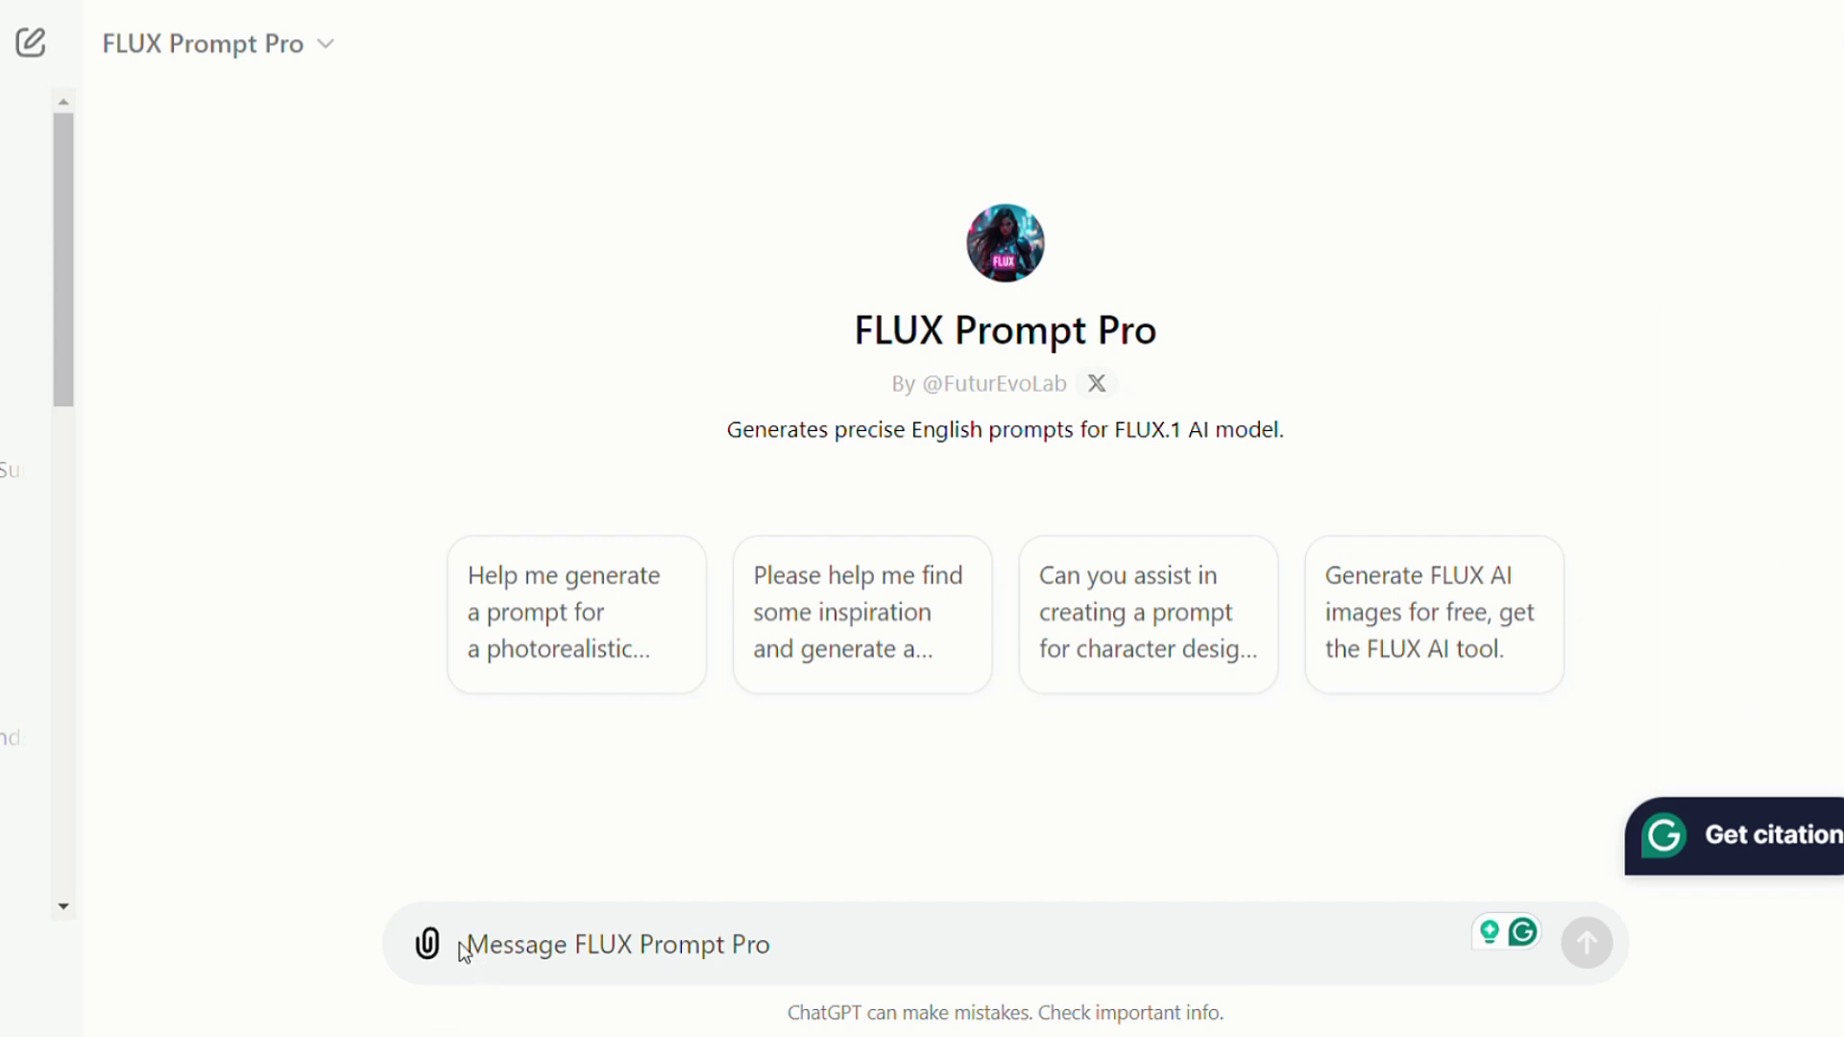
text(An image prompt with a beautiful girl sitting by the window in the morning.)
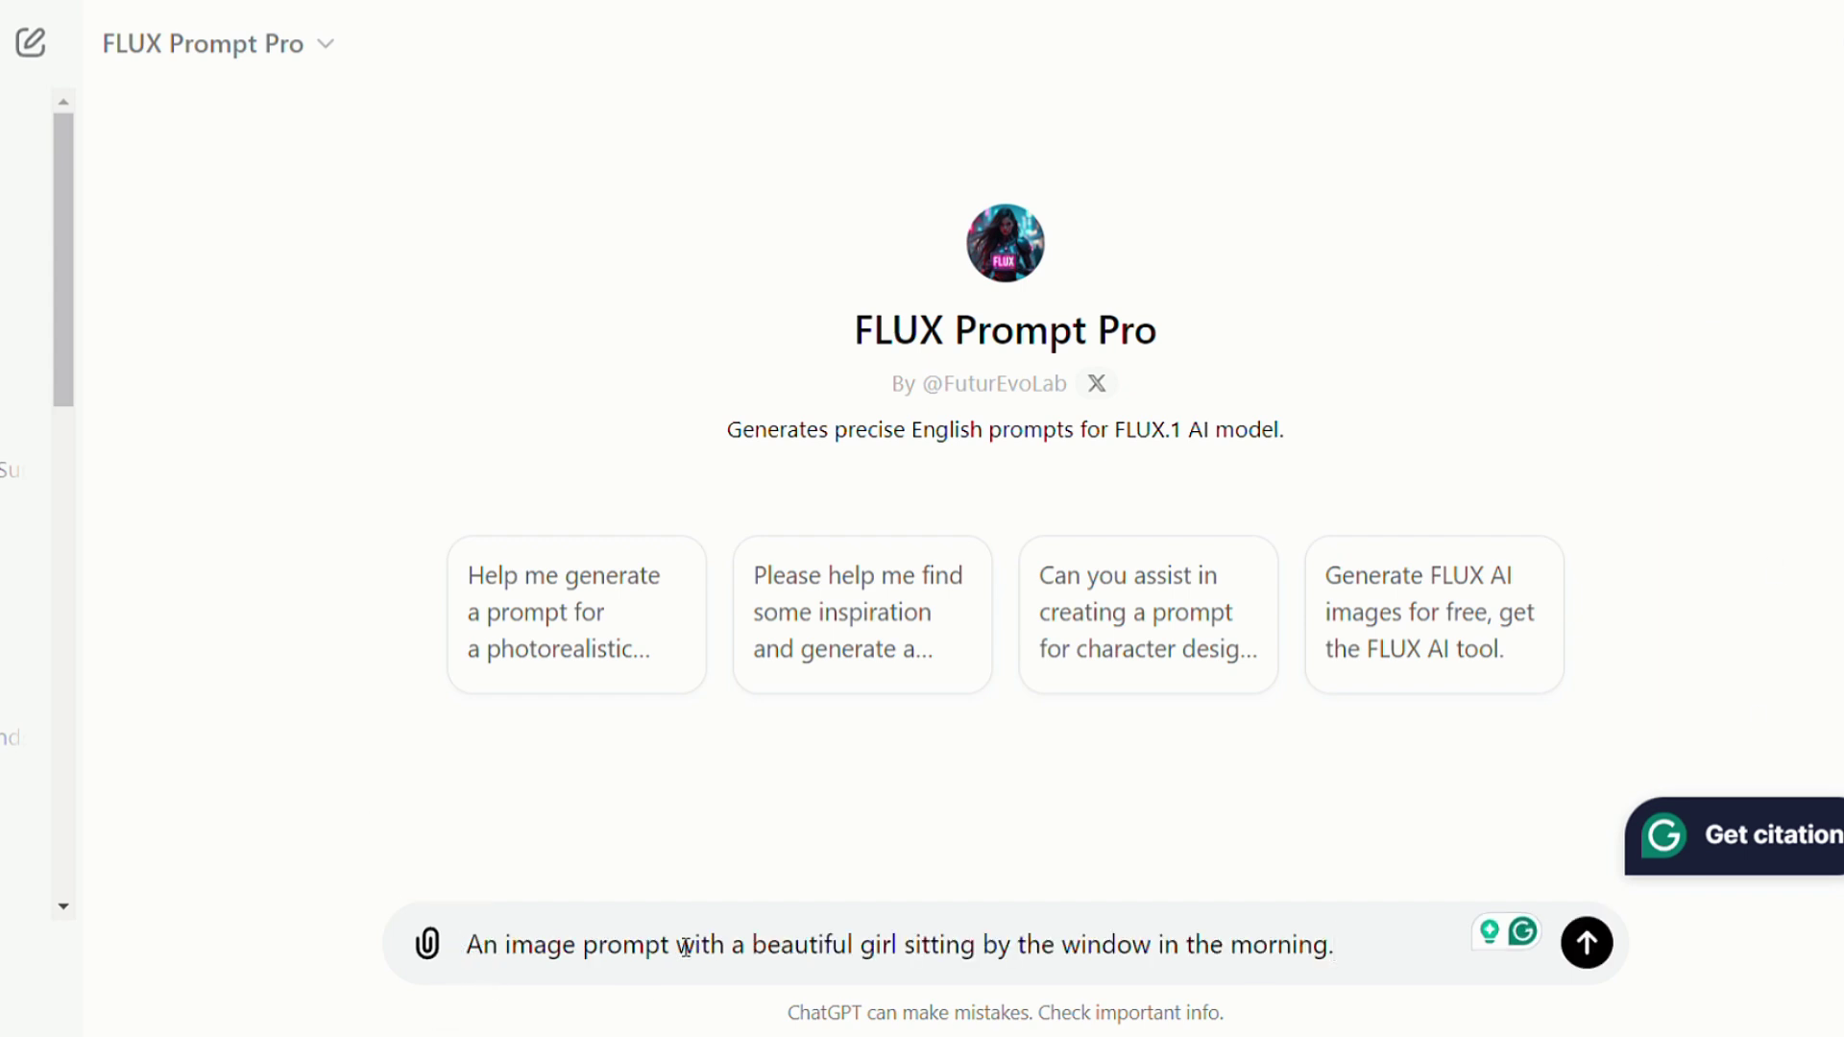
click(1599, 955)
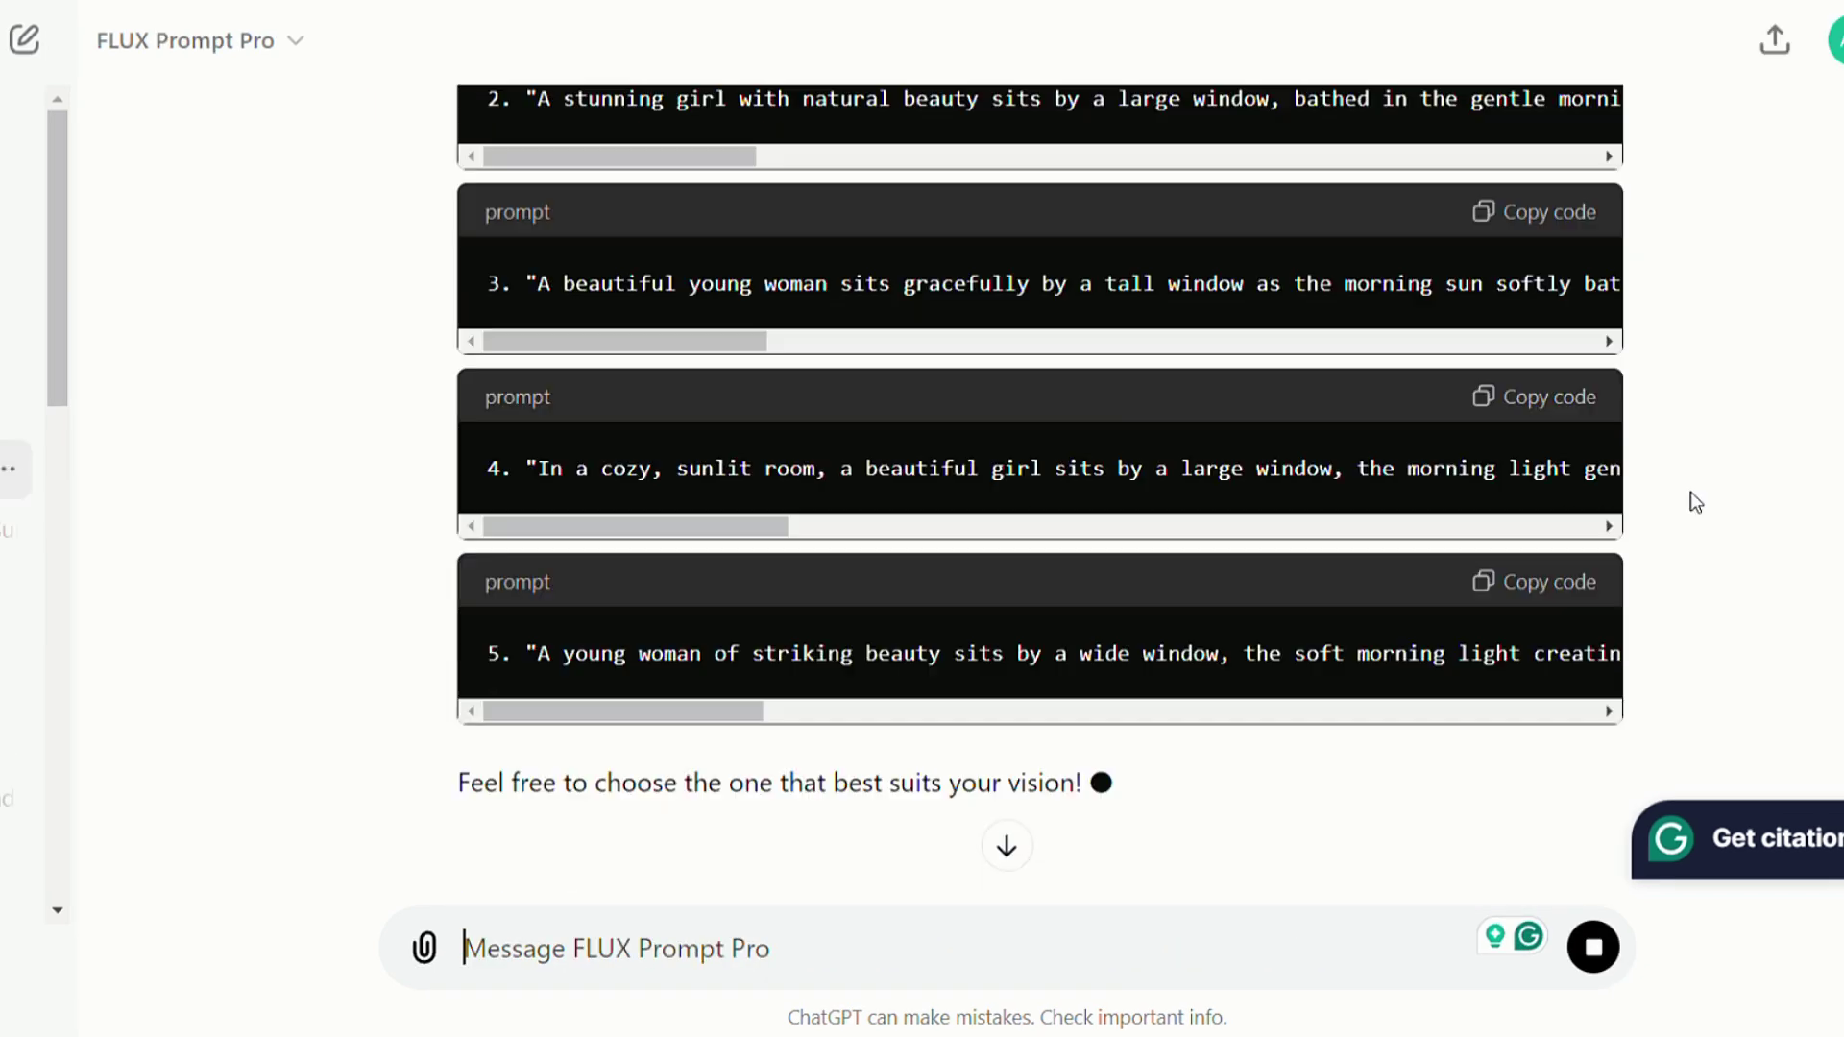
Step: Review the generated prompt variations and copy the second one, starting "A stunning girl with natural beauty sits by a large window"
drag(538, 211, 1632, 213)
drag(538, 396, 1681, 300)
drag(537, 581, 1632, 582)
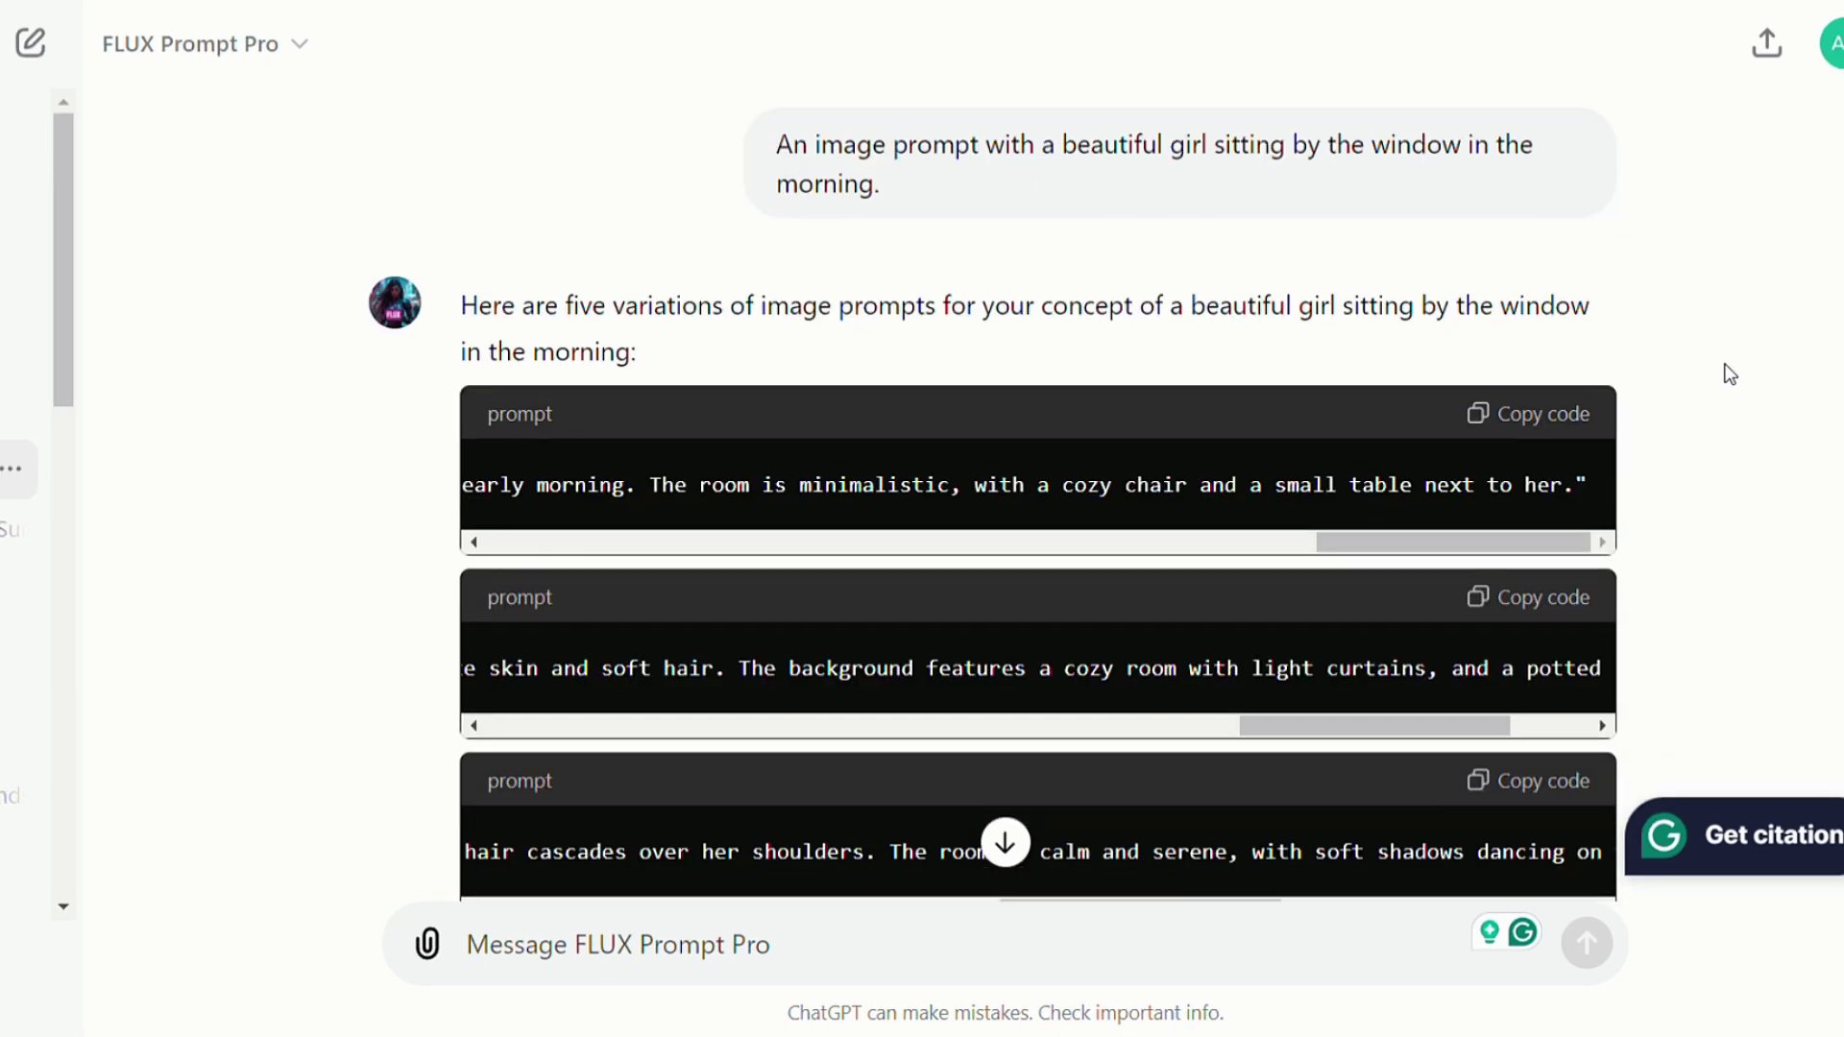
scroll(1206, 415, down, 3)
click(1584, 326)
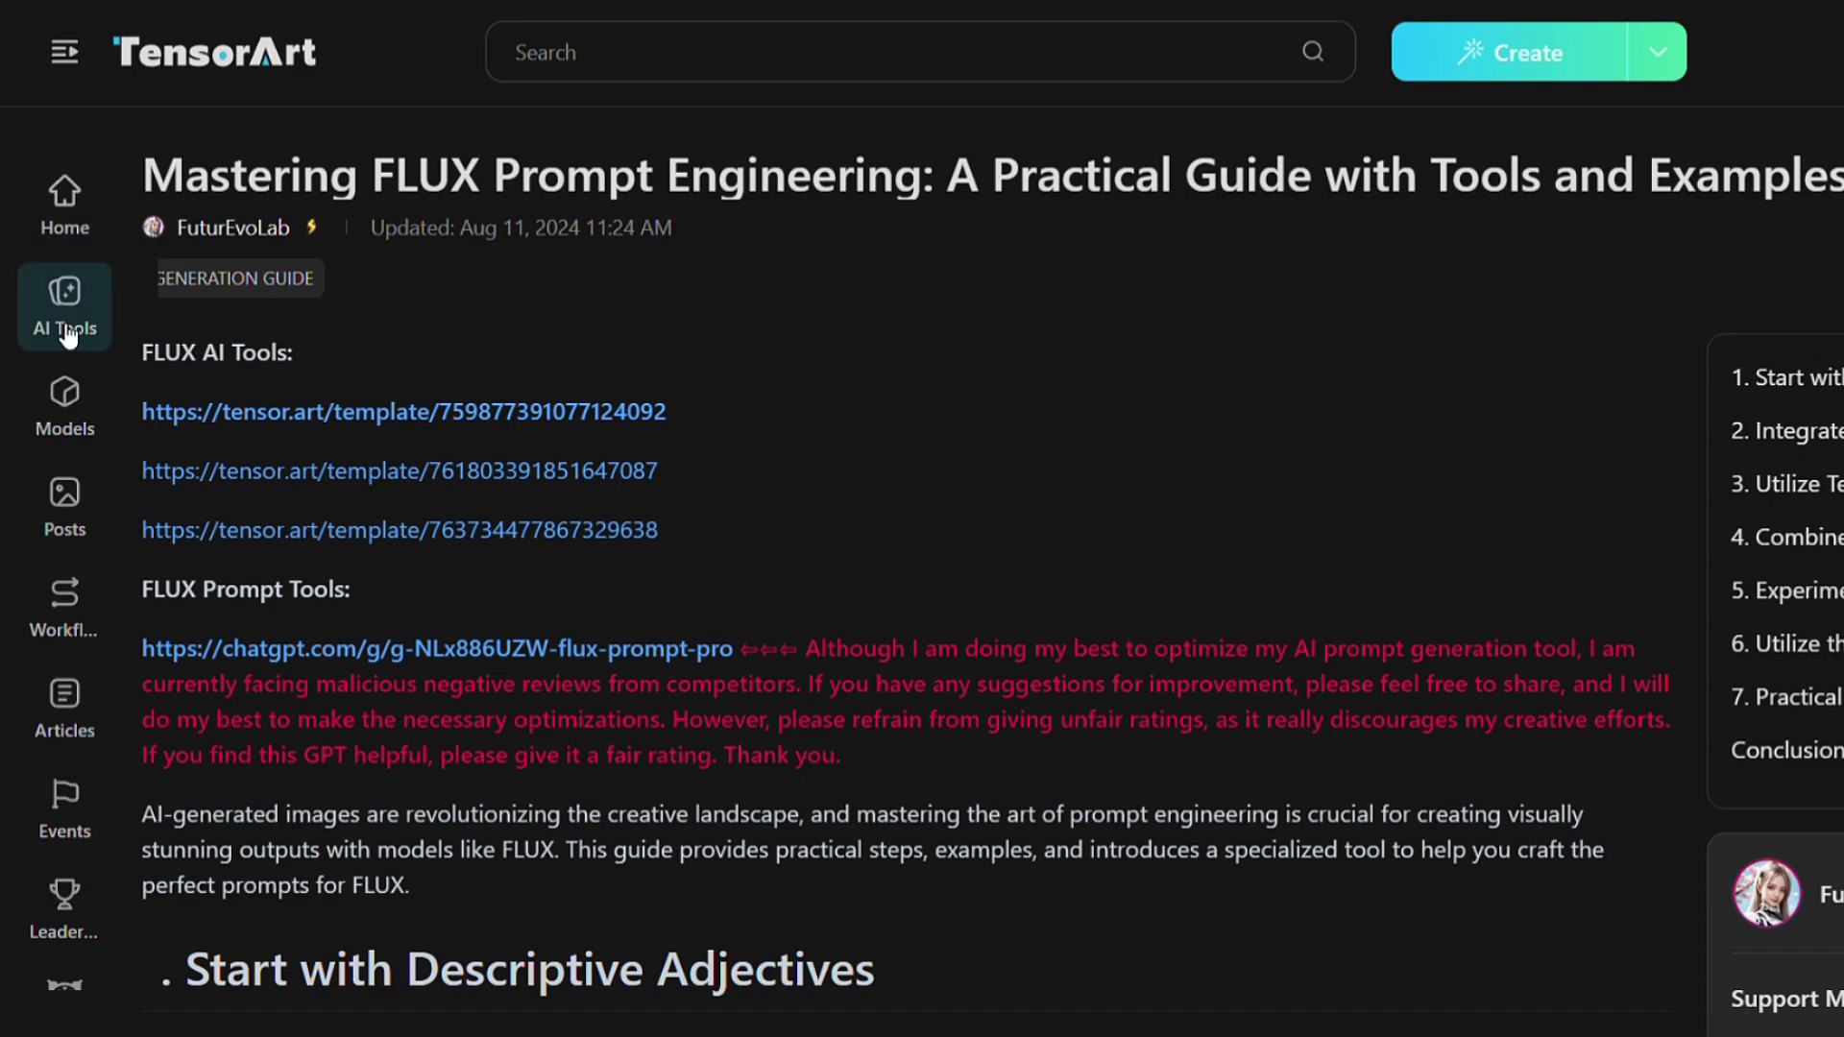
Step: Open the FLUX.1 - dev-fp8 model from TensorArt's model collection and look through its details and community images
click(65, 403)
scroll(1835, 514, down, 1)
scroll(1597, 691, down, 8)
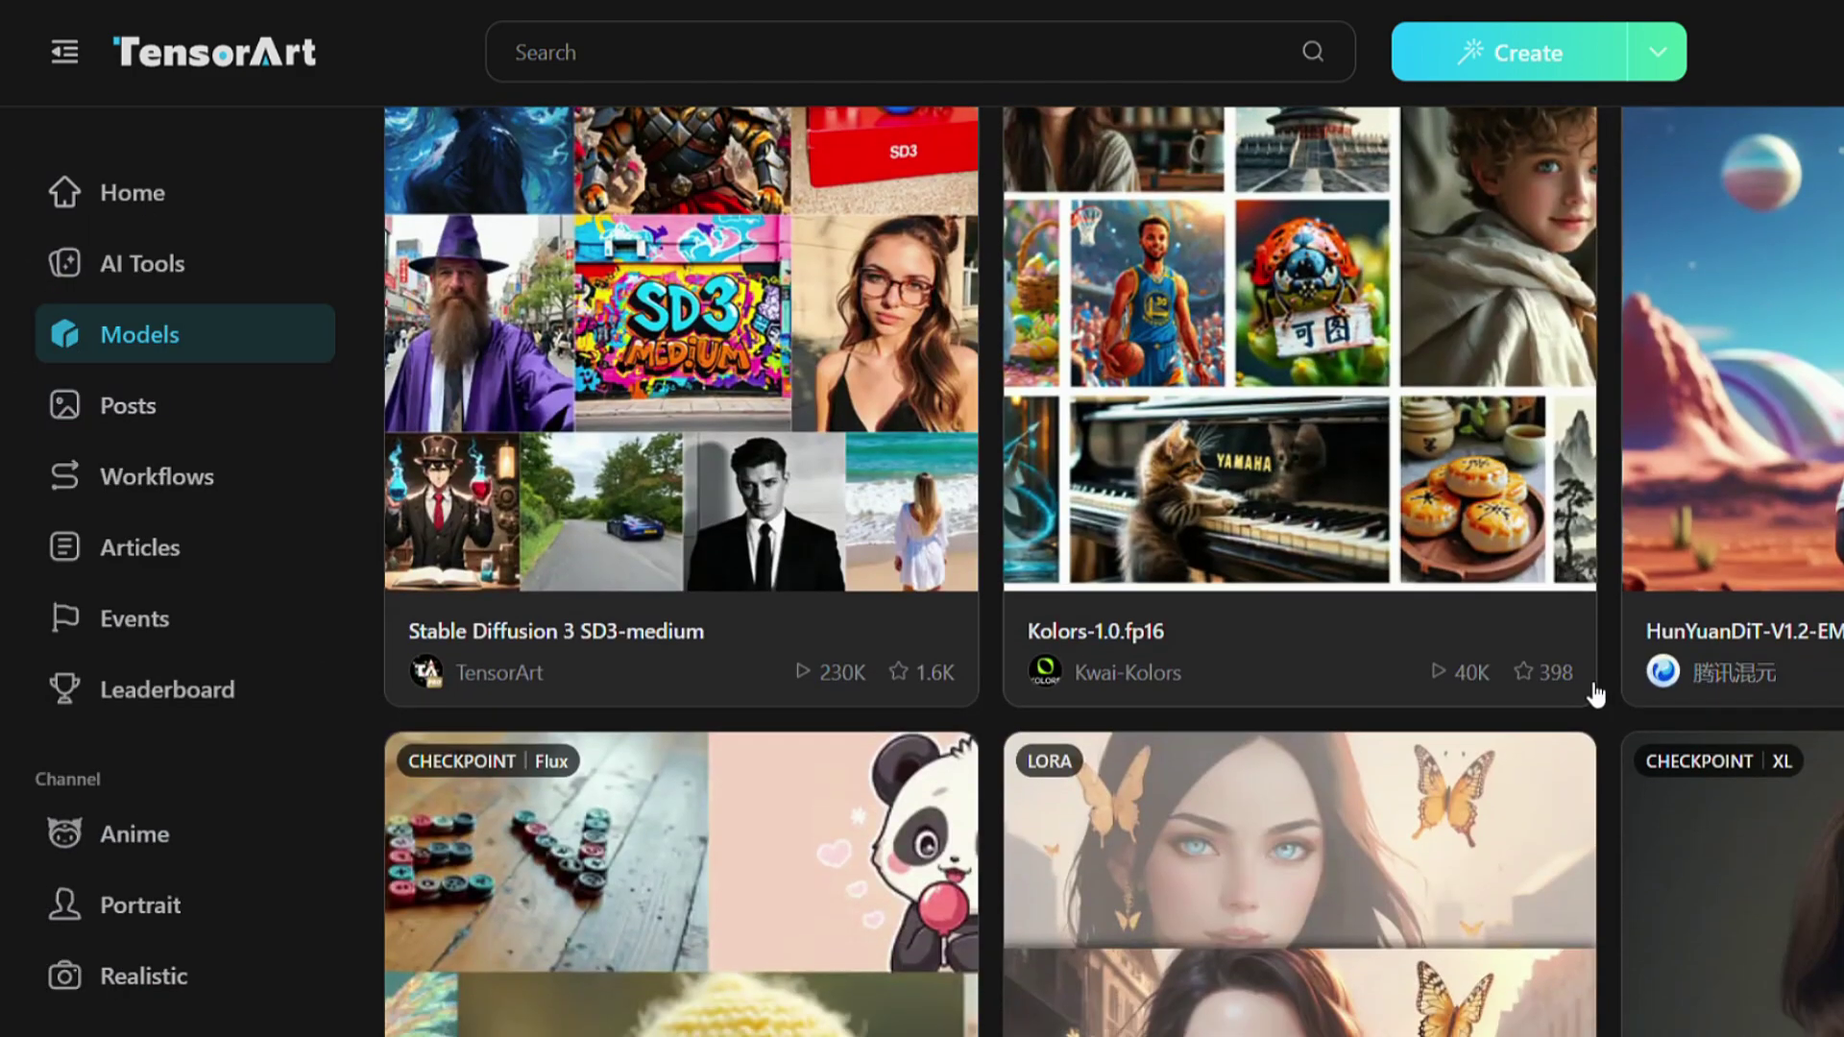
scroll(697, 703, up, 3)
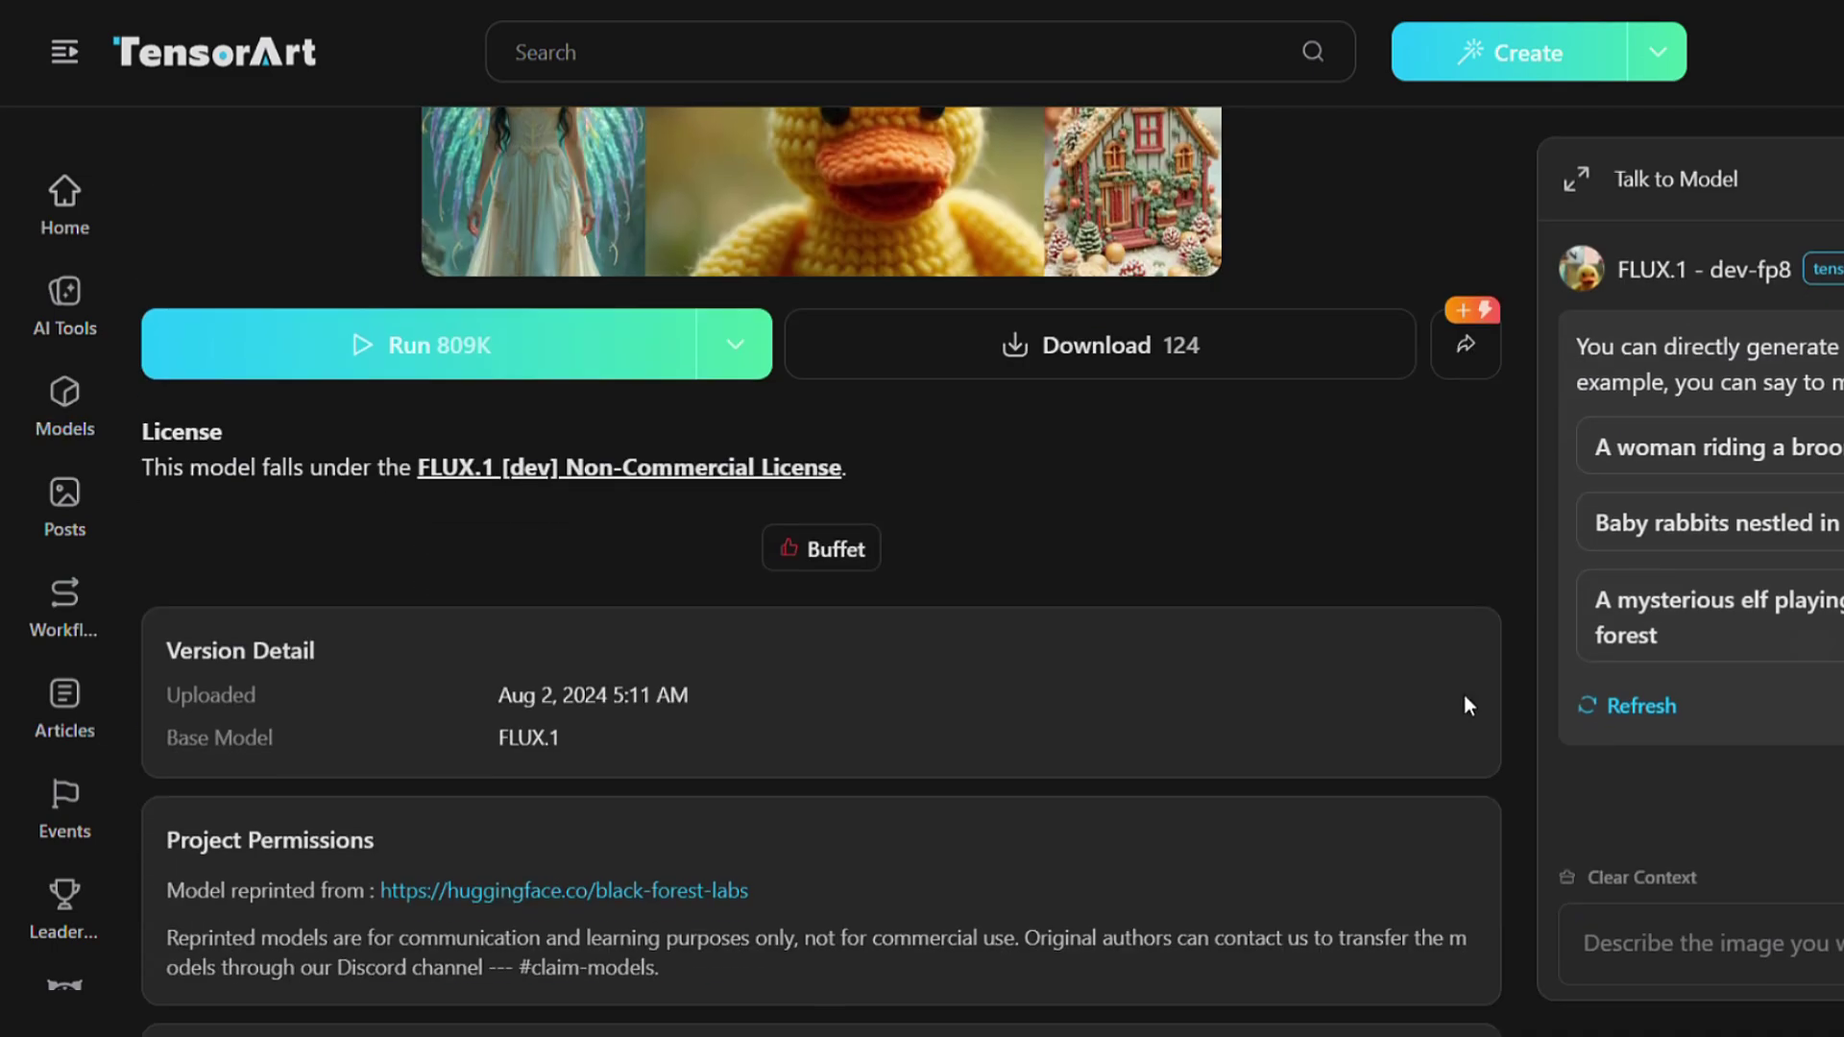
scroll(1464, 696, down, 15)
scroll(1474, 708, down, 15)
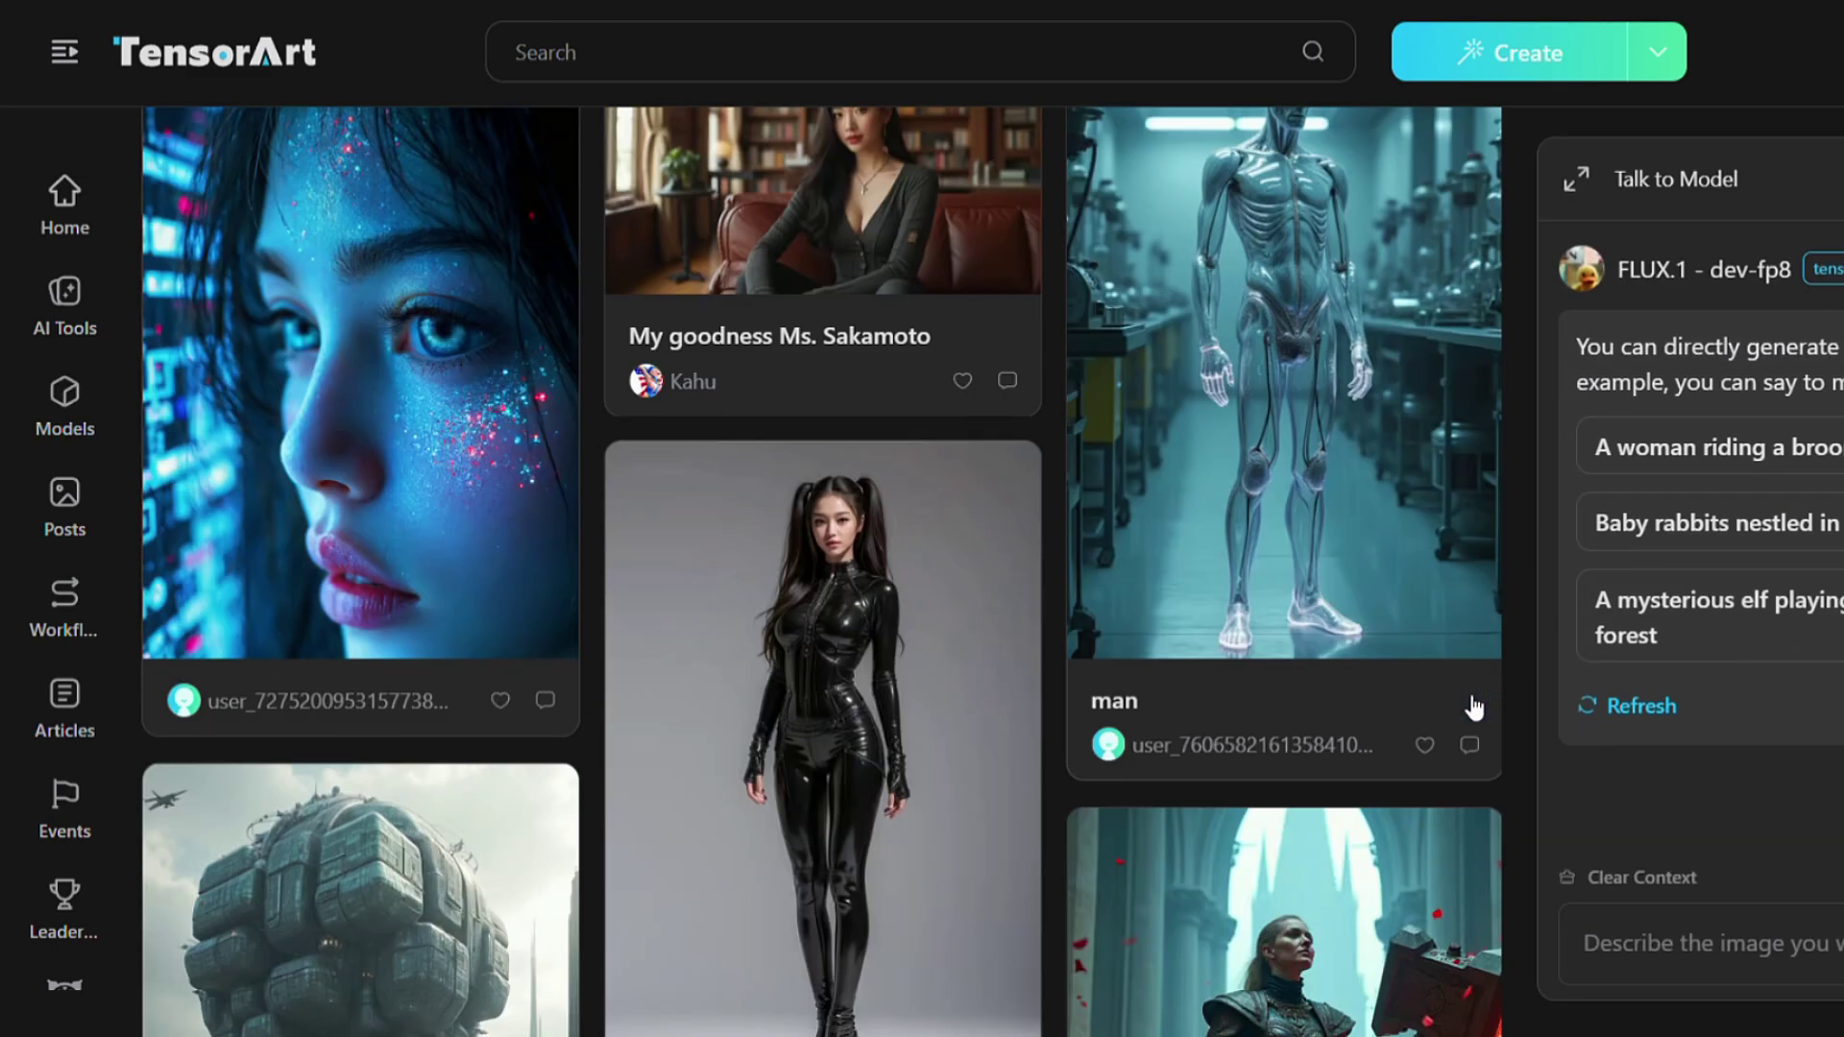
scroll(1474, 708, down, 15)
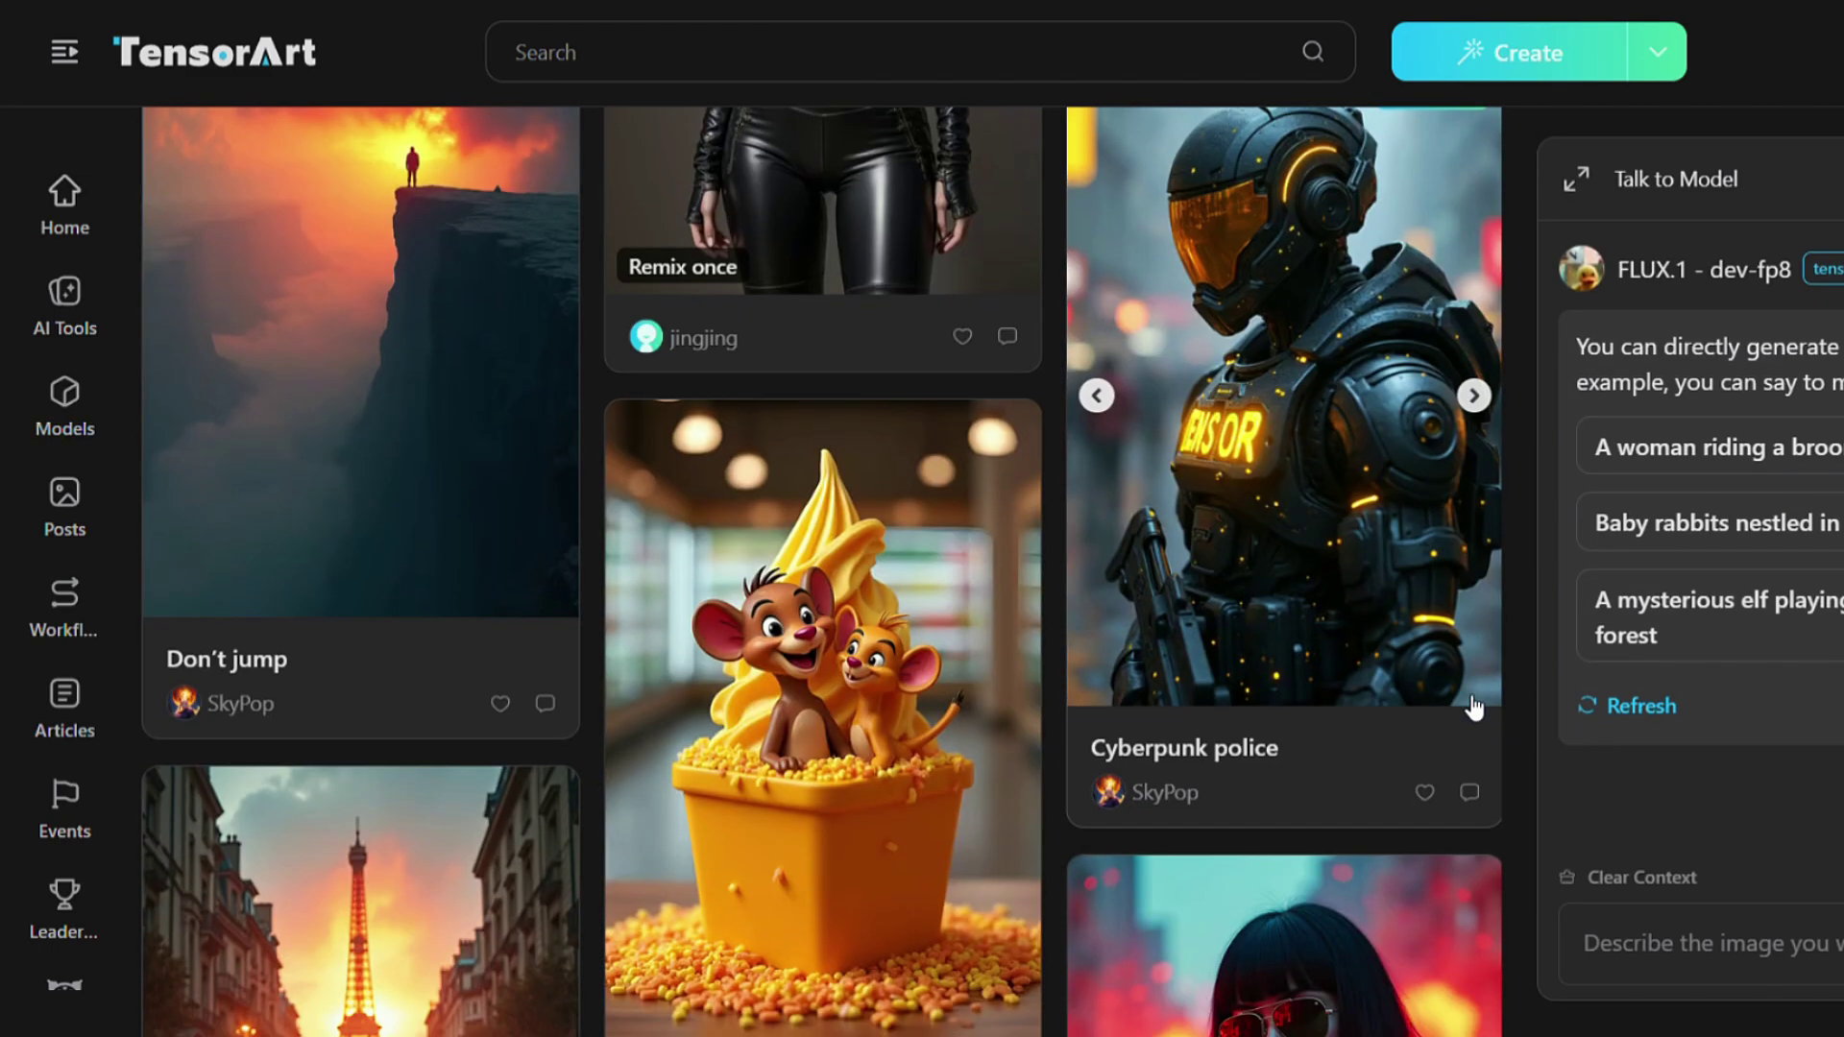
scroll(1474, 707, up, 6)
scroll(1474, 708, up, 15)
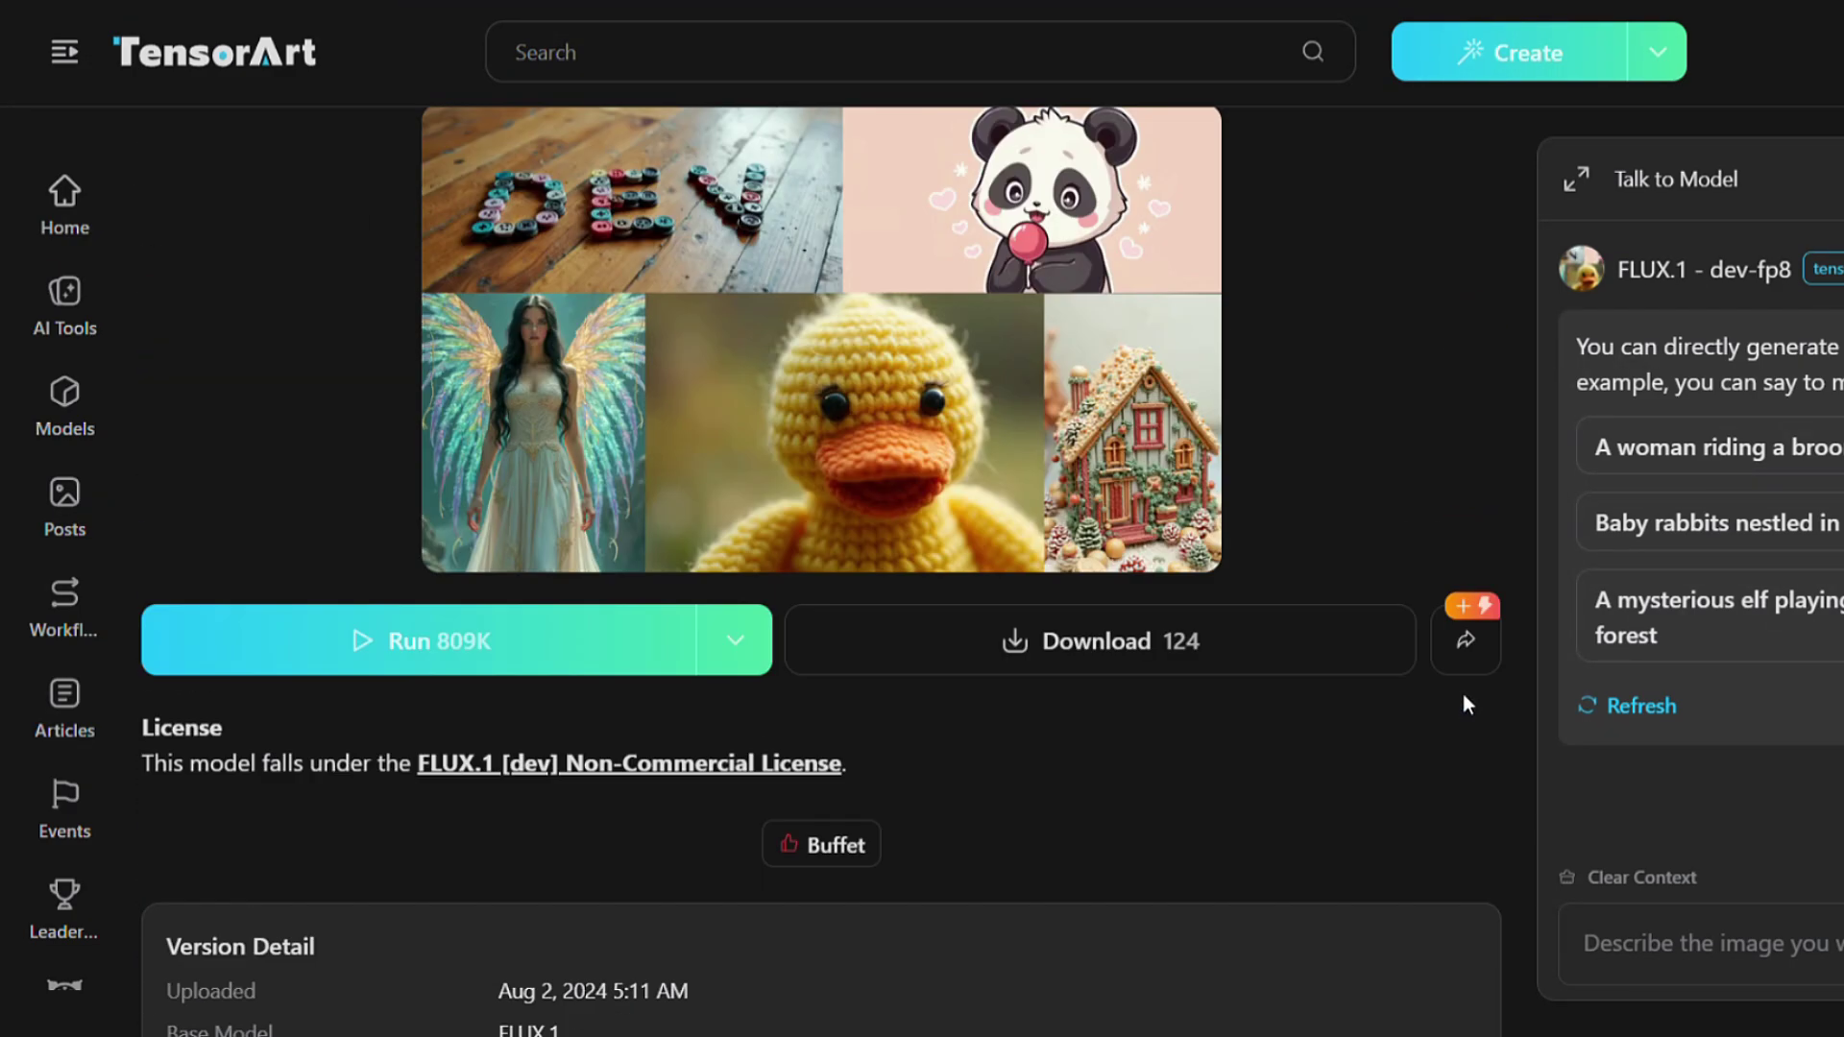
Step: Run FLUX.1 - dev-fp8 with the author's recommended parameters and enter the copied "A stunning girl with natural beauty" text as the prompt
click(530, 657)
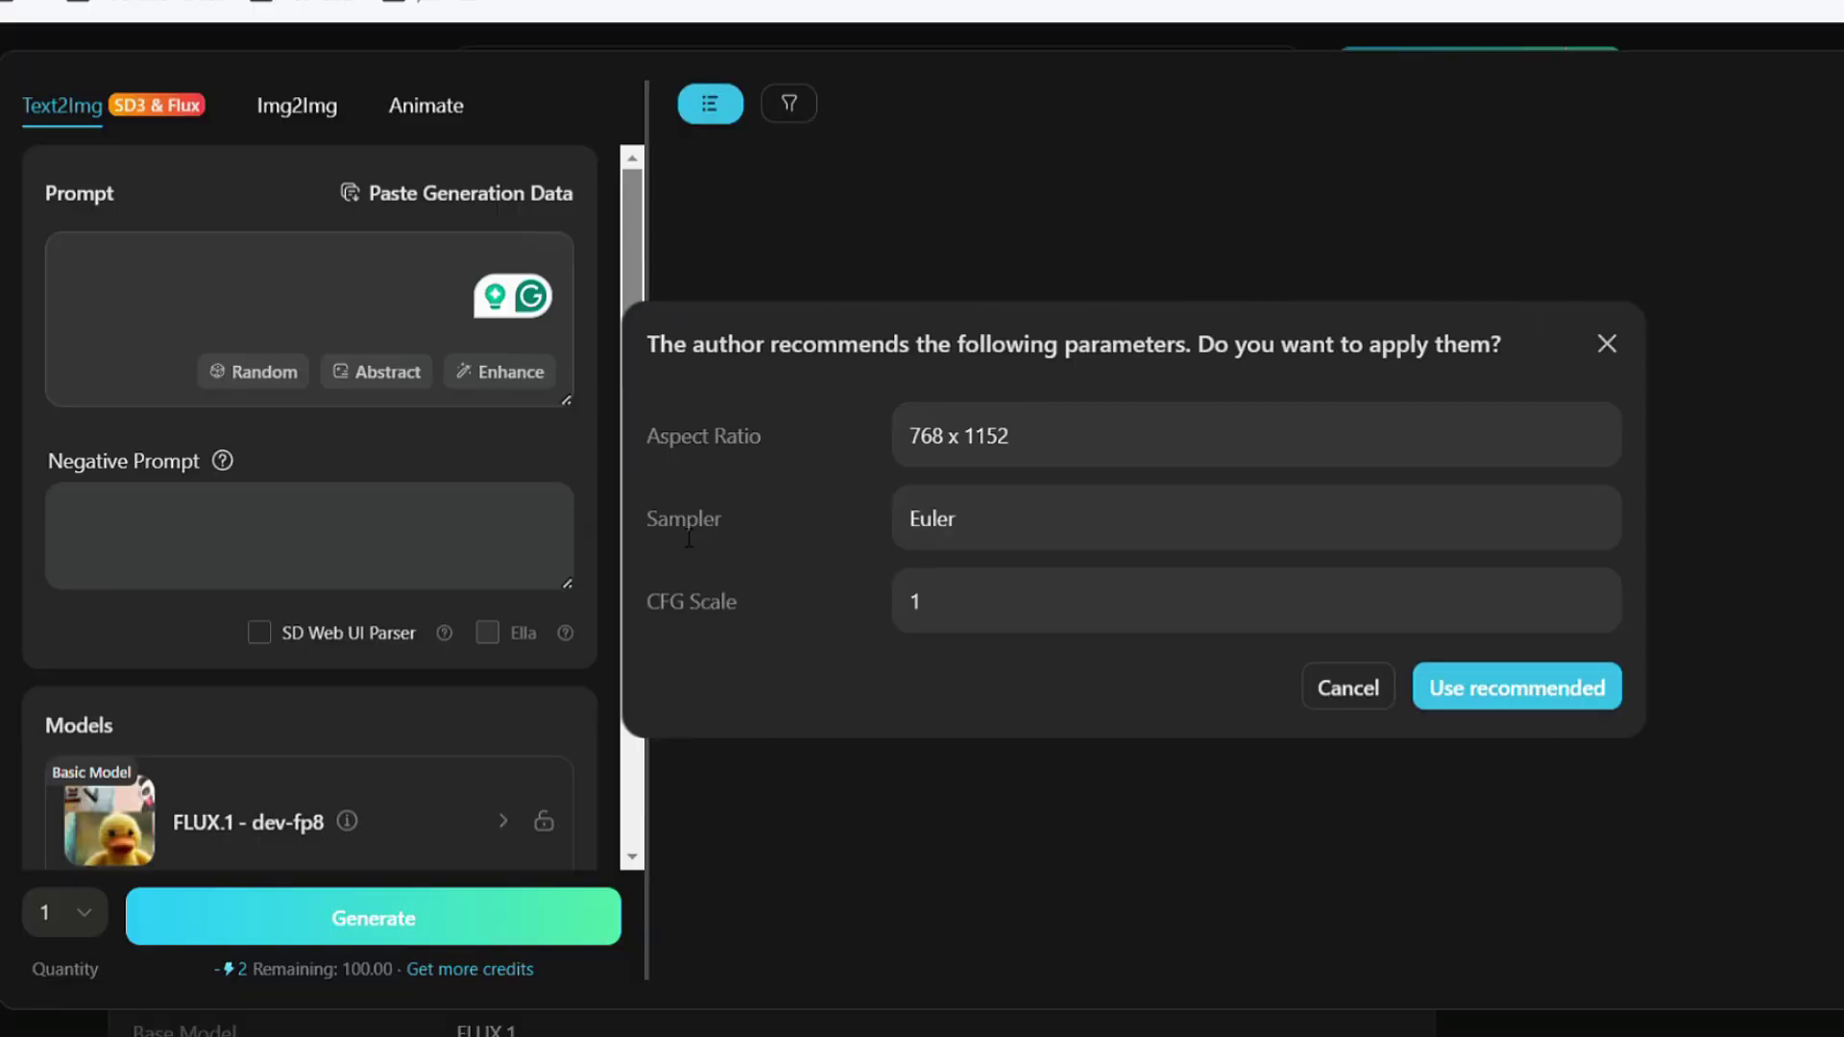
click(1450, 706)
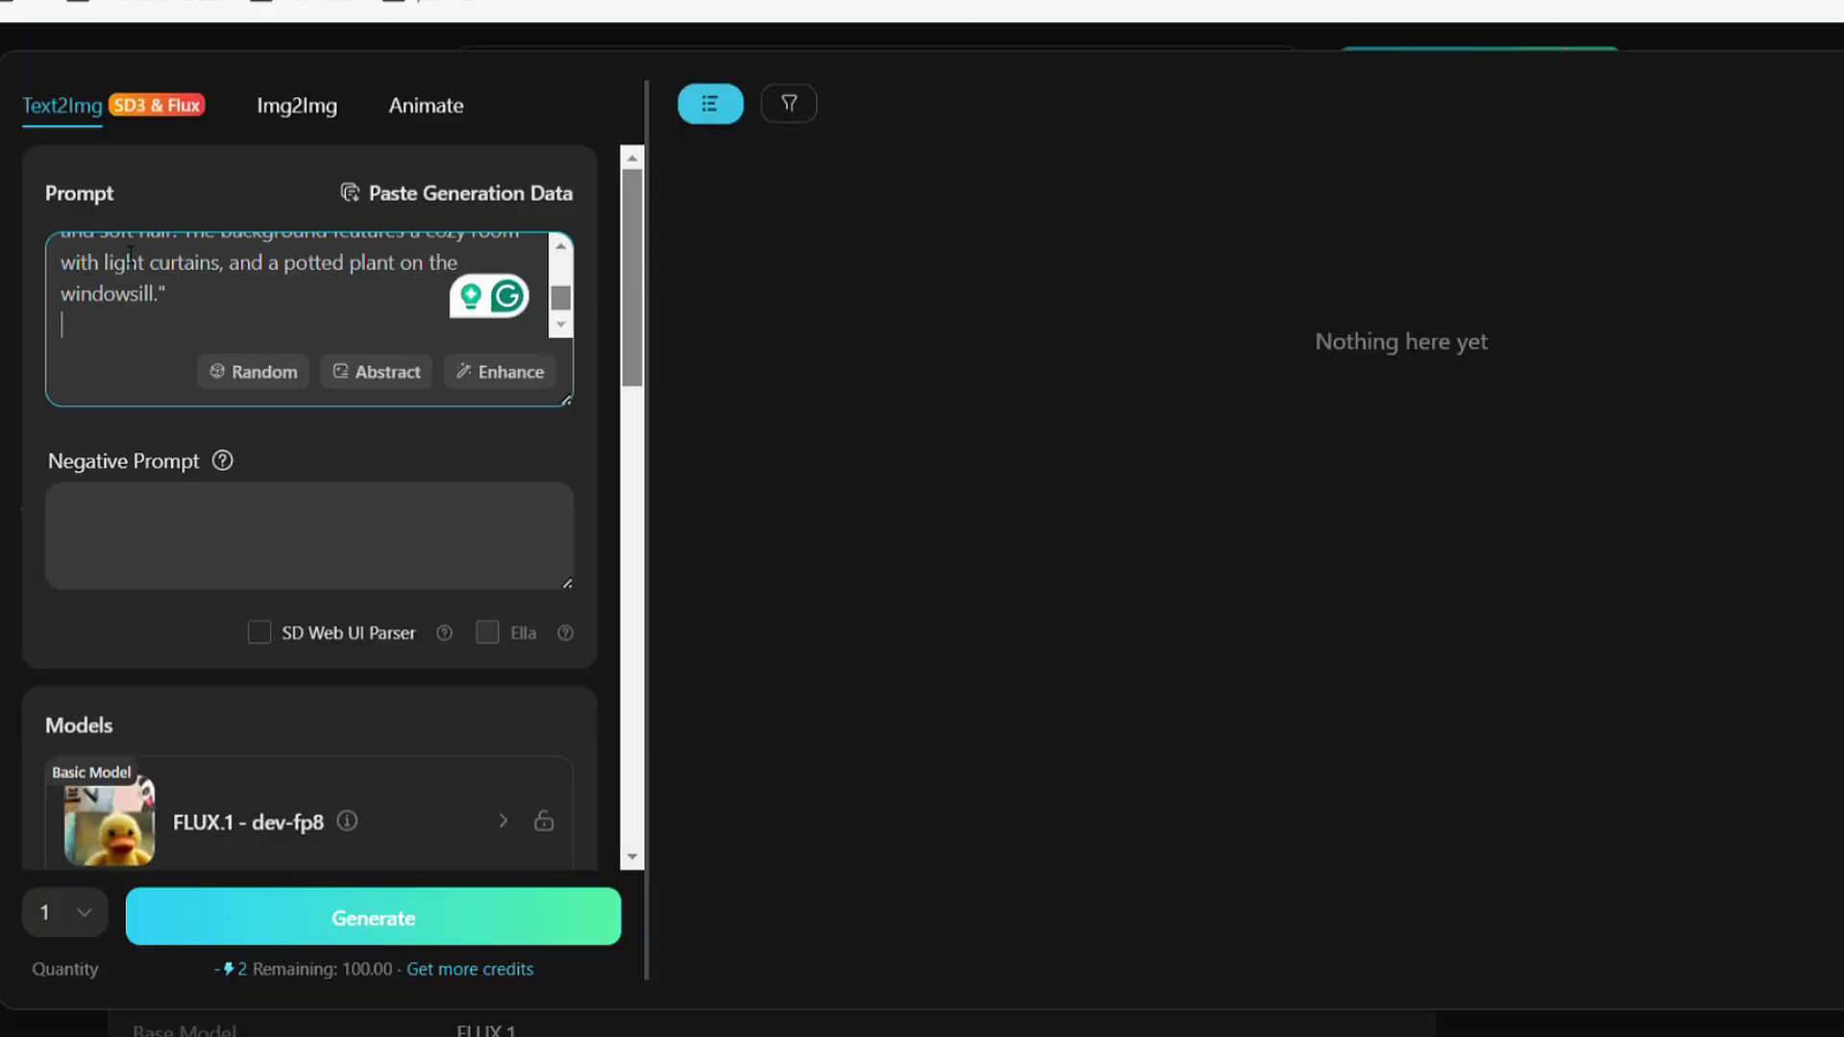
drag(69, 265, 254, 350)
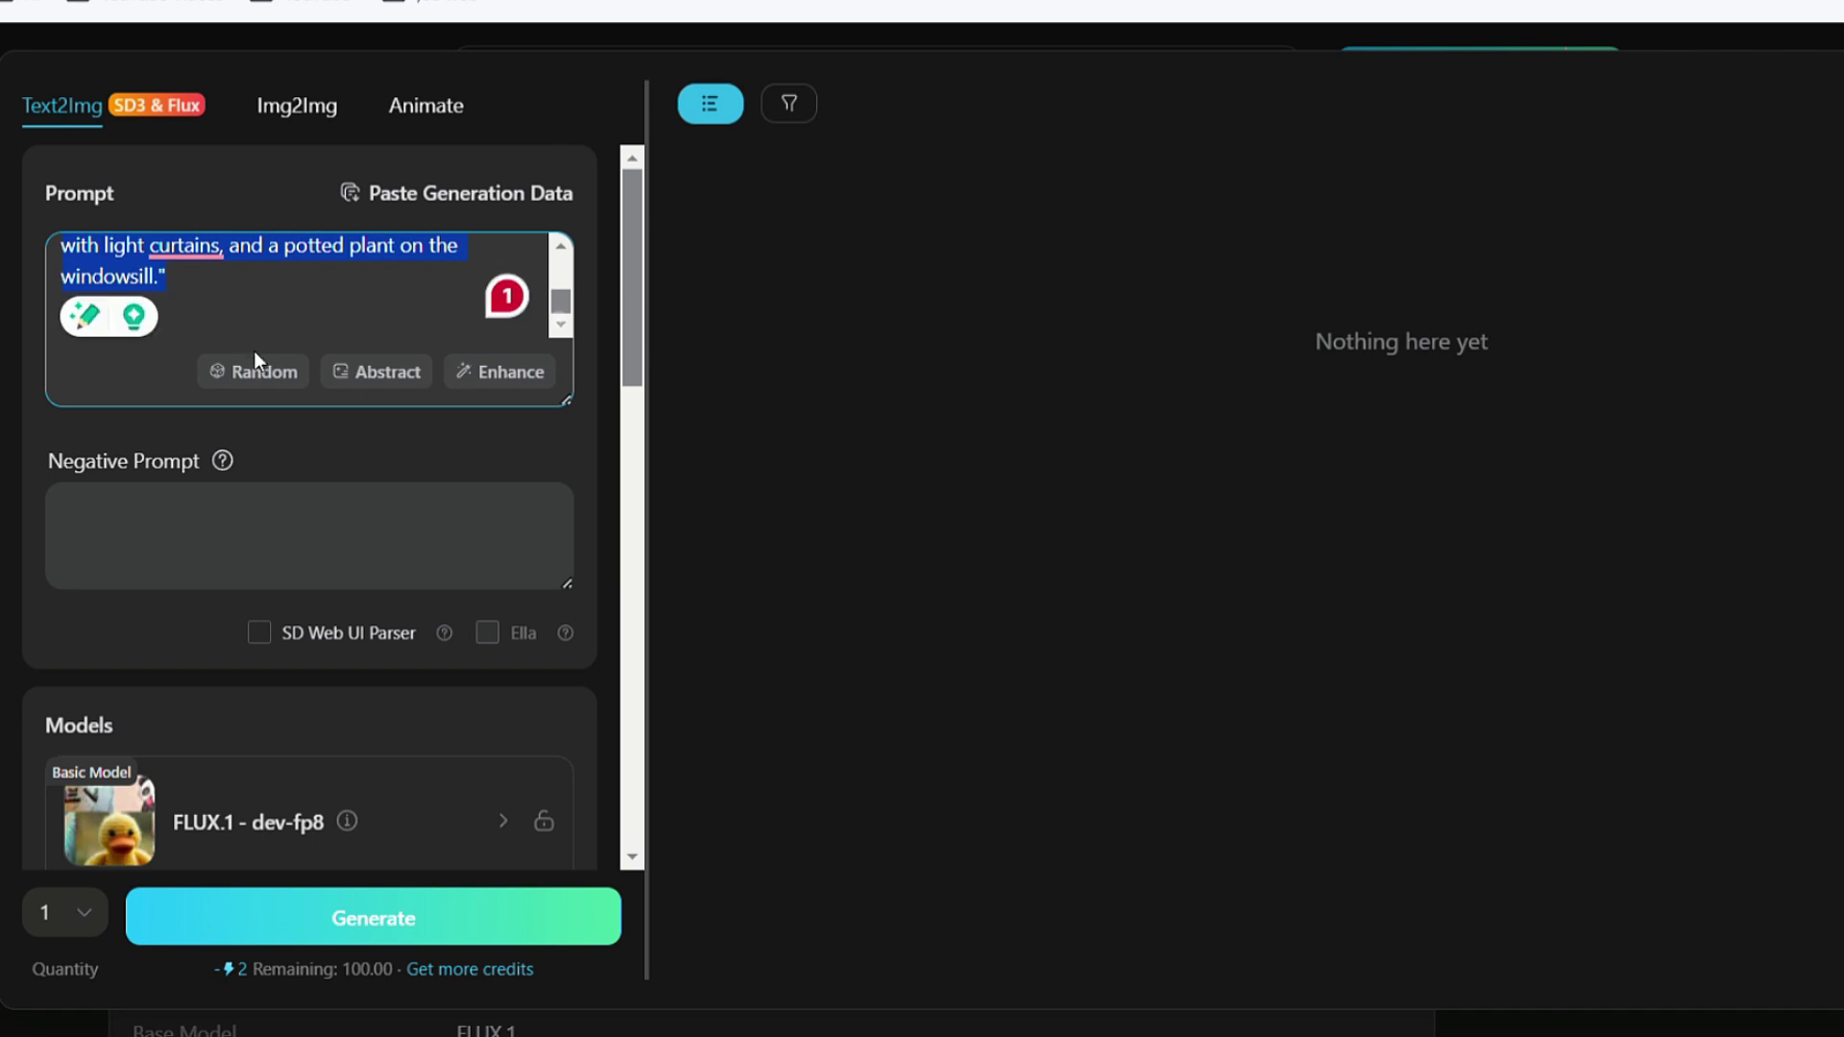
click(160, 545)
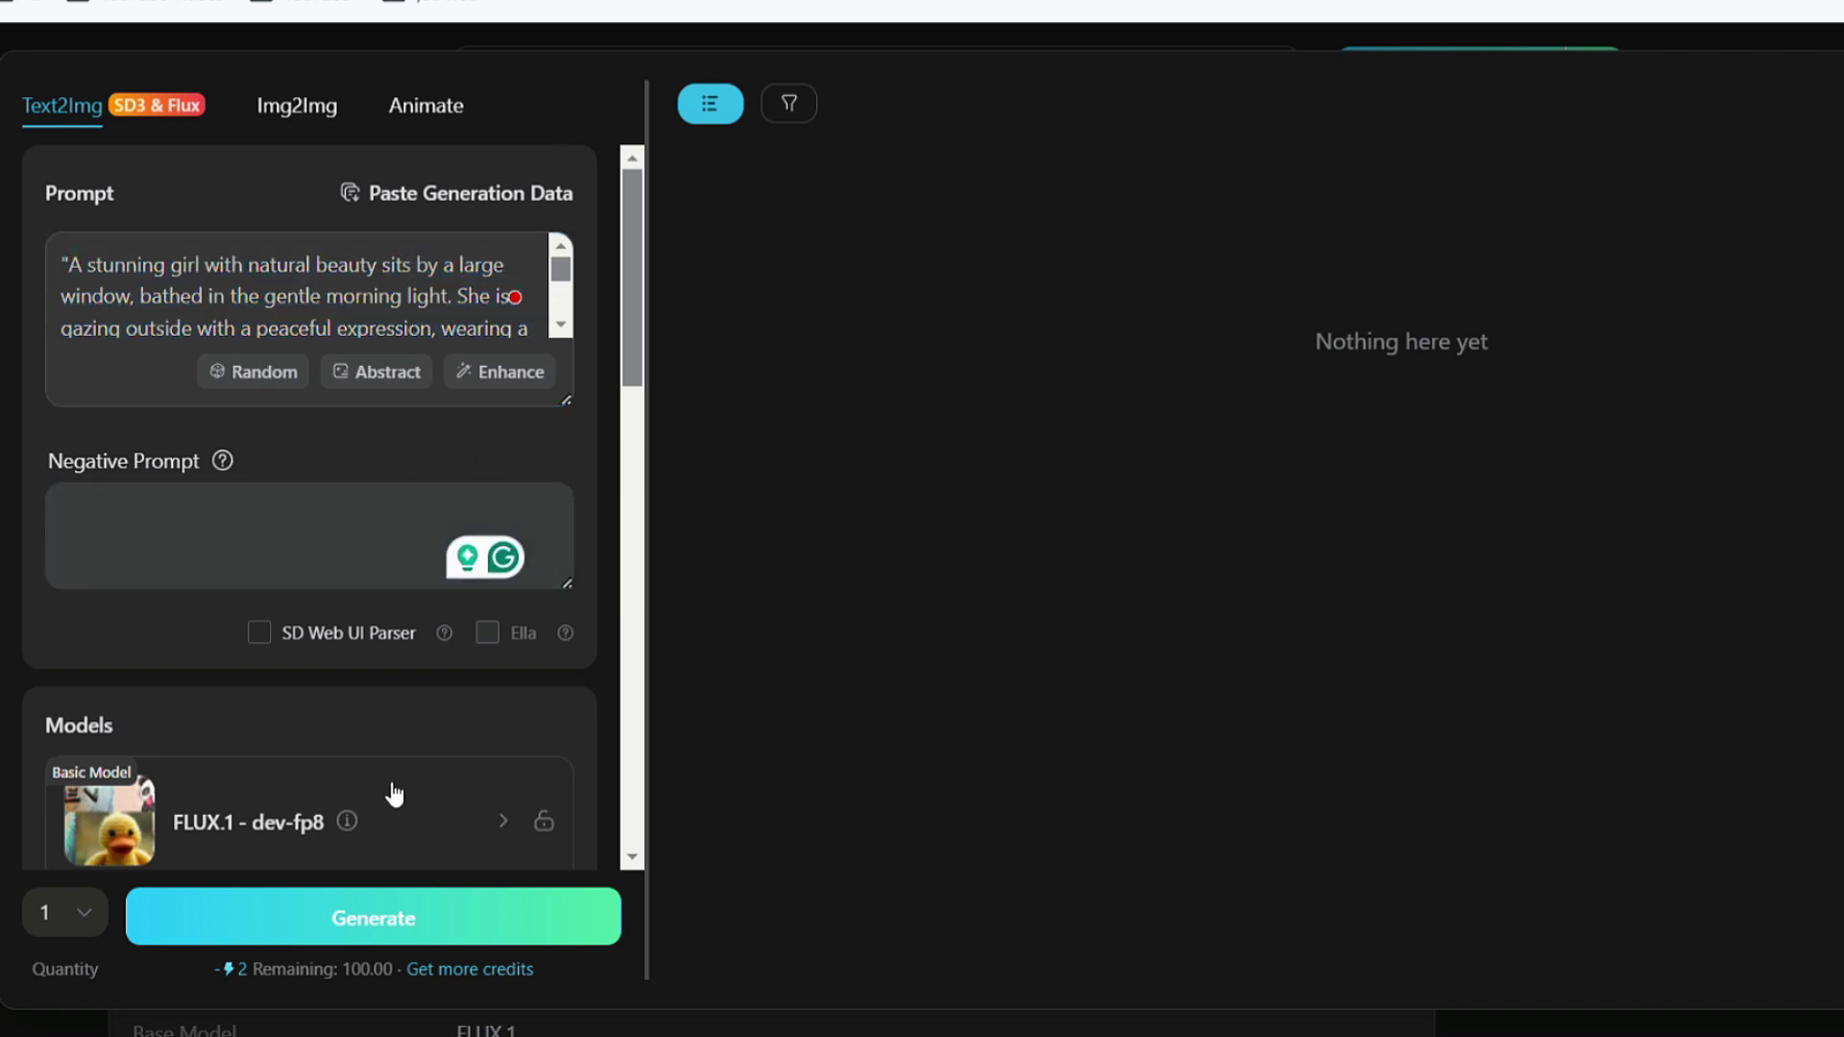
Step: Generate one image in the Landscape 1152x768 aspect ratio and review its generation parameters
scroll(391, 794, down, 6)
click(209, 595)
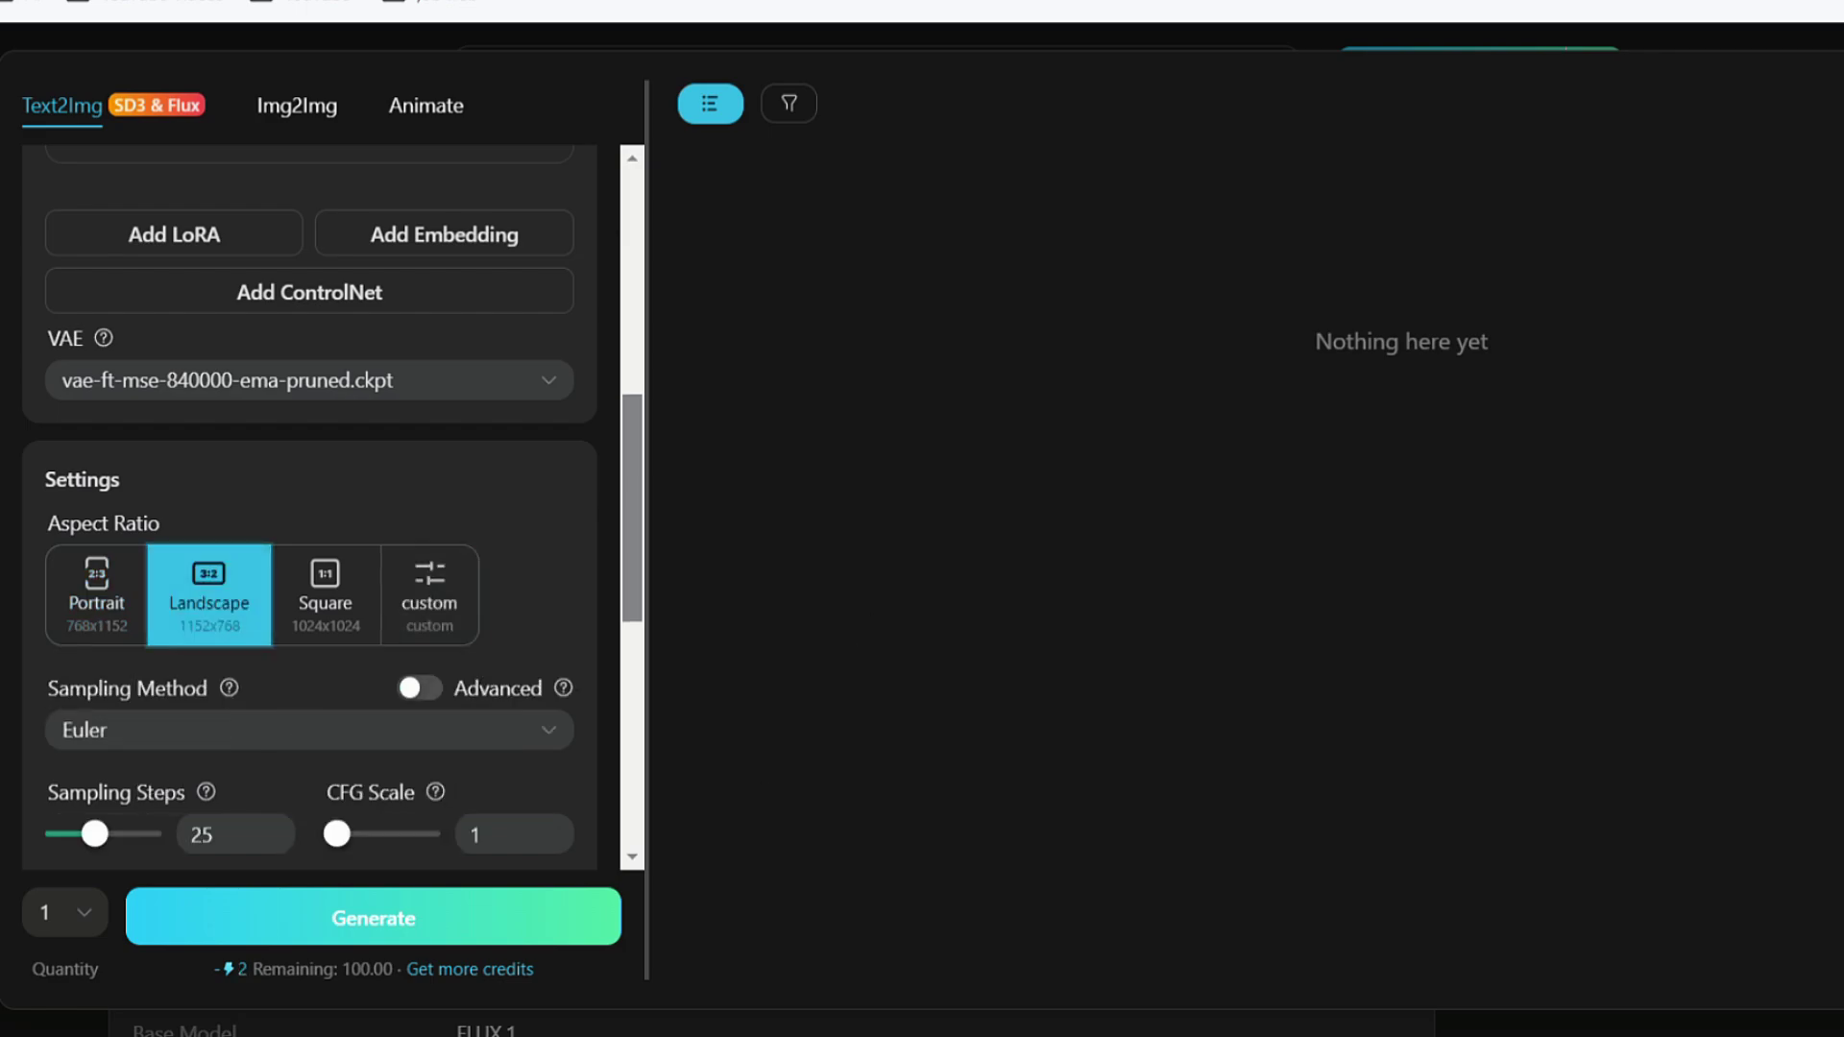
scroll(307, 576, down, 10)
click(373, 918)
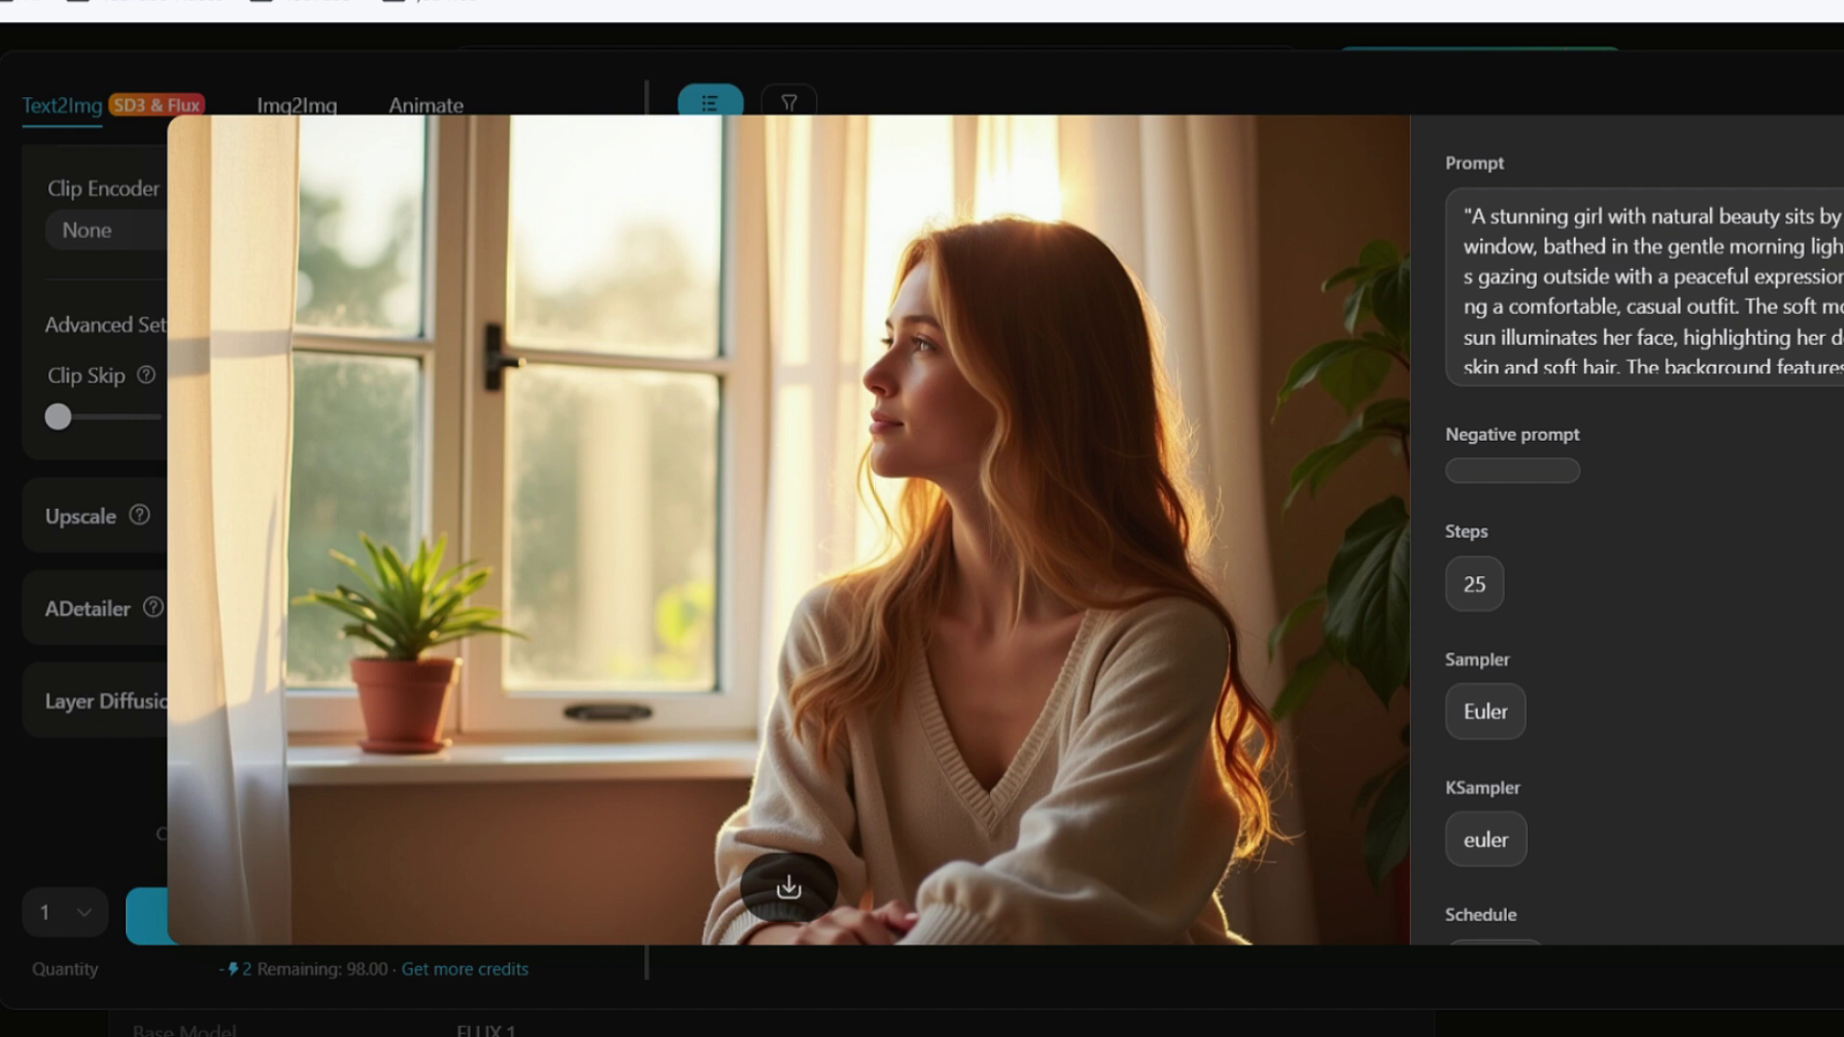
scroll(1812, 630, down, 9)
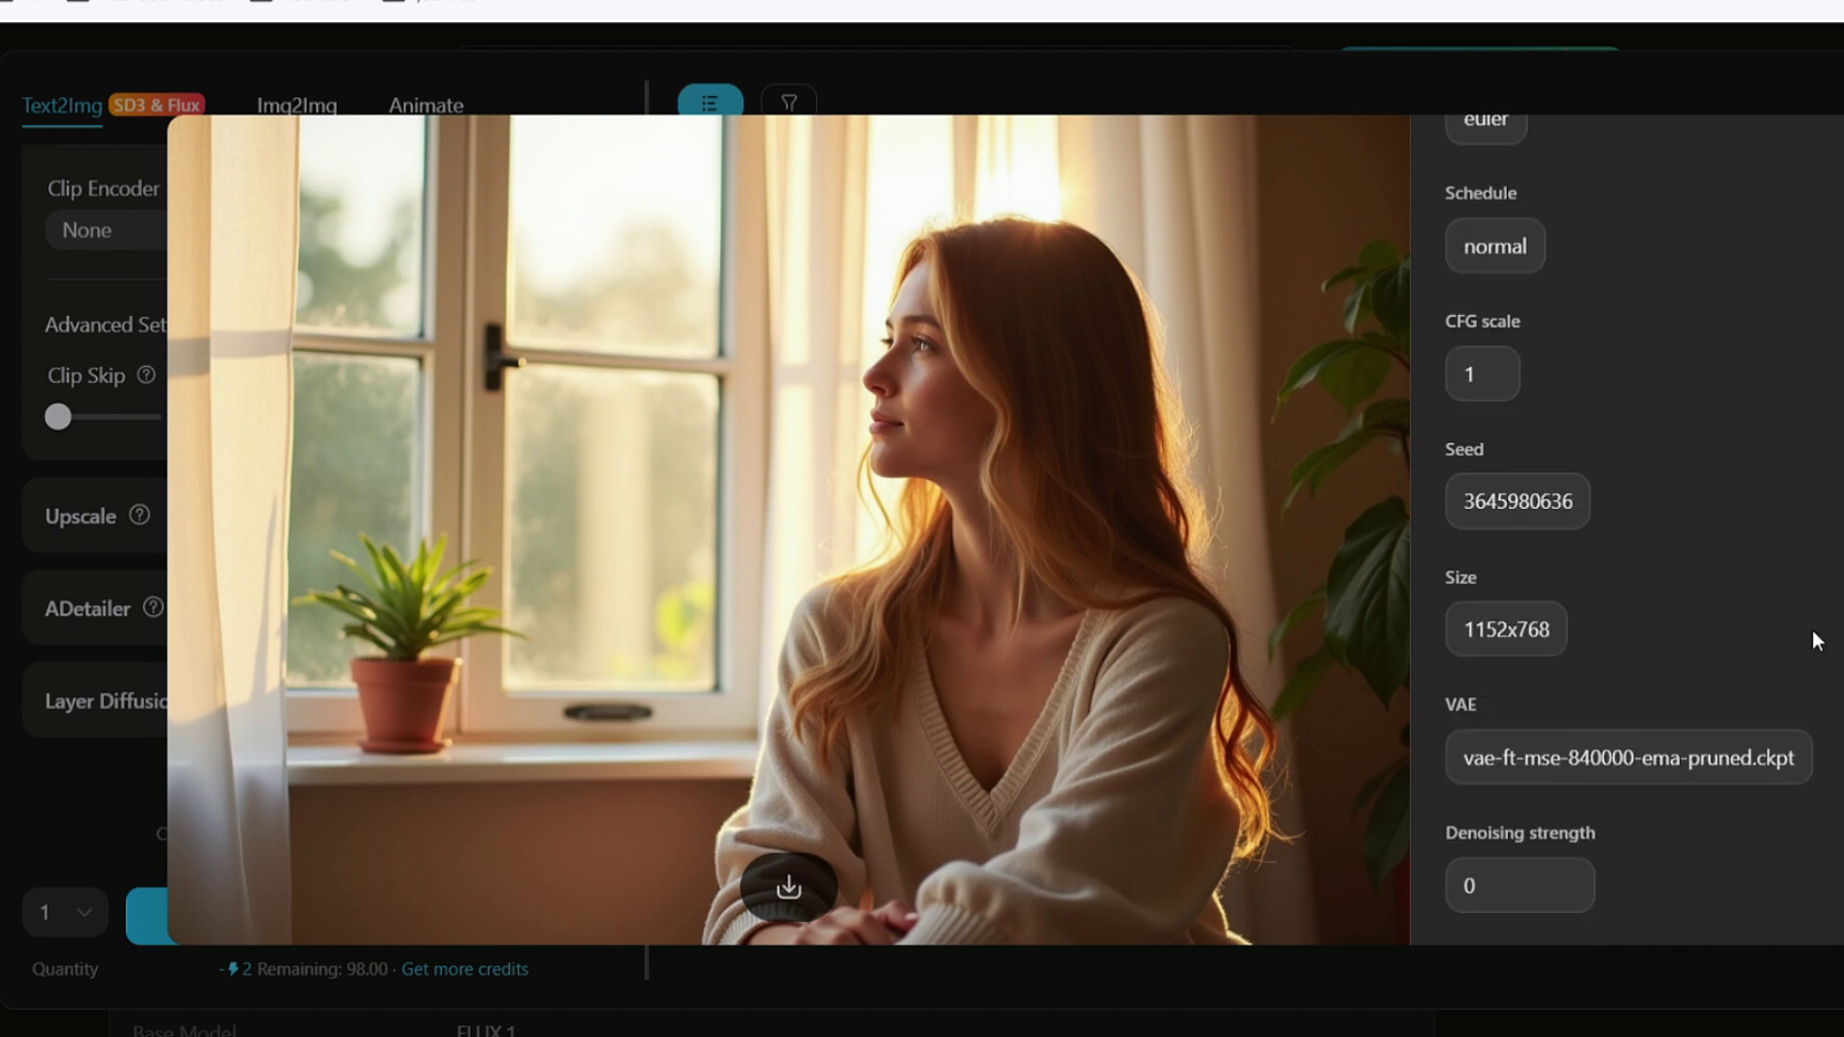
scroll(1812, 630, down, 2)
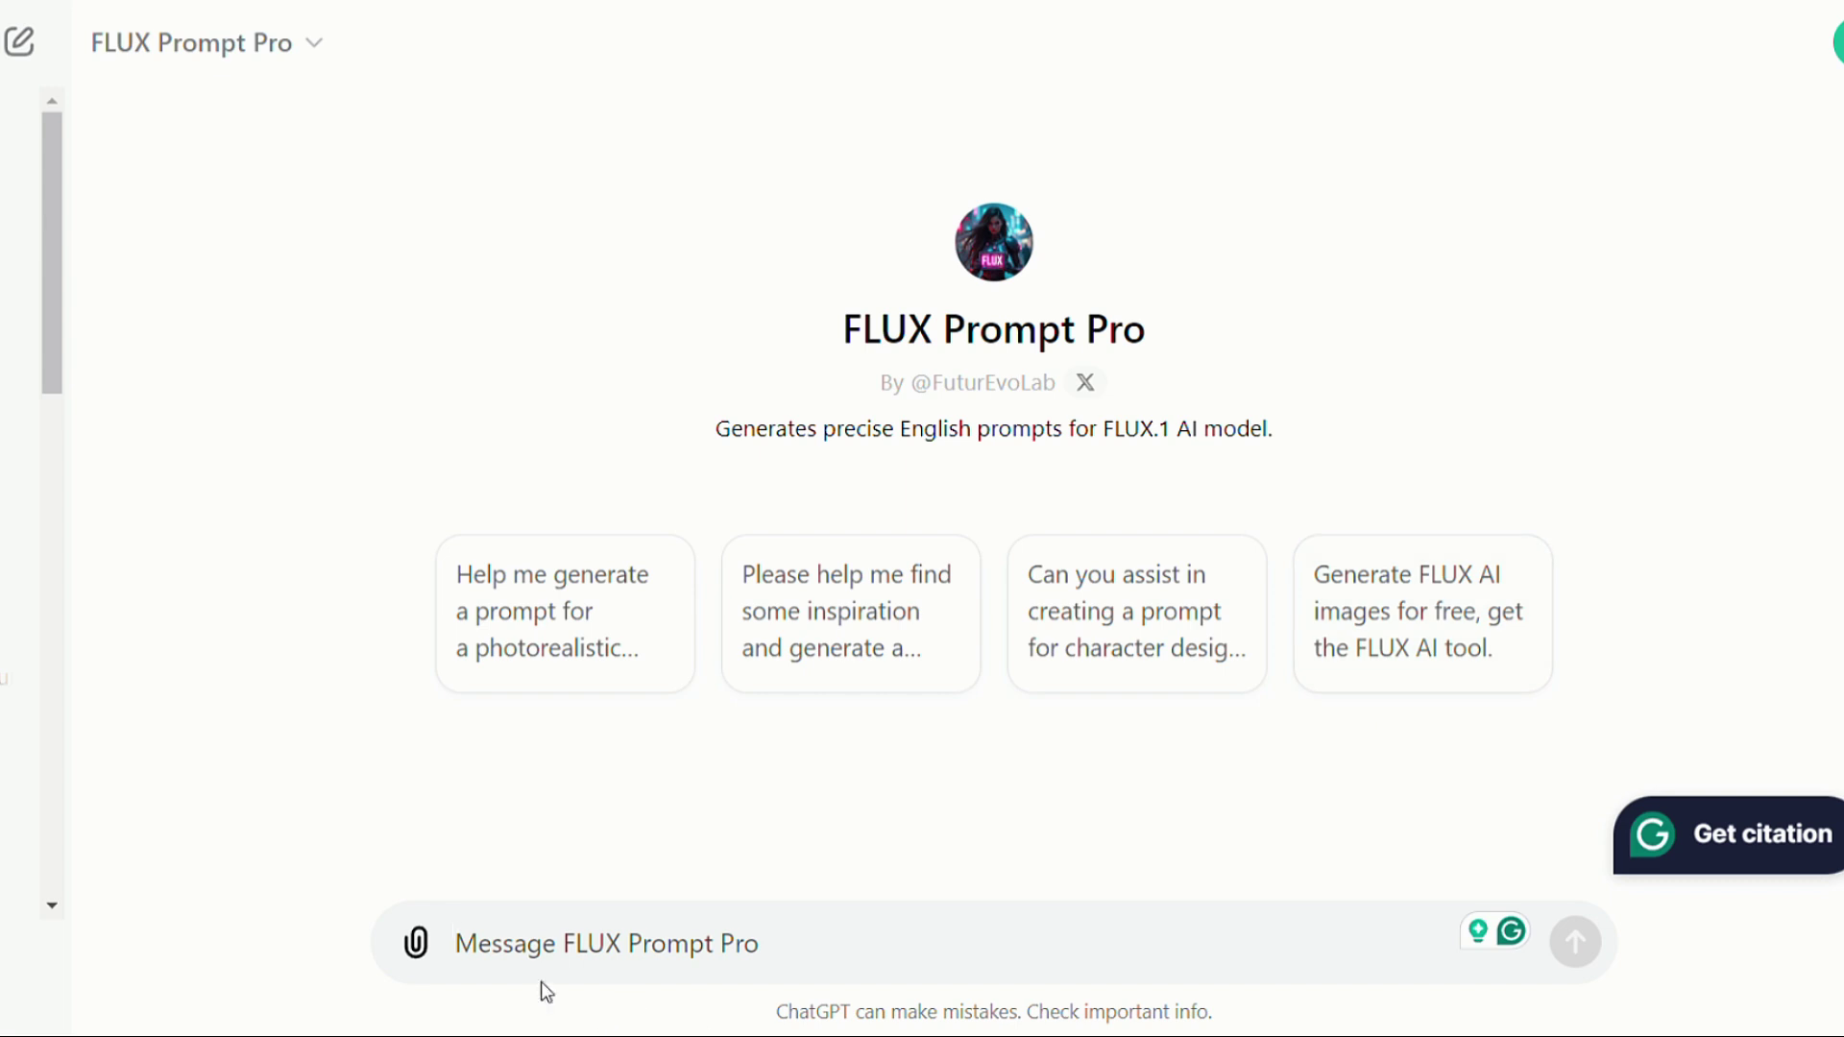
Step: Ask FLUX Prompt Pro in a new chat for "an eagle catching a fish in a rainstorm." and look over the generated prompts
click(528, 949)
text(an eagle catching a fish in a rainstorm)
text(.)
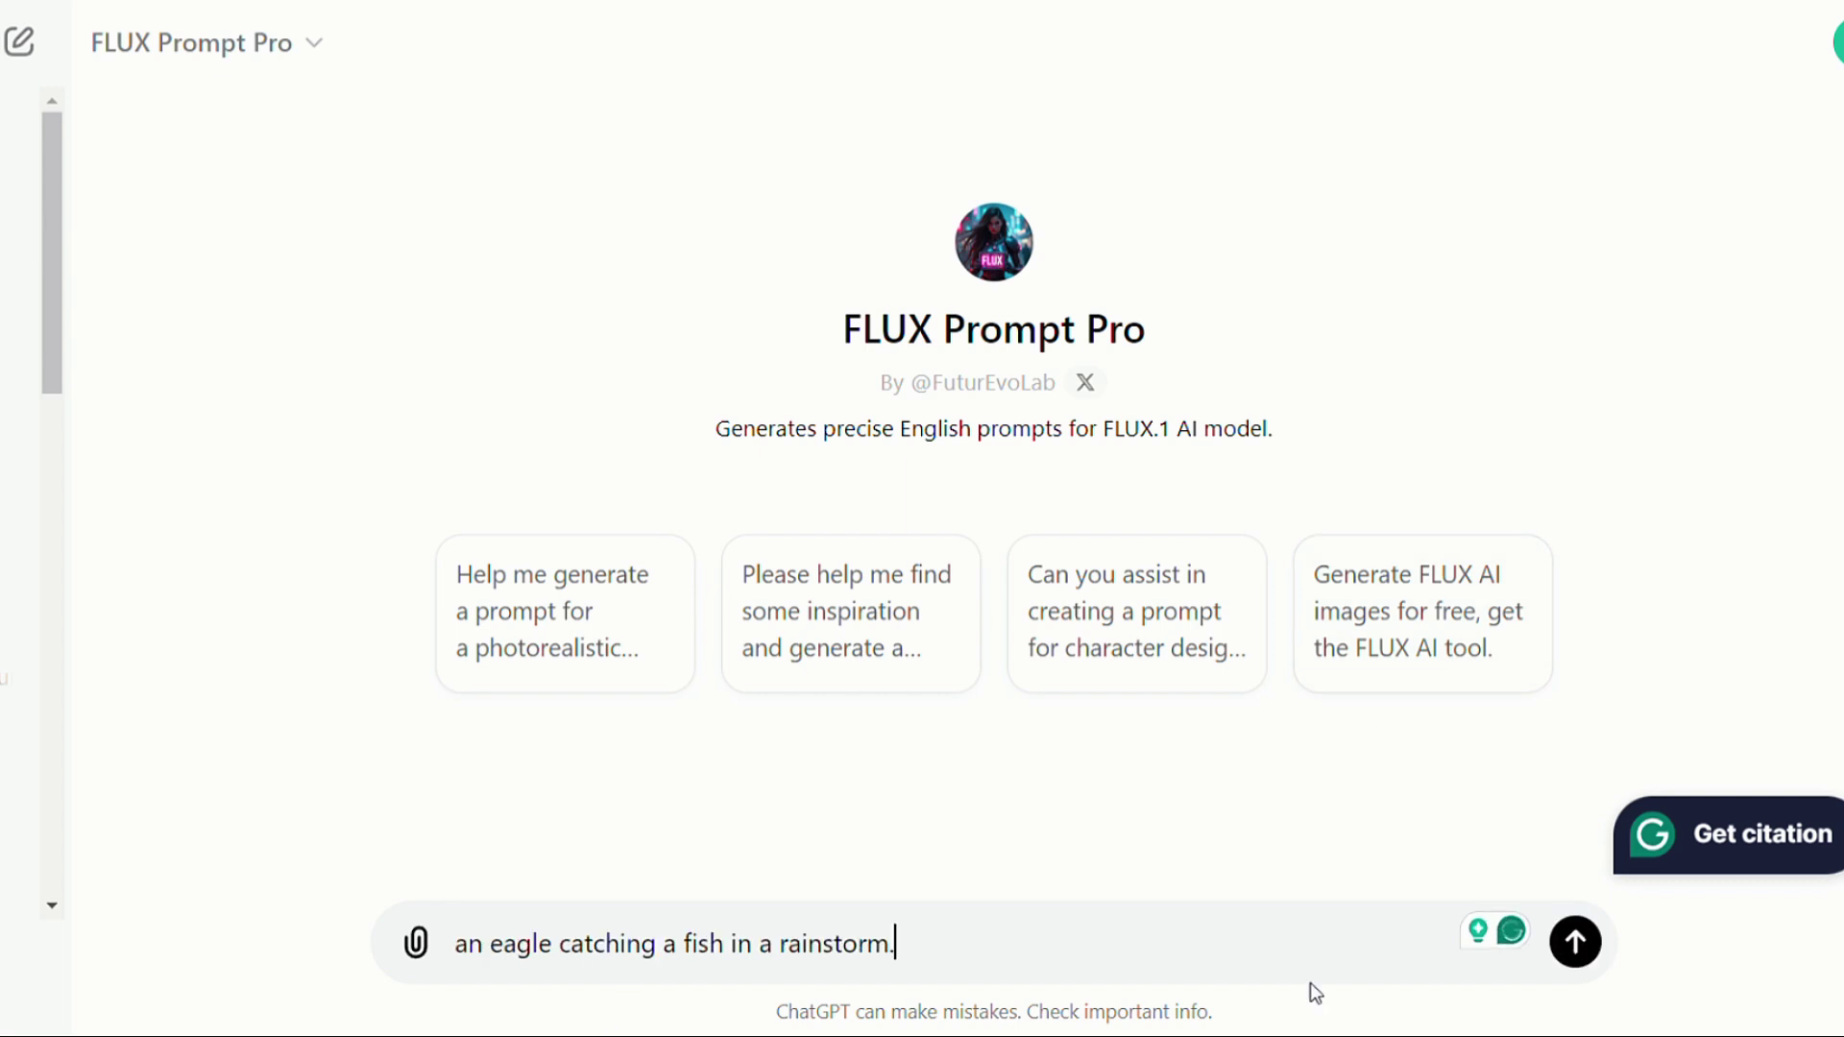
click(1574, 942)
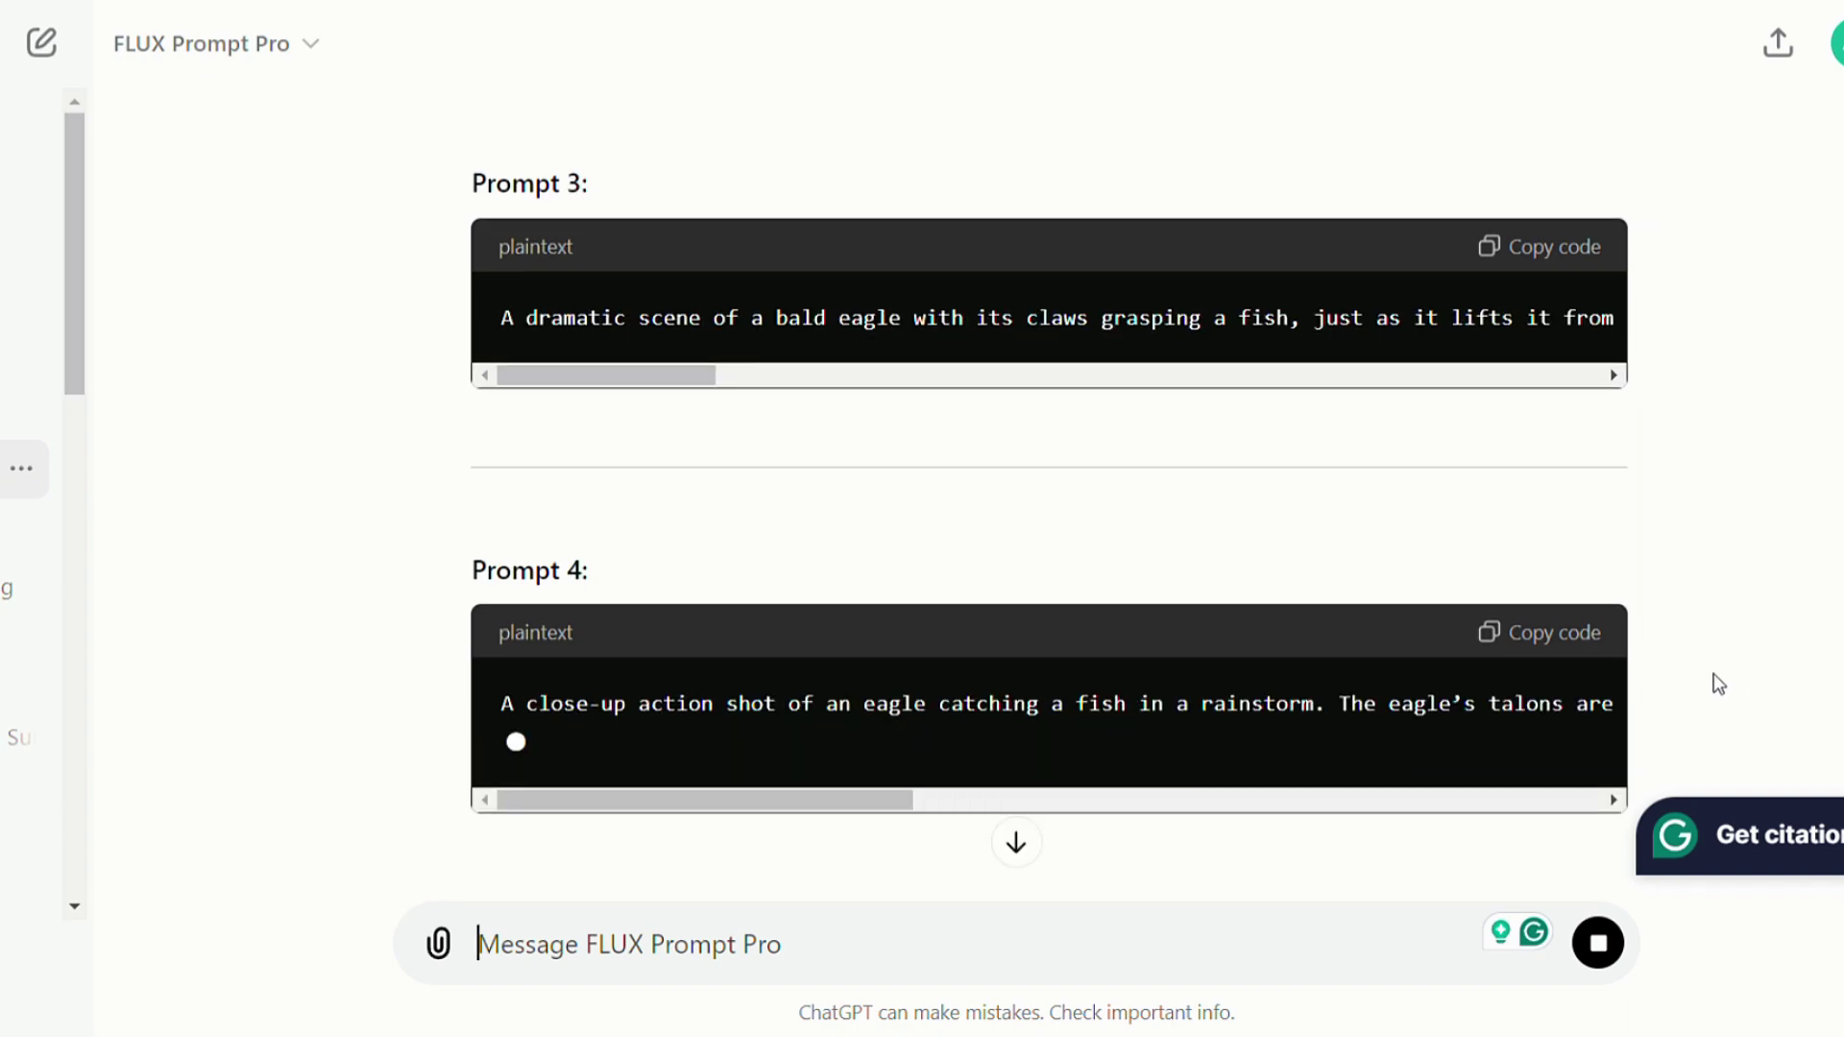
scroll(1796, 682, up, 12)
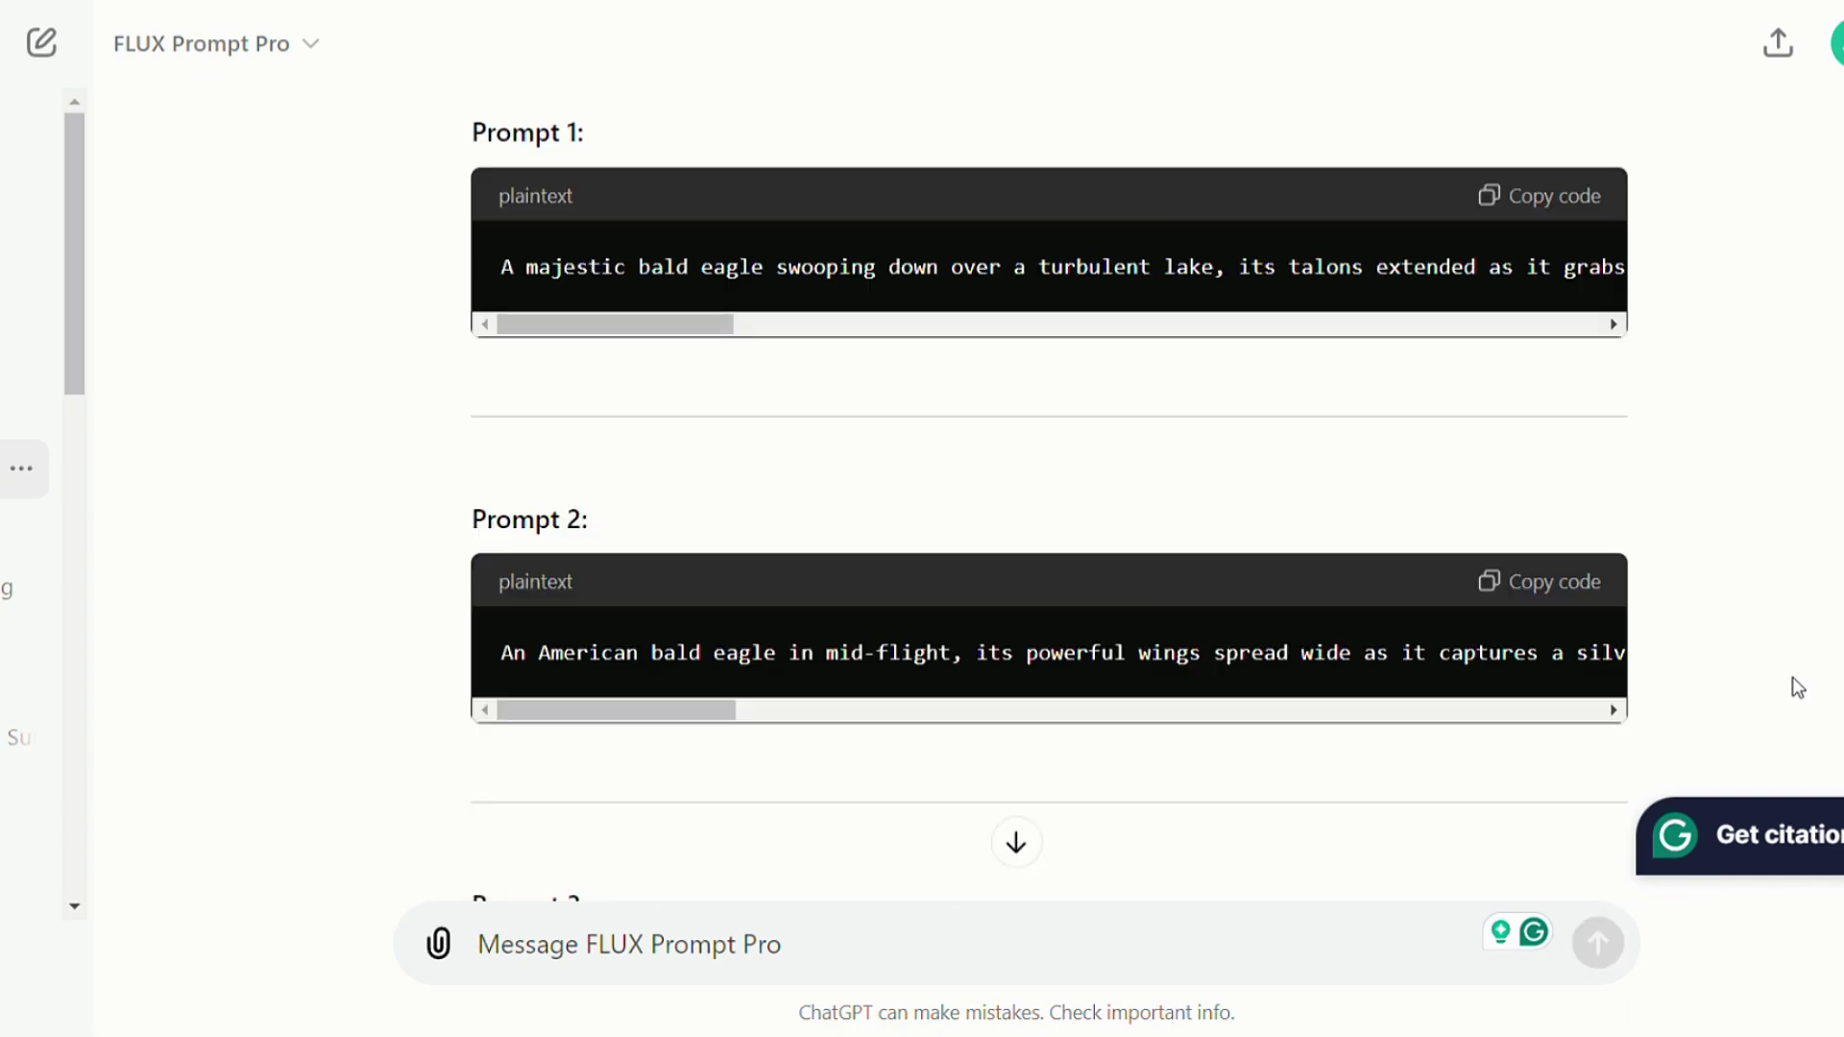